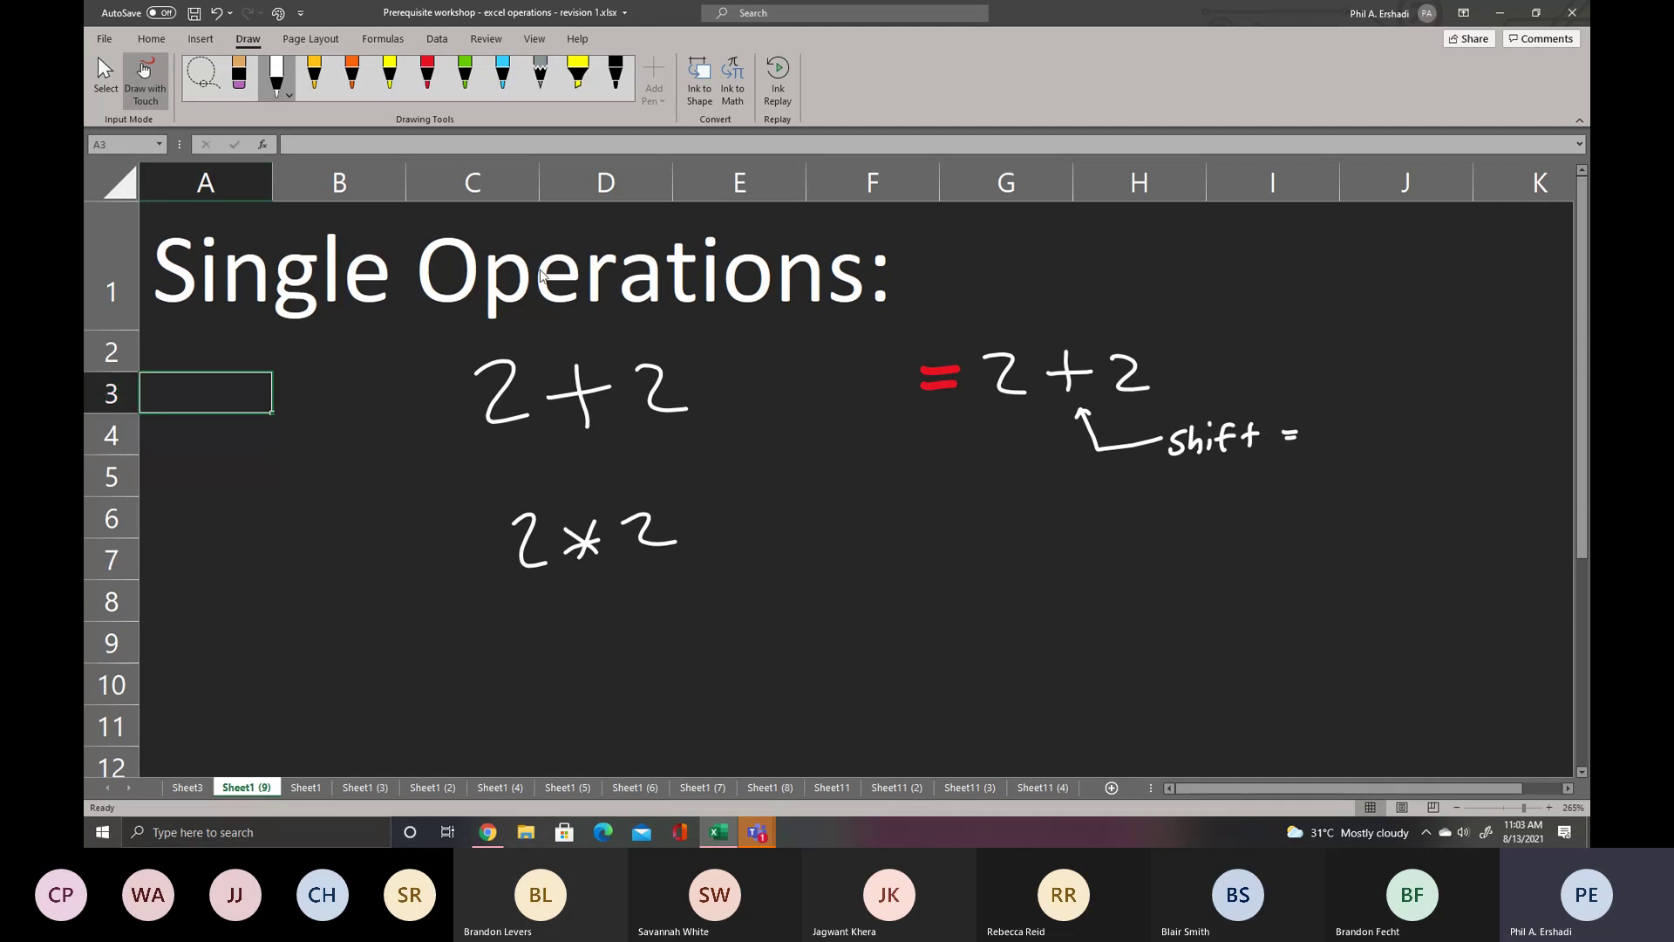
- Enter the formula =2+2 in cell A3
{"action": "type", "text": "="}
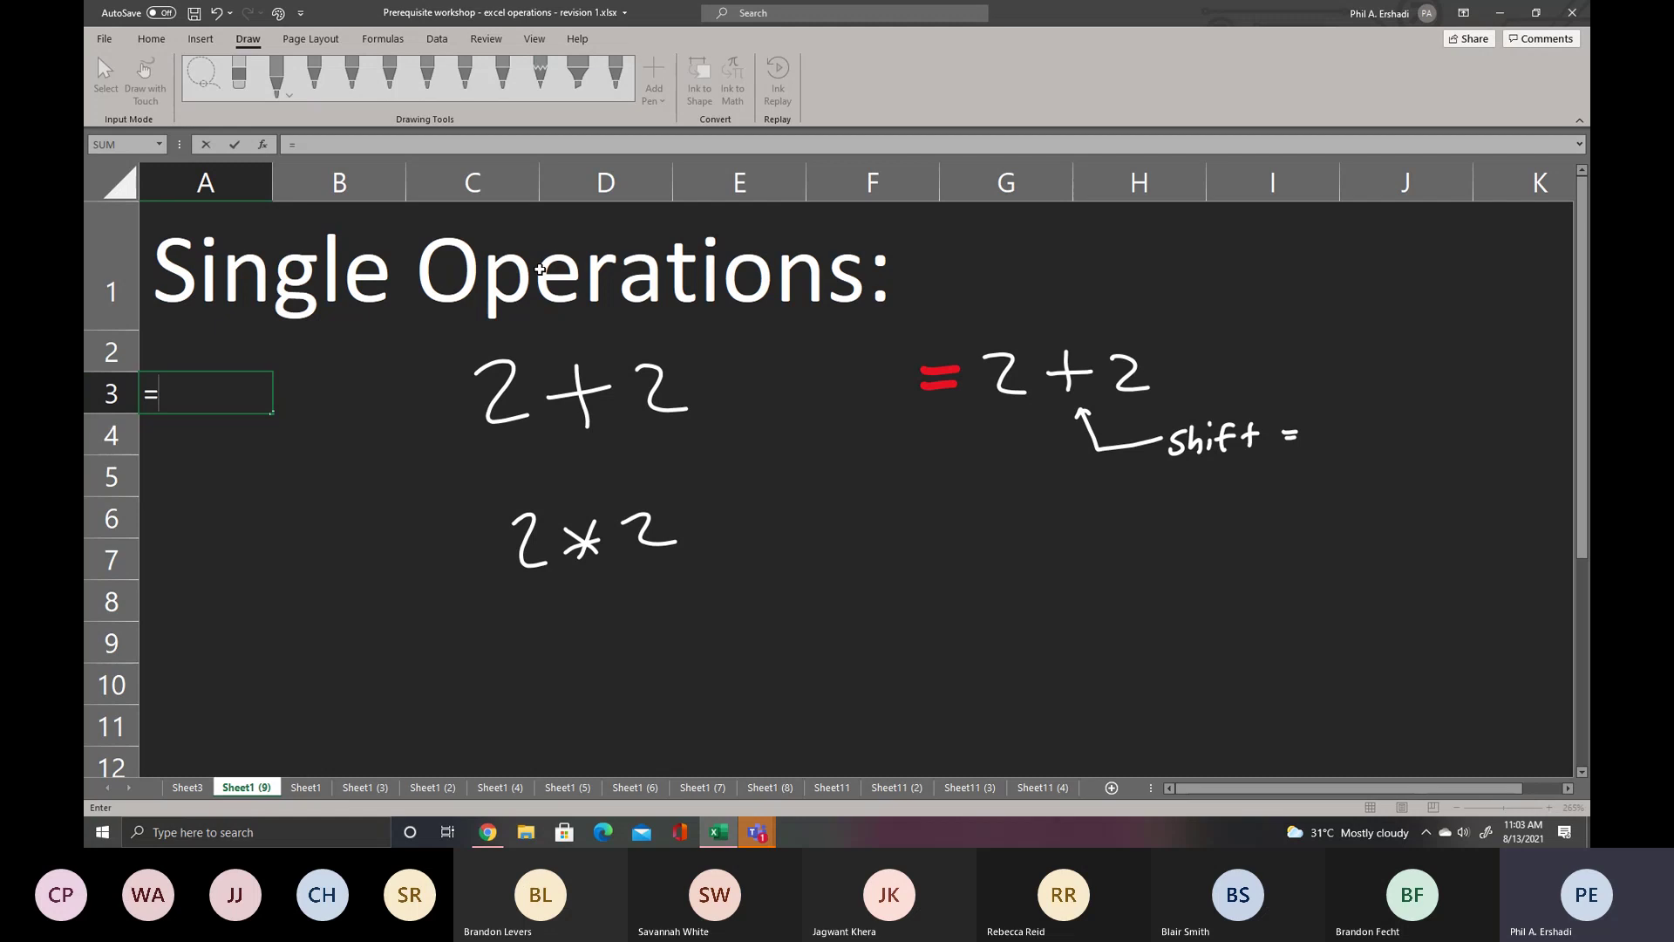
{"action": "type", "text": "2+"}
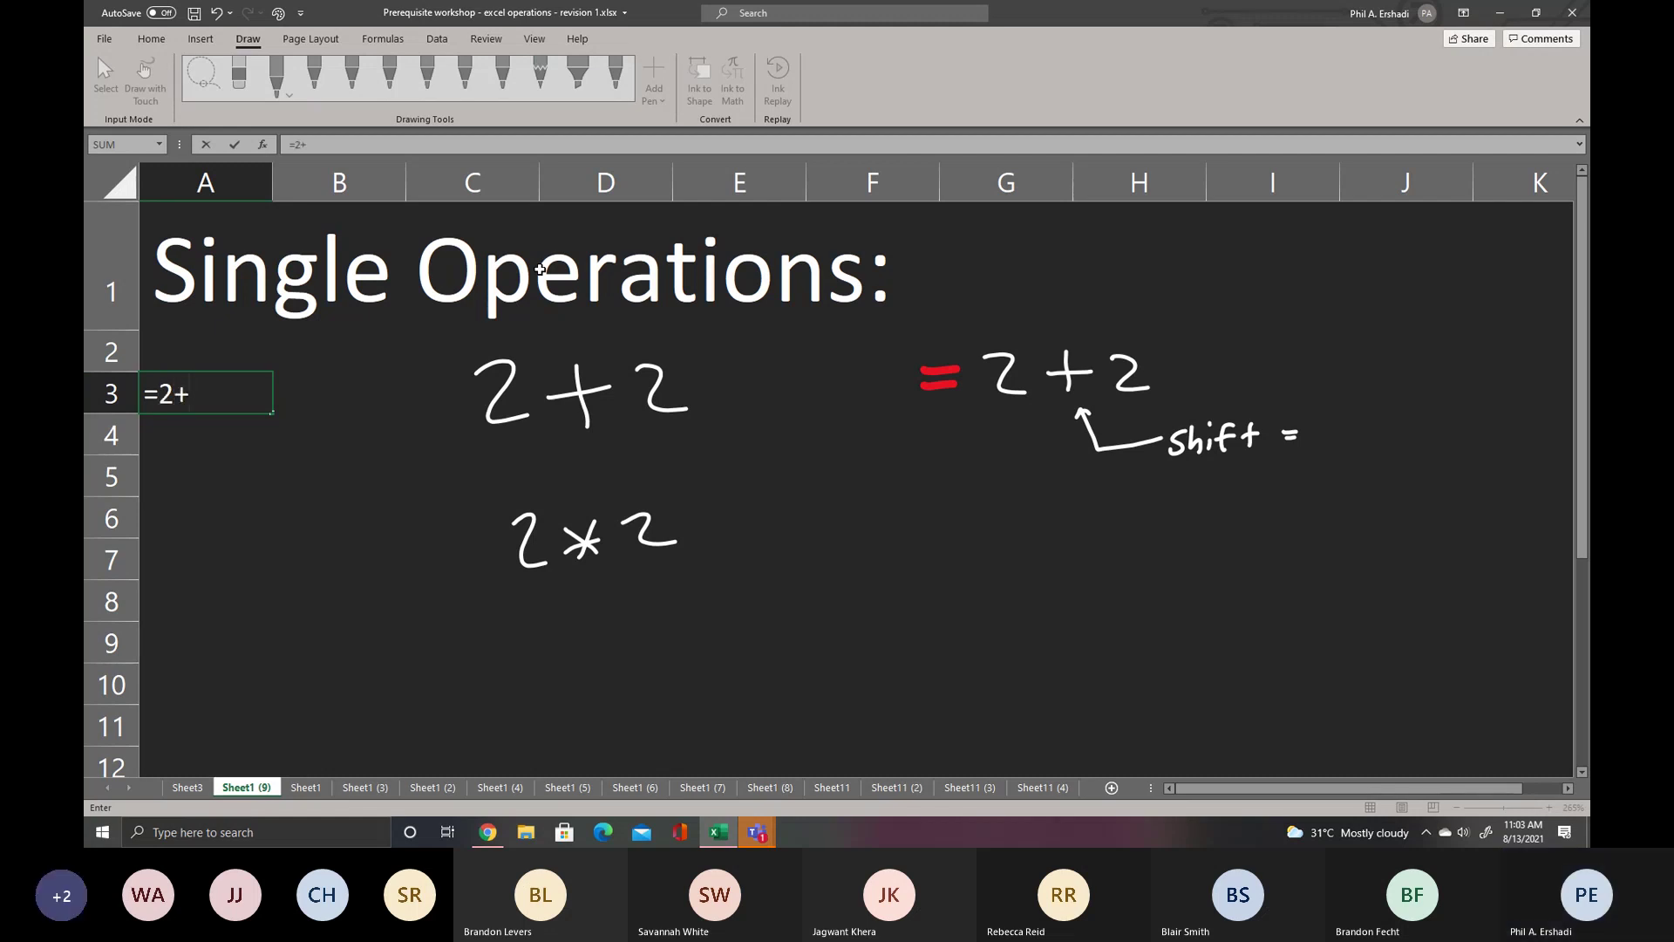
{"action": "type", "text": "2"}
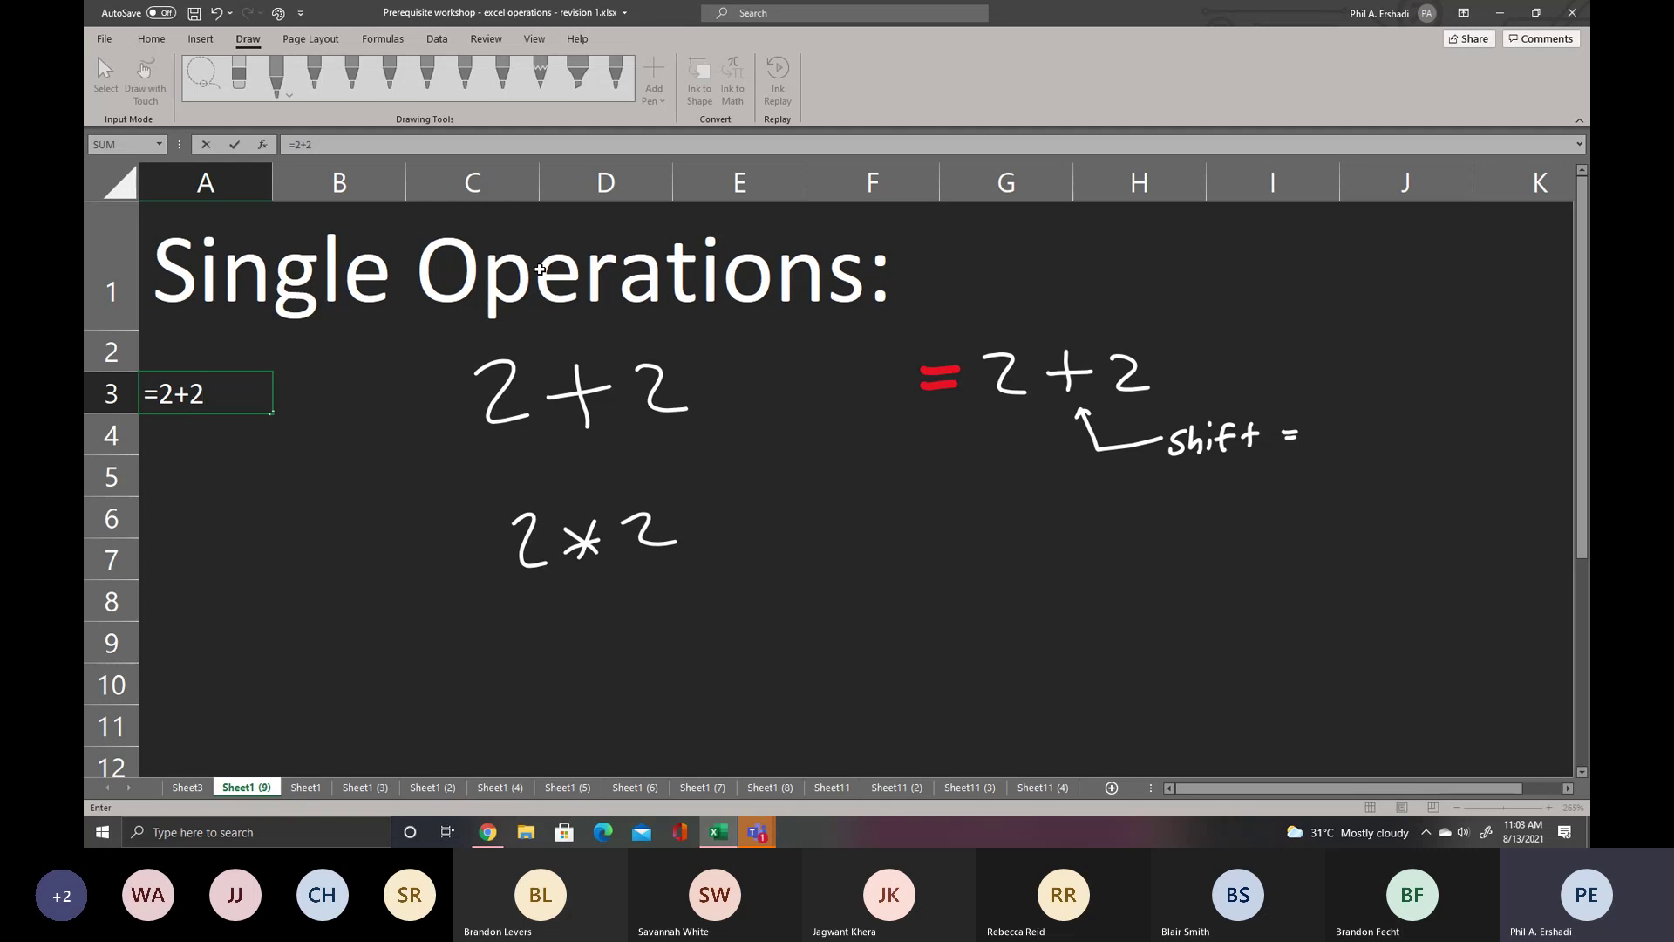
{"action": "key", "text": "ctrl+Return"}
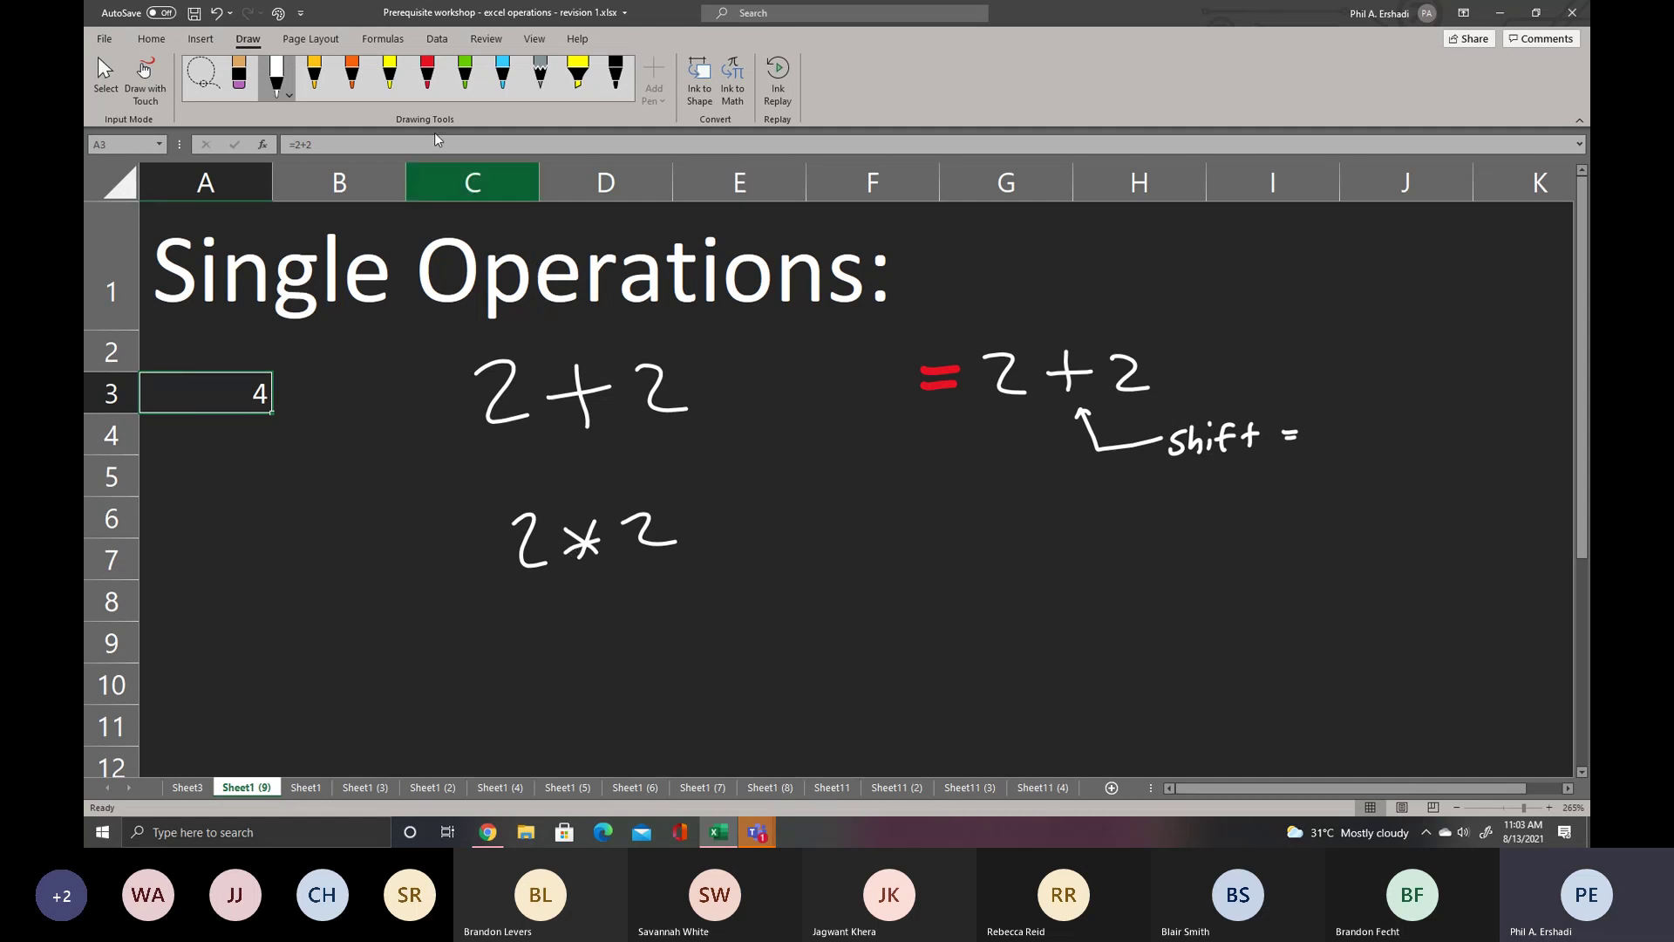
- Handwrite = 2 * 2 beside the 2 * 2 example, with a red equals sign and a white "shift-8" note pointing at the asterisk
{"action": "left_click", "coordinate": [427, 74]}
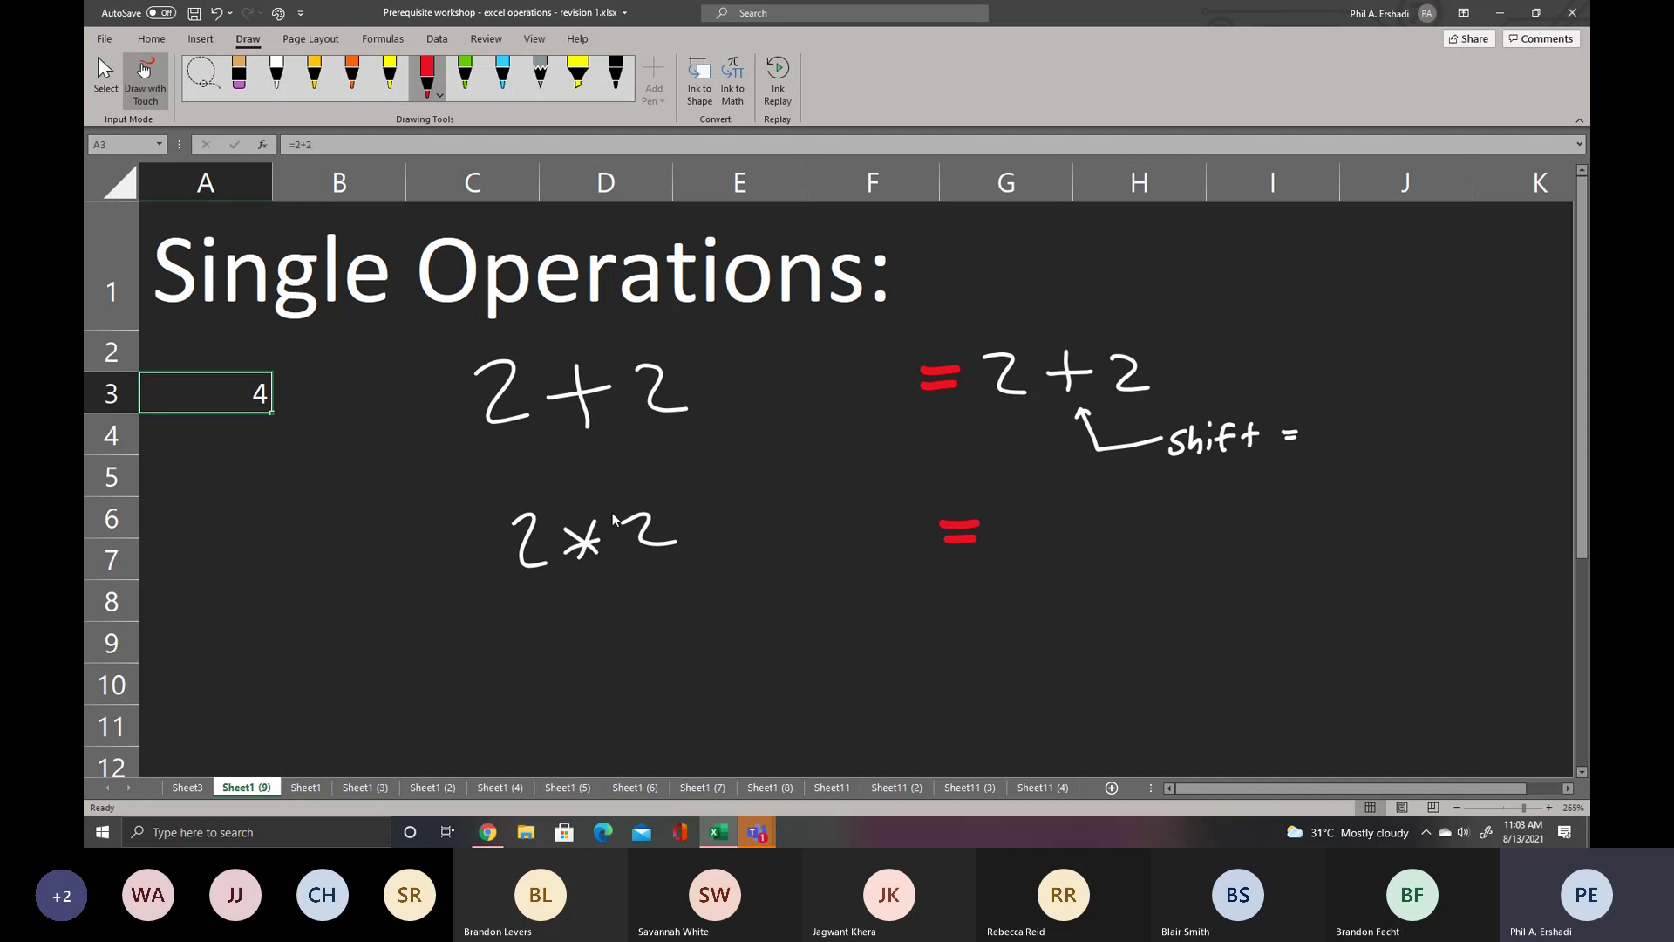
{"action": "left_click", "coordinate": [277, 75]}
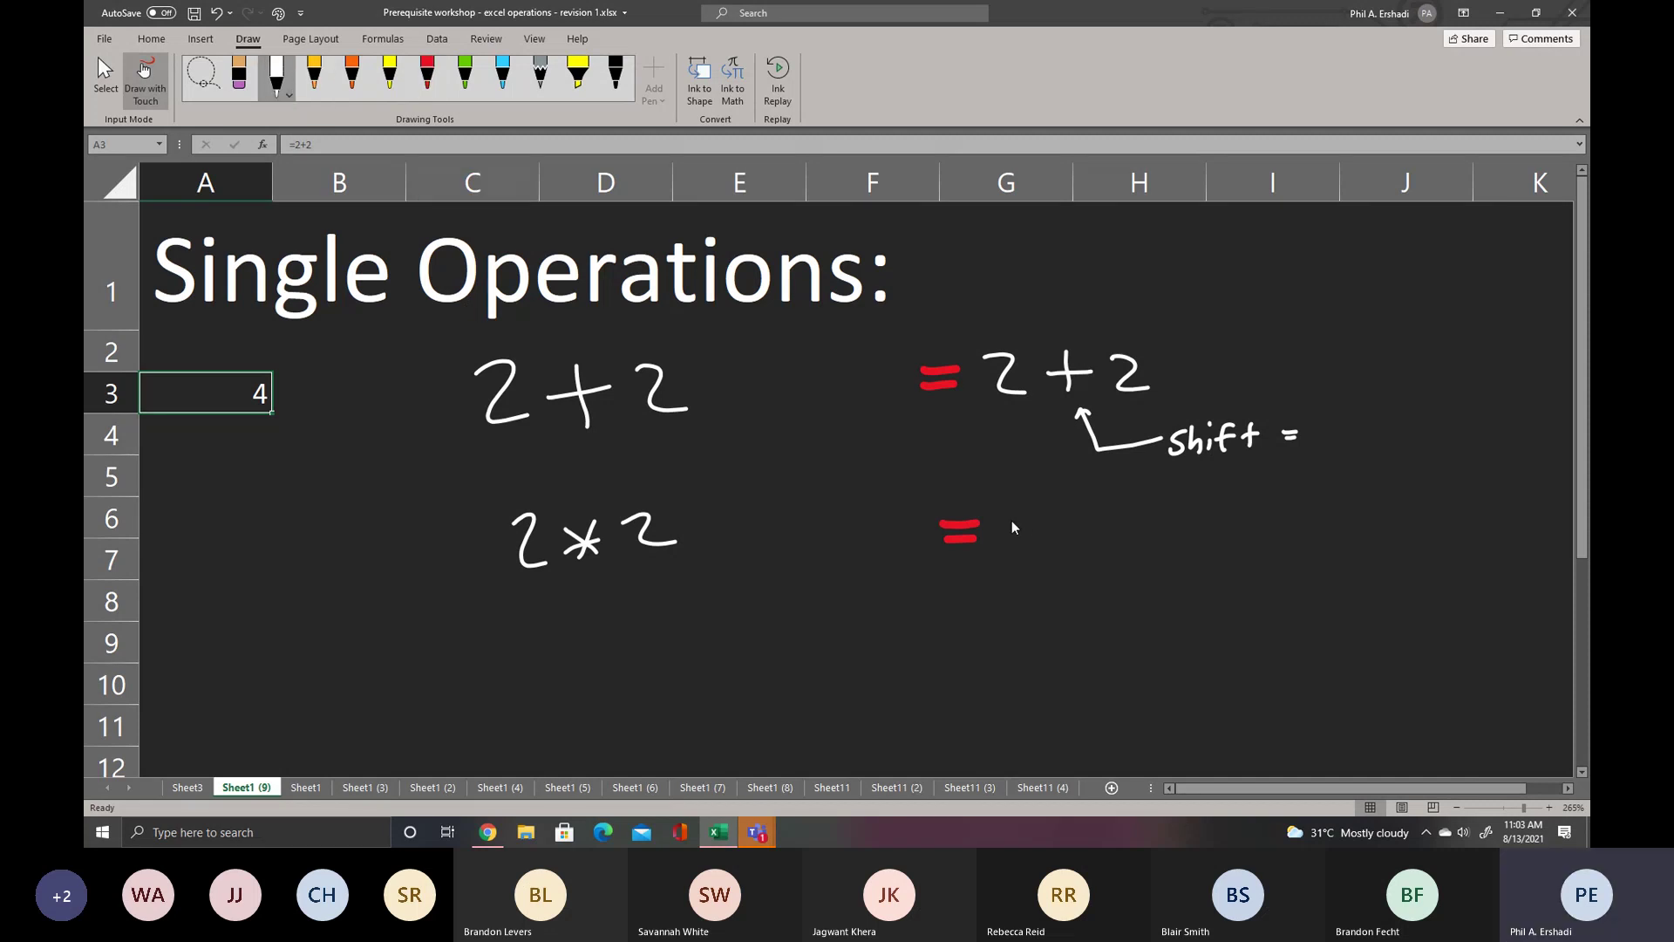
{"action": "mouse_move", "coordinate": [1012, 520]}
{"action": "left_mouse_down"}
{"action": "mouse_move", "coordinate": [1078, 555]}
{"action": "mouse_move", "coordinate": [1101, 599]}
{"action": "mouse_move", "coordinate": [1256, 582]}
{"action": "left_mouse_up"}
{"action": "left_click_drag", "start_coordinate": [1264, 591], "coordinate": [1300, 577]}
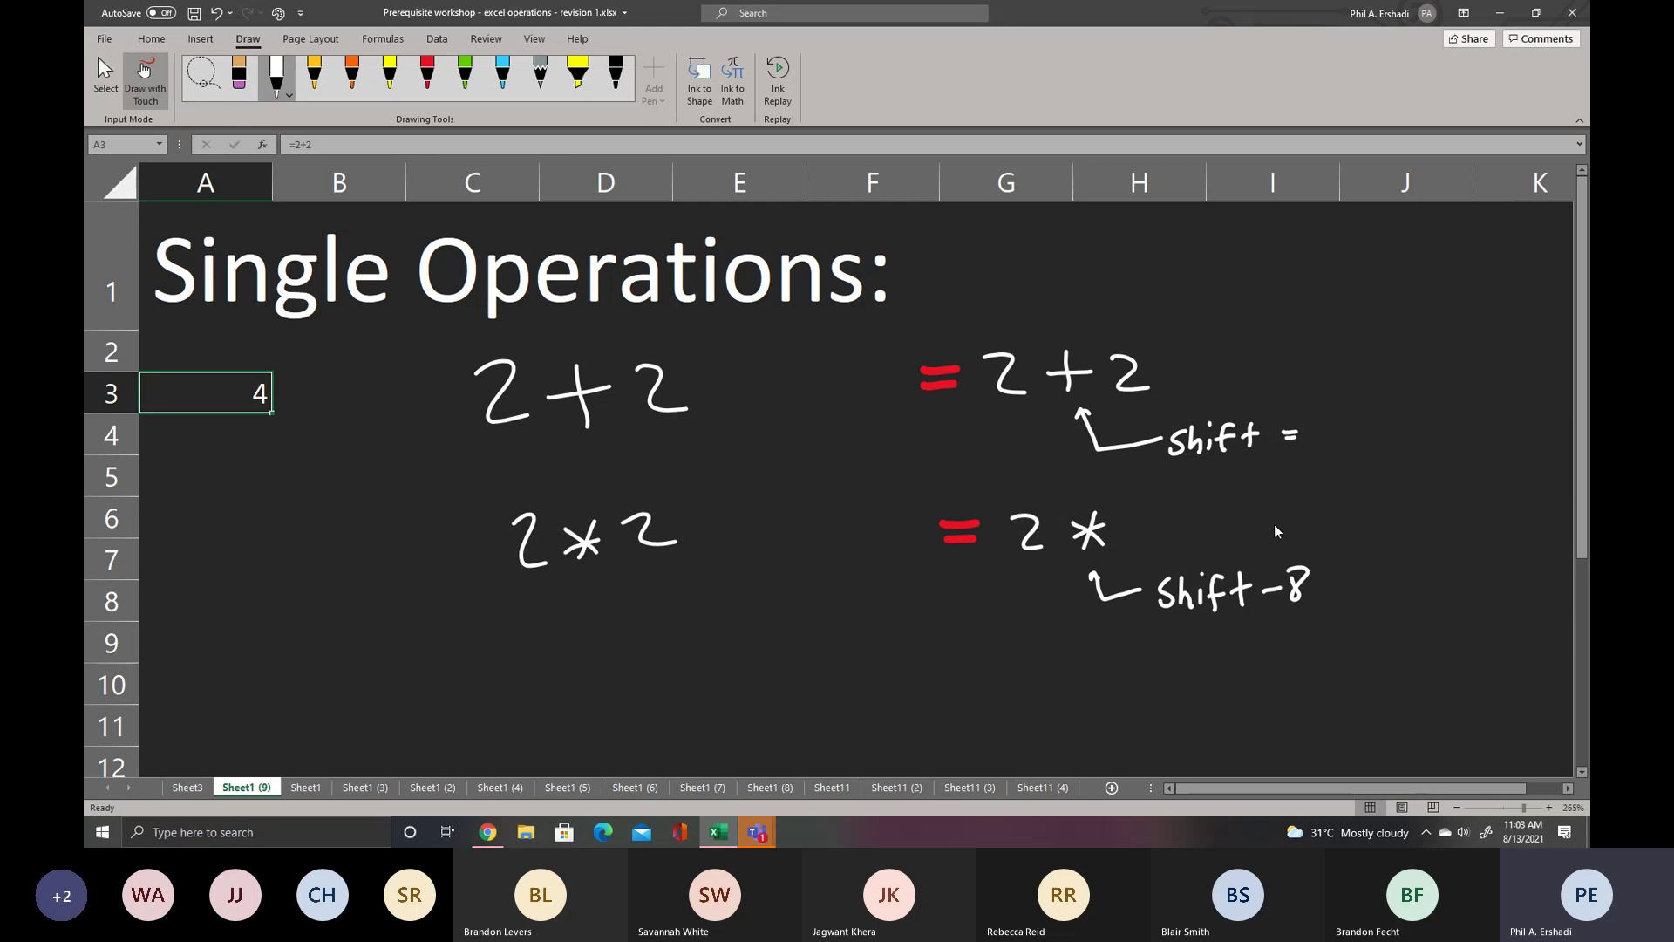
{"action": "left_click_drag", "start_coordinate": [1135, 518], "coordinate": [1159, 546]}
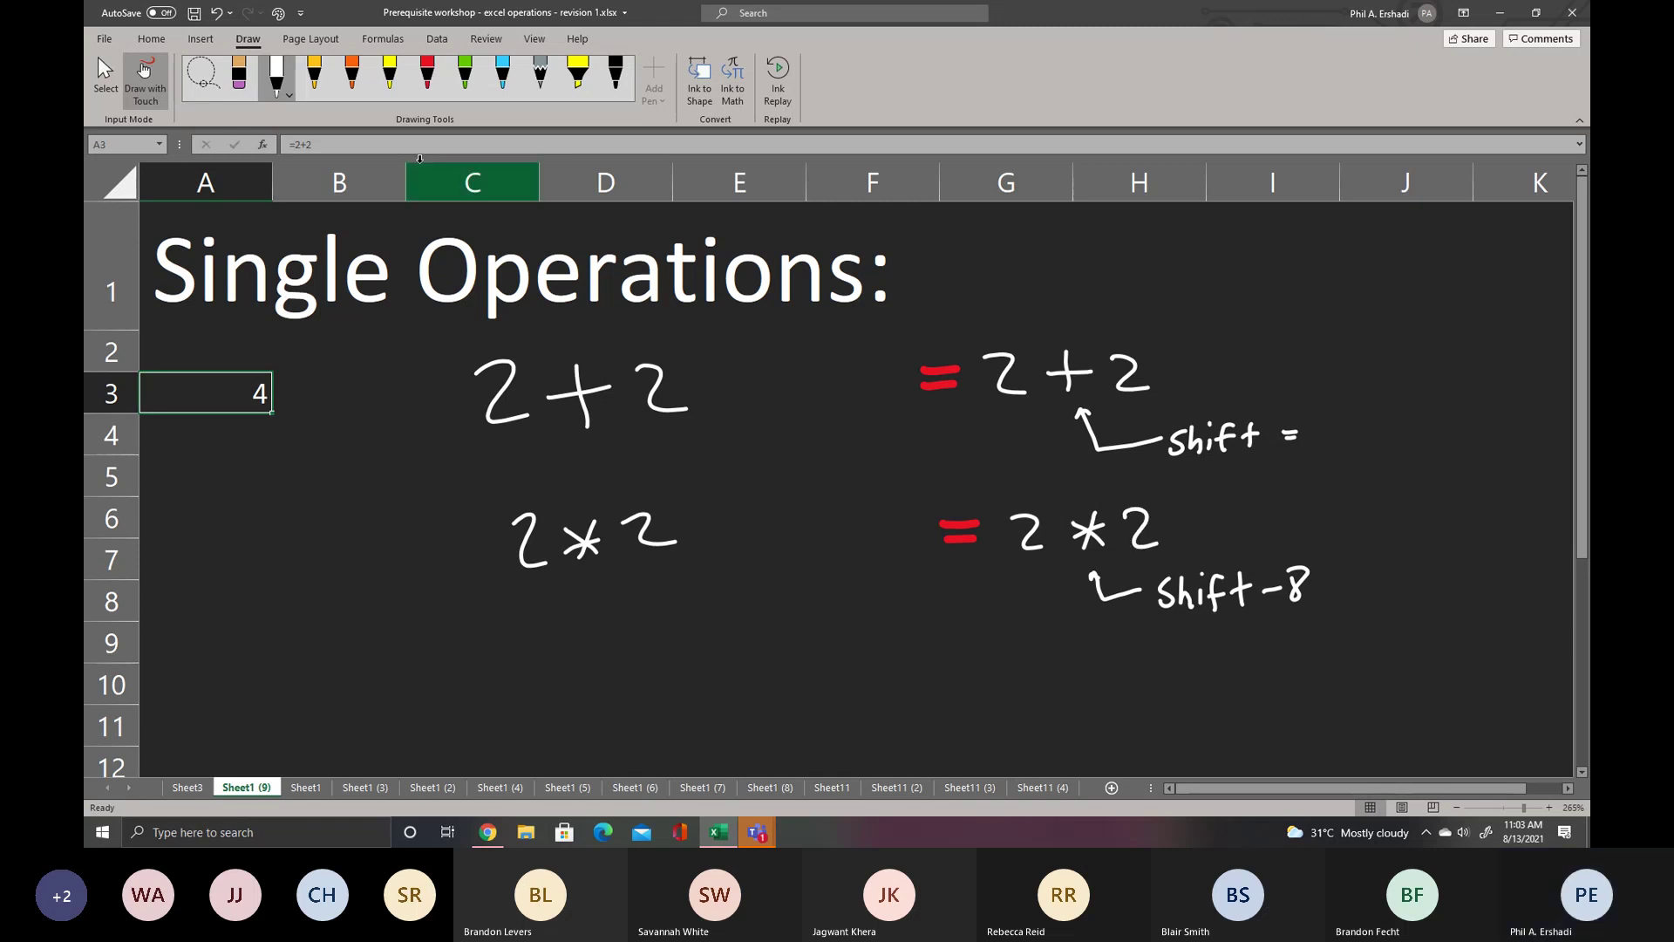
- Leave inking mode and start the multiplication formula =2* in cell A7
{"action": "left_click", "coordinate": [105, 74]}
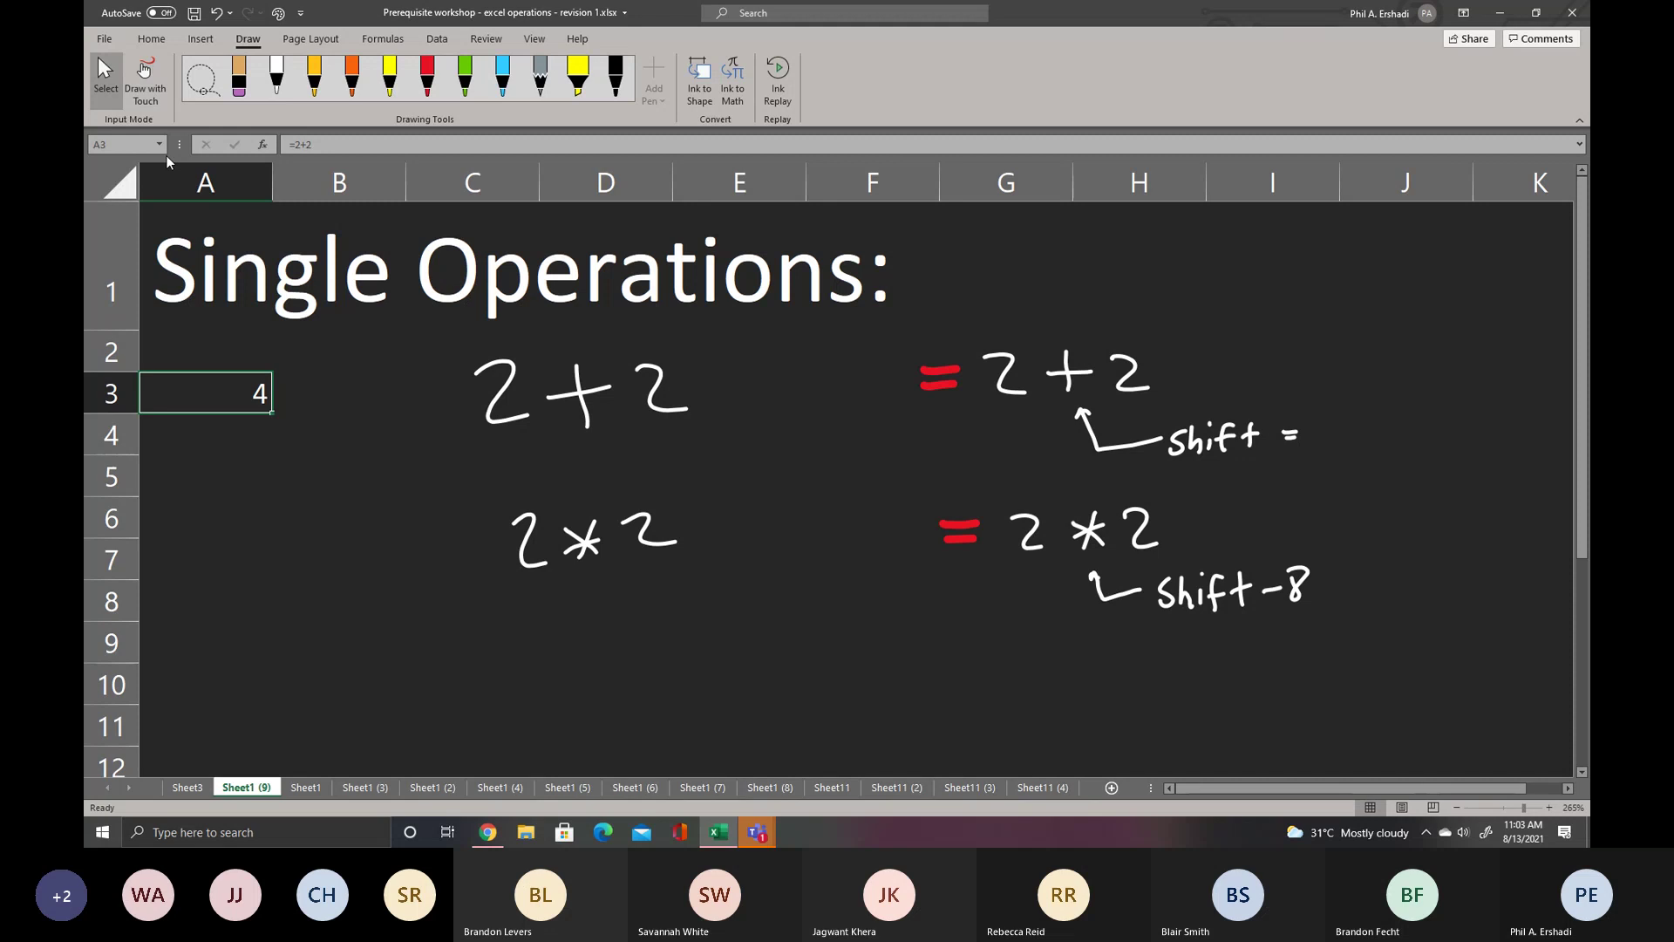
{"action": "key", "text": "Down"}
{"action": "key", "text": "Down"}
{"action": "key", "text": "Down"}
{"action": "key", "text": "Down"}
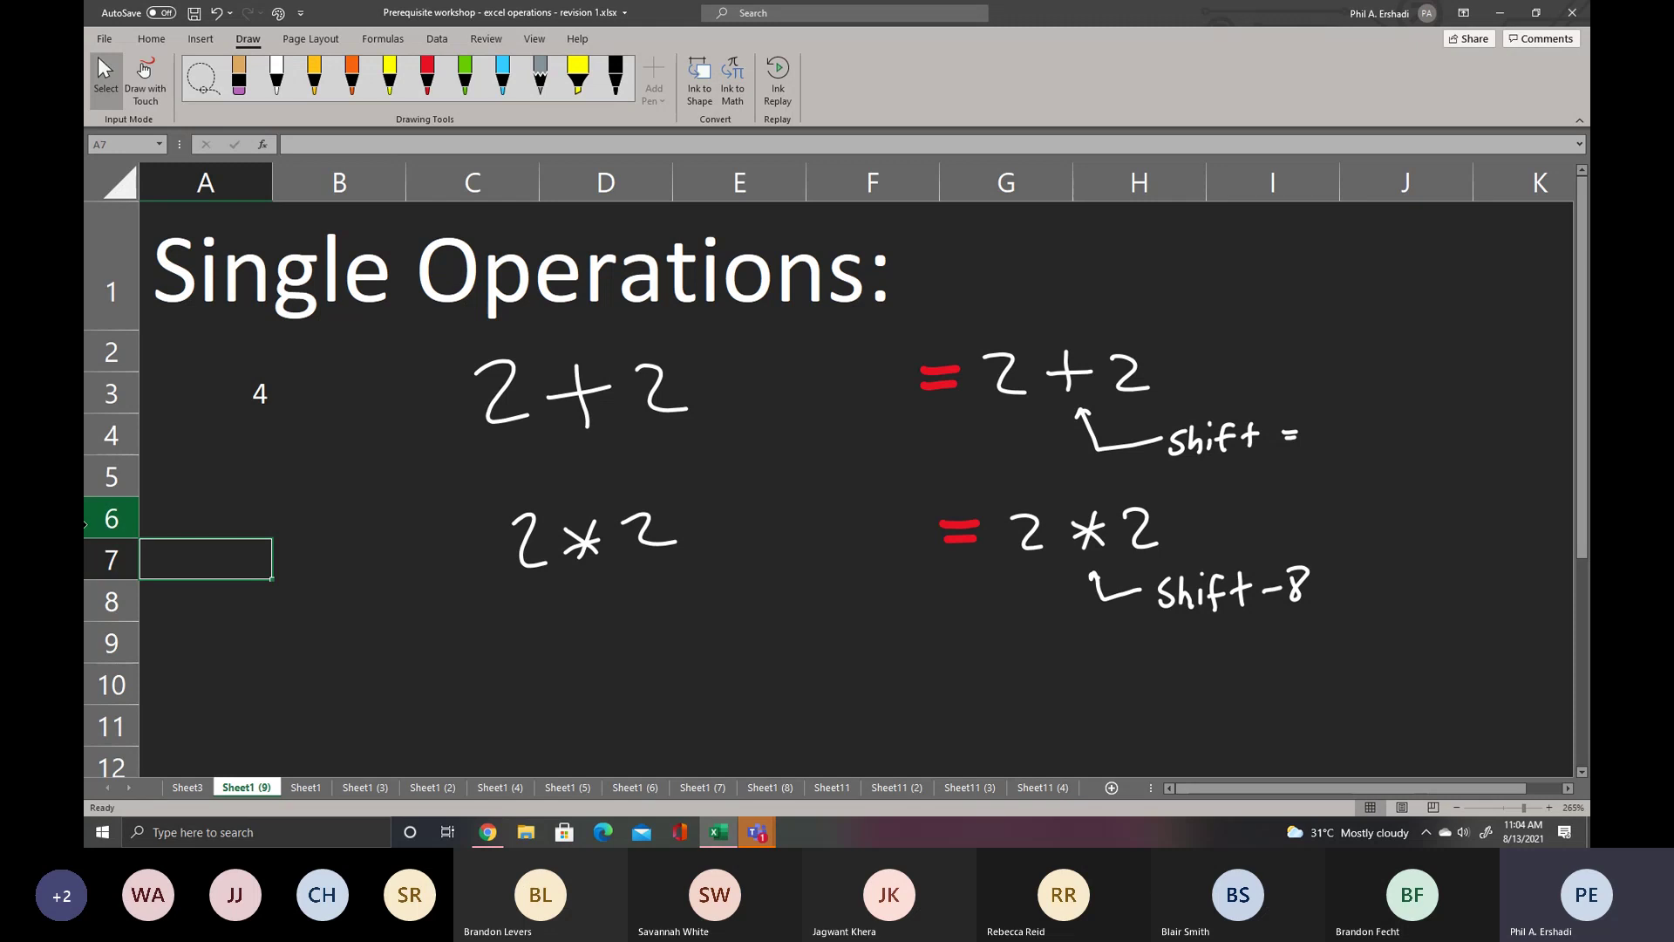
{"action": "type", "text": "=2"}
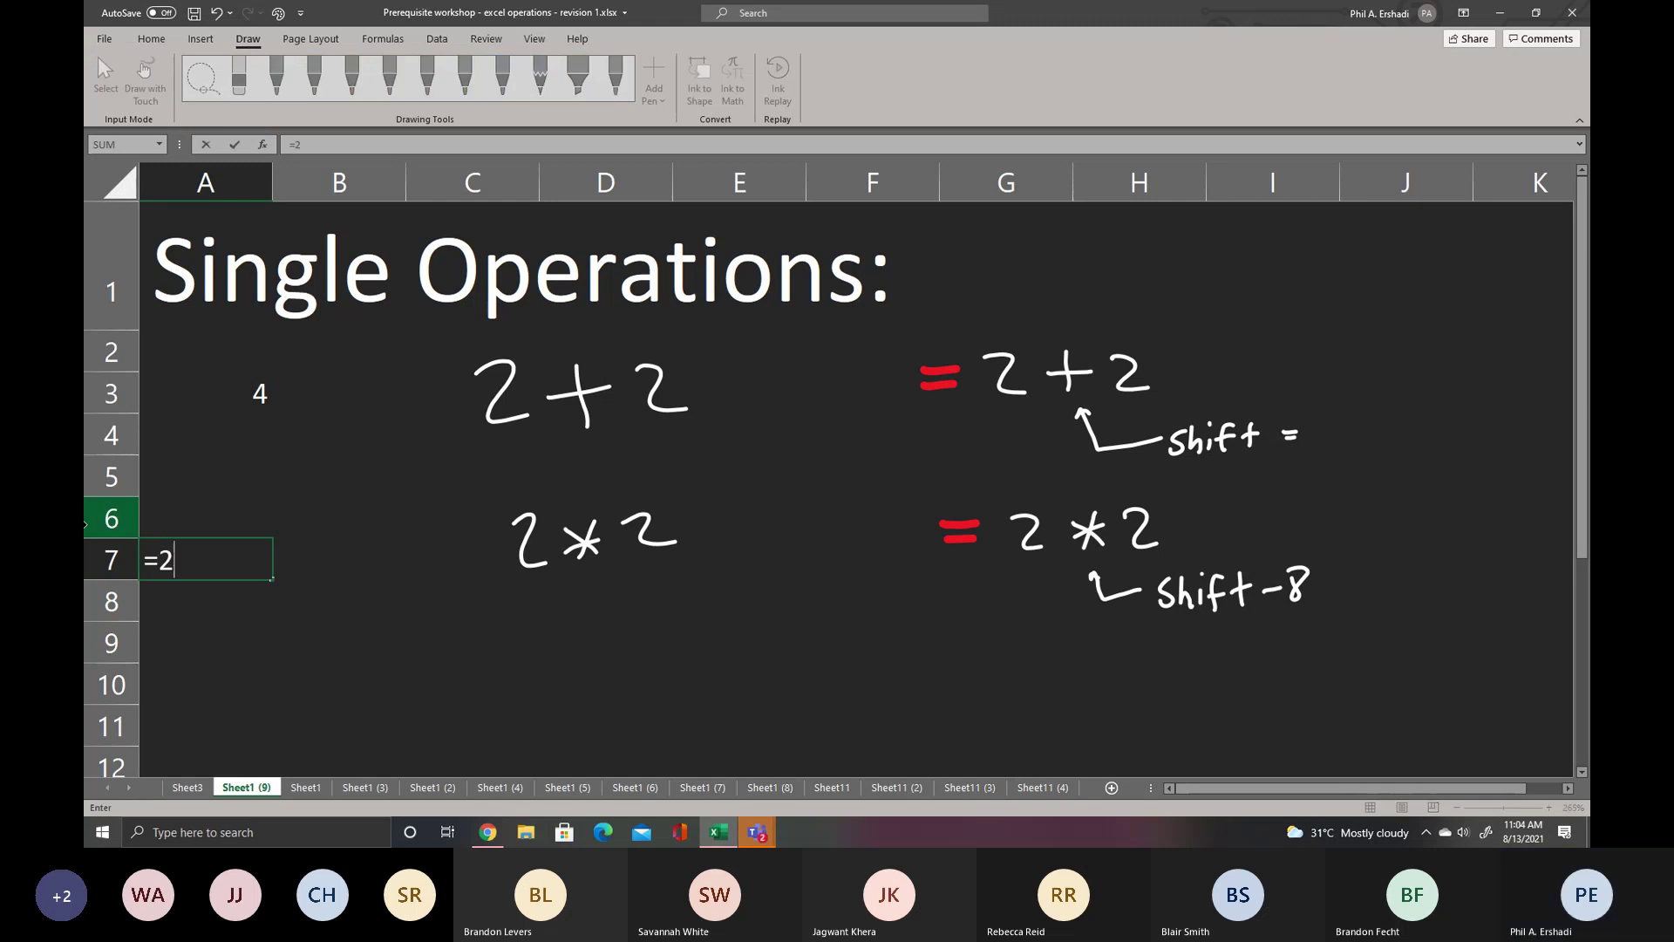
{"action": "type", "text": "*"}
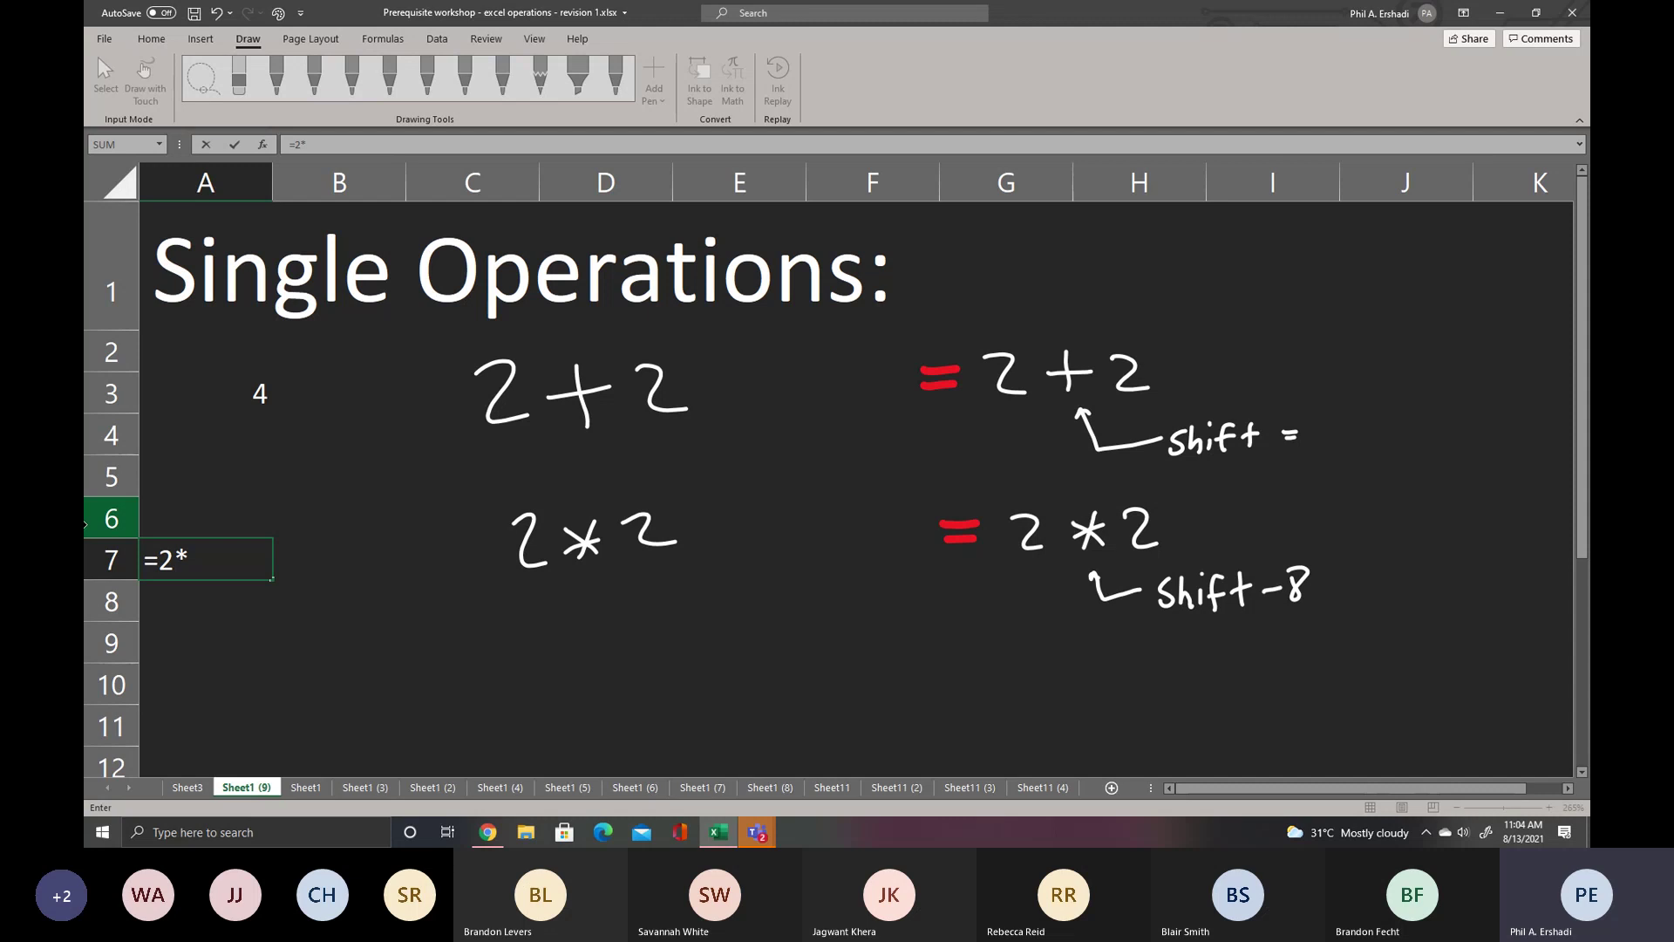
- On the Two Operations sheet, handwrite the letters P, E, M, D, A, S in white as a vertical list in column H
{"action": "left_click", "coordinate": [1050, 359]}
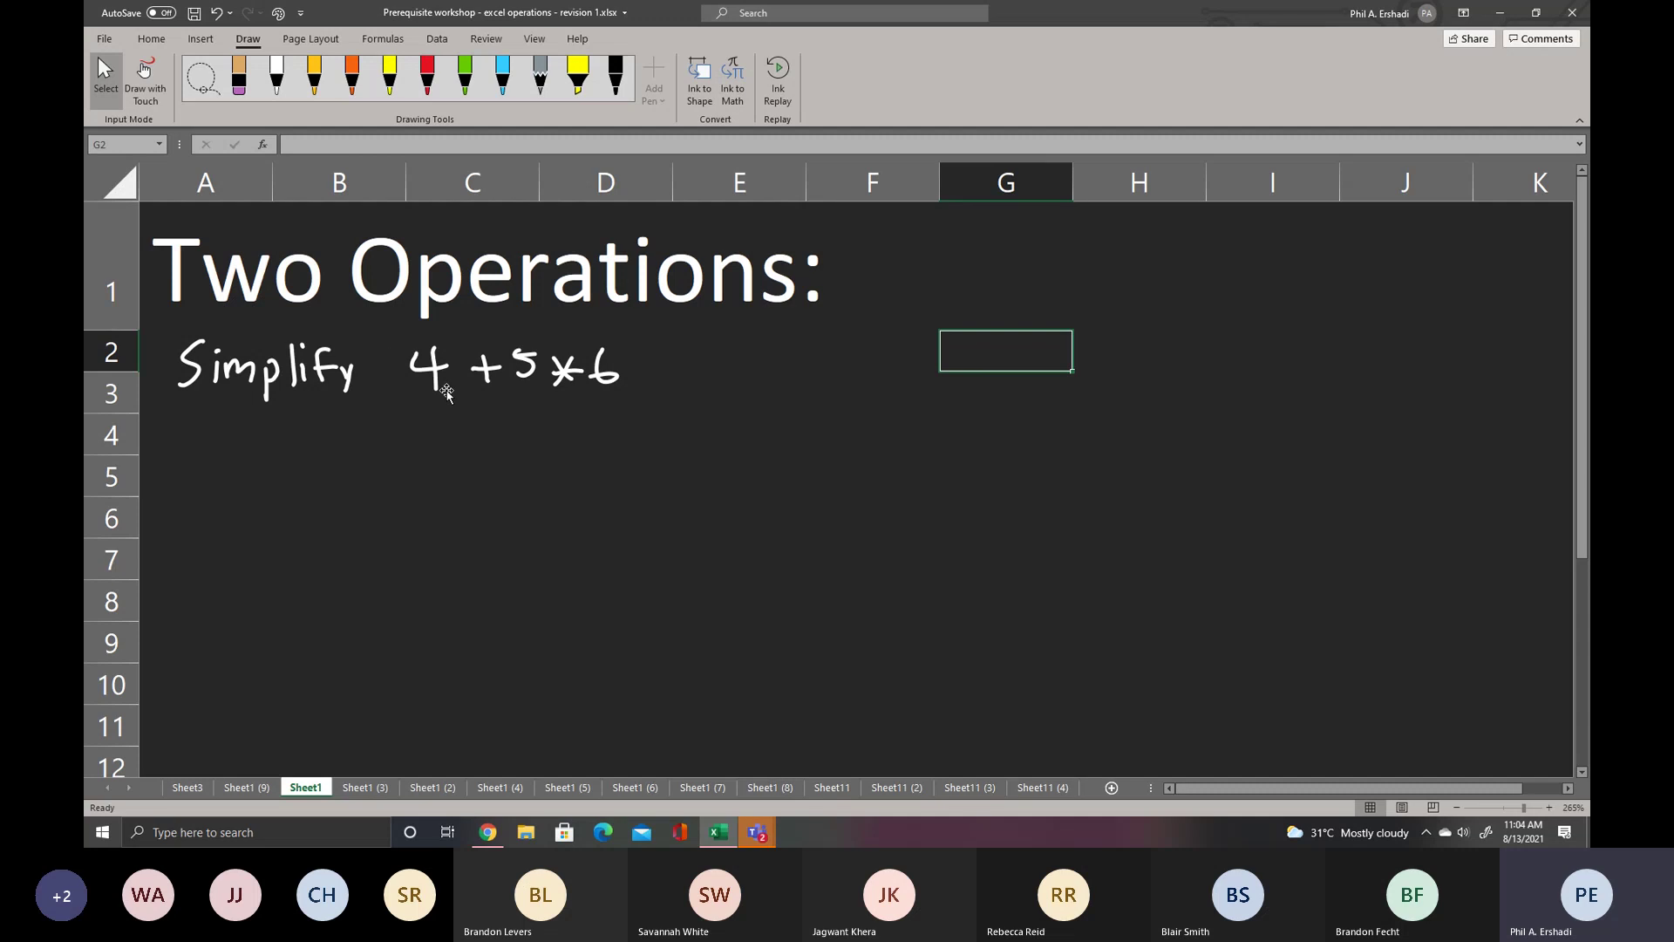
{"action": "left_click", "coordinate": [282, 85]}
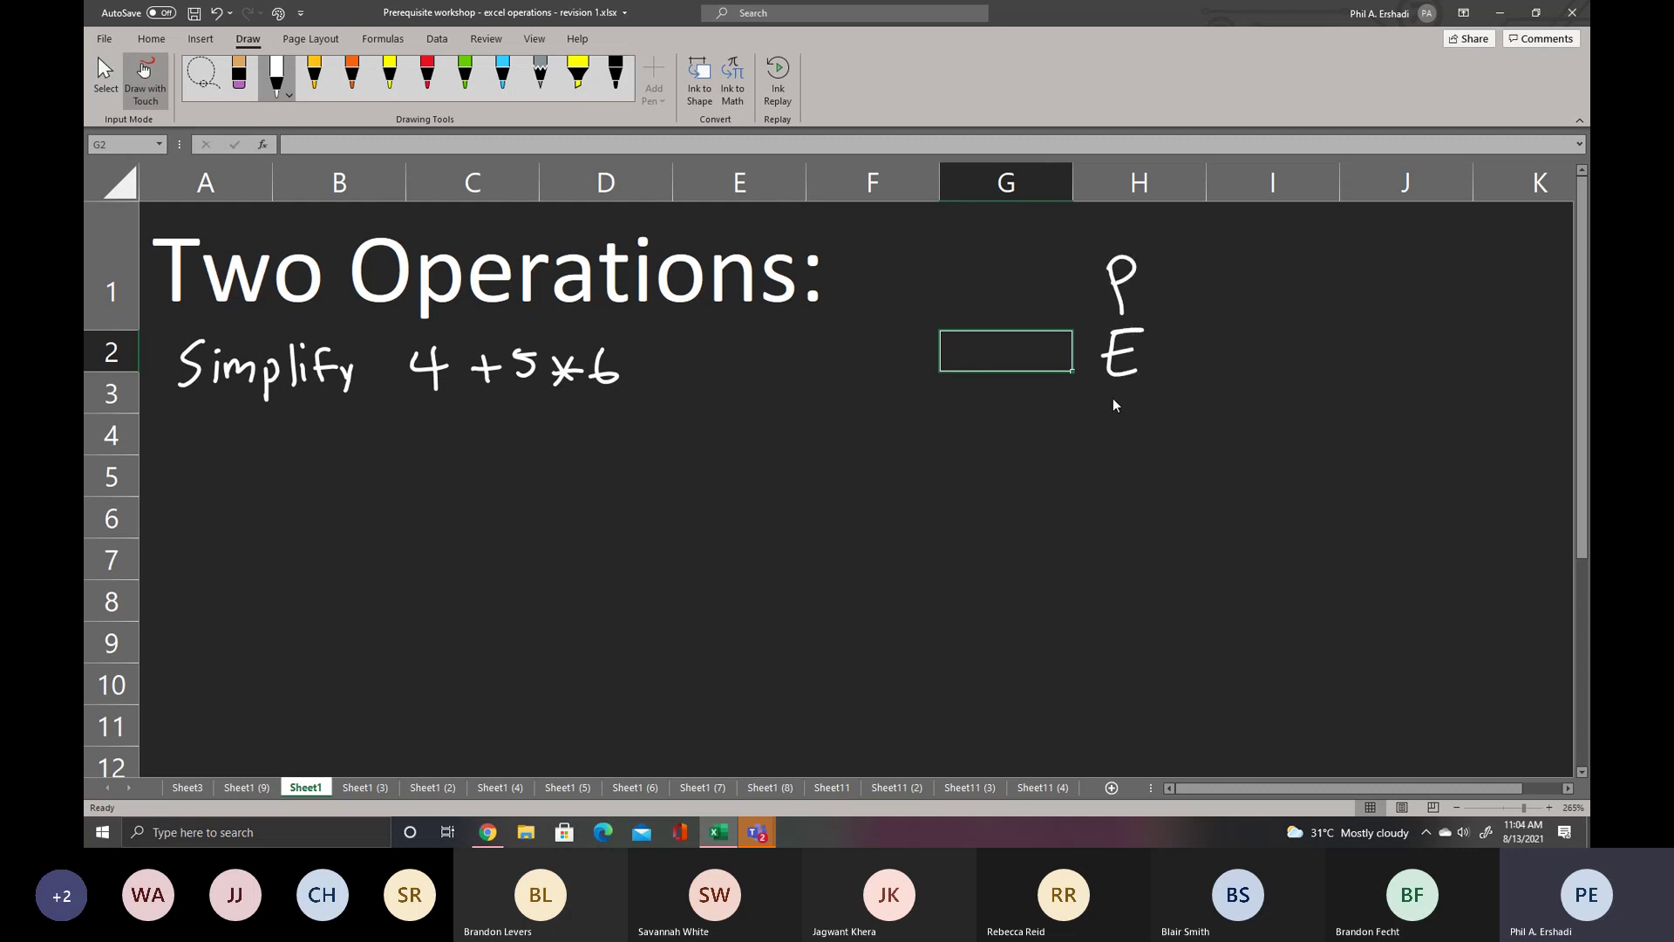
{"action": "left_click_drag", "start_coordinate": [1113, 404], "coordinate": [1138, 410]}
{"action": "left_click_drag", "start_coordinate": [1128, 499], "coordinate": [1117, 541]}
{"action": "left_click_drag", "start_coordinate": [1129, 498], "coordinate": [1139, 539]}
{"action": "left_click_drag", "start_coordinate": [1121, 524], "coordinate": [1135, 523]}
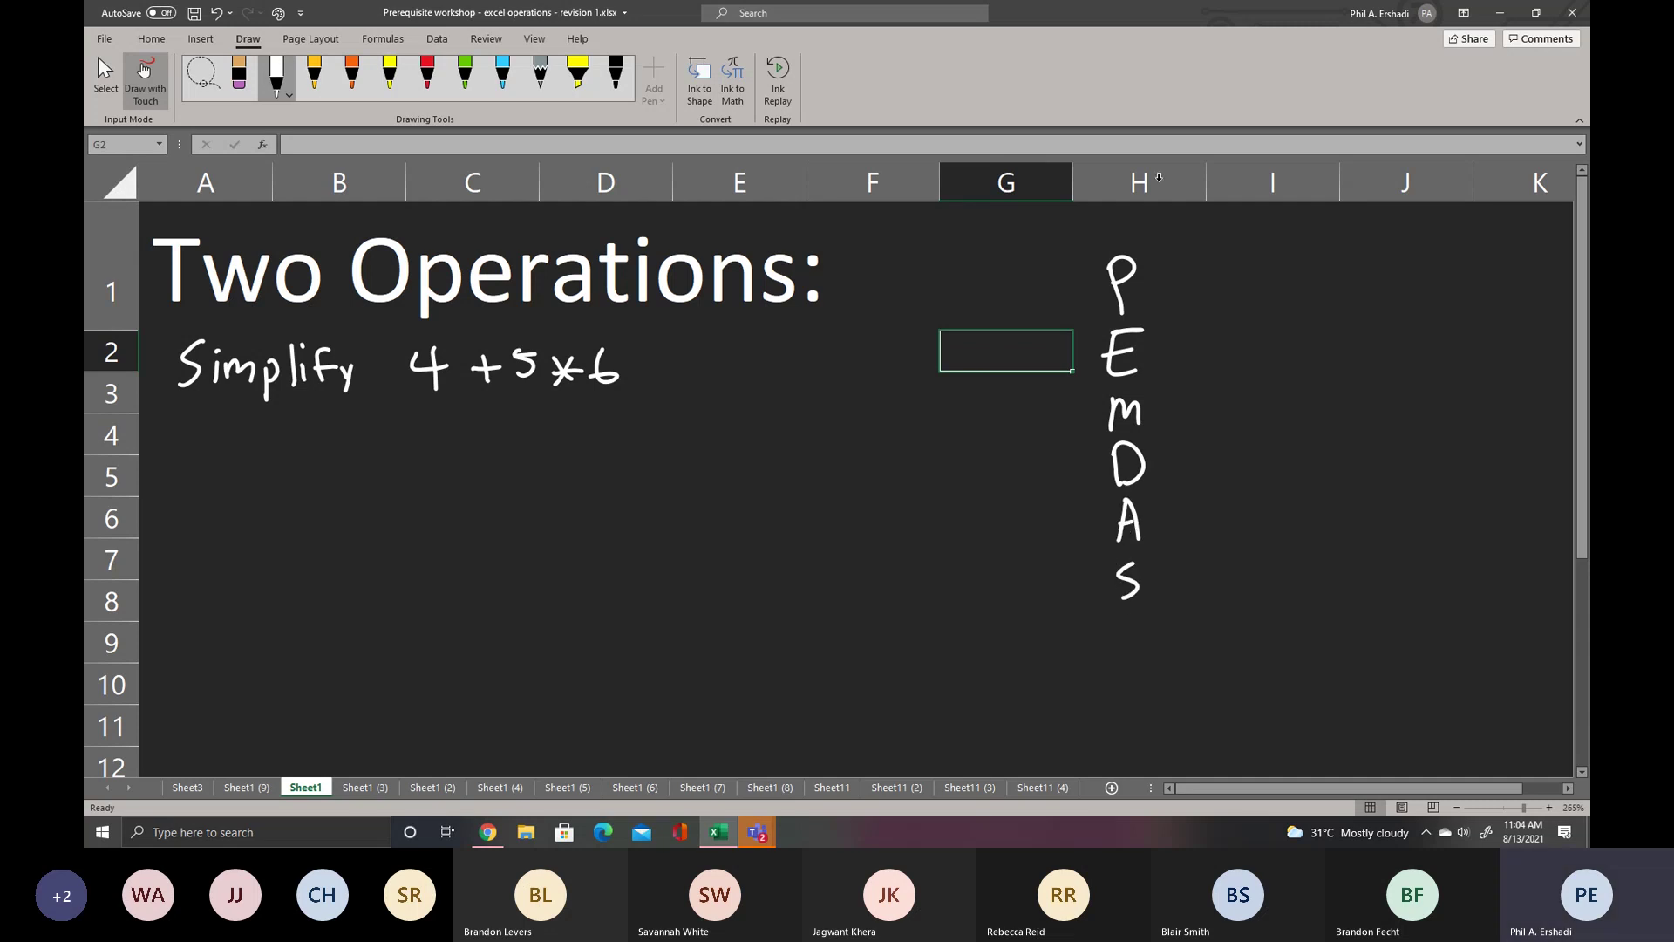
- Complete the P and E of the handwritten list into the words Parenthesis and Exponents
{"action": "left_click_drag", "start_coordinate": [1169, 300], "coordinate": [1338, 293]}
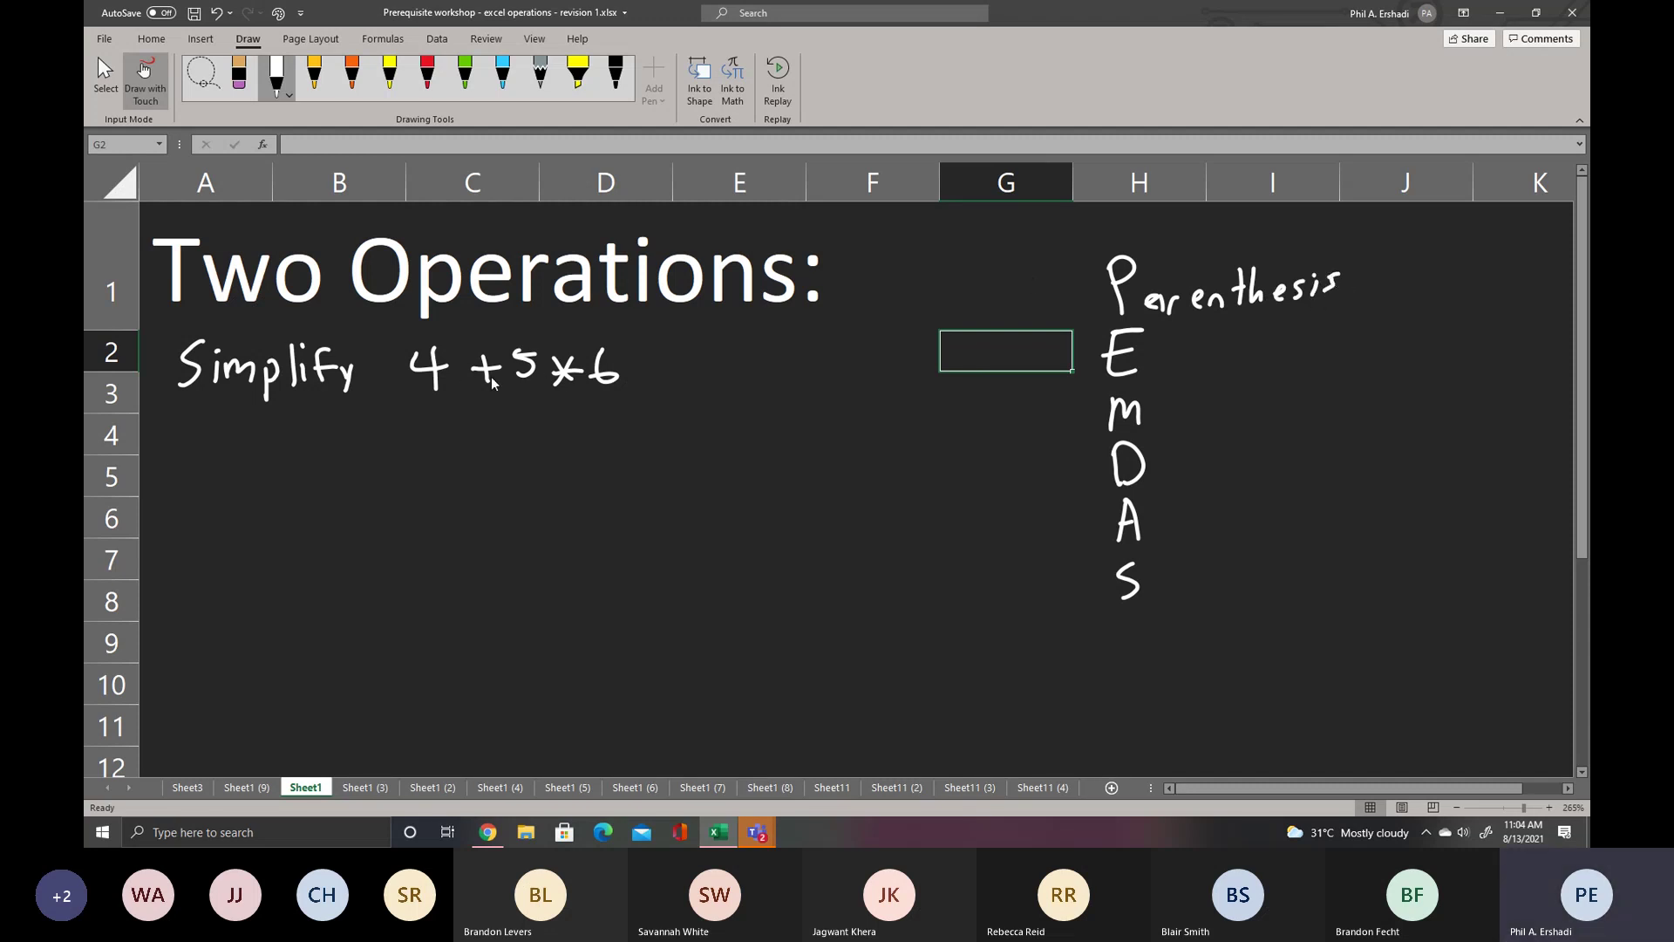
{"action": "mouse_move", "coordinate": [1156, 356]}
{"action": "left_mouse_down"}
{"action": "mouse_move", "coordinate": [1173, 375]}
{"action": "mouse_move", "coordinate": [1155, 375]}
{"action": "left_mouse_up"}
{"action": "mouse_move", "coordinate": [1192, 355]}
{"action": "left_mouse_down"}
{"action": "mouse_move", "coordinate": [1192, 389]}
{"action": "mouse_move", "coordinate": [1230, 363]}
{"action": "mouse_move", "coordinate": [1321, 370]}
{"action": "left_mouse_up"}
{"action": "left_click_drag", "start_coordinate": [1326, 333], "coordinate": [1329, 357]}
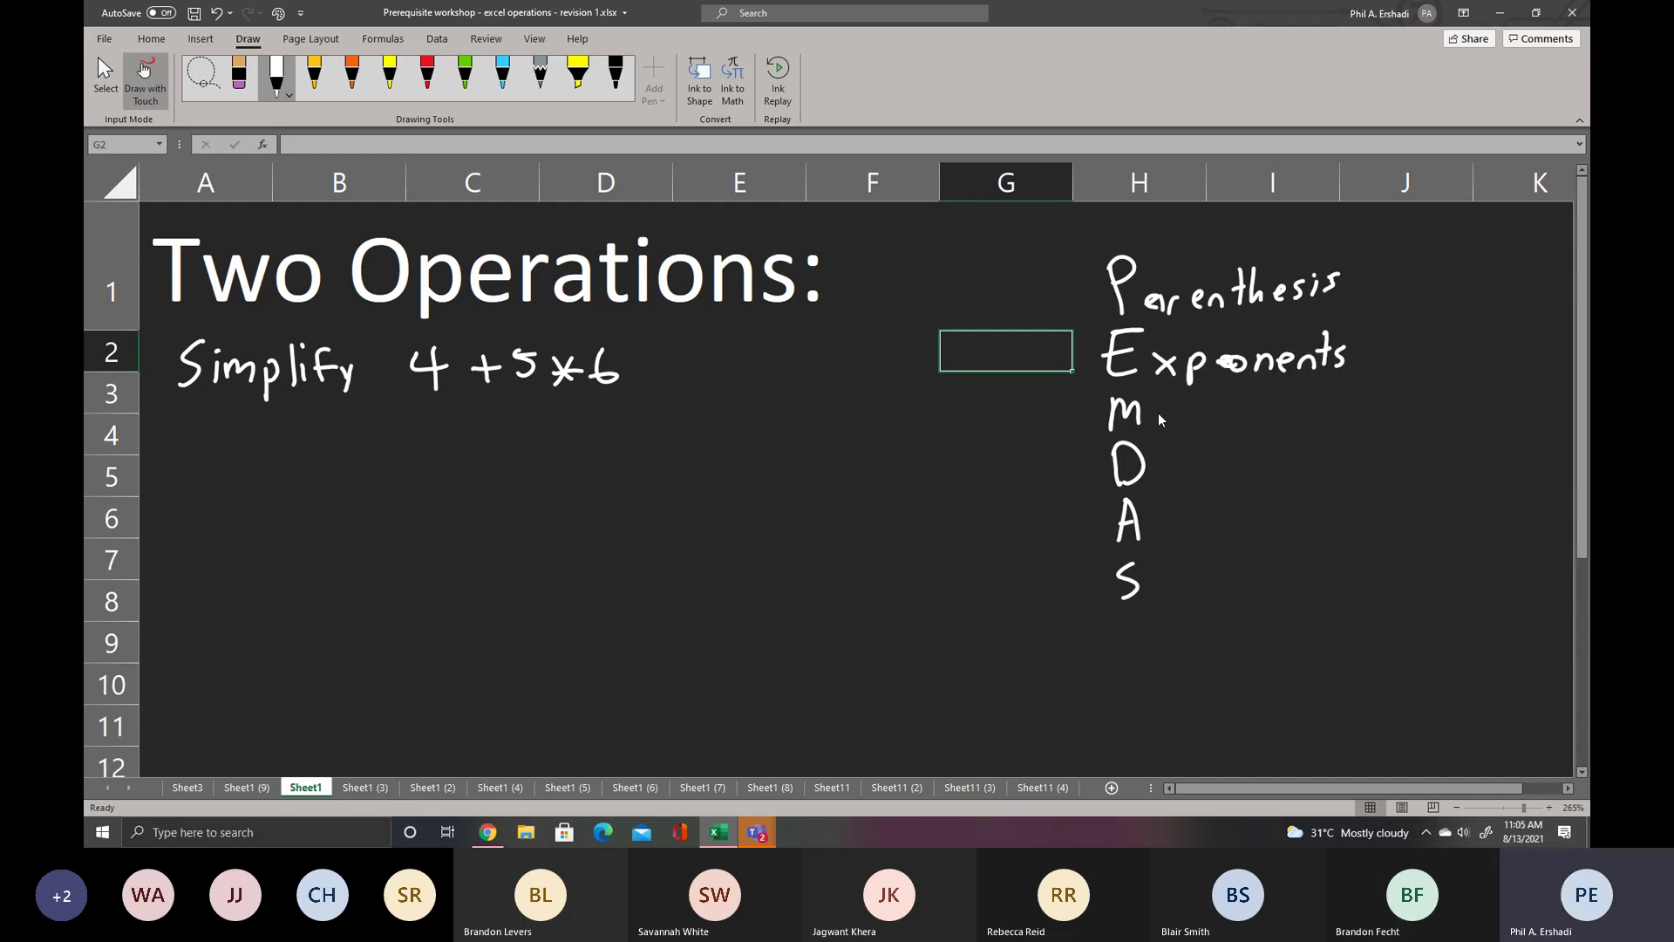
- Complete the M and D into Multiplication and Division, and join the two words with a bracket
{"action": "left_click_drag", "start_coordinate": [1159, 412], "coordinate": [1165, 421]}
{"action": "mouse_move", "coordinate": [1255, 396]}
{"action": "left_mouse_down"}
{"action": "mouse_move", "coordinate": [1260, 427]}
{"action": "mouse_move", "coordinate": [1268, 416]}
{"action": "left_mouse_up"}
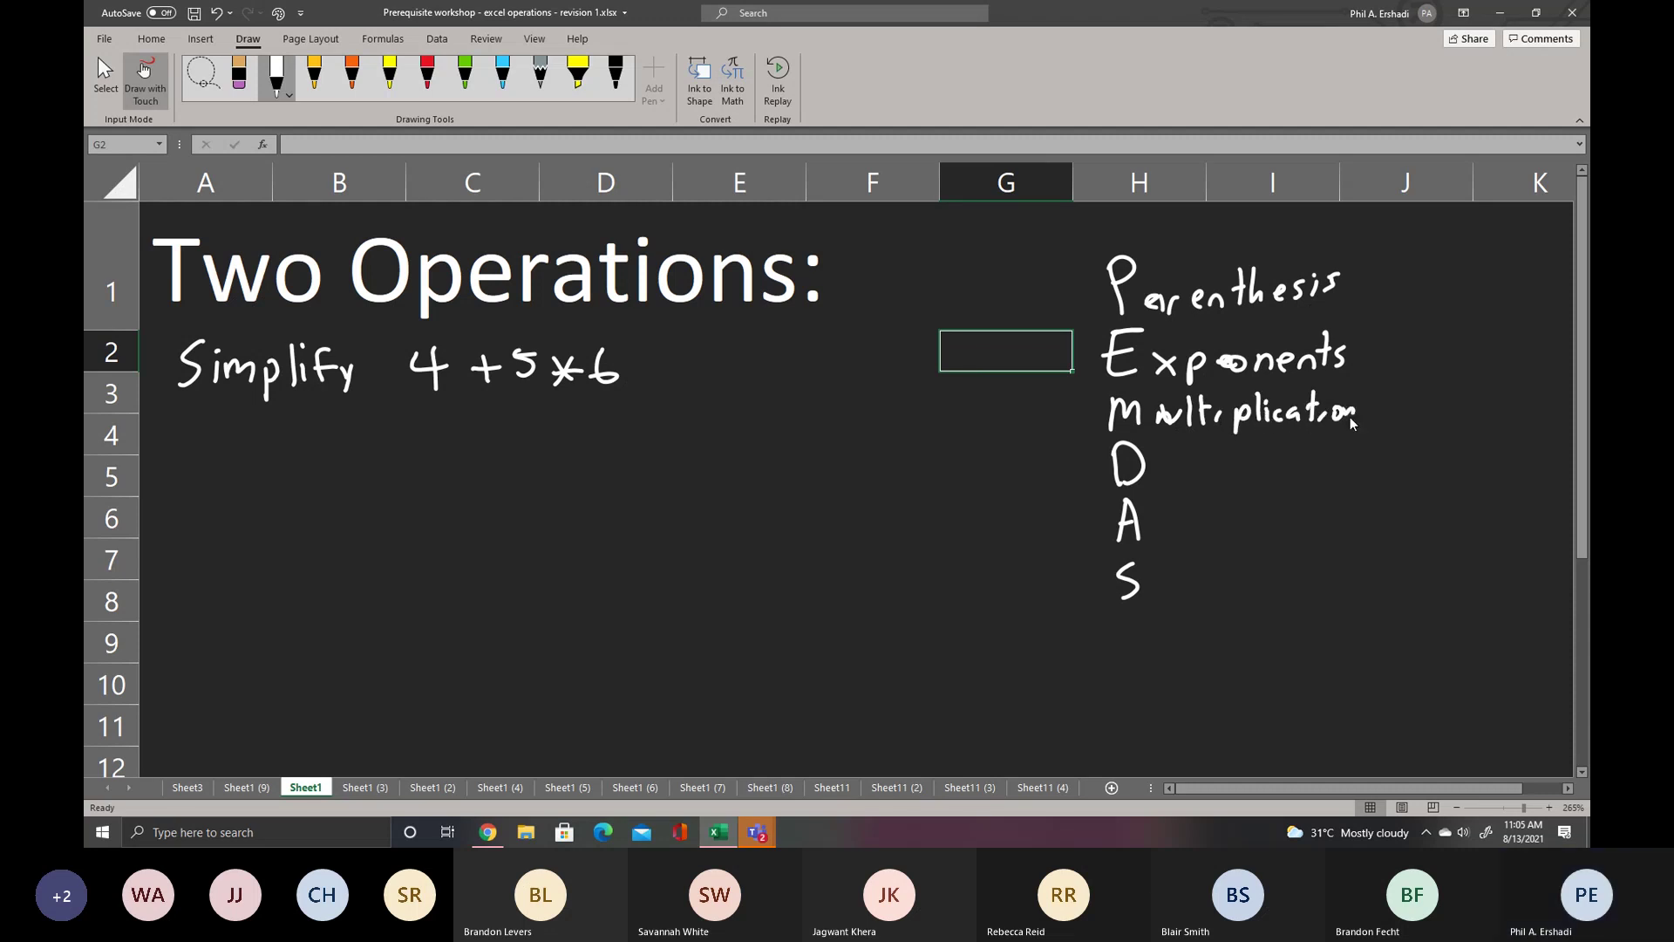
{"action": "left_click_drag", "start_coordinate": [1157, 464], "coordinate": [1263, 471]}
{"action": "left_click_drag", "start_coordinate": [1057, 415], "coordinate": [1092, 415]}
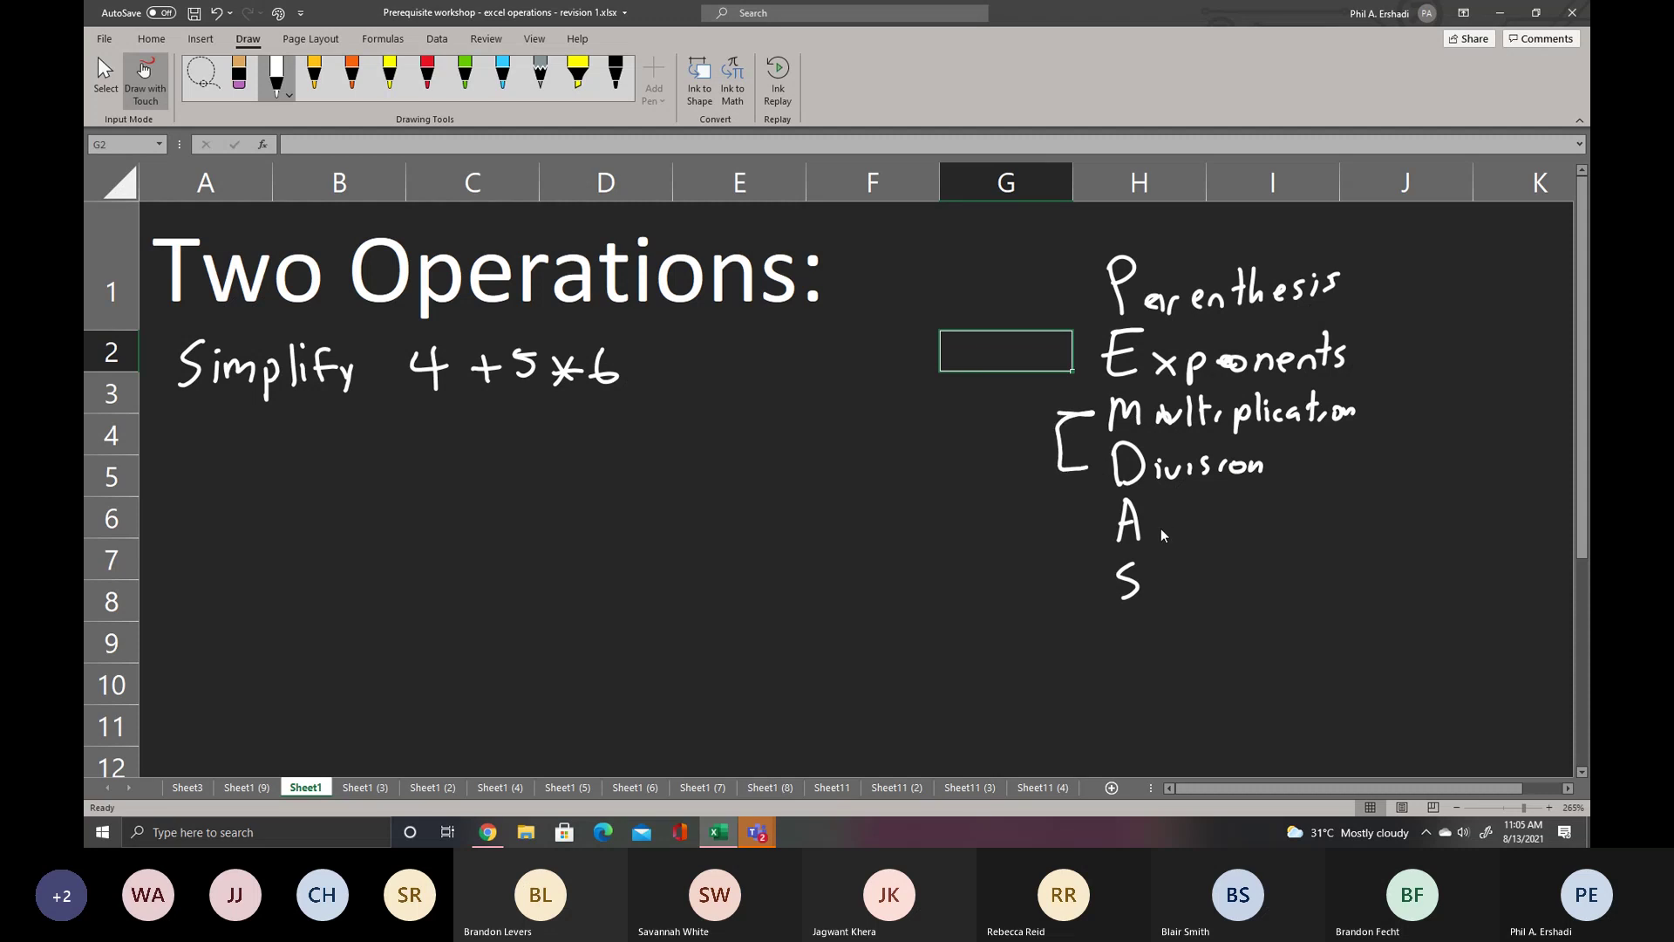
- Complete the A and S into Addition and Subtraction, and join the two words with a bracket
{"action": "left_click_drag", "start_coordinate": [1160, 527], "coordinate": [1238, 512]}
{"action": "left_click_drag", "start_coordinate": [1152, 575], "coordinate": [1169, 595]}
{"action": "mouse_move", "coordinate": [1175, 565]}
{"action": "left_mouse_down"}
{"action": "mouse_move", "coordinate": [1190, 595]}
{"action": "mouse_move", "coordinate": [1202, 571]}
{"action": "left_mouse_up"}
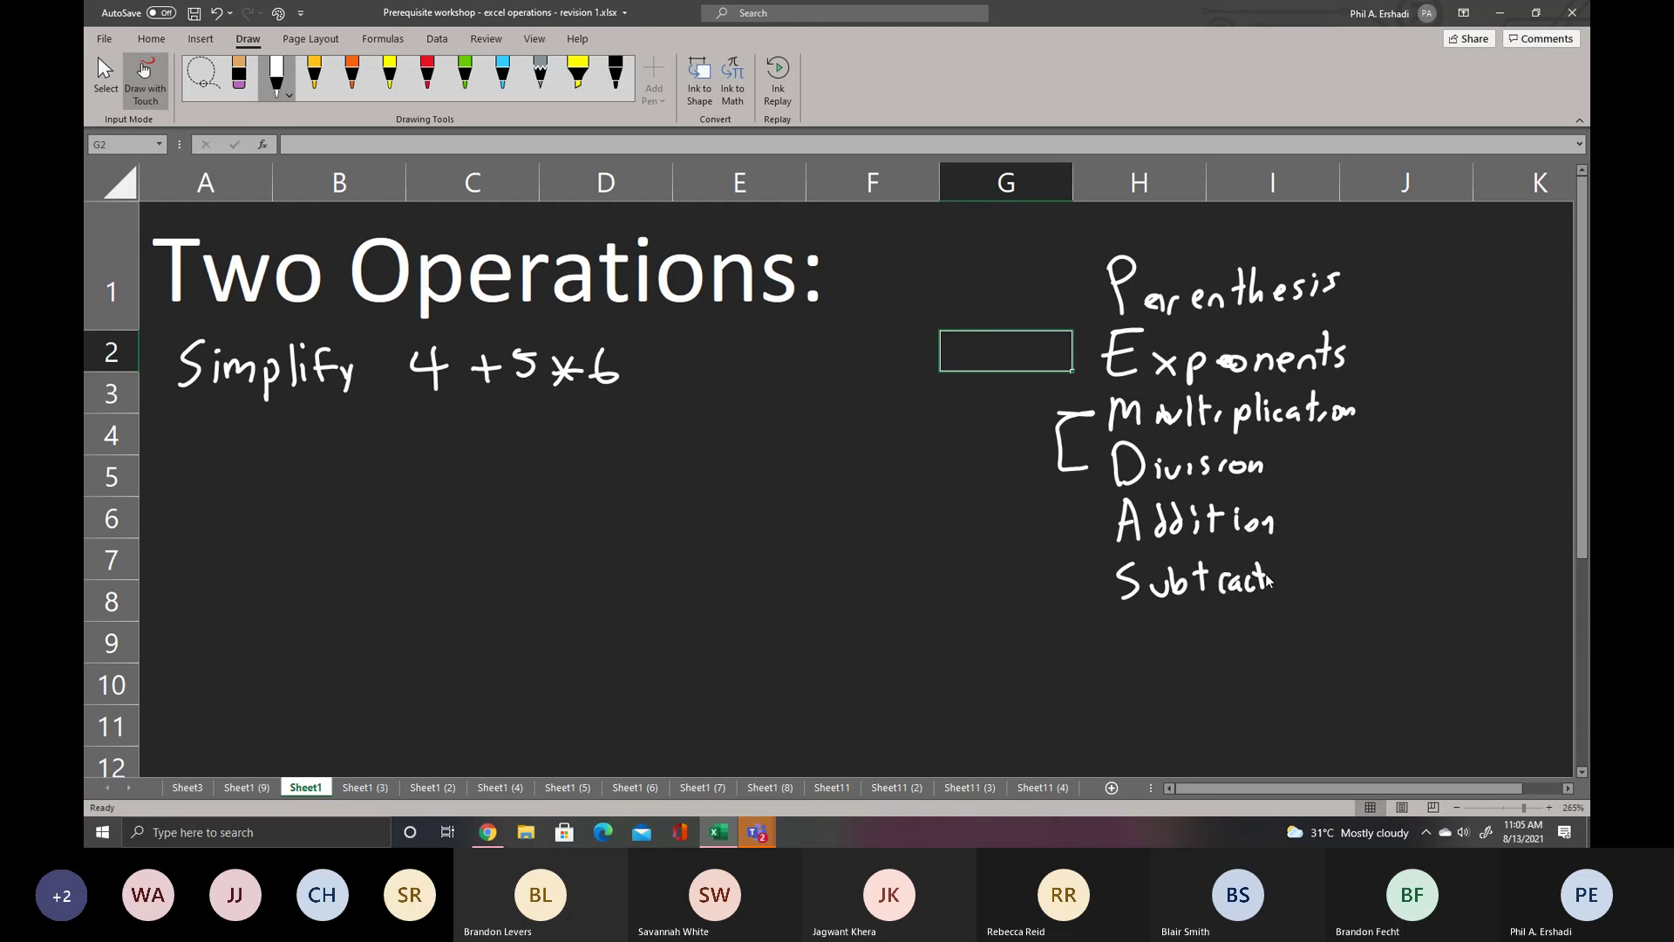
{"action": "left_click_drag", "start_coordinate": [1077, 515], "coordinate": [1107, 516]}
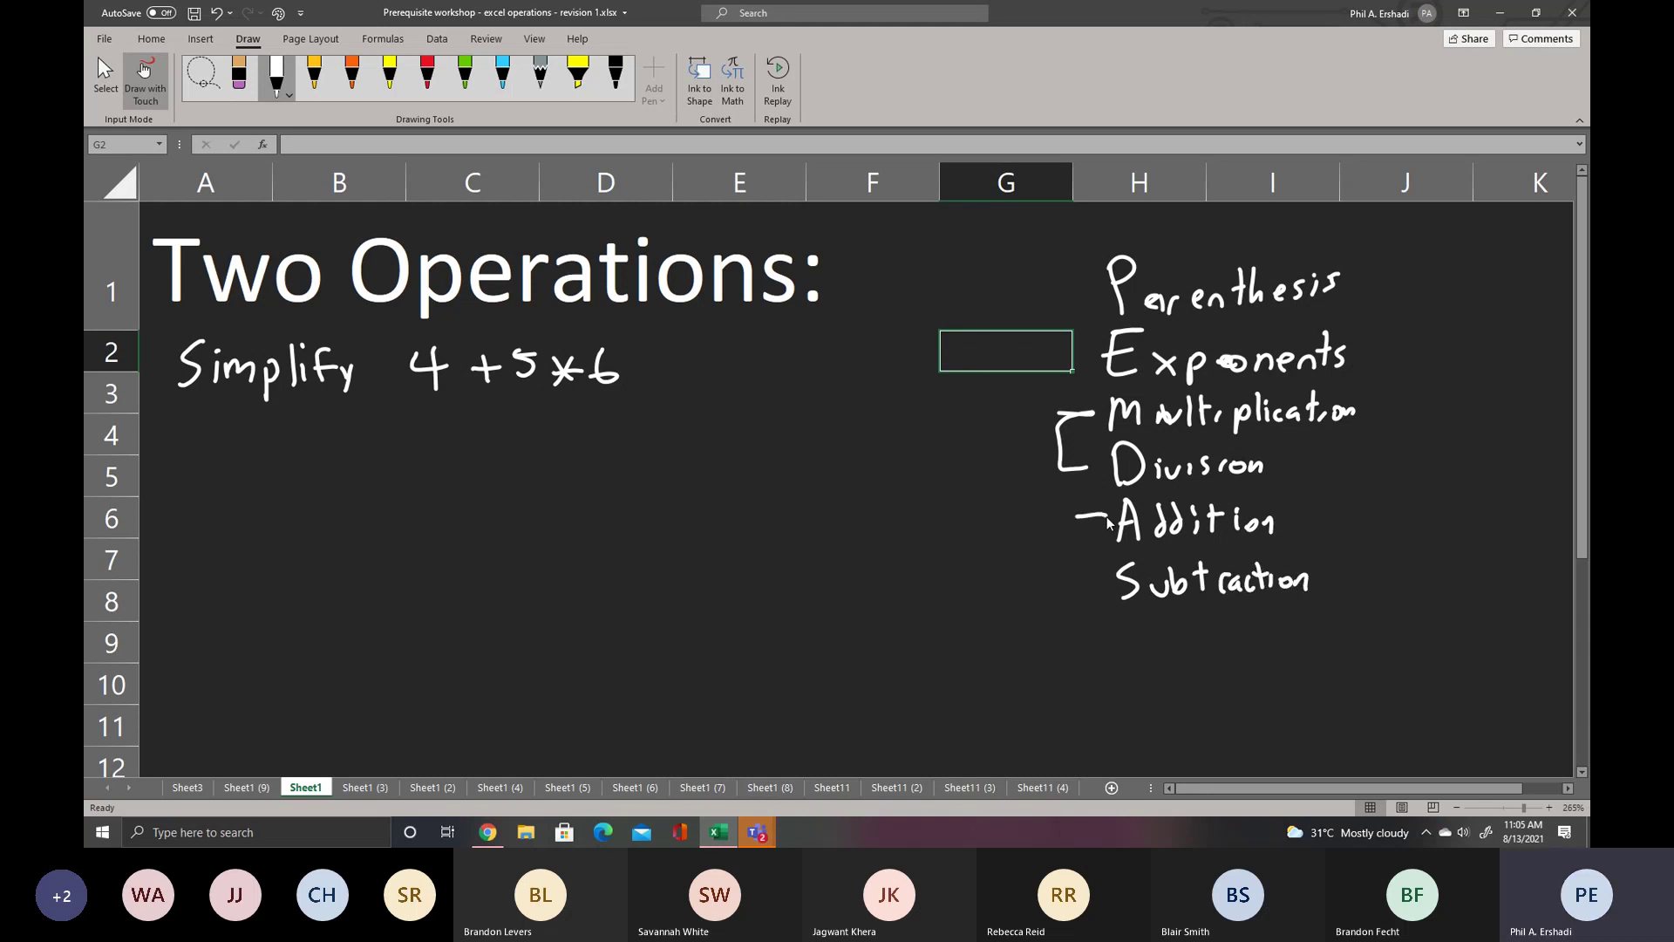
{"action": "left_click_drag", "start_coordinate": [1080, 579], "coordinate": [1116, 577]}
- Mark Parenthesis and Exponents with red crosses and Multiplication with a green check mark
{"action": "left_click", "coordinate": [427, 77]}
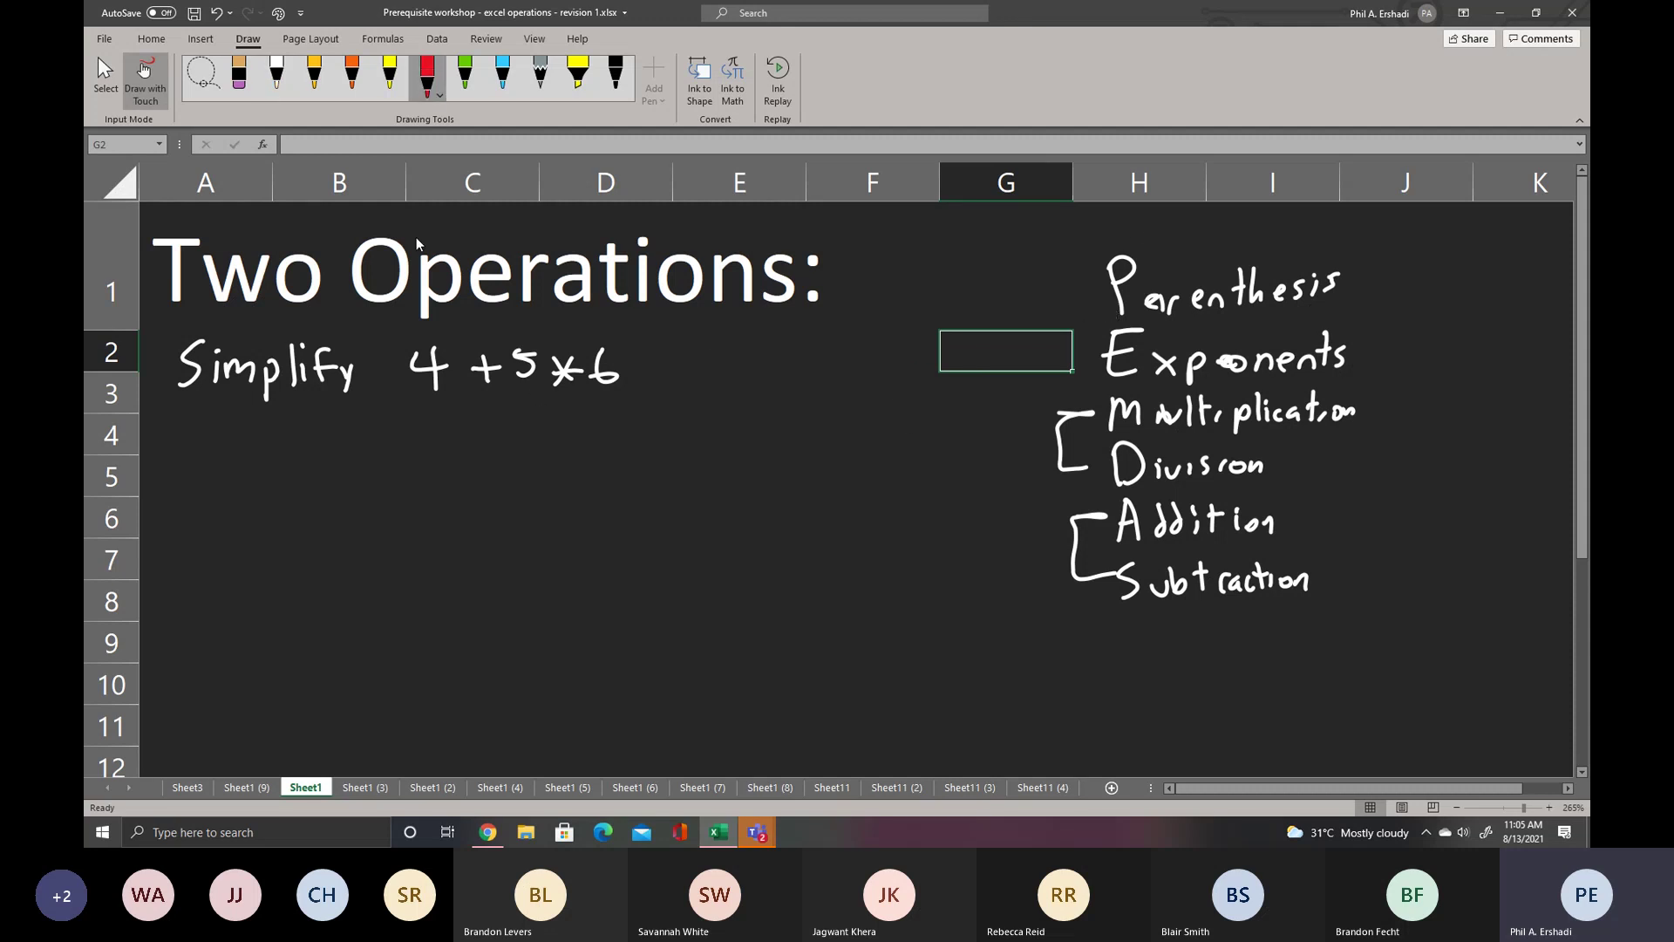
{"action": "left_click_drag", "start_coordinate": [1077, 247], "coordinate": [1101, 267]}
{"action": "mouse_move", "coordinate": [1103, 247]}
{"action": "left_mouse_down"}
{"action": "mouse_move", "coordinate": [1078, 267]}
{"action": "mouse_move", "coordinate": [1100, 331]}
{"action": "left_mouse_up"}
{"action": "left_click_drag", "start_coordinate": [1103, 298], "coordinate": [1079, 330]}
{"action": "left_click", "coordinate": [464, 77]}
{"action": "left_click_drag", "start_coordinate": [1071, 397], "coordinate": [1118, 380]}
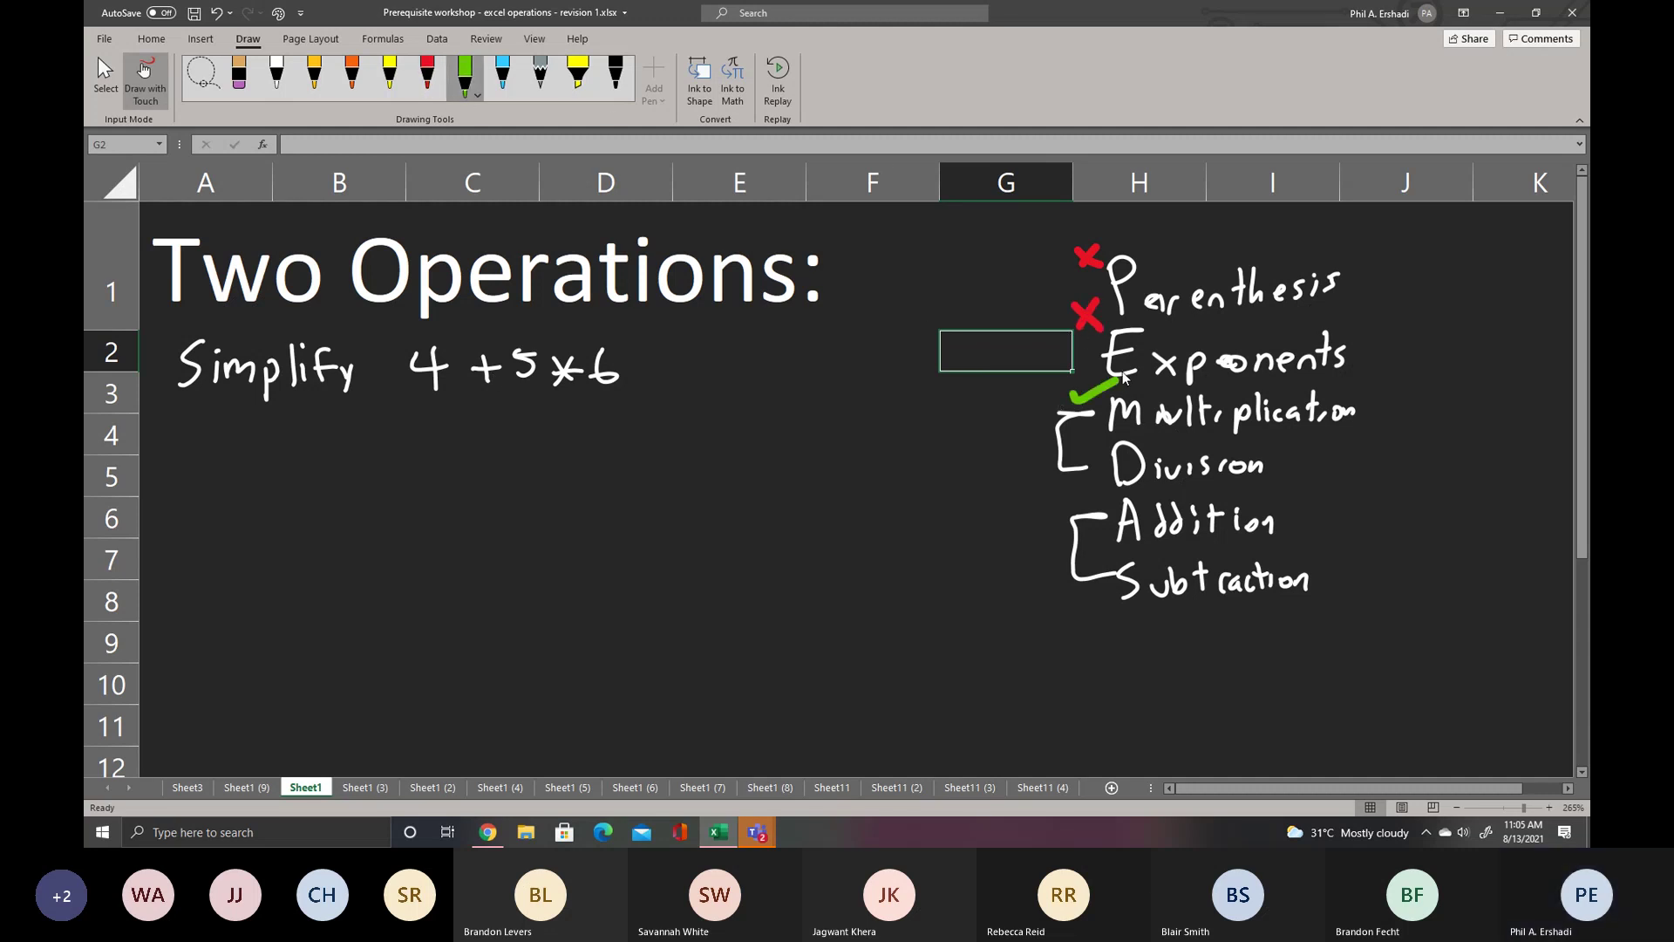
- Bracket 5 * 6 in green beneath the expression and handwrite 4 + 30 = in white below it
{"action": "left_click_drag", "start_coordinate": [590, 436], "coordinate": [599, 400]}
{"action": "left_click", "coordinate": [277, 75]}
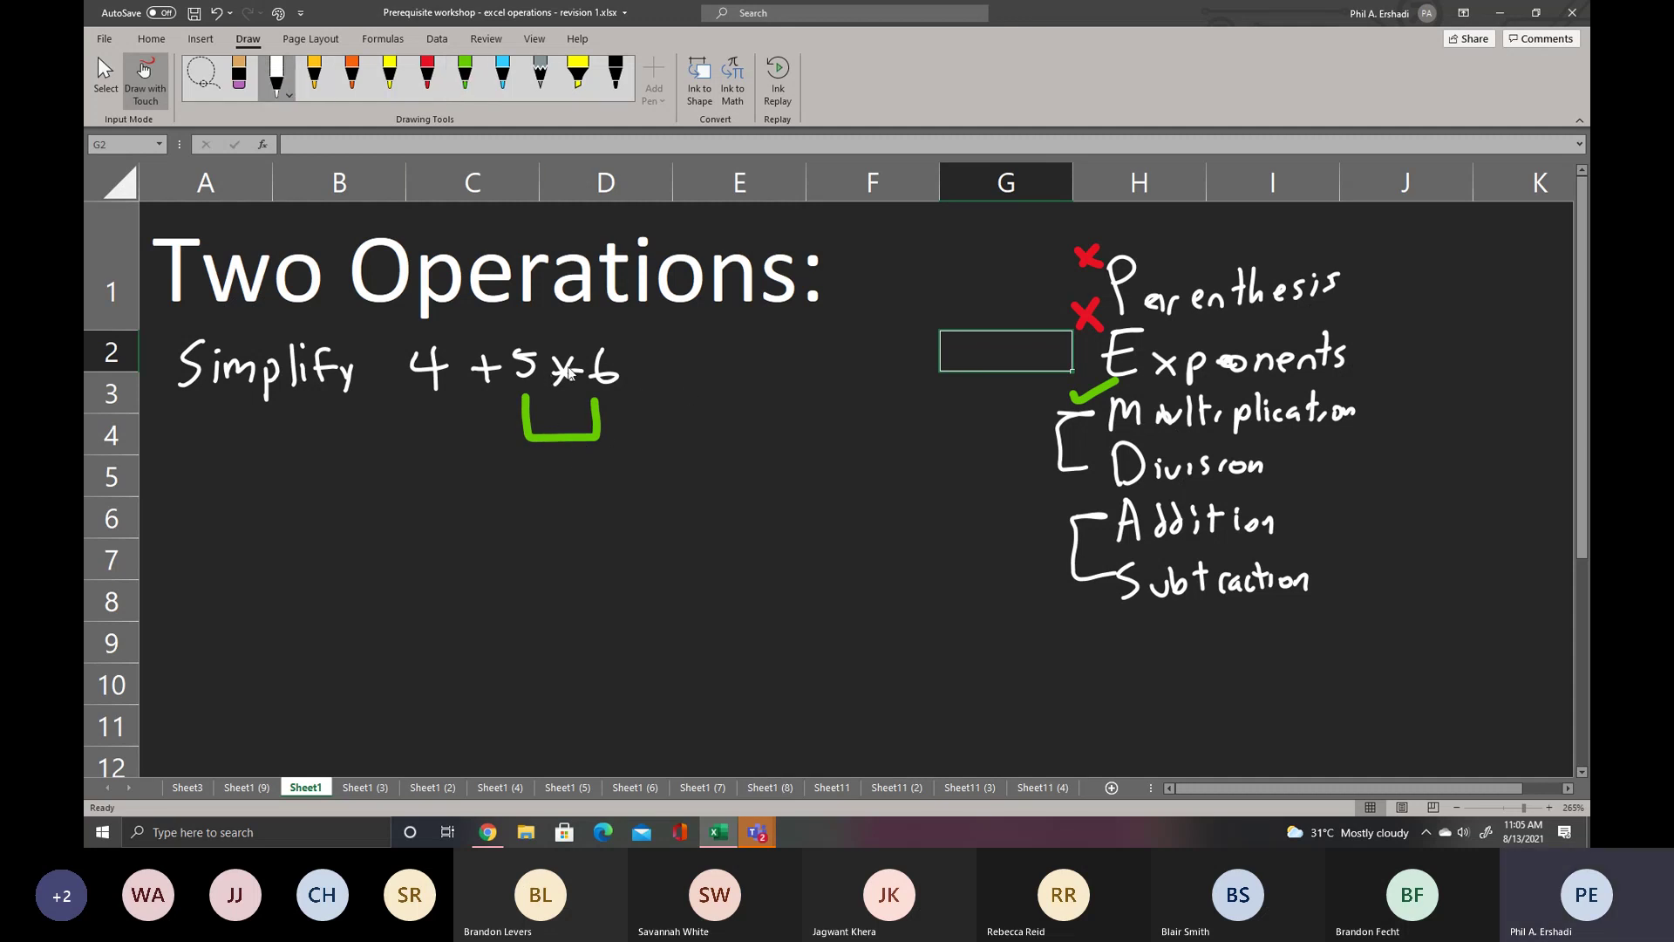
{"action": "left_click_drag", "start_coordinate": [603, 466], "coordinate": [457, 503]}
{"action": "left_click_drag", "start_coordinate": [656, 477], "coordinate": [682, 486]}
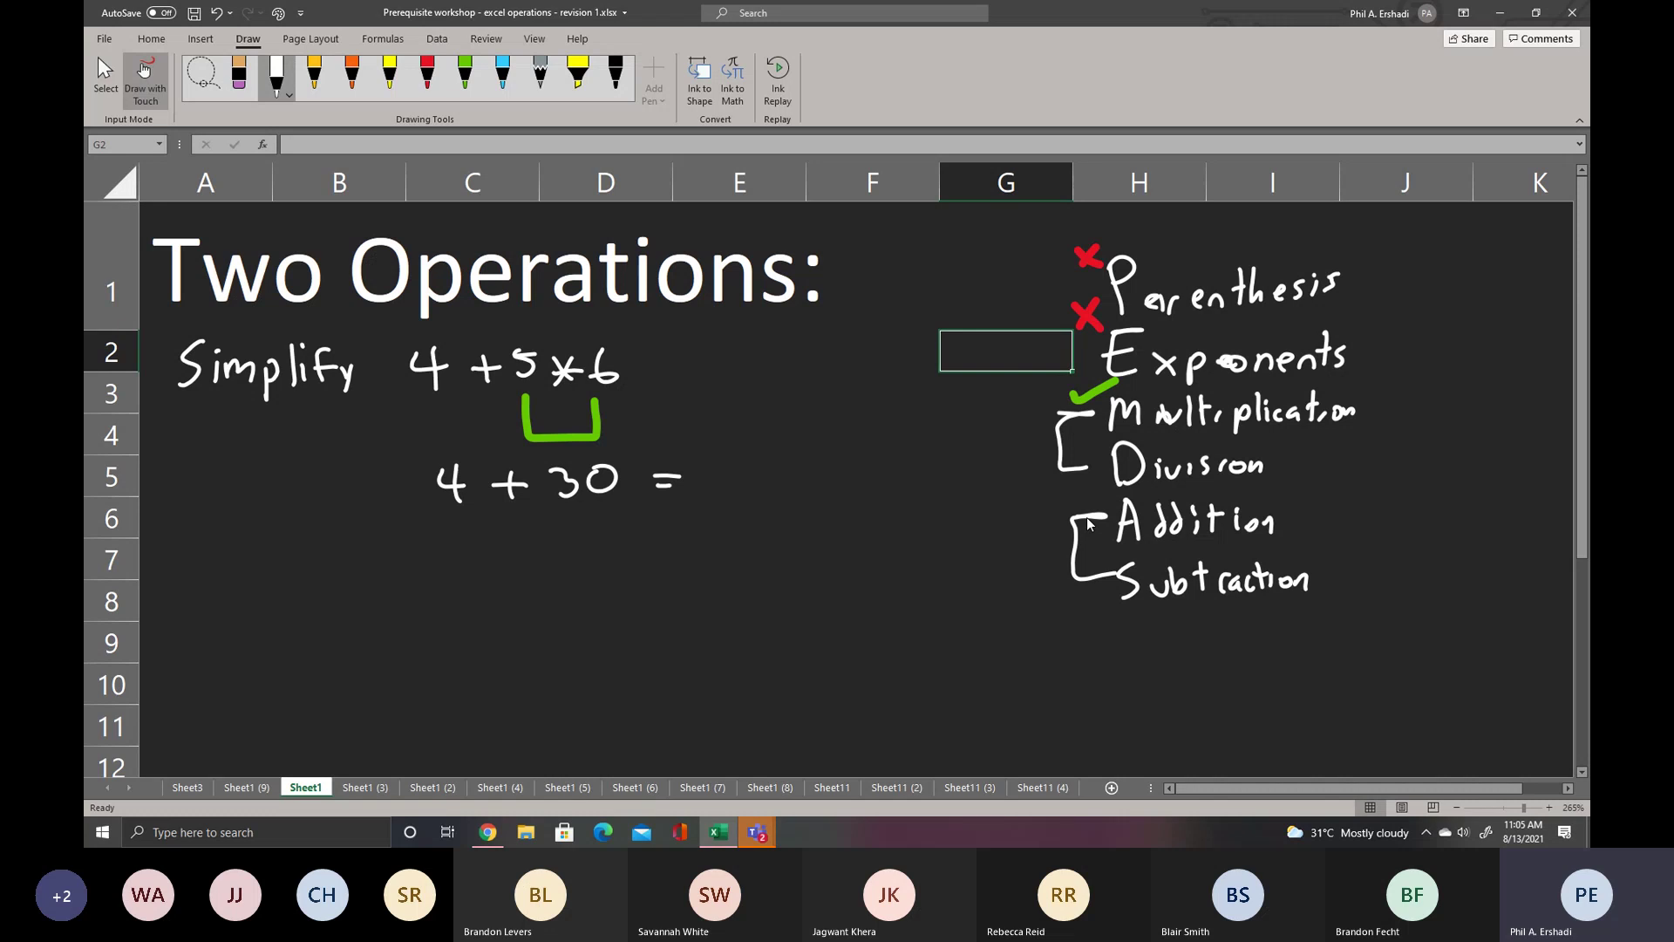
- Handwrite the result 34 in white after 4 + 30 = and underline it
{"action": "mouse_move", "coordinate": [709, 462]}
{"action": "left_mouse_down"}
{"action": "mouse_move", "coordinate": [727, 469]}
{"action": "mouse_move", "coordinate": [714, 482]}
{"action": "left_mouse_up"}
{"action": "type", "text": "e"}
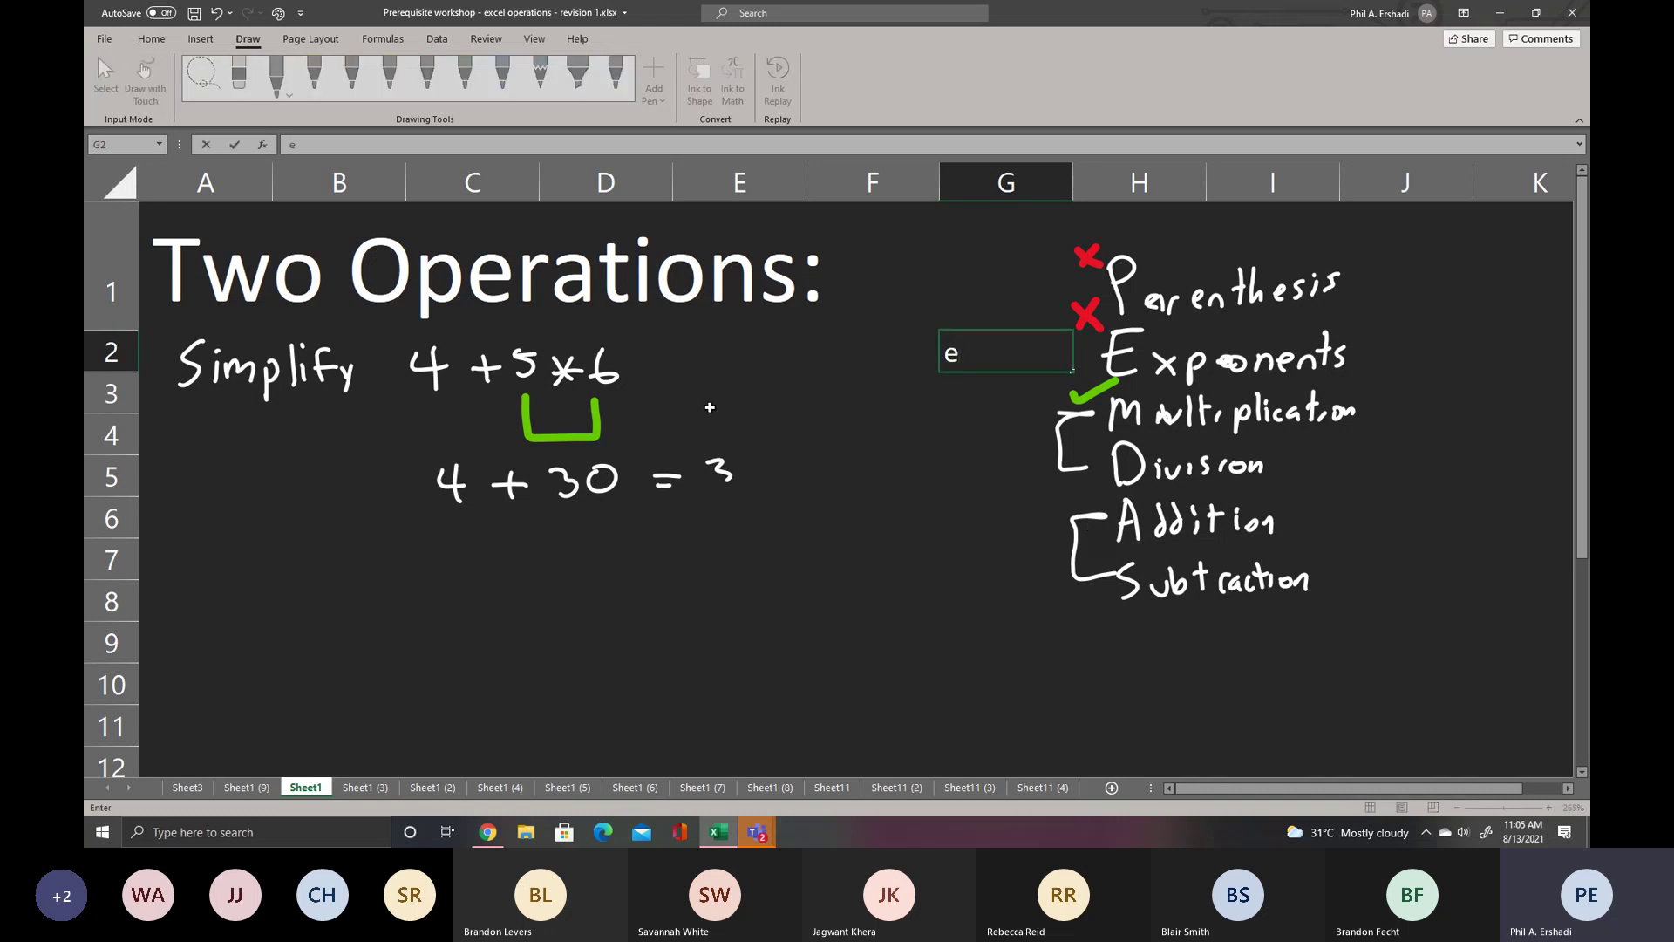
{"action": "key", "text": "BackSpace"}
{"action": "key", "text": "Return"}
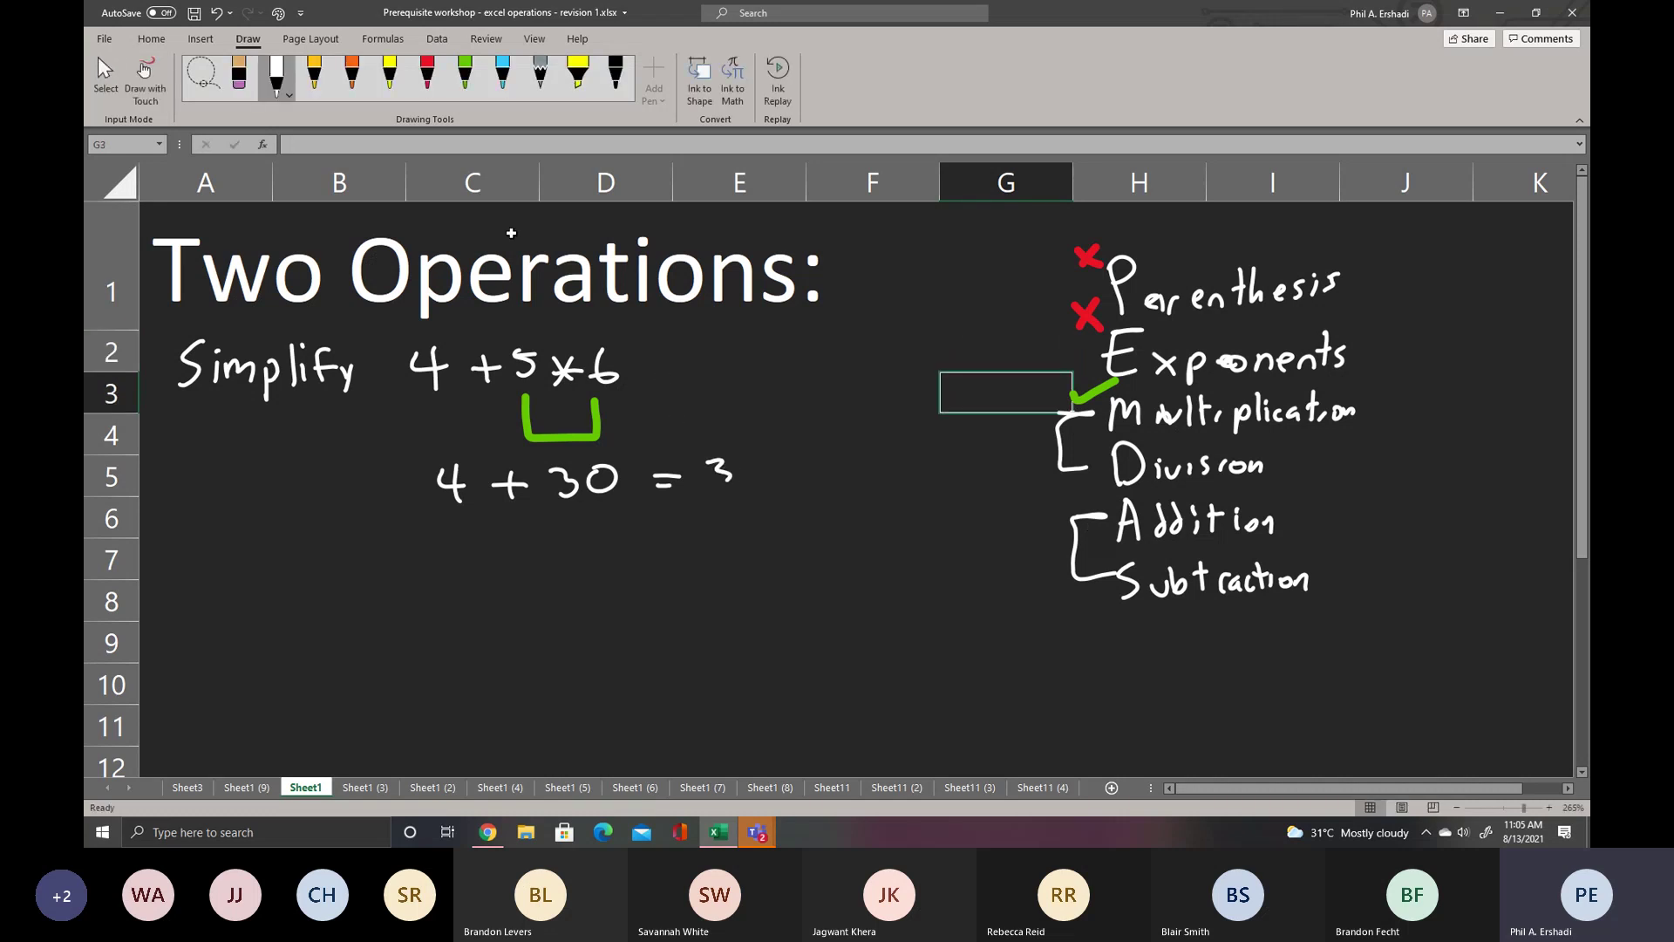
{"action": "left_click", "coordinate": [277, 83]}
{"action": "left_click", "coordinate": [146, 80]}
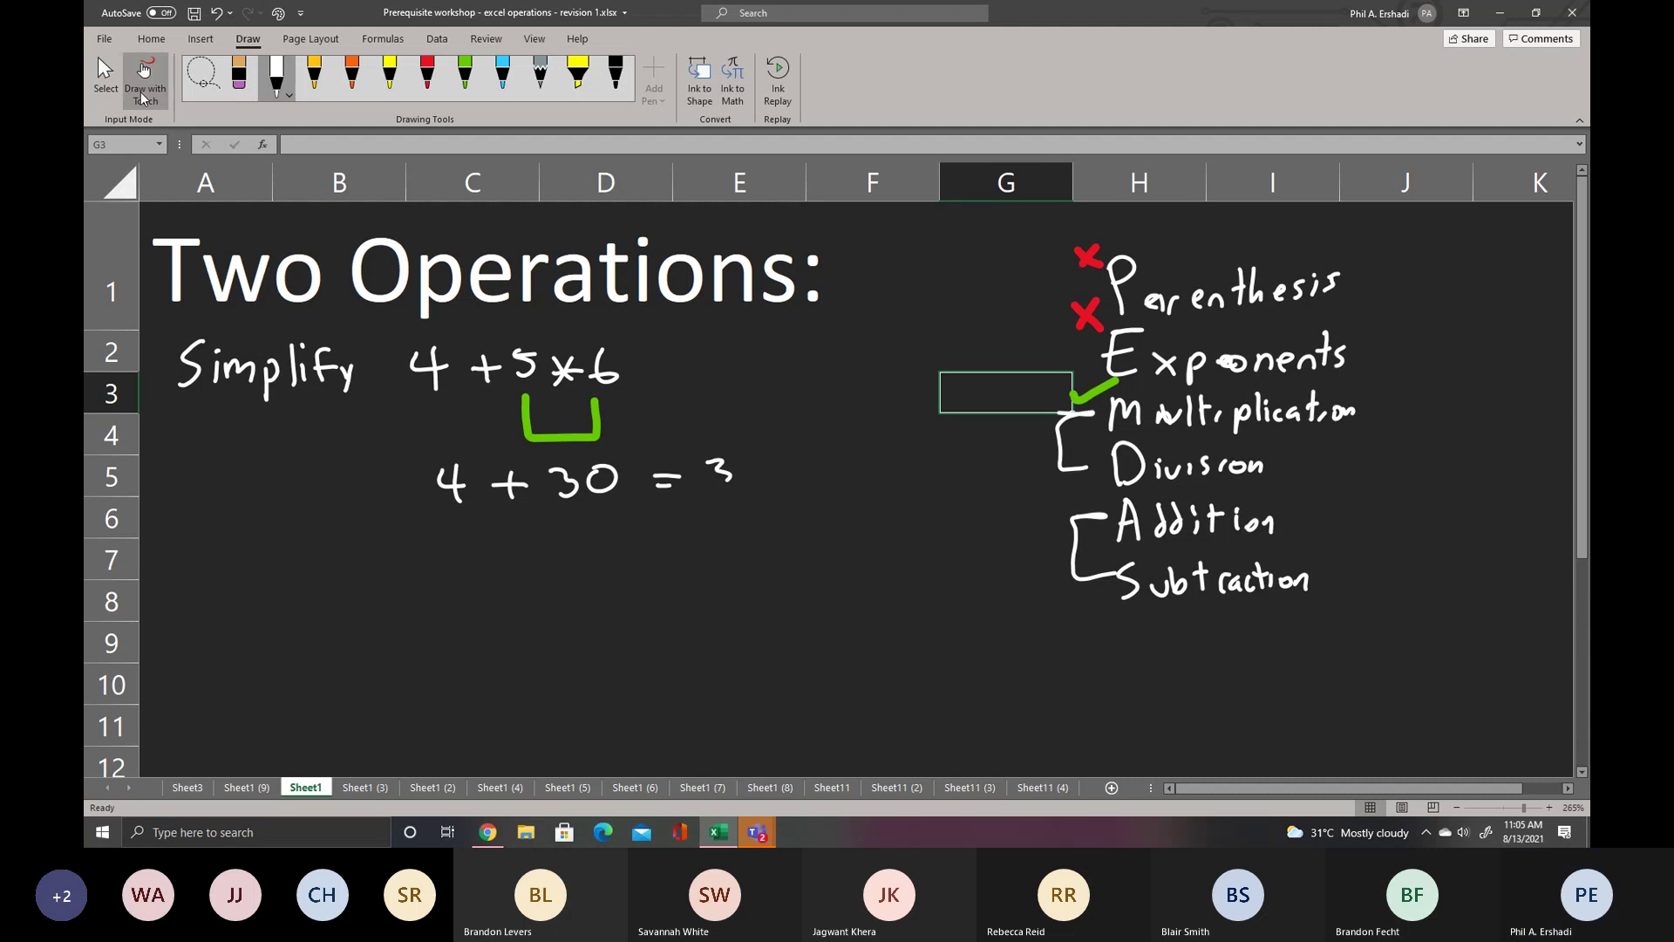
{"action": "left_click_drag", "start_coordinate": [721, 446], "coordinate": [772, 503]}
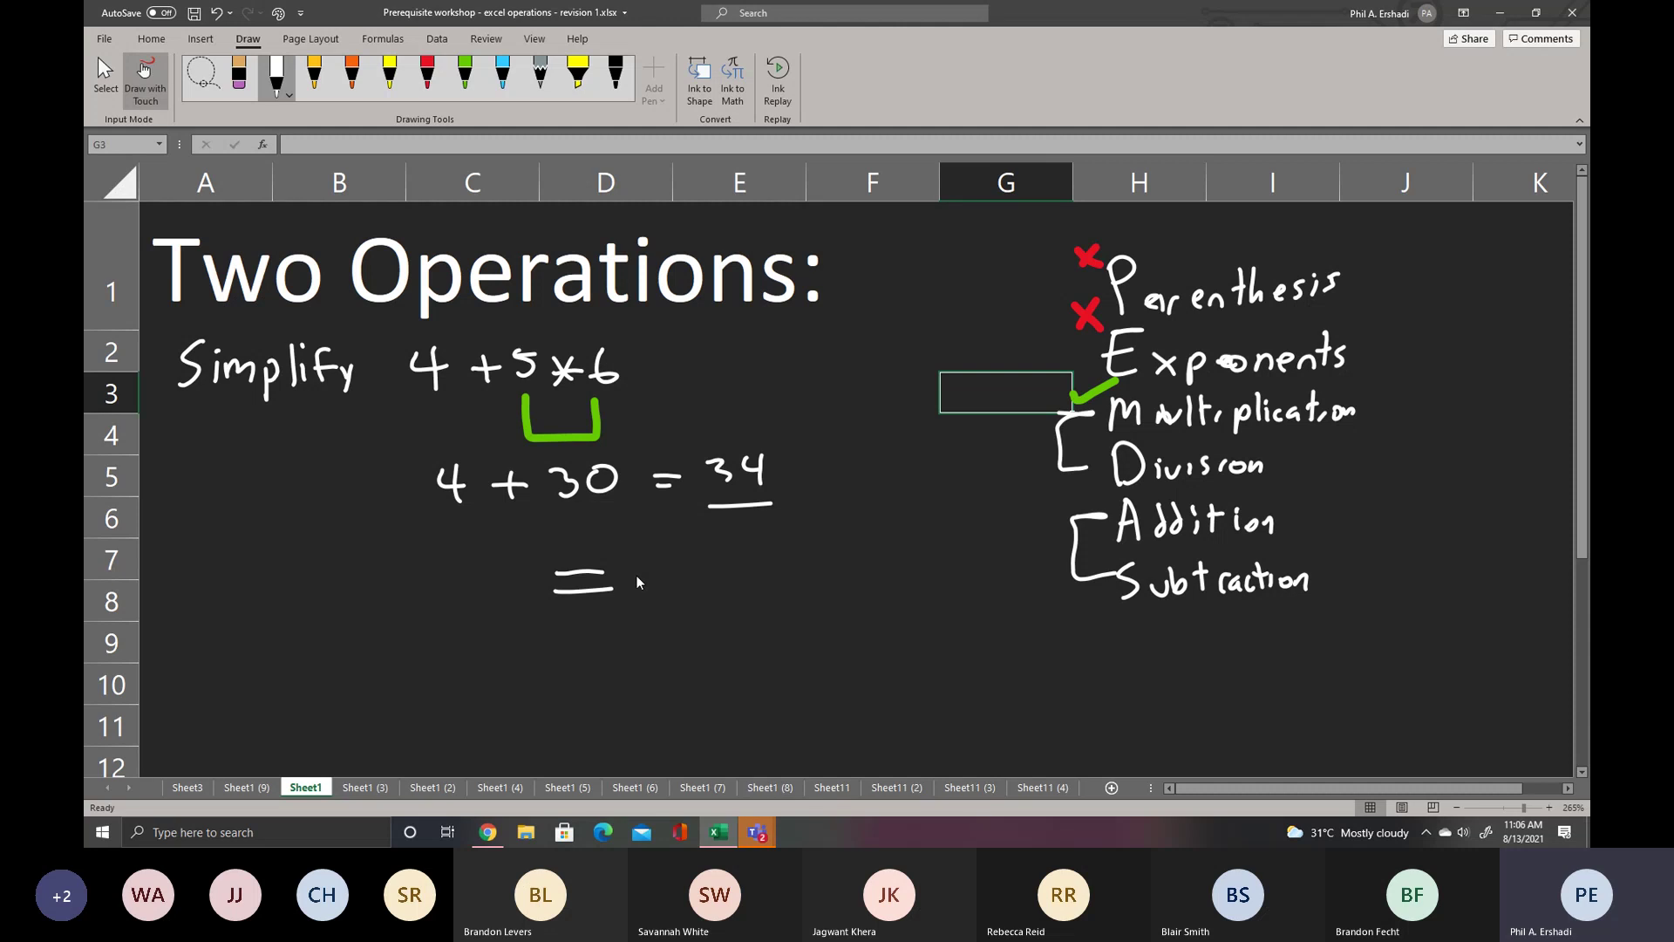
- Handwrite the formula = 4 + 5 * 6 below the worked solution, with a "shift =" note pointing at the plus sign
{"action": "left_click_drag", "start_coordinate": [644, 576], "coordinate": [673, 574]}
{"action": "left_click_drag", "start_coordinate": [658, 551], "coordinate": [659, 602]}
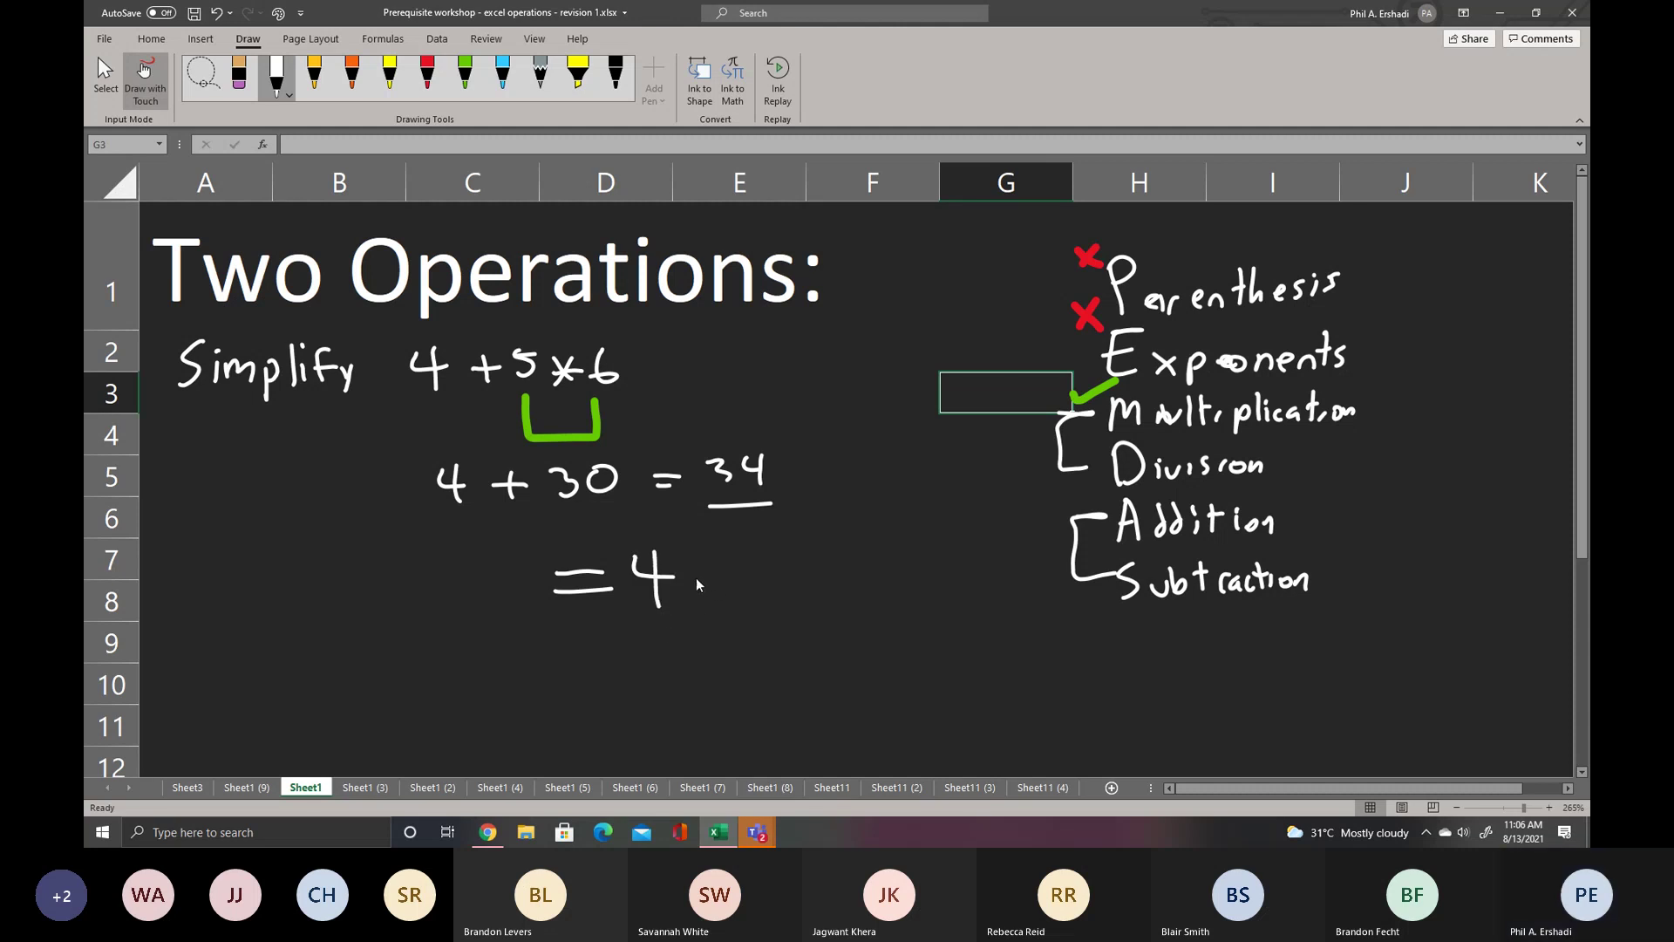
{"action": "left_click_drag", "start_coordinate": [697, 578], "coordinate": [740, 576]}
{"action": "mouse_move", "coordinate": [718, 560]}
{"action": "left_mouse_down"}
{"action": "mouse_move", "coordinate": [717, 605]}
{"action": "mouse_move", "coordinate": [747, 653]}
{"action": "mouse_move", "coordinate": [844, 642]}
{"action": "mouse_move", "coordinate": [824, 674]}
{"action": "left_mouse_up"}
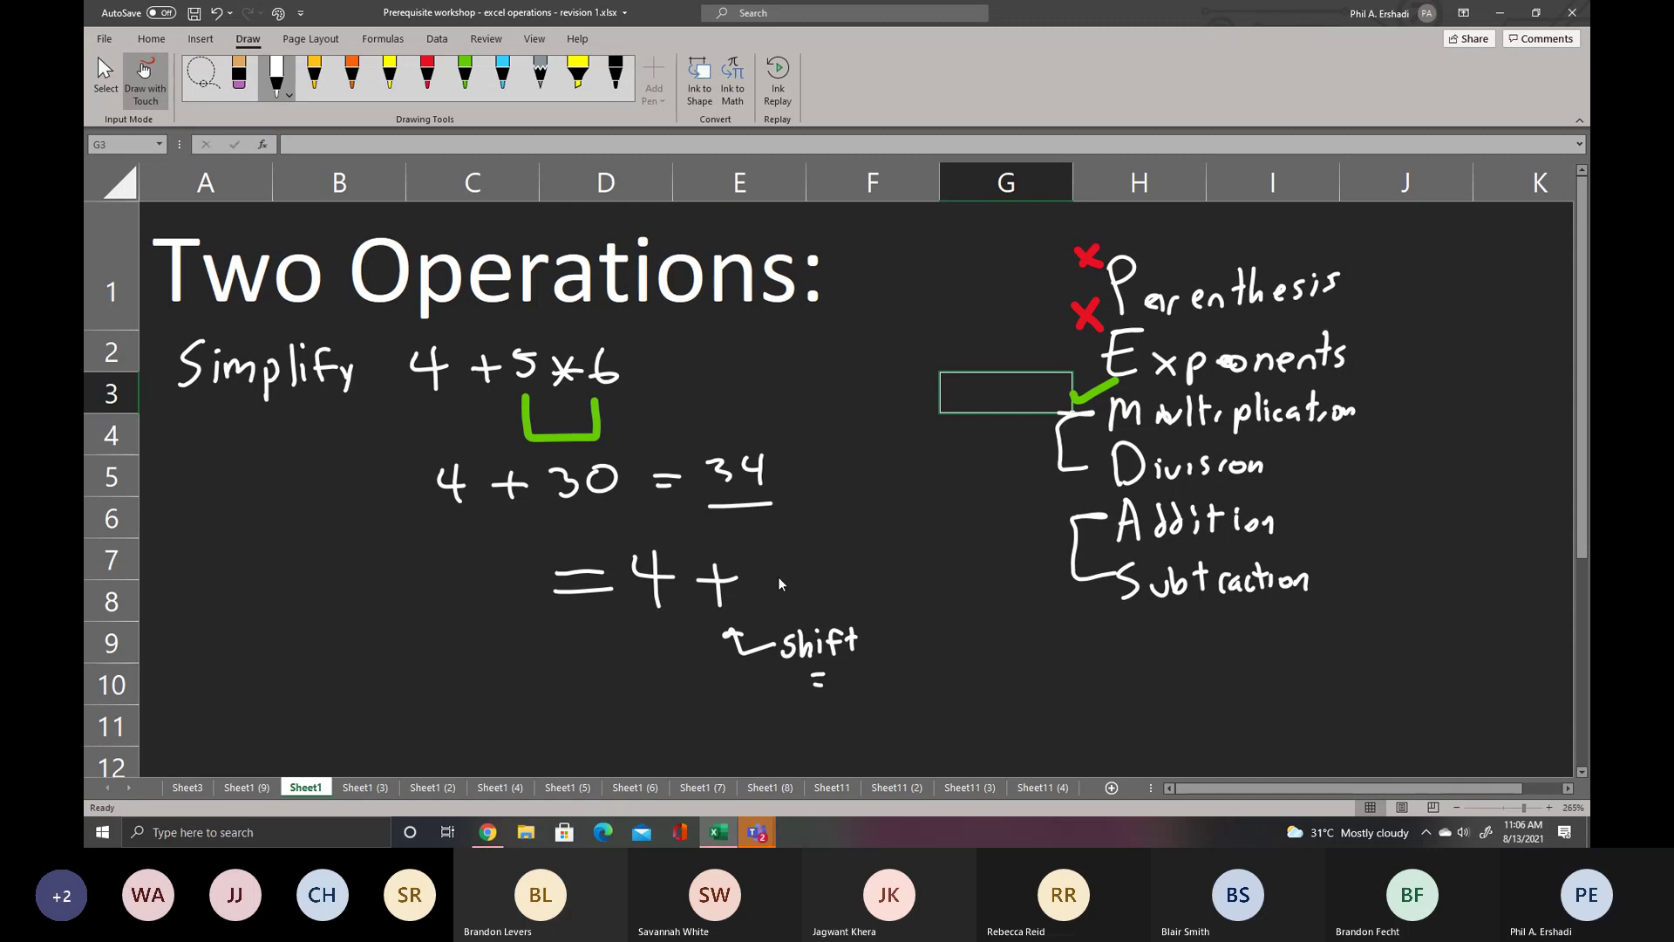
{"action": "mouse_move", "coordinate": [781, 553]}
{"action": "left_mouse_down"}
{"action": "mouse_move", "coordinate": [817, 550]}
{"action": "mouse_move", "coordinate": [877, 582]}
{"action": "mouse_move", "coordinate": [862, 585]}
{"action": "left_mouse_up"}
{"action": "left_click_drag", "start_coordinate": [858, 573], "coordinate": [885, 572]}
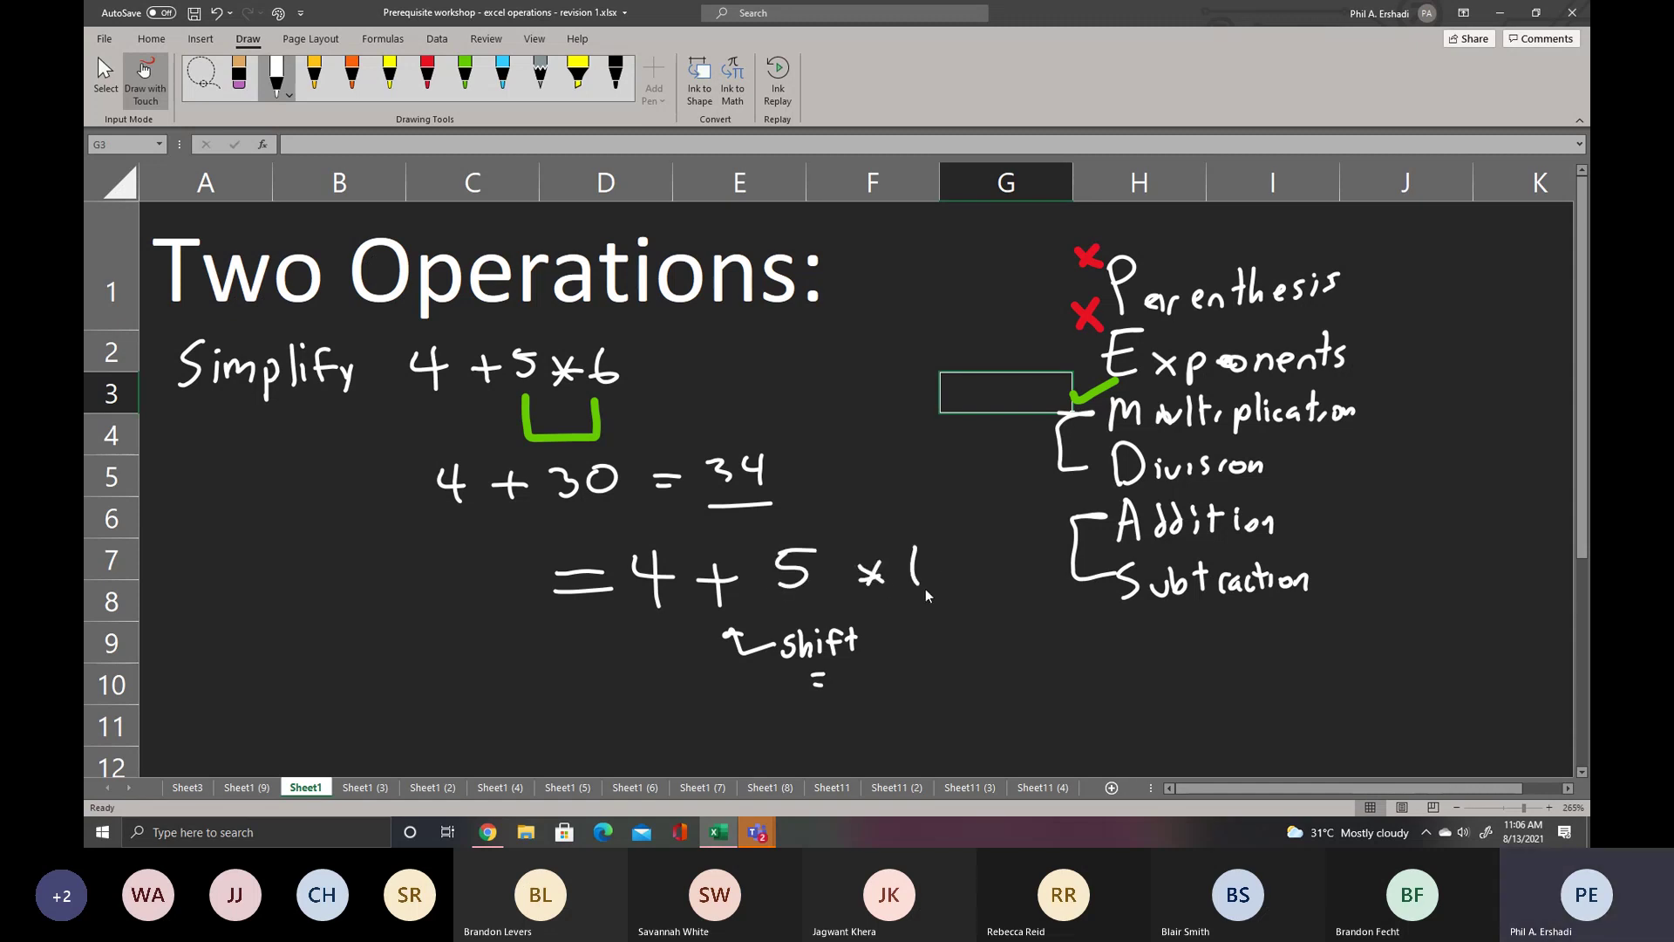
- Add a handwritten "shift 8" note with an arrow to the asterisk, and return to selection mode
{"action": "left_click_drag", "start_coordinate": [962, 650], "coordinate": [882, 605]}
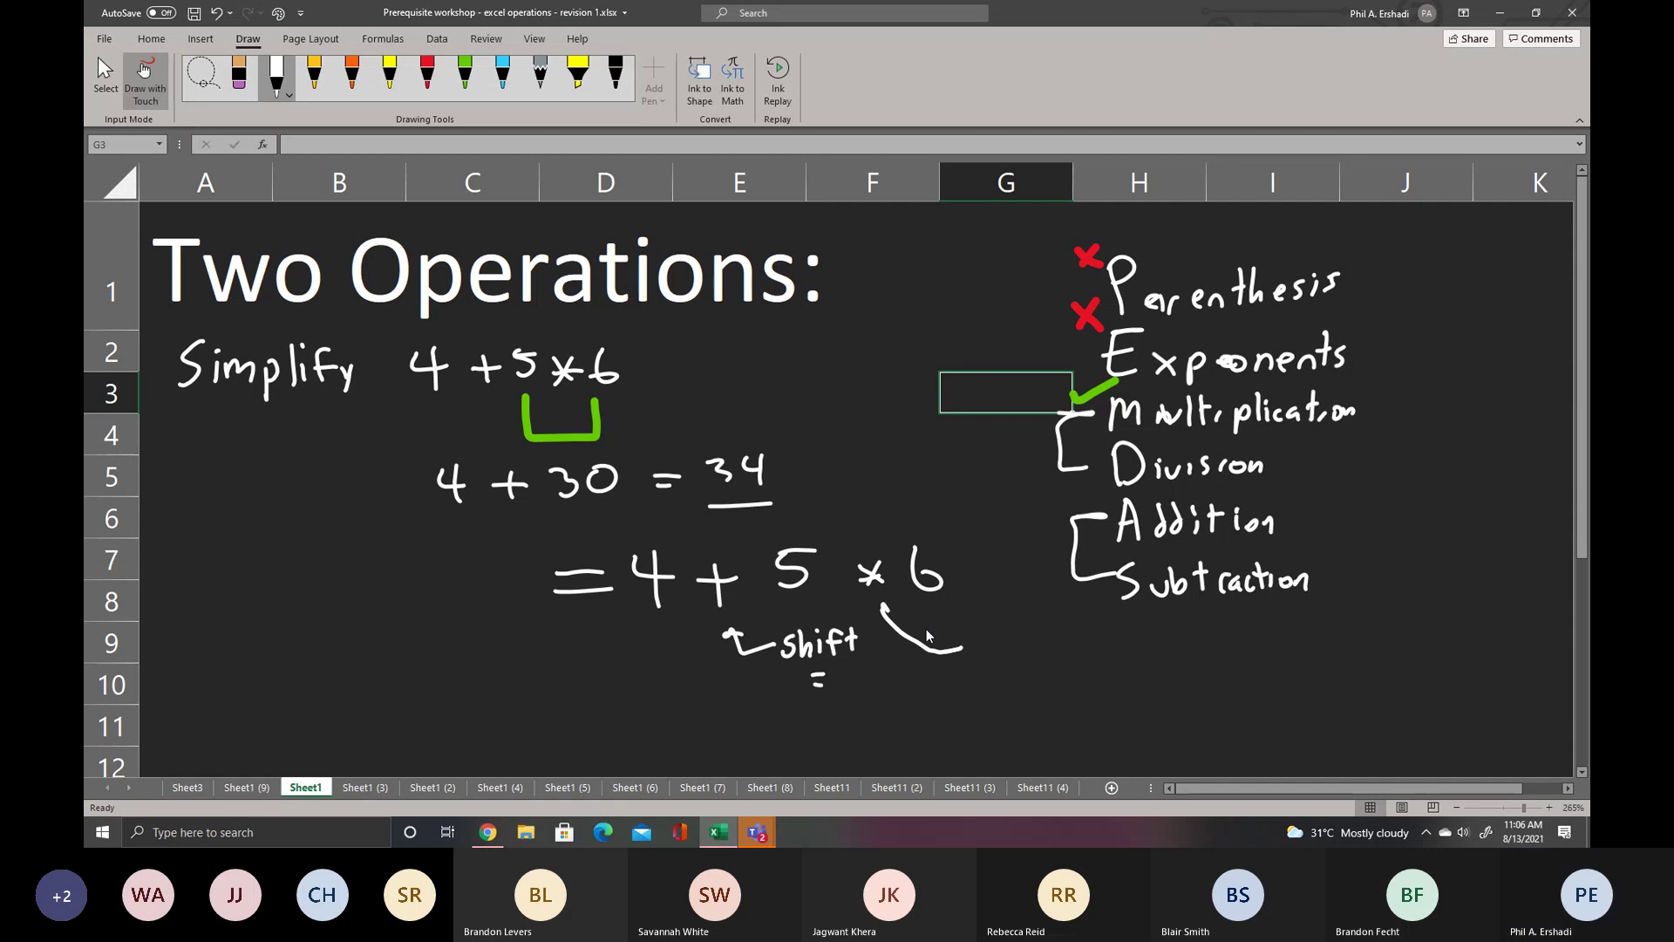
{"action": "mouse_move", "coordinate": [1018, 647]}
{"action": "left_mouse_down"}
{"action": "mouse_move", "coordinate": [1045, 635]}
{"action": "mouse_move", "coordinate": [1018, 677]}
{"action": "left_mouse_up"}
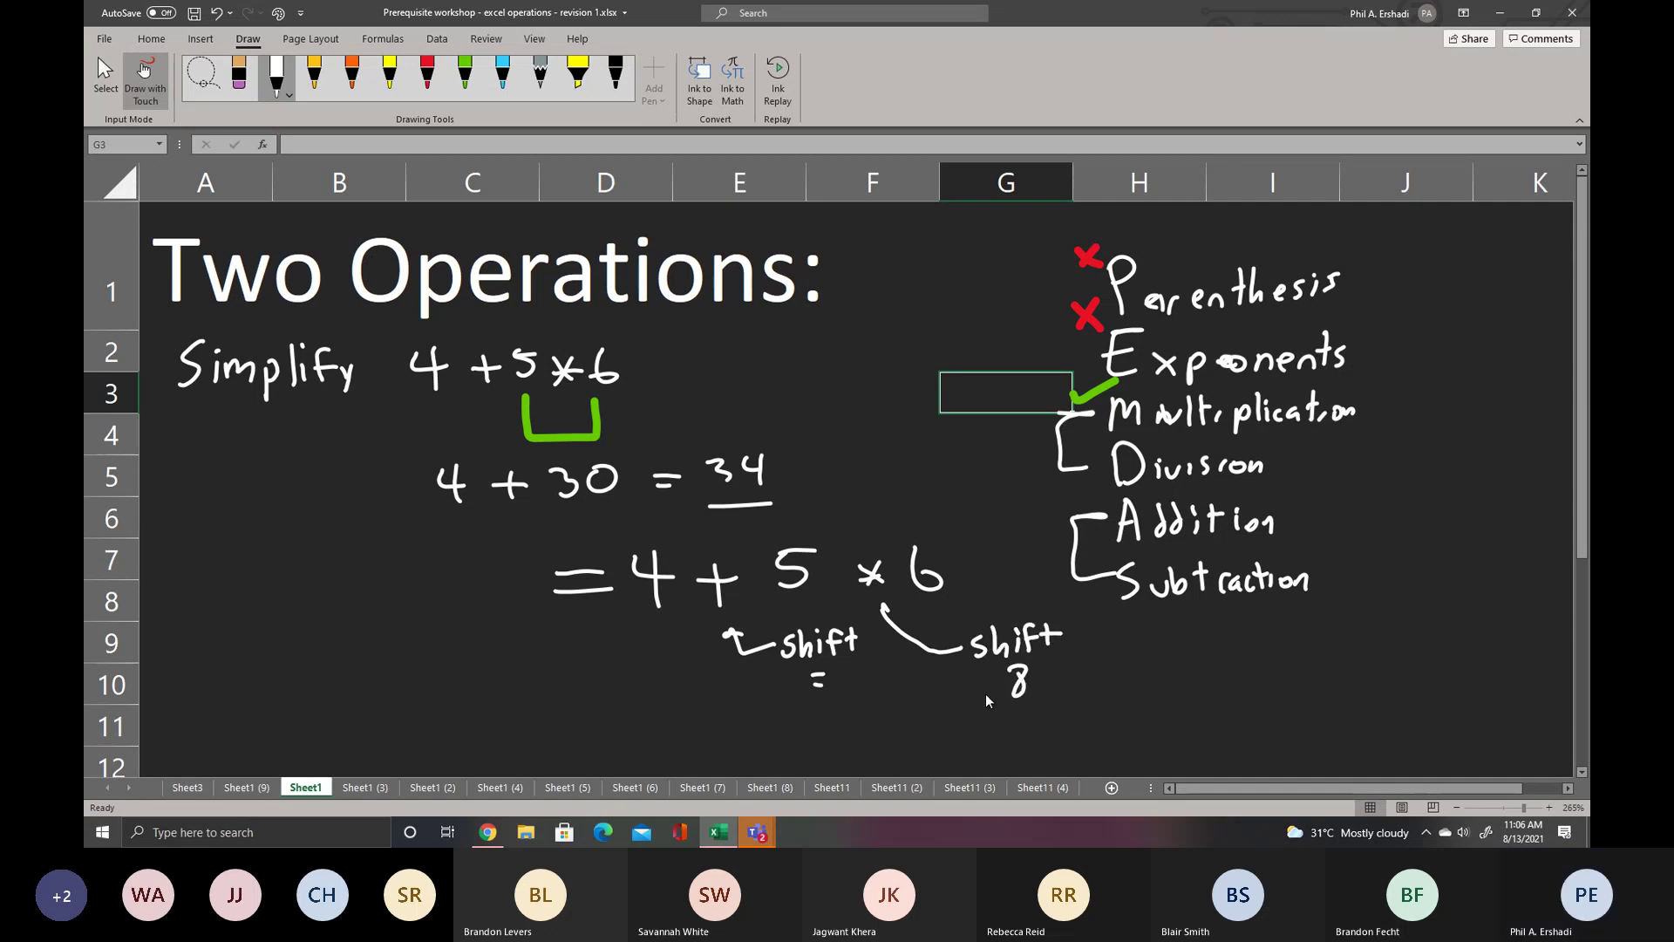
{"action": "left_click", "coordinate": [104, 74]}
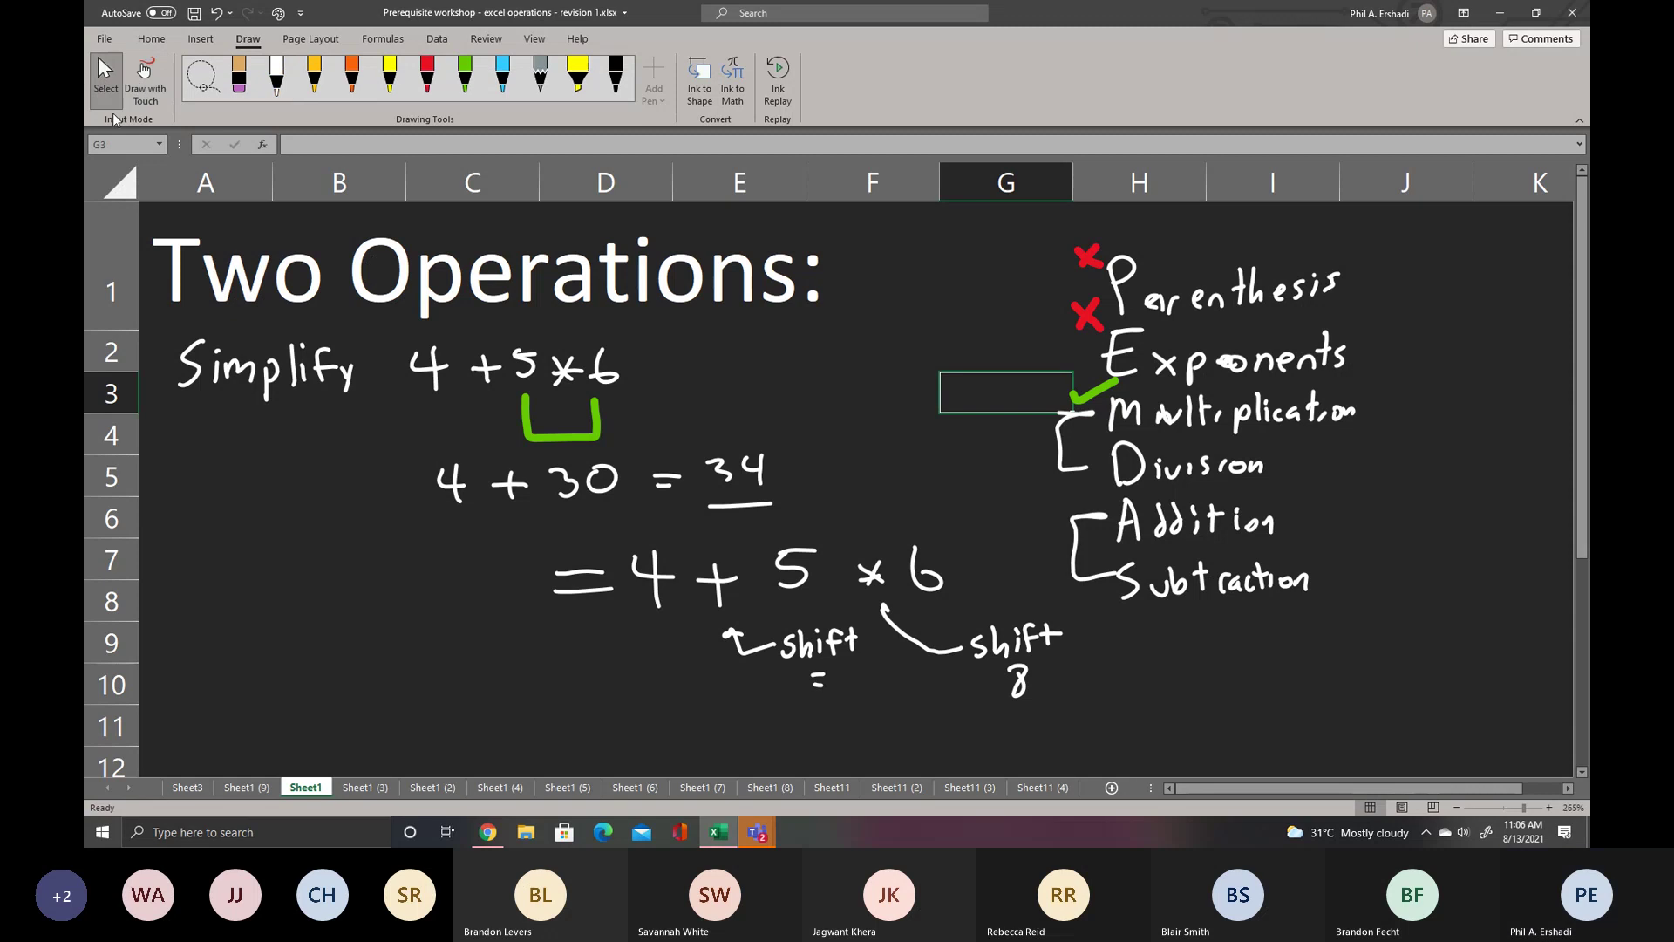
- Enter the formula =4+5*6 in cell A7
{"action": "left_click", "coordinate": [184, 543]}
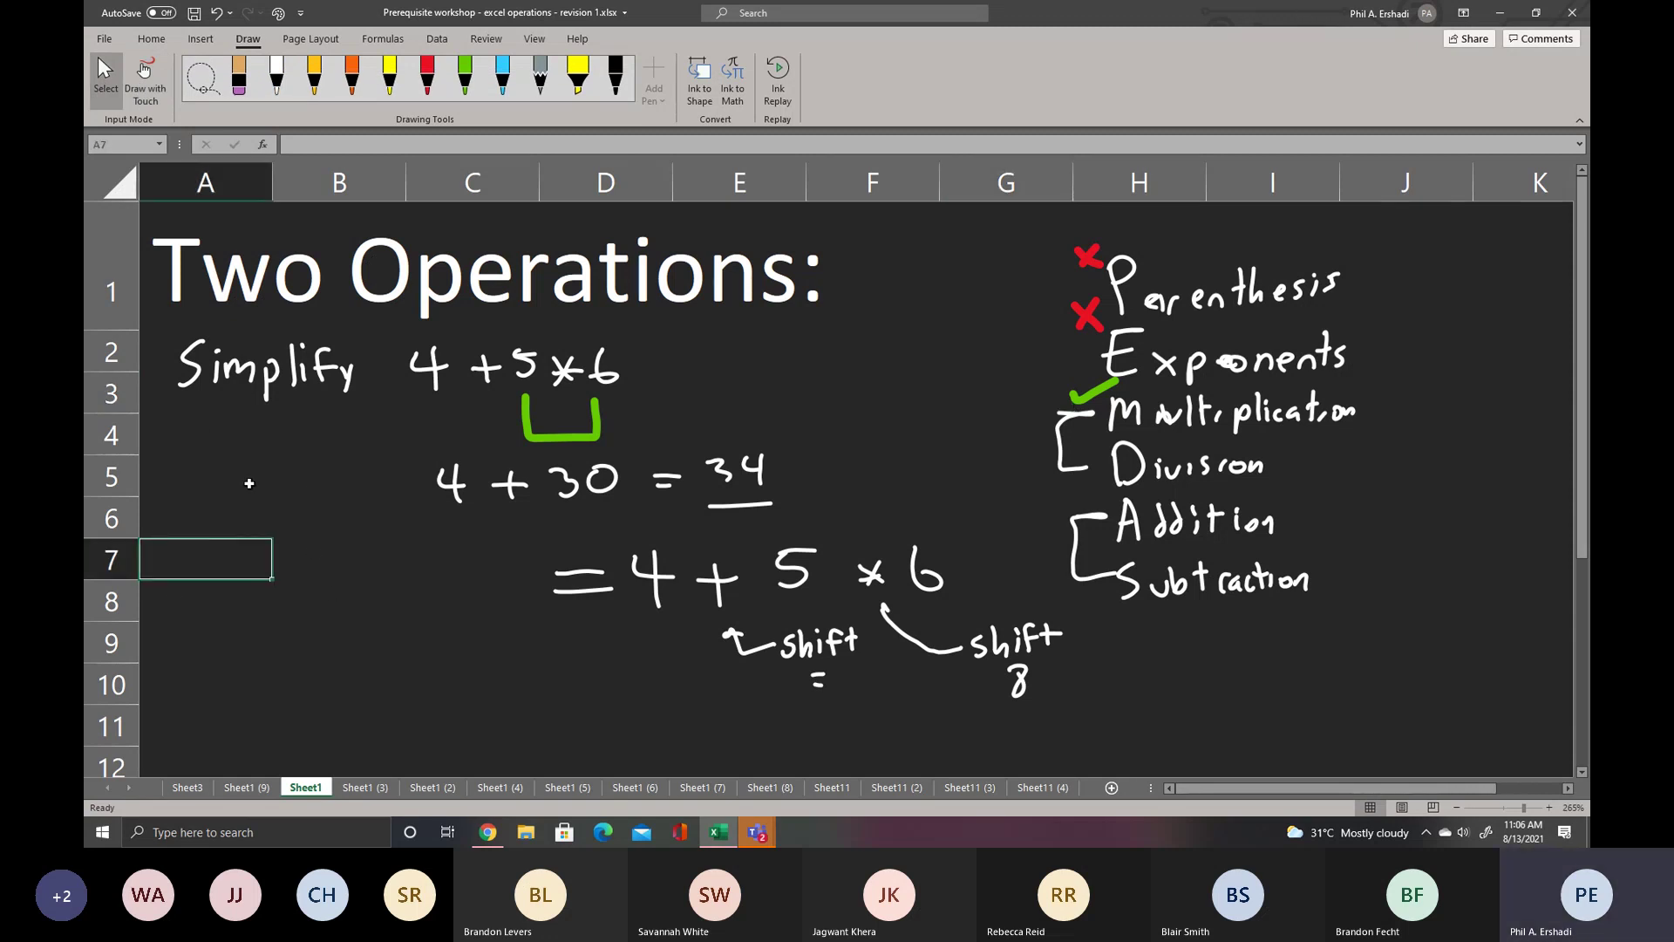
{"action": "type", "text": "=4+"}
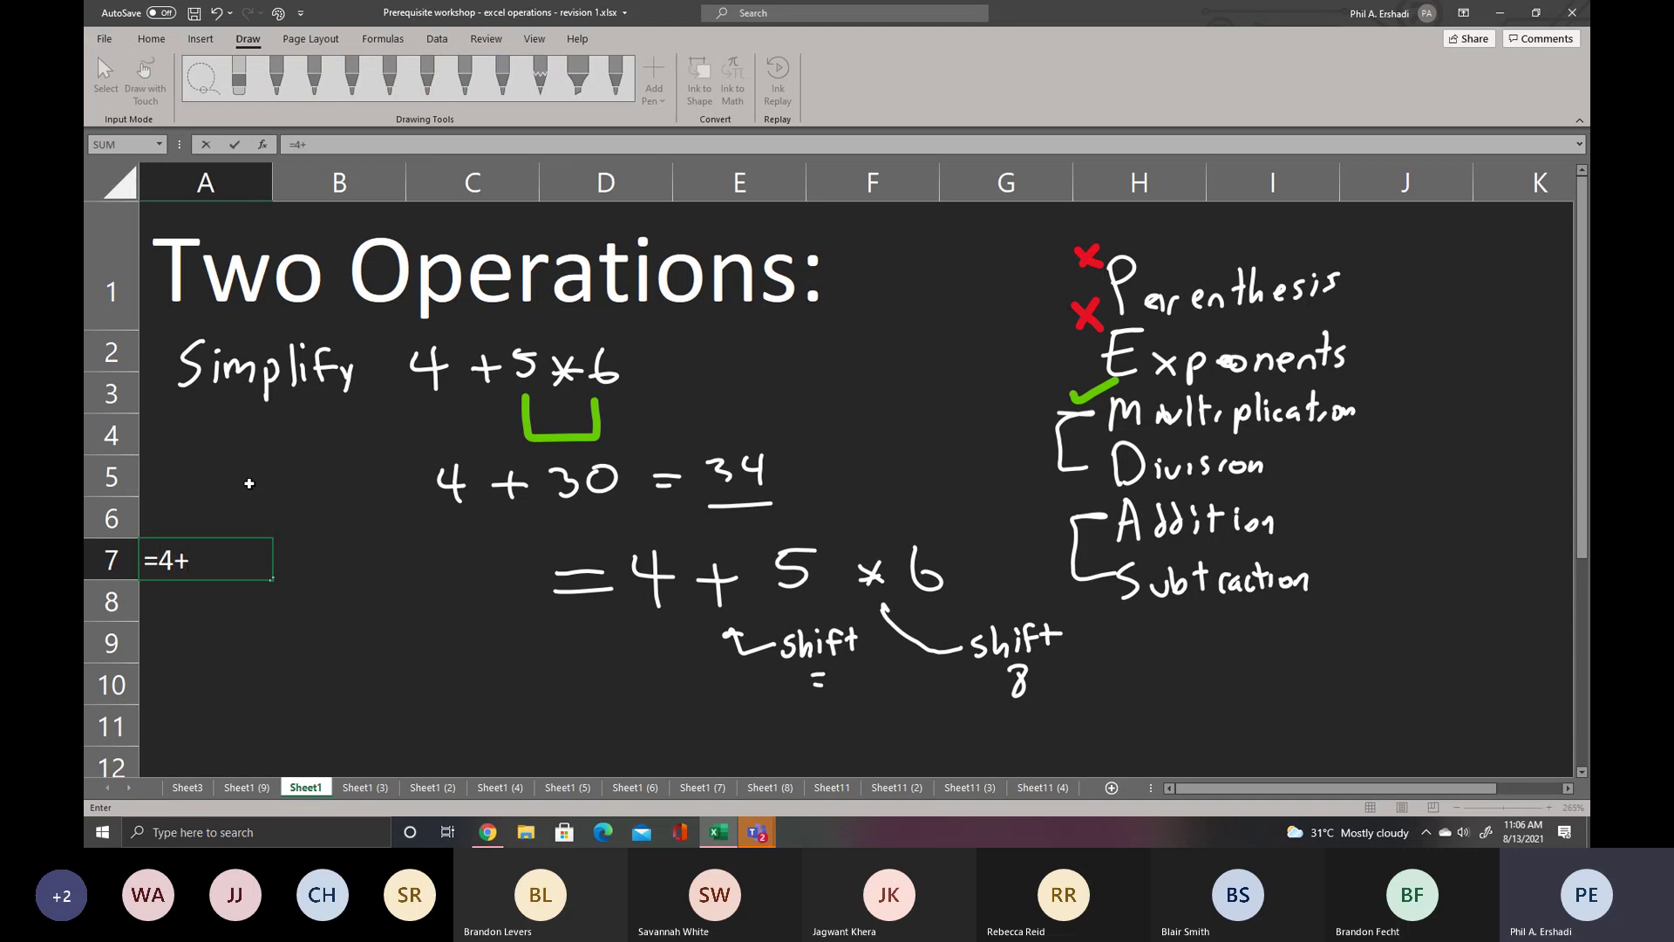
{"action": "type", "text": "5*6"}
{"action": "key", "text": "Return"}
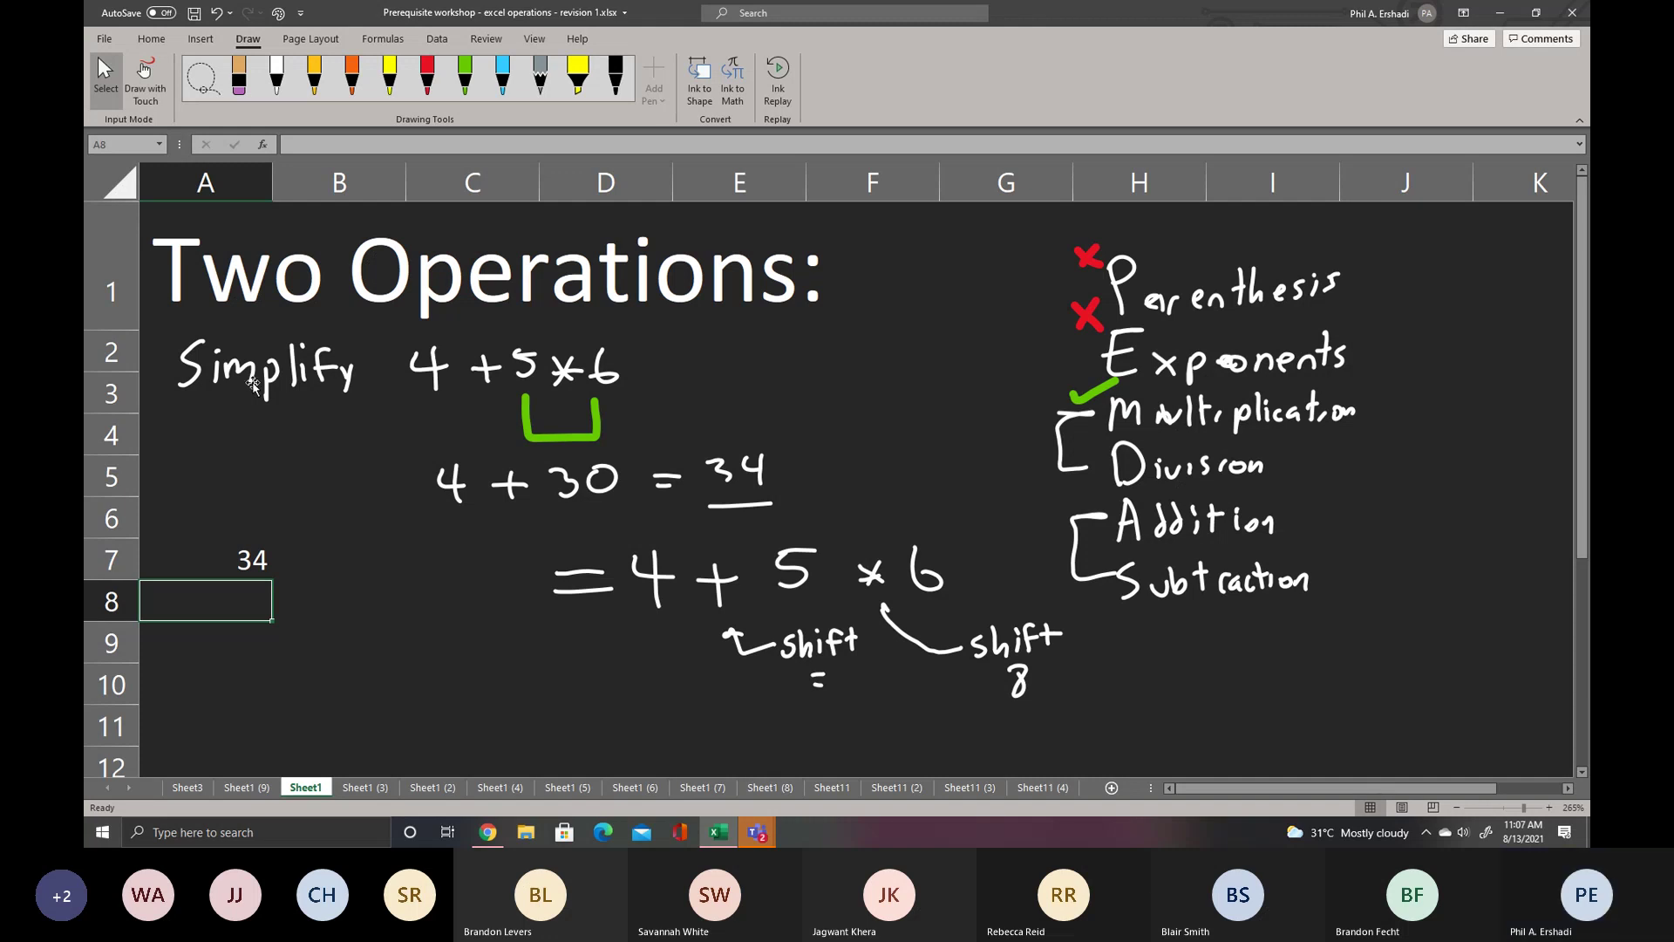
- On Sheet1 (3), handwrite the formula = 4415 + 53 * 61 in white below the expression
{"action": "left_click", "coordinate": [365, 788]}
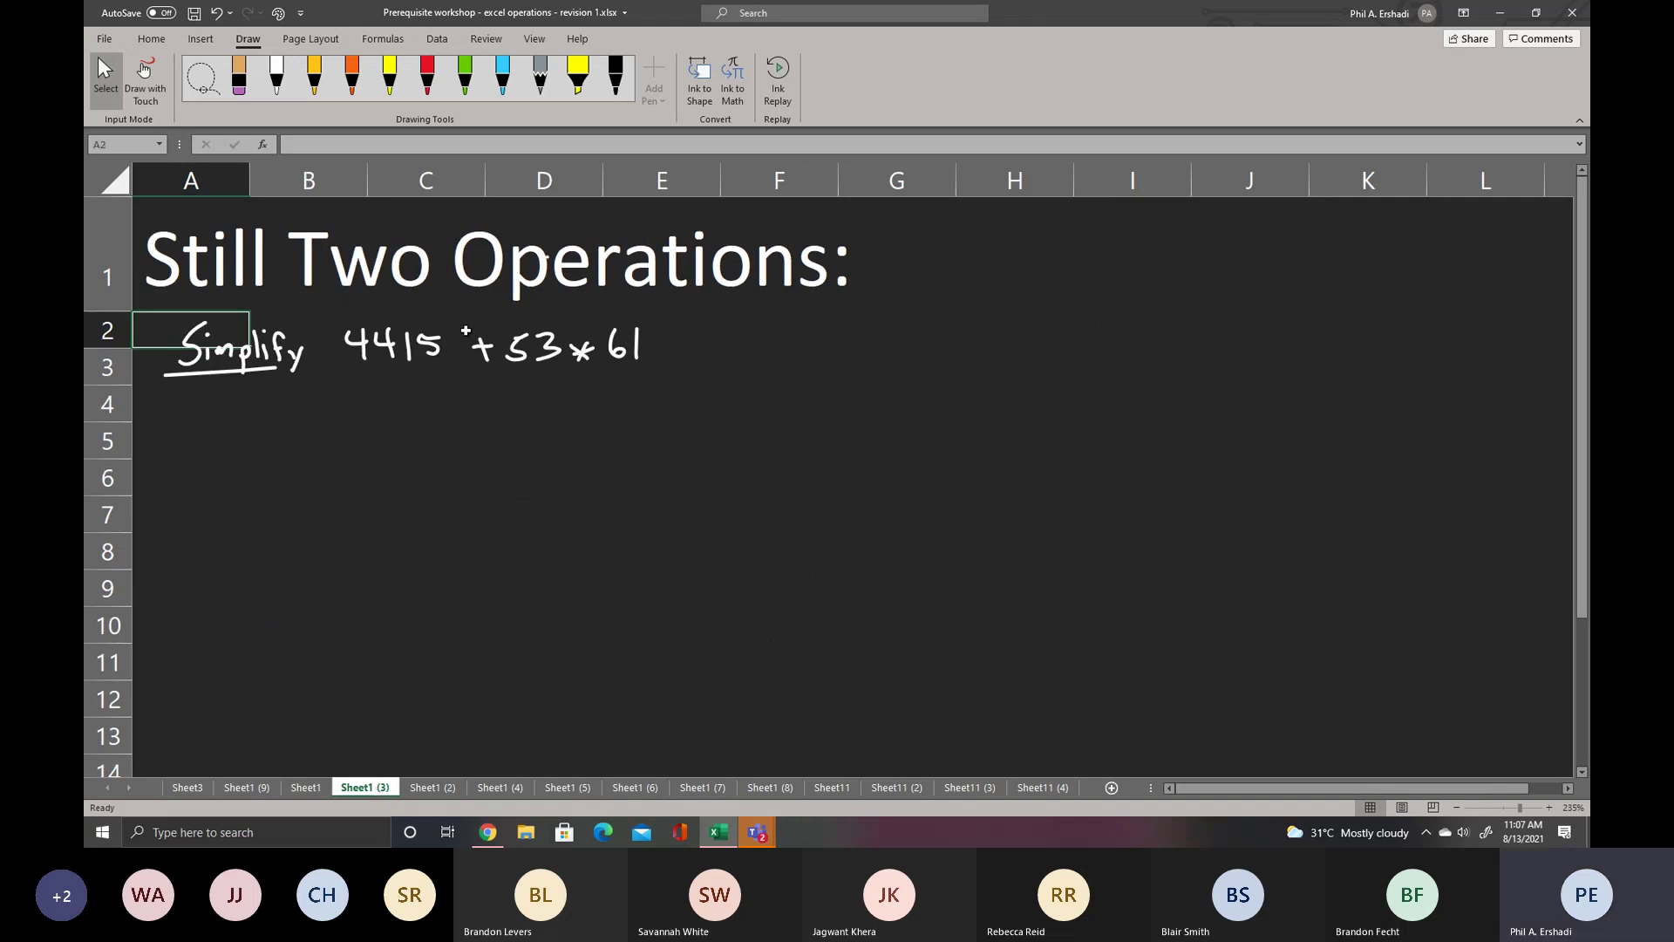
{"action": "left_click", "coordinate": [277, 76]}
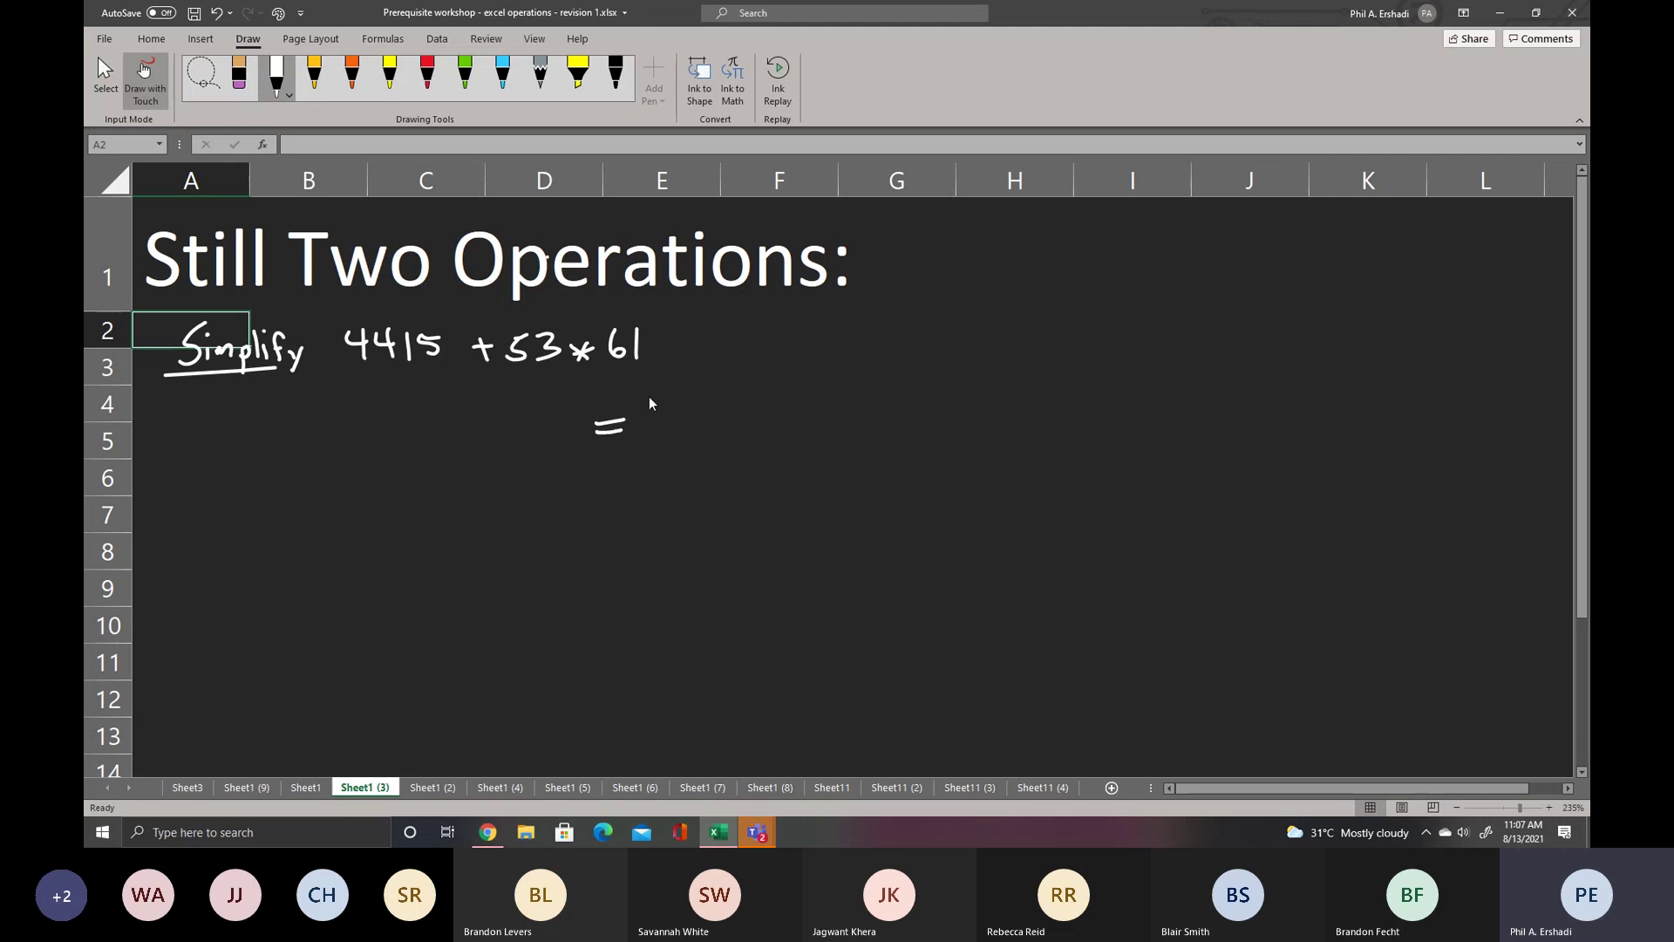
{"action": "mouse_move", "coordinate": [649, 395]}
{"action": "left_mouse_down"}
{"action": "mouse_move", "coordinate": [663, 432]}
{"action": "mouse_move", "coordinate": [705, 407]}
{"action": "mouse_move", "coordinate": [725, 426]}
{"action": "mouse_move", "coordinate": [813, 408]}
{"action": "left_mouse_up"}
{"action": "left_click_drag", "start_coordinate": [830, 401], "coordinate": [828, 426]}
{"action": "left_click_drag", "start_coordinate": [835, 398], "coordinate": [936, 429]}
{"action": "left_click_drag", "start_coordinate": [935, 398], "coordinate": [909, 433]}
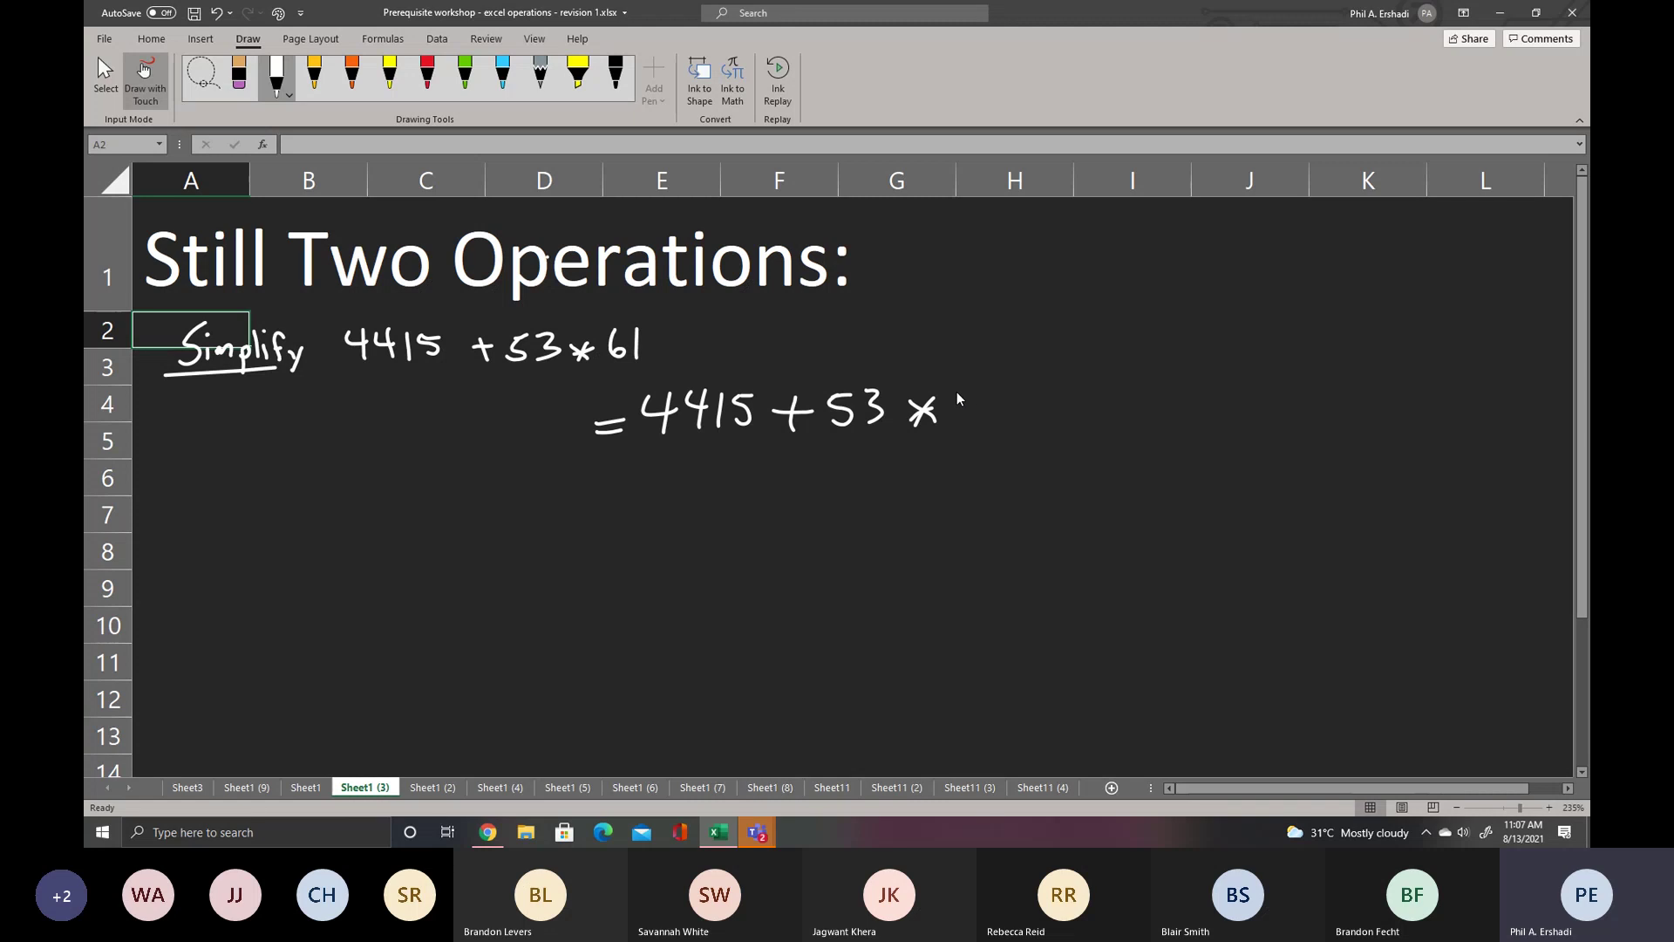
{"action": "left_click_drag", "start_coordinate": [974, 387], "coordinate": [965, 417]}
- Return to selection mode and enter the formula =4415+53*61 in cell A5, keeping that cell selected
{"action": "left_click", "coordinate": [105, 75]}
{"action": "left_click", "coordinate": [171, 458]}
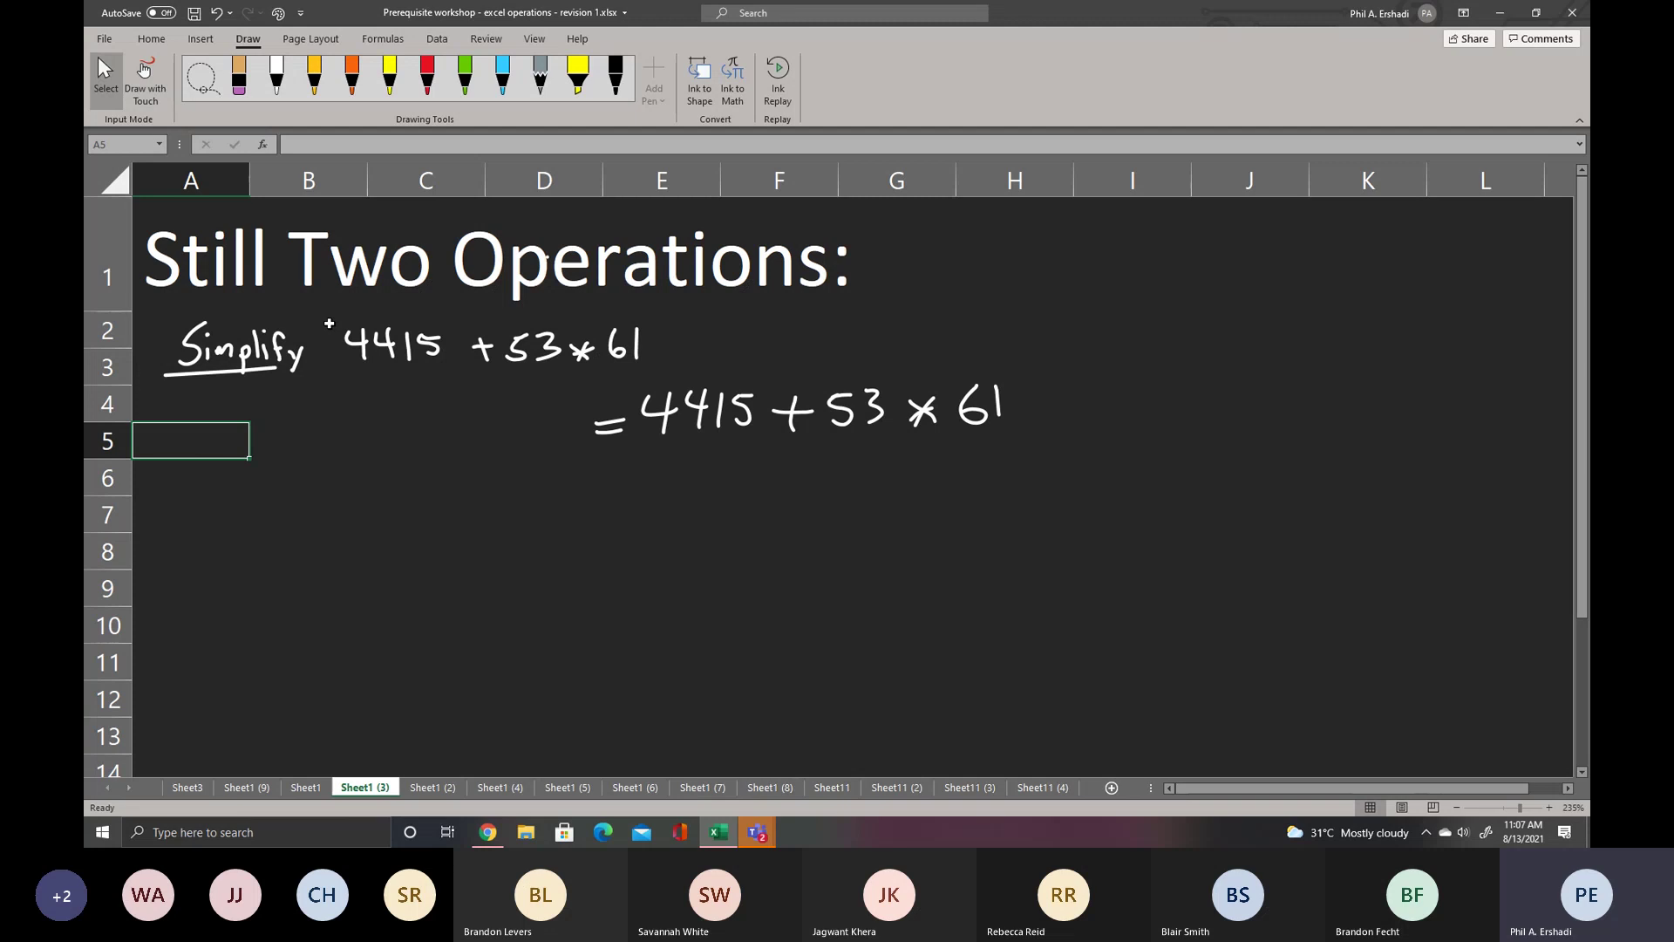
{"action": "type", "text": "="}
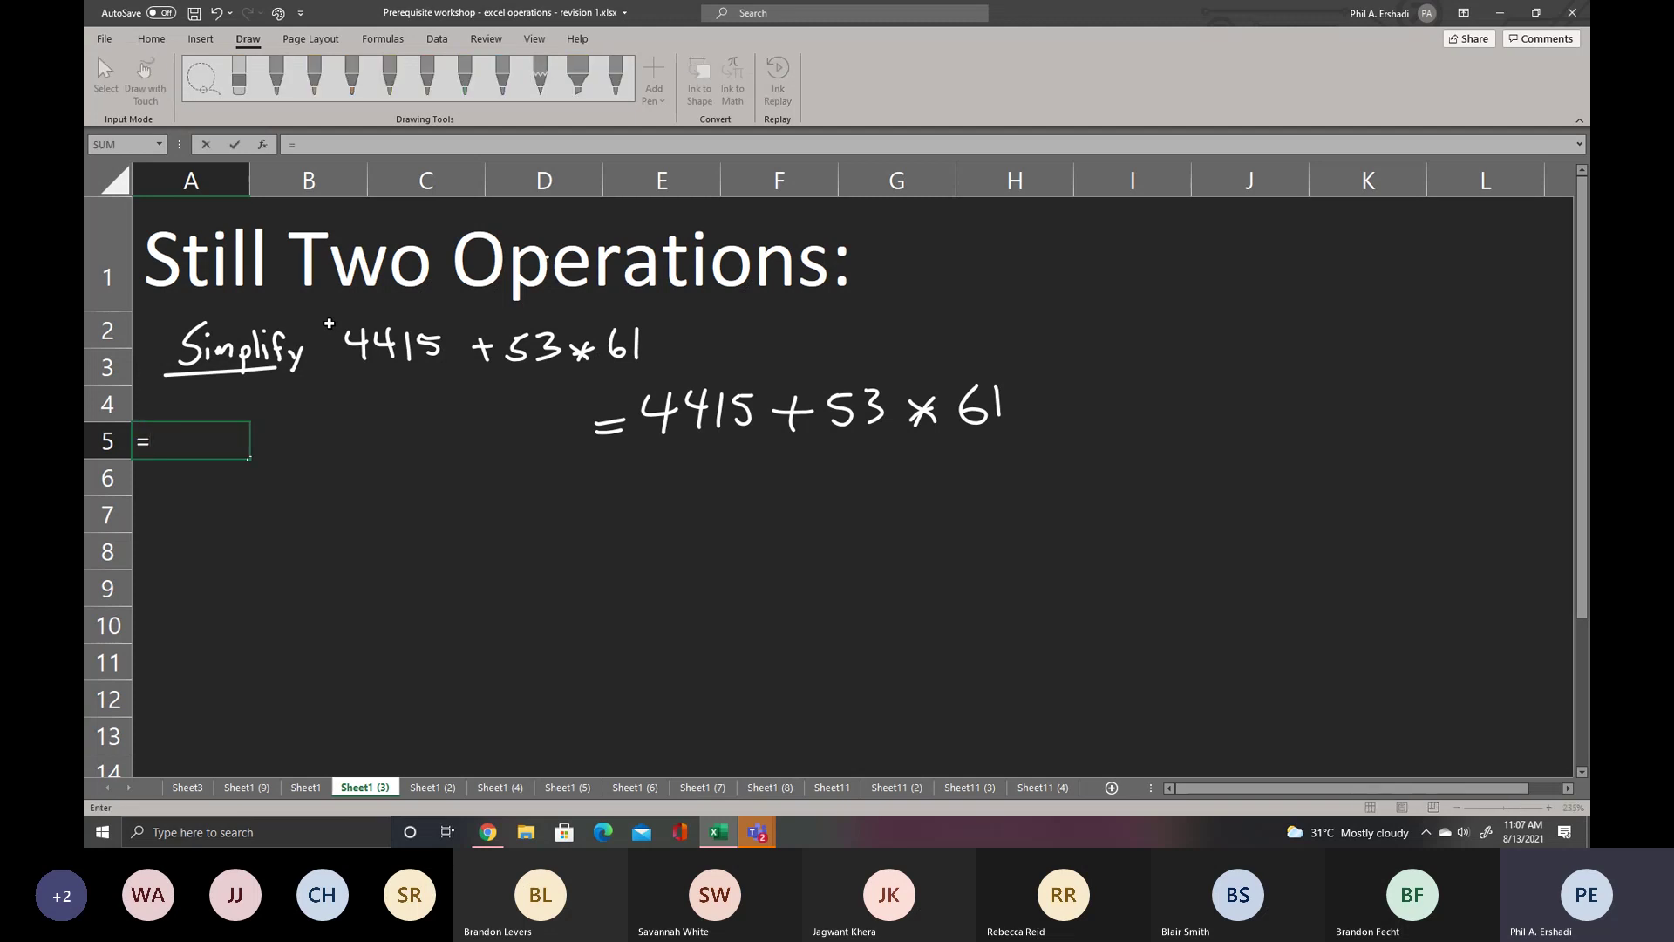
{"action": "type", "text": "4415+53*"}
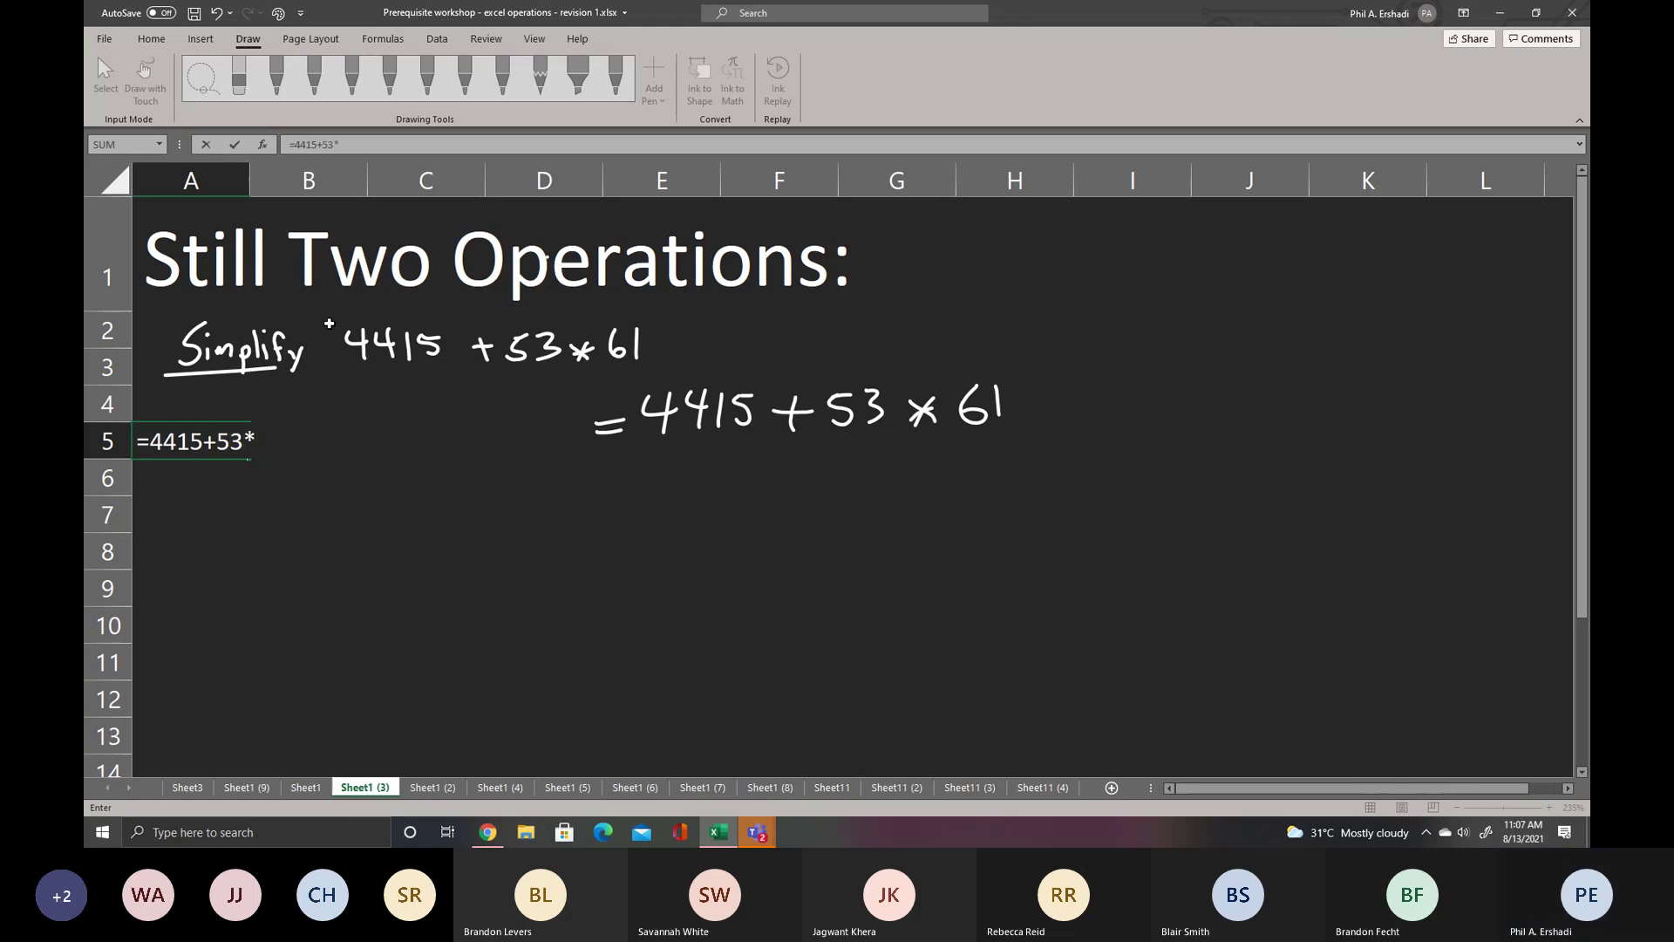
{"action": "type", "text": "61"}
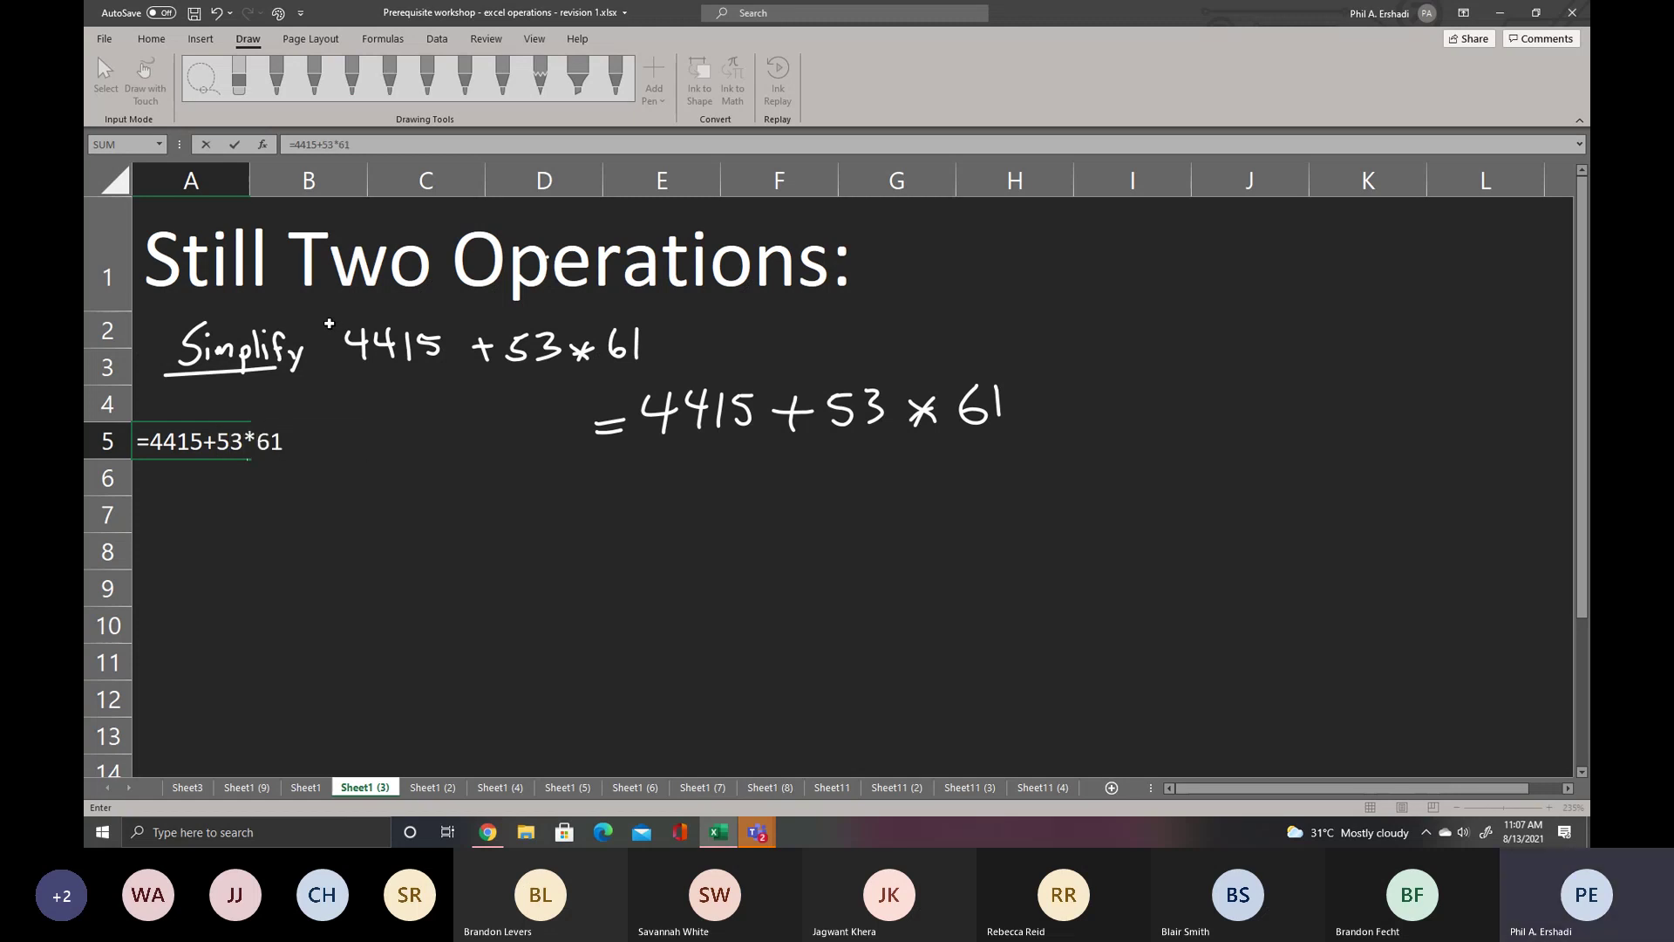
{"action": "key", "text": "ctrl+Return"}
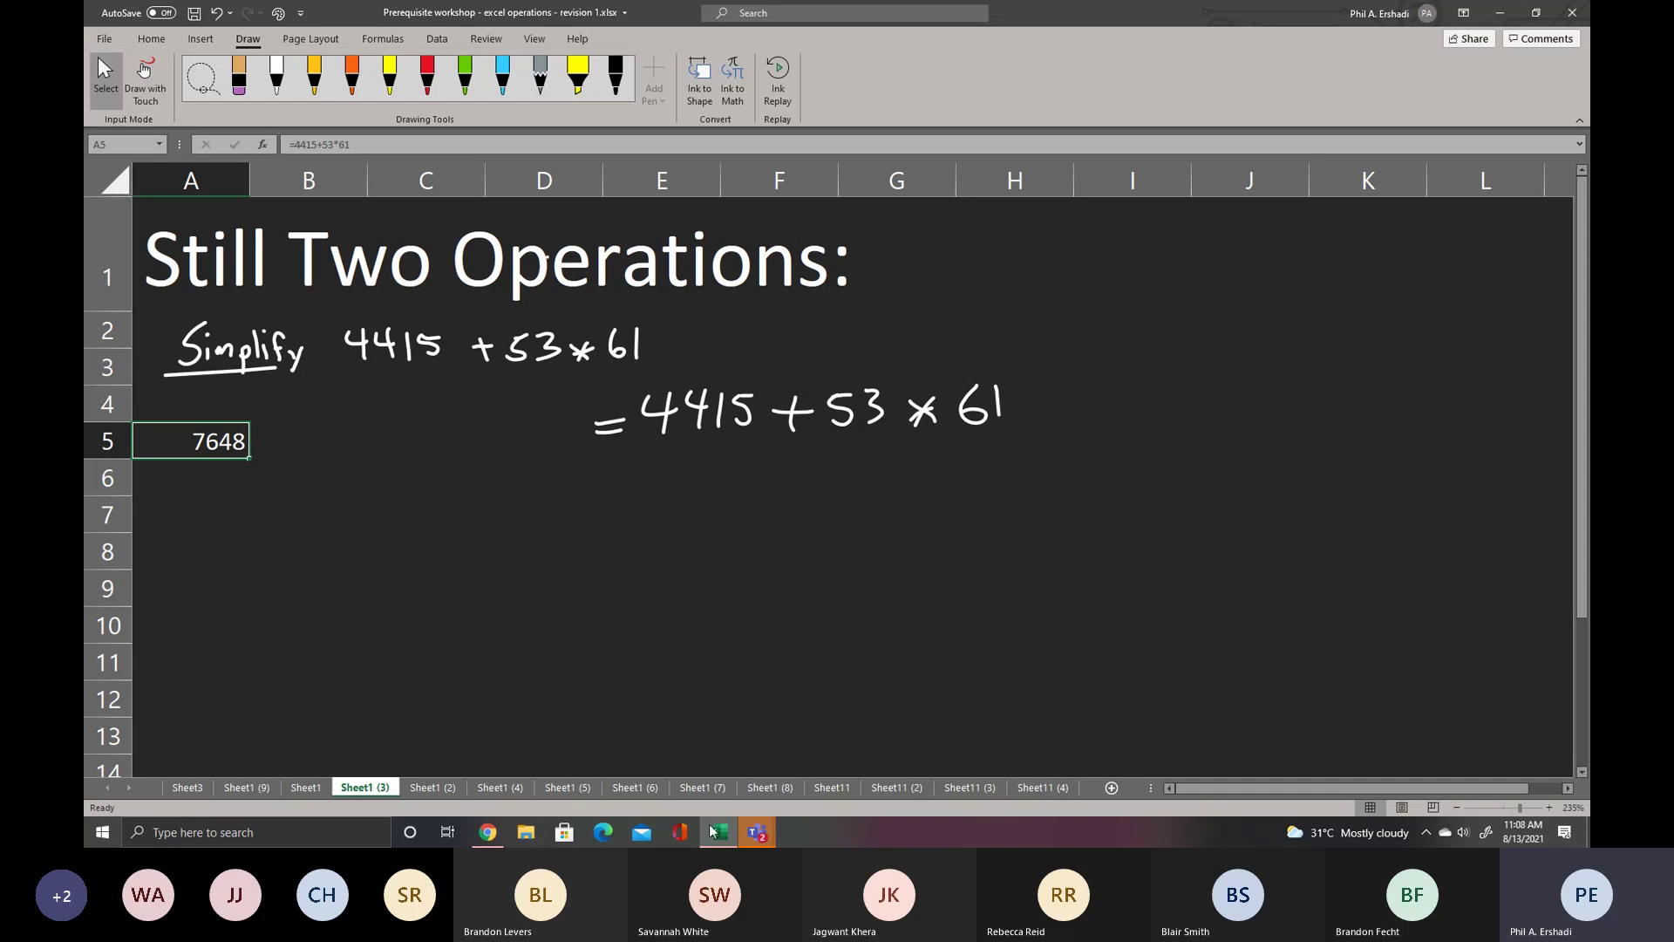
- Check the Introduction to Excel meeting window in Microsoft Teams, and minimize it to return to the workbook
{"action": "left_click", "coordinate": [766, 829]}
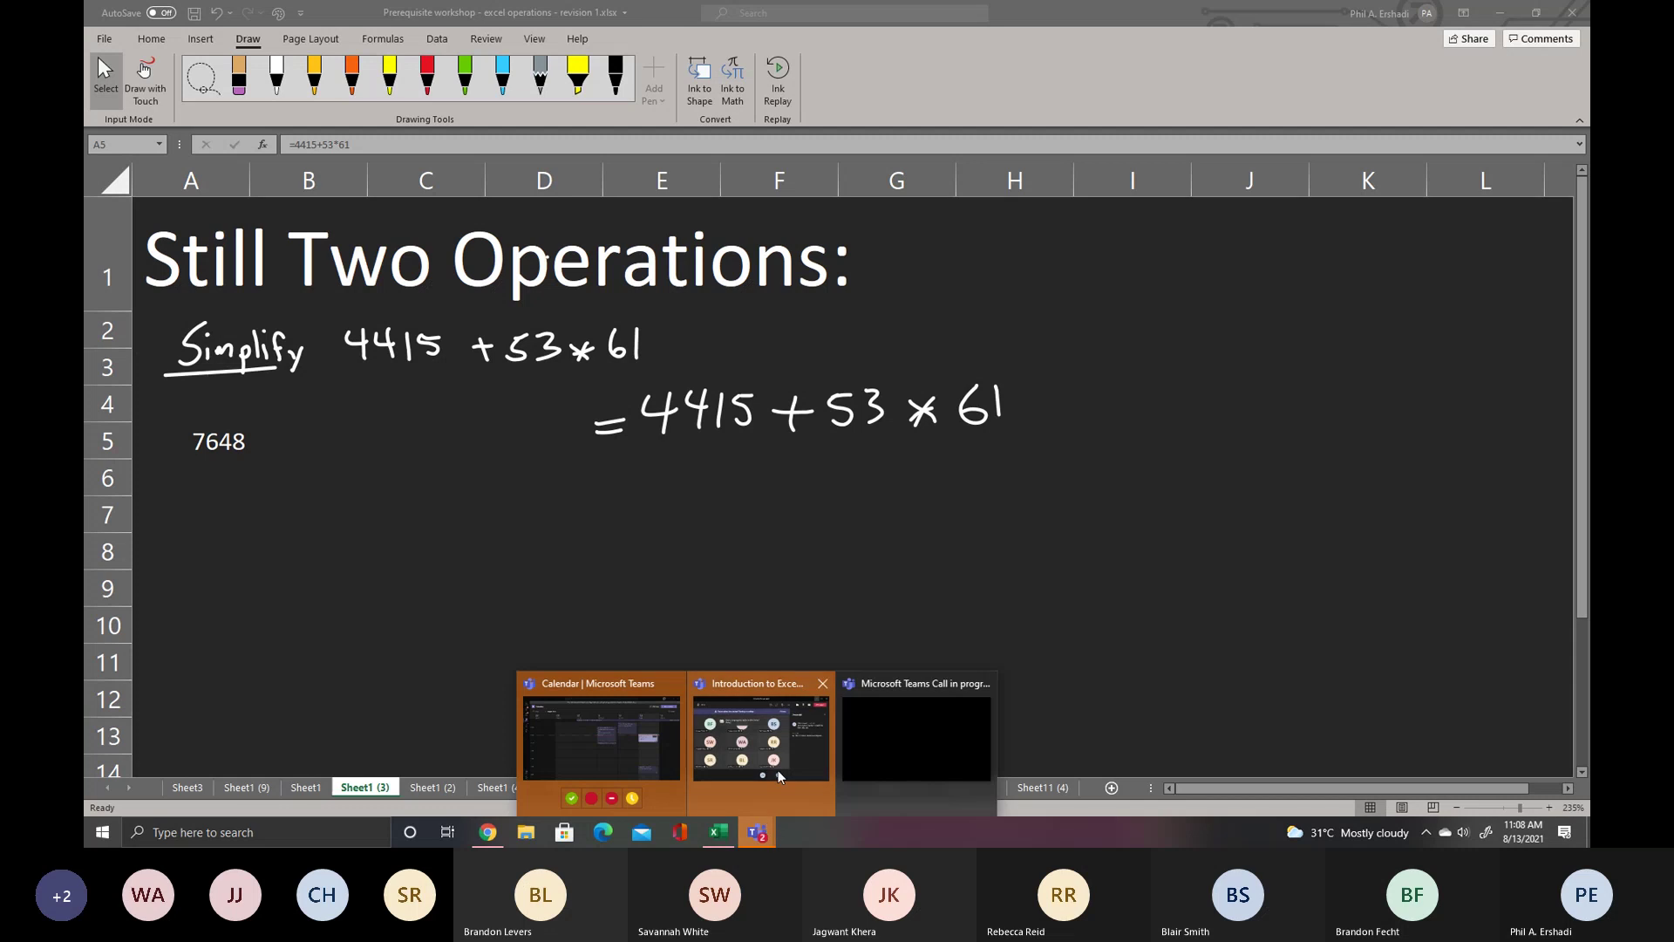
{"action": "left_click", "coordinate": [797, 752]}
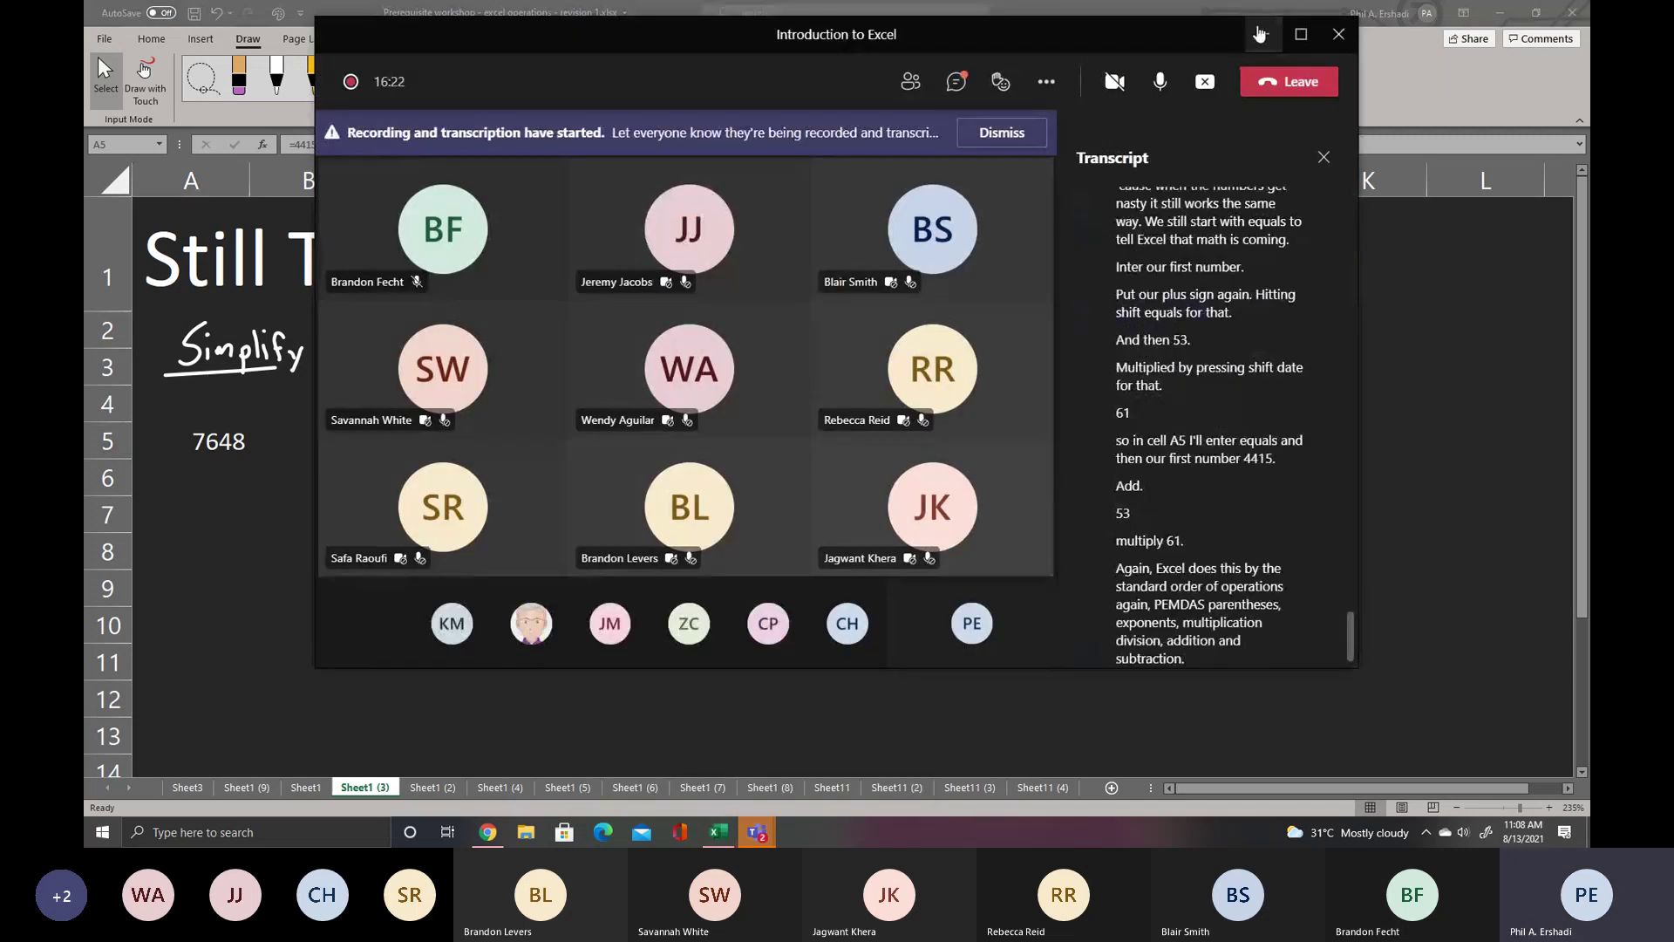
{"action": "left_click", "coordinate": [1265, 40]}
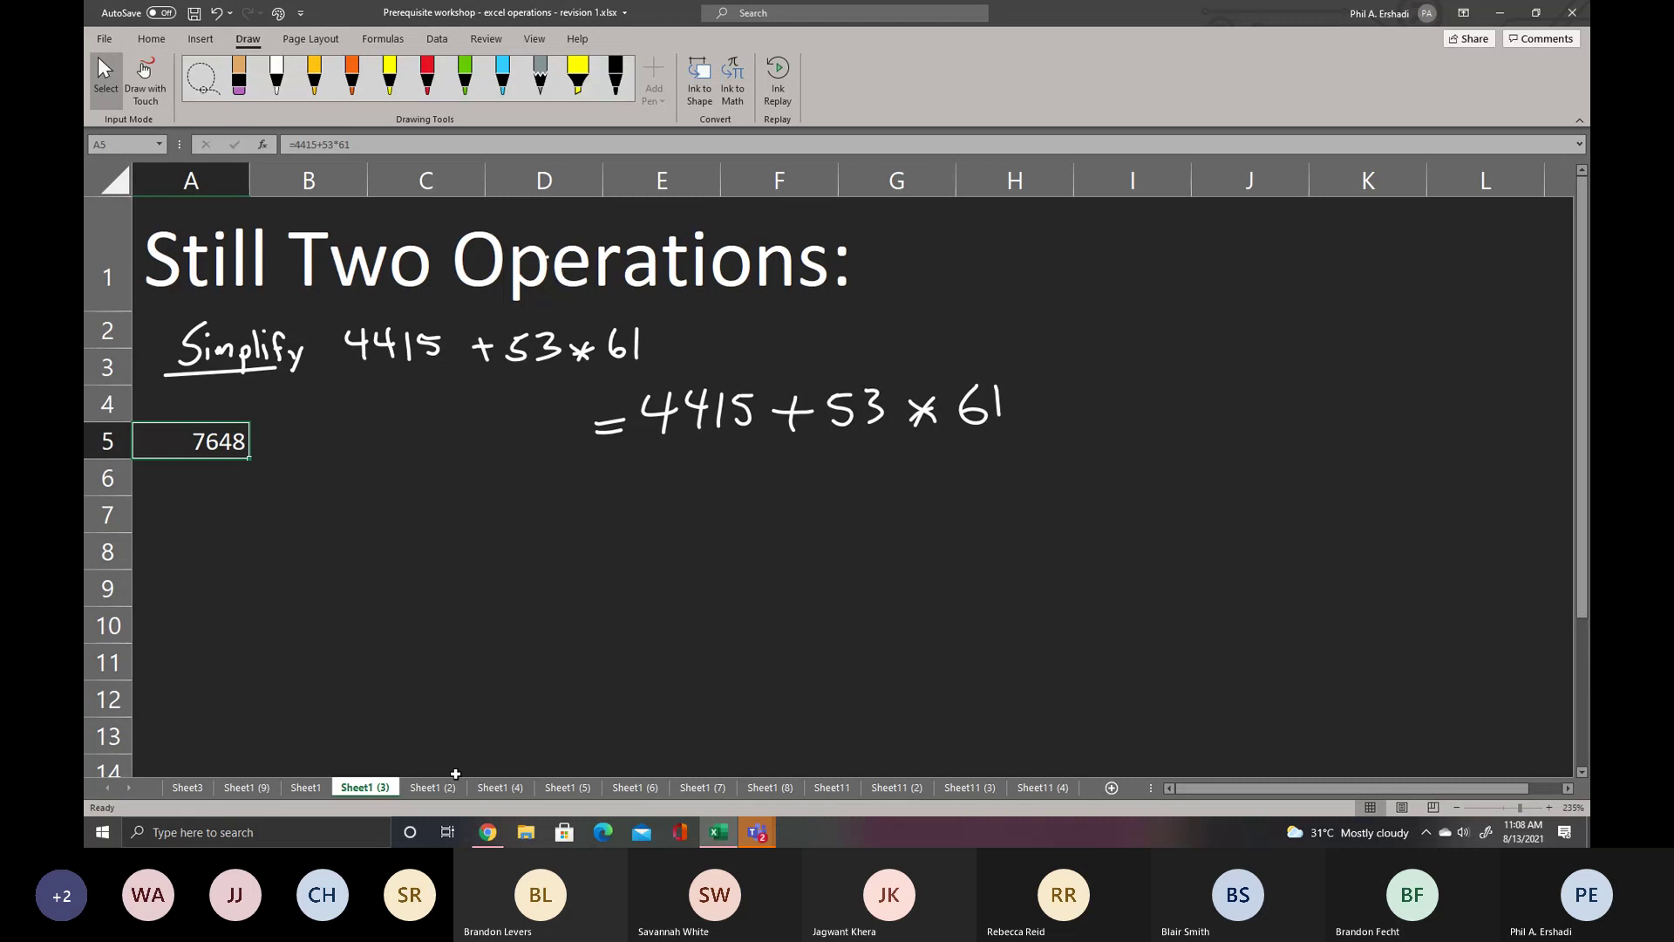
- On Sheet1 (2), handwrite the letters PEMDAS in a white column beside the problem and complete the P as Parentheses
{"action": "left_click", "coordinate": [445, 785]}
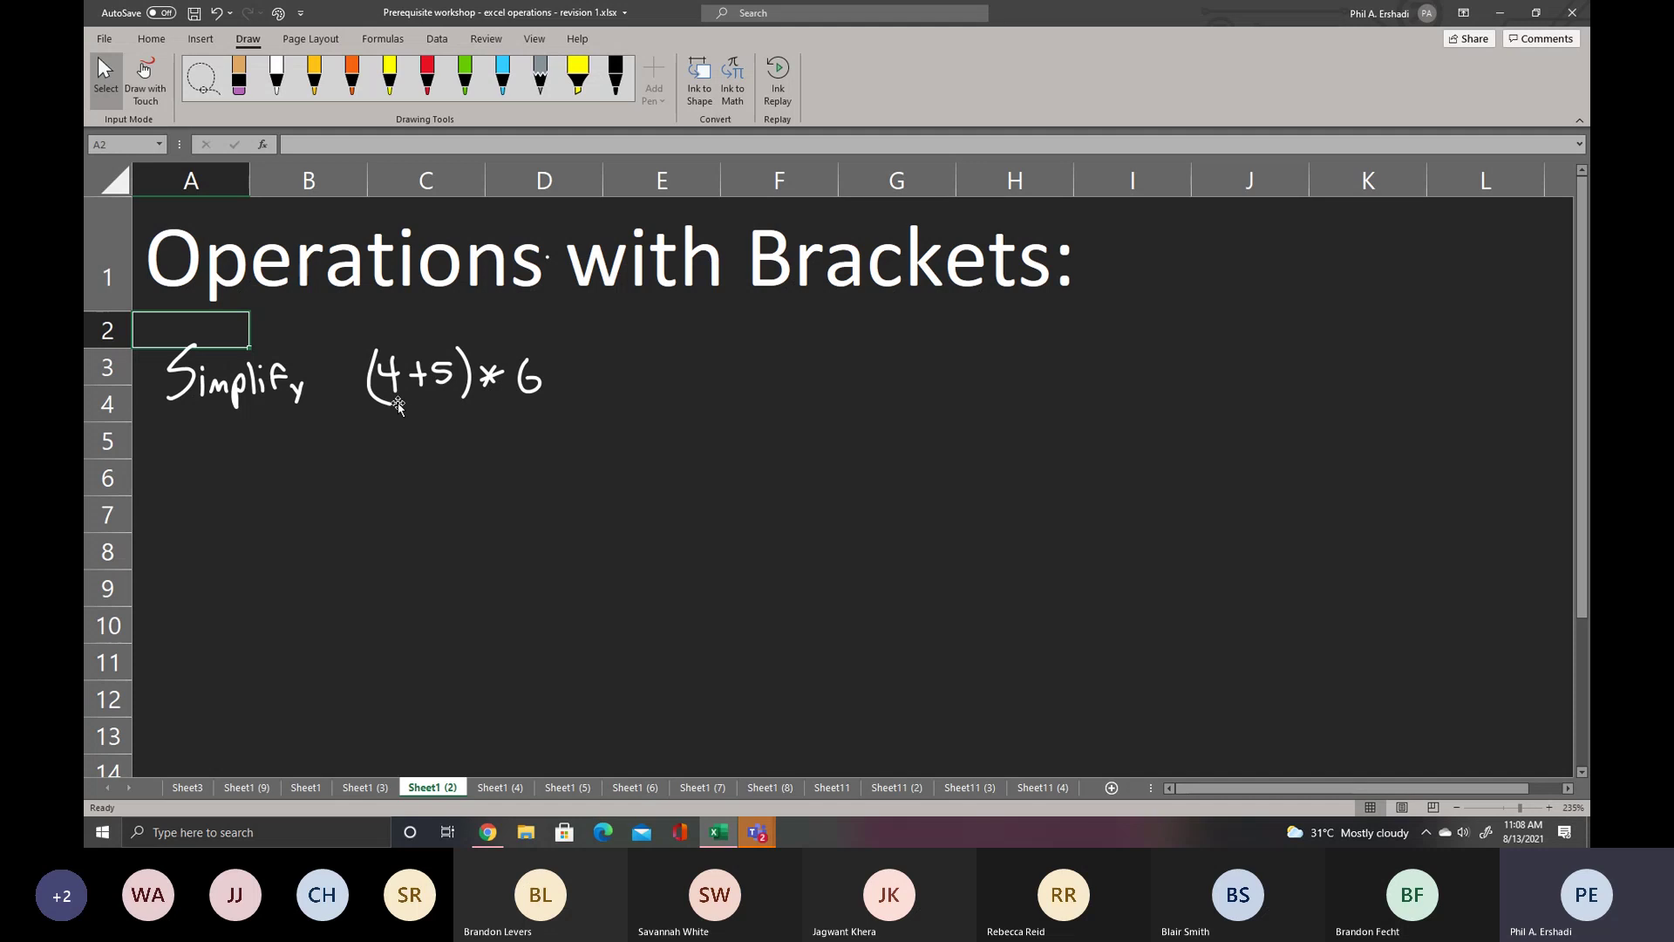
{"action": "left_click", "coordinate": [277, 86]}
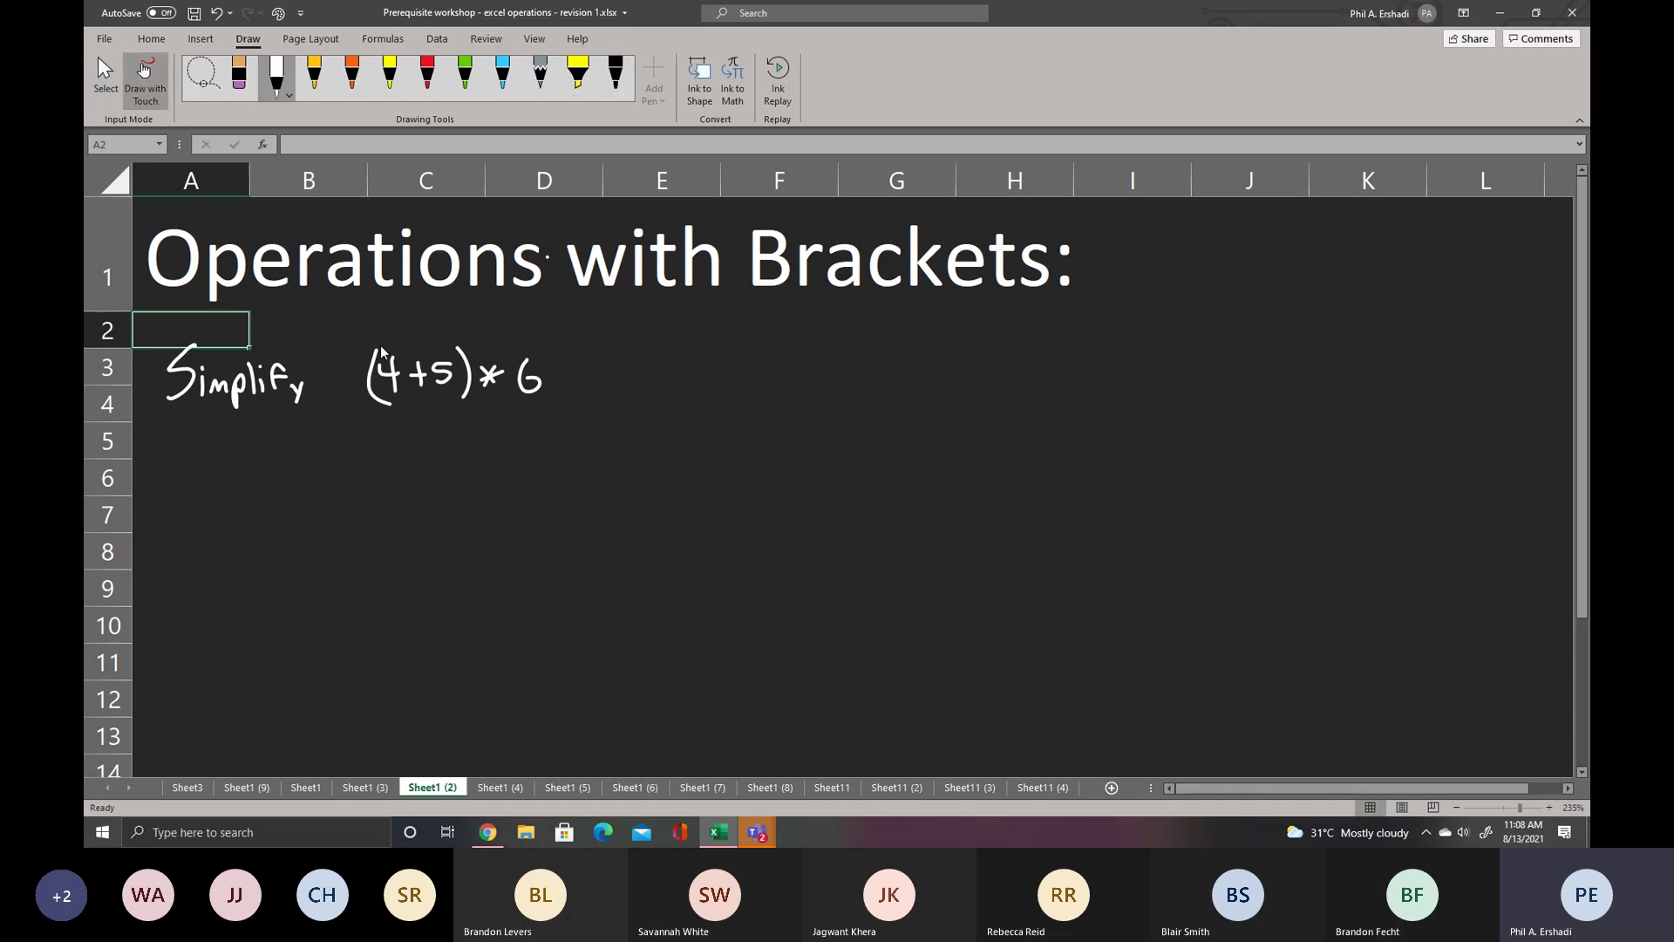
{"action": "left_click_drag", "start_coordinate": [1120, 307], "coordinate": [1146, 377]}
{"action": "mouse_move", "coordinate": [1125, 468]}
{"action": "left_mouse_down"}
{"action": "mouse_move", "coordinate": [1154, 462]}
{"action": "mouse_move", "coordinate": [1136, 526]}
{"action": "left_mouse_up"}
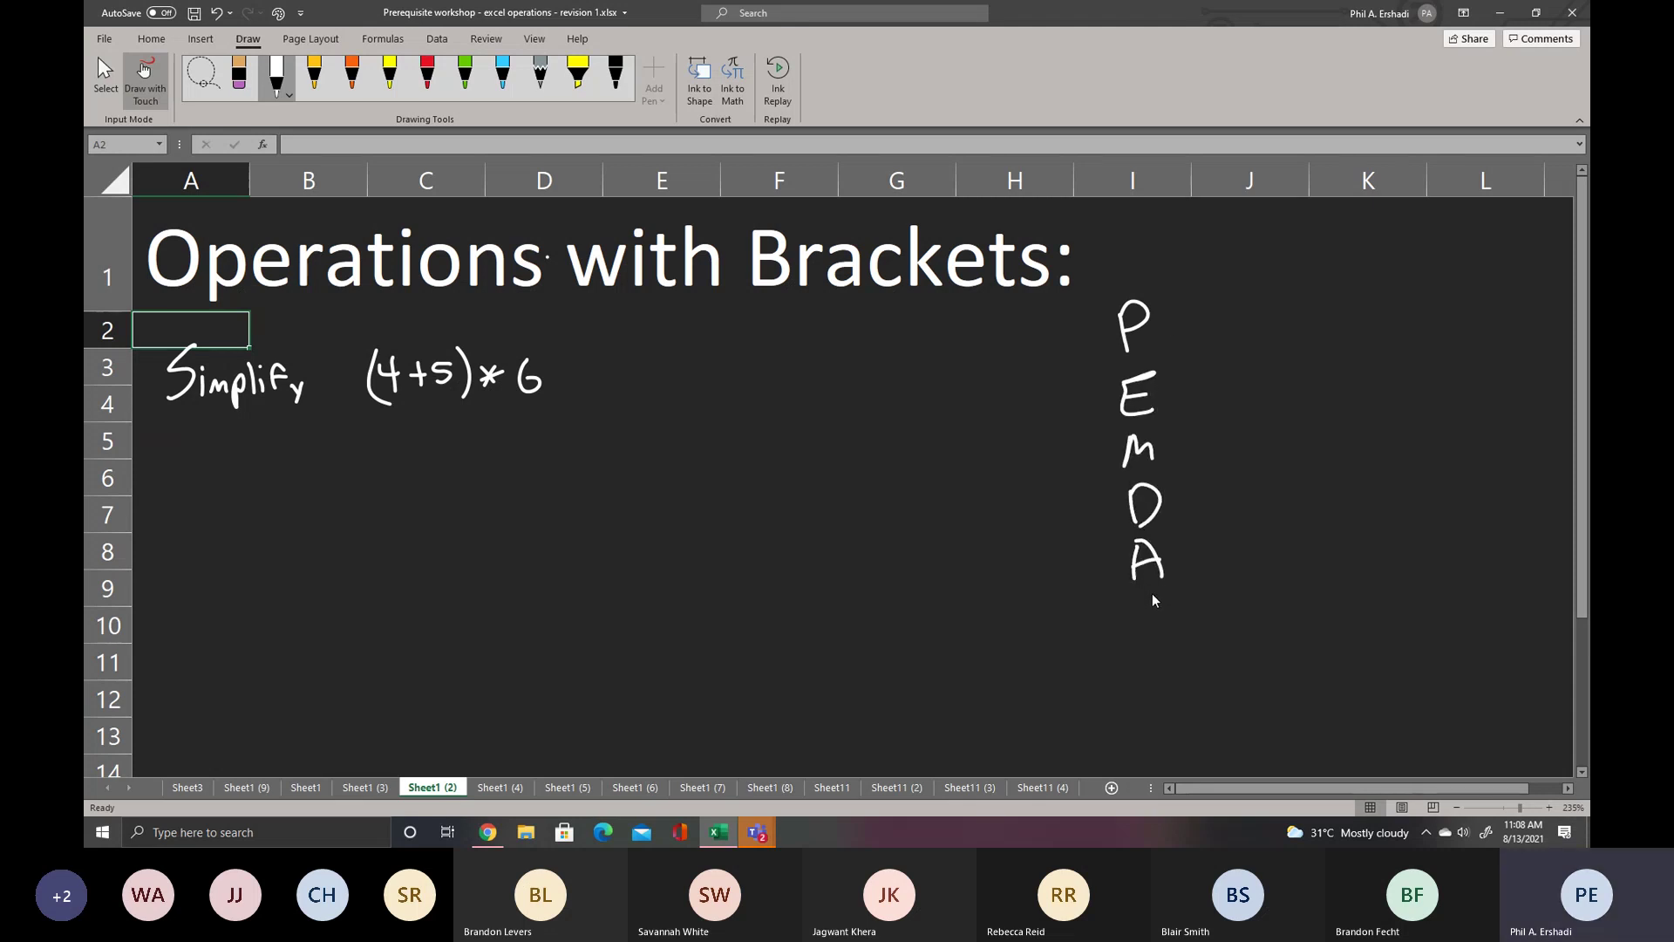
{"action": "left_click_drag", "start_coordinate": [1154, 595], "coordinate": [1132, 626]}
{"action": "left_click_drag", "start_coordinate": [1211, 329], "coordinate": [1345, 339]}
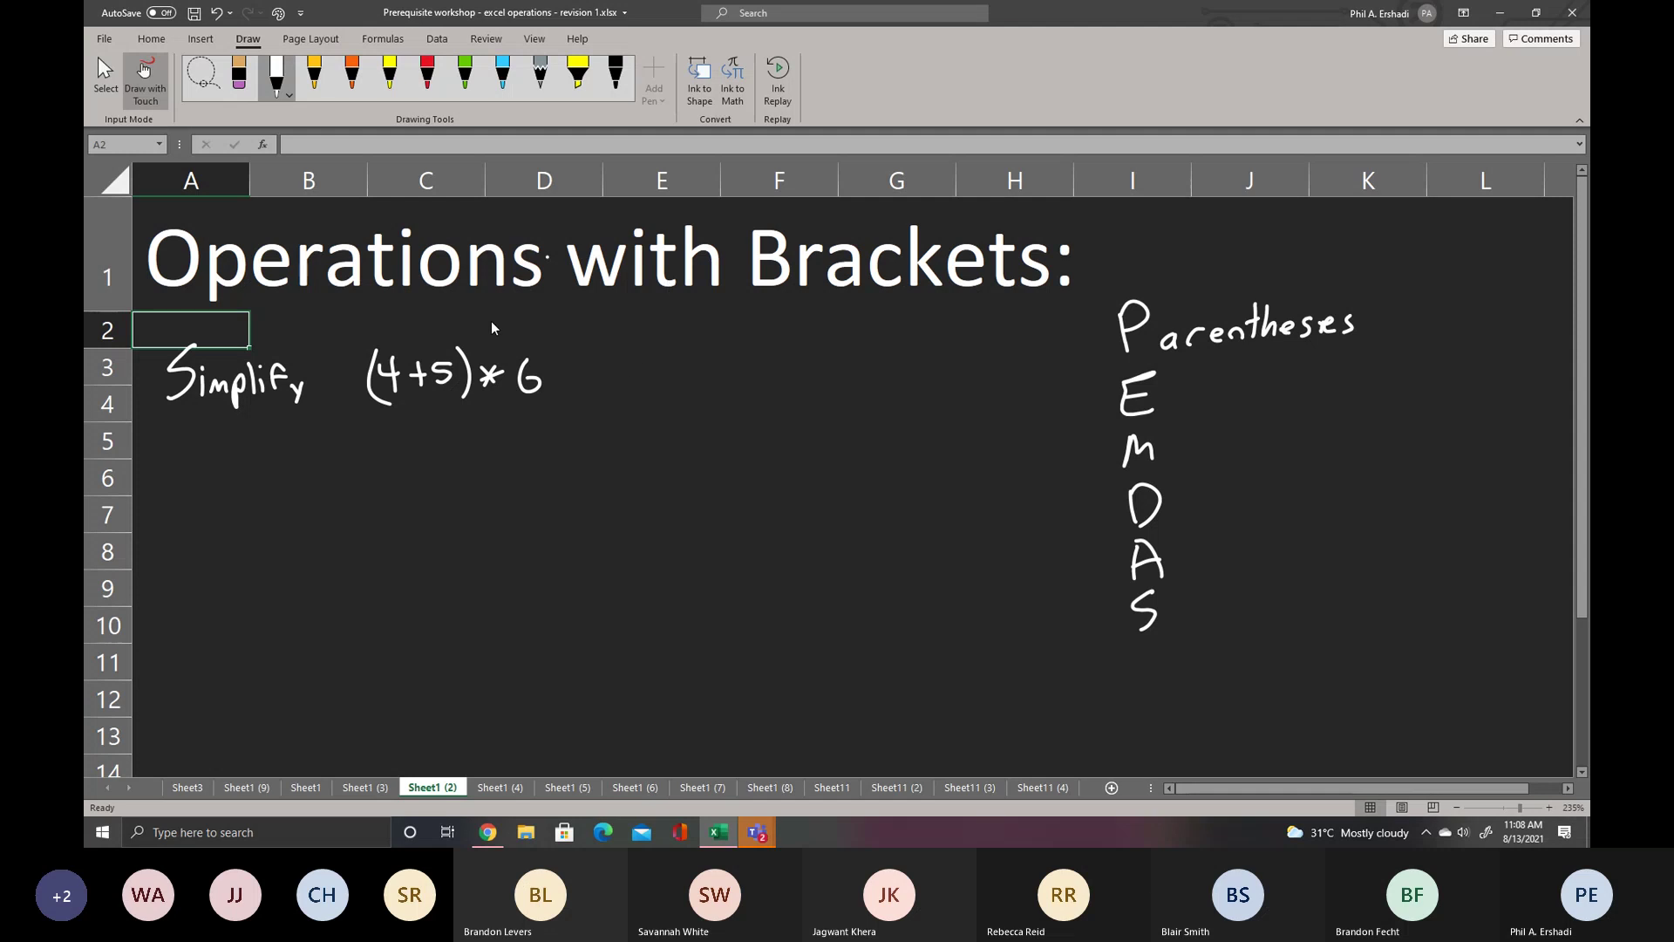
- Tick Parentheses and bracket 4+5 in green, and handwrite 9 * 6 in white beneath the expression
{"action": "left_click", "coordinate": [463, 78]}
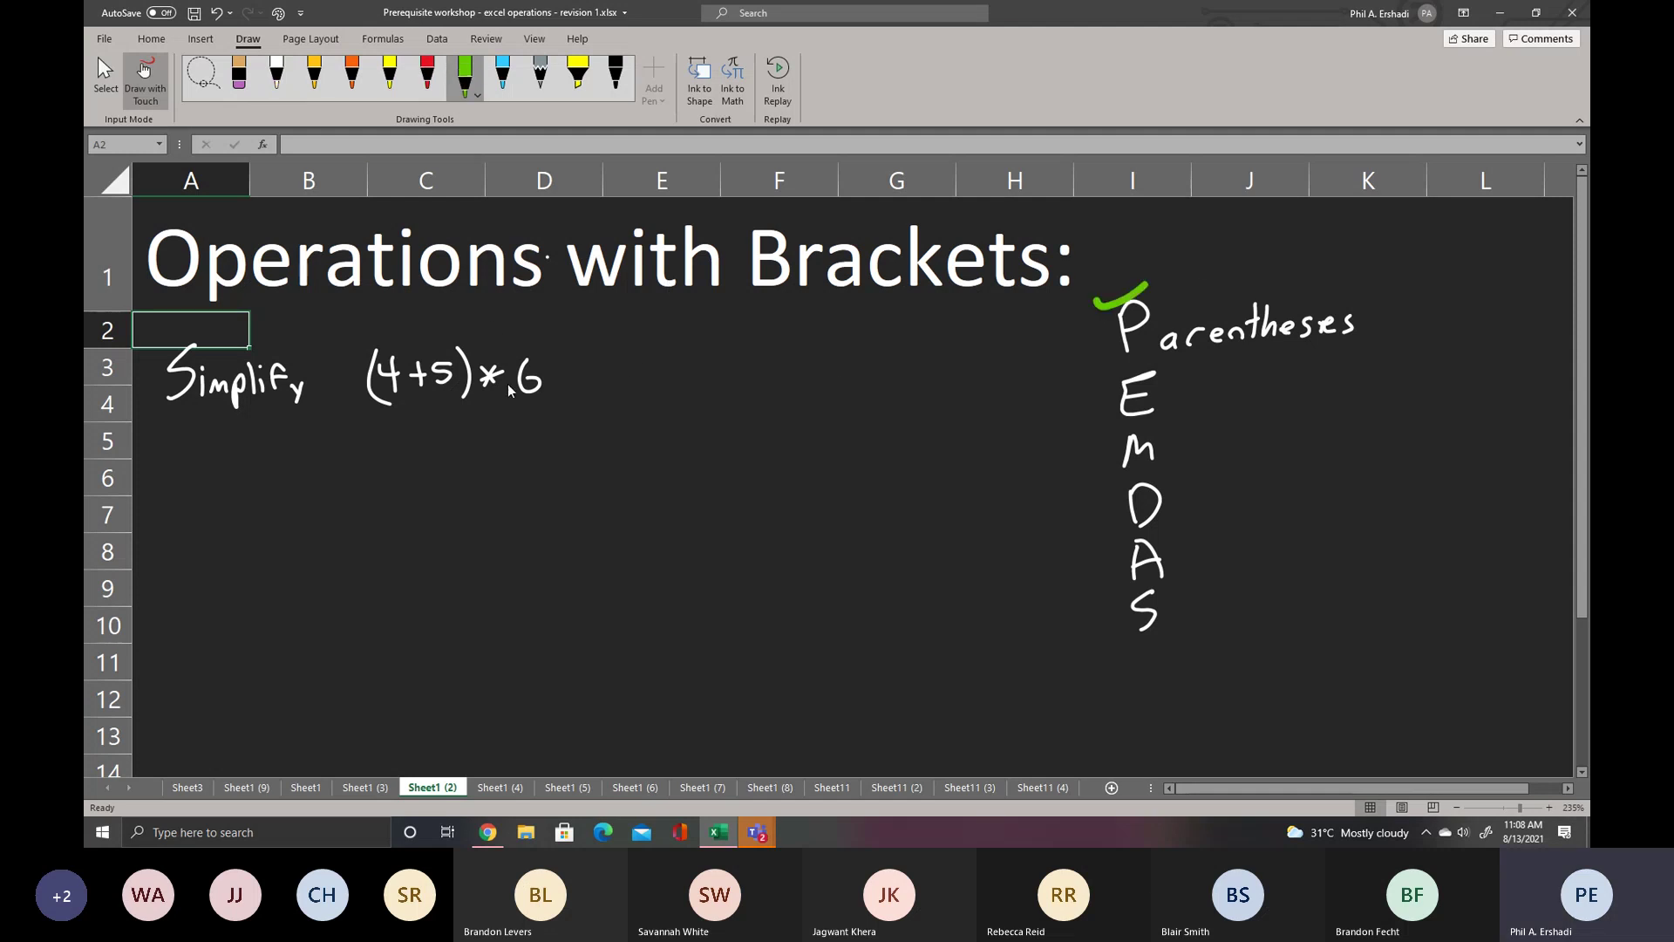
{"action": "left_click_drag", "start_coordinate": [414, 417], "coordinate": [417, 440]}
{"action": "left_click", "coordinate": [286, 87]}
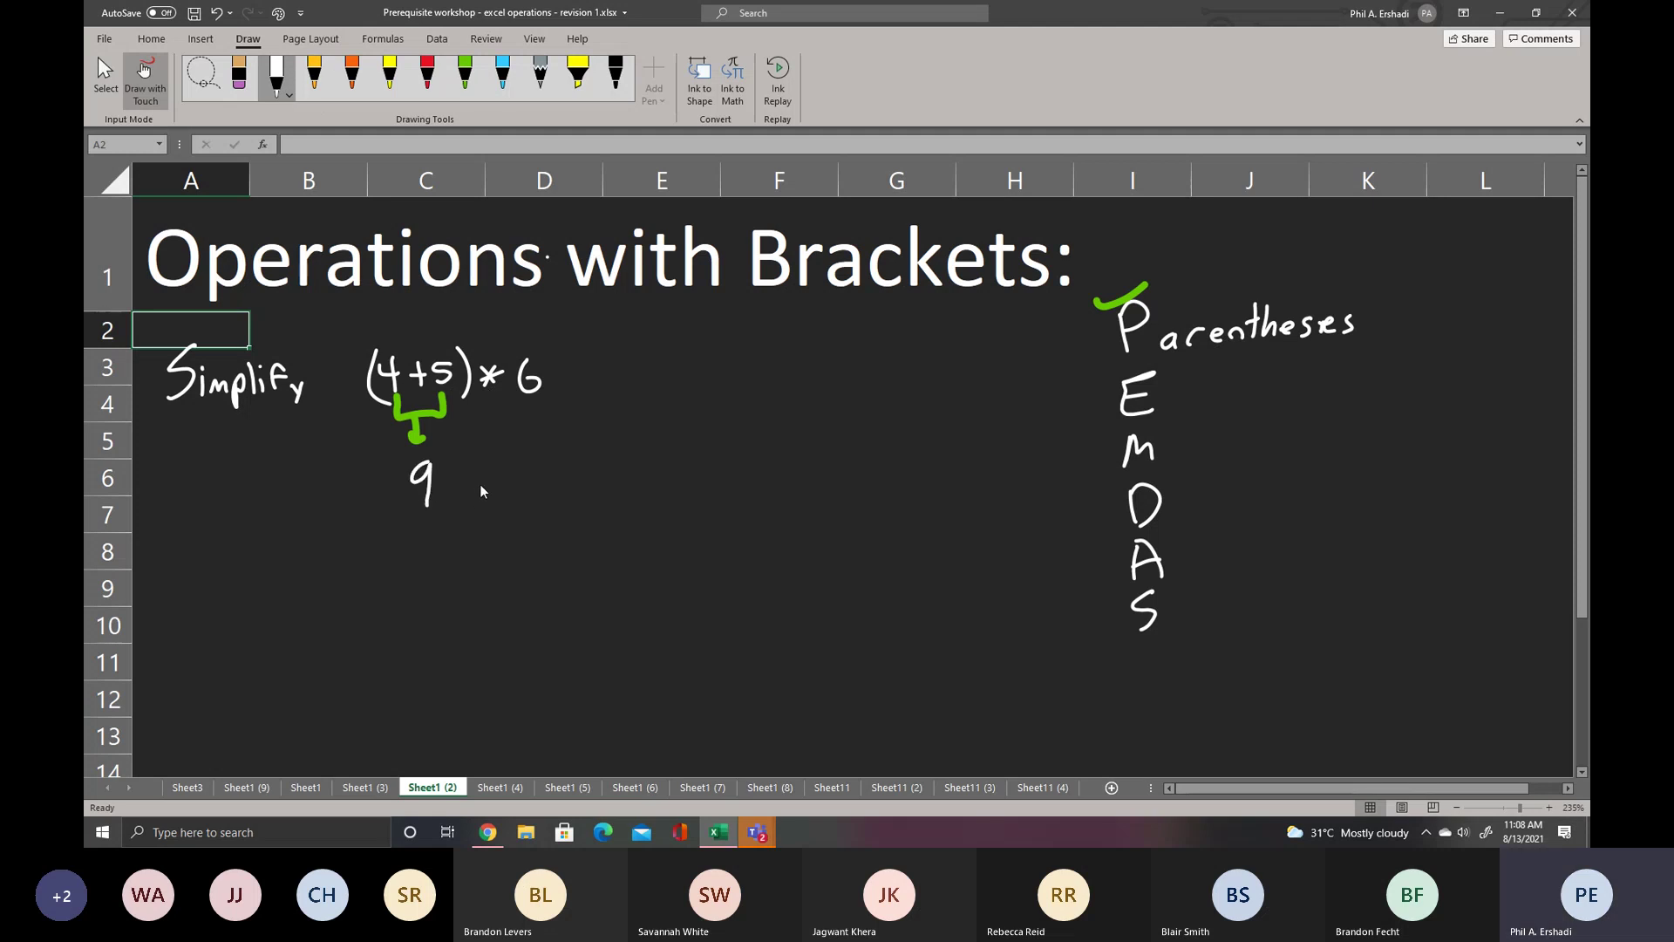
{"action": "left_click_drag", "start_coordinate": [508, 470], "coordinate": [476, 500]}
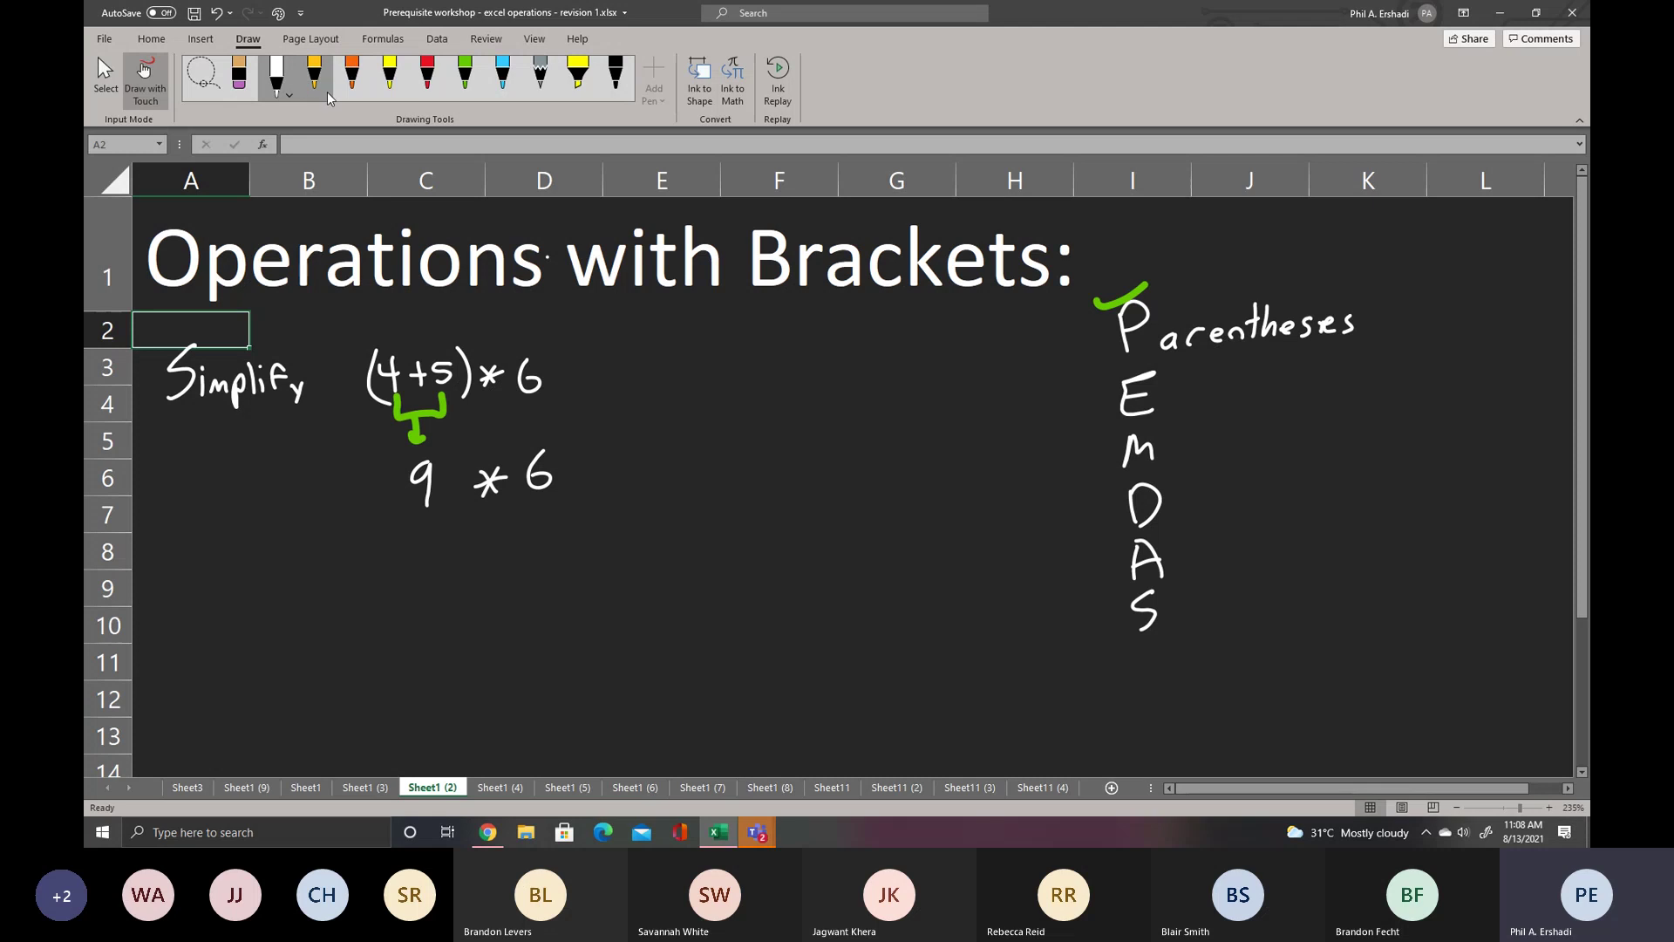
- Complete the E as Exponents in white and mark it with a red X
{"action": "left_click_drag", "start_coordinate": [1170, 395], "coordinate": [1193, 412]}
{"action": "left_click_drag", "start_coordinate": [1192, 394], "coordinate": [1173, 413]}
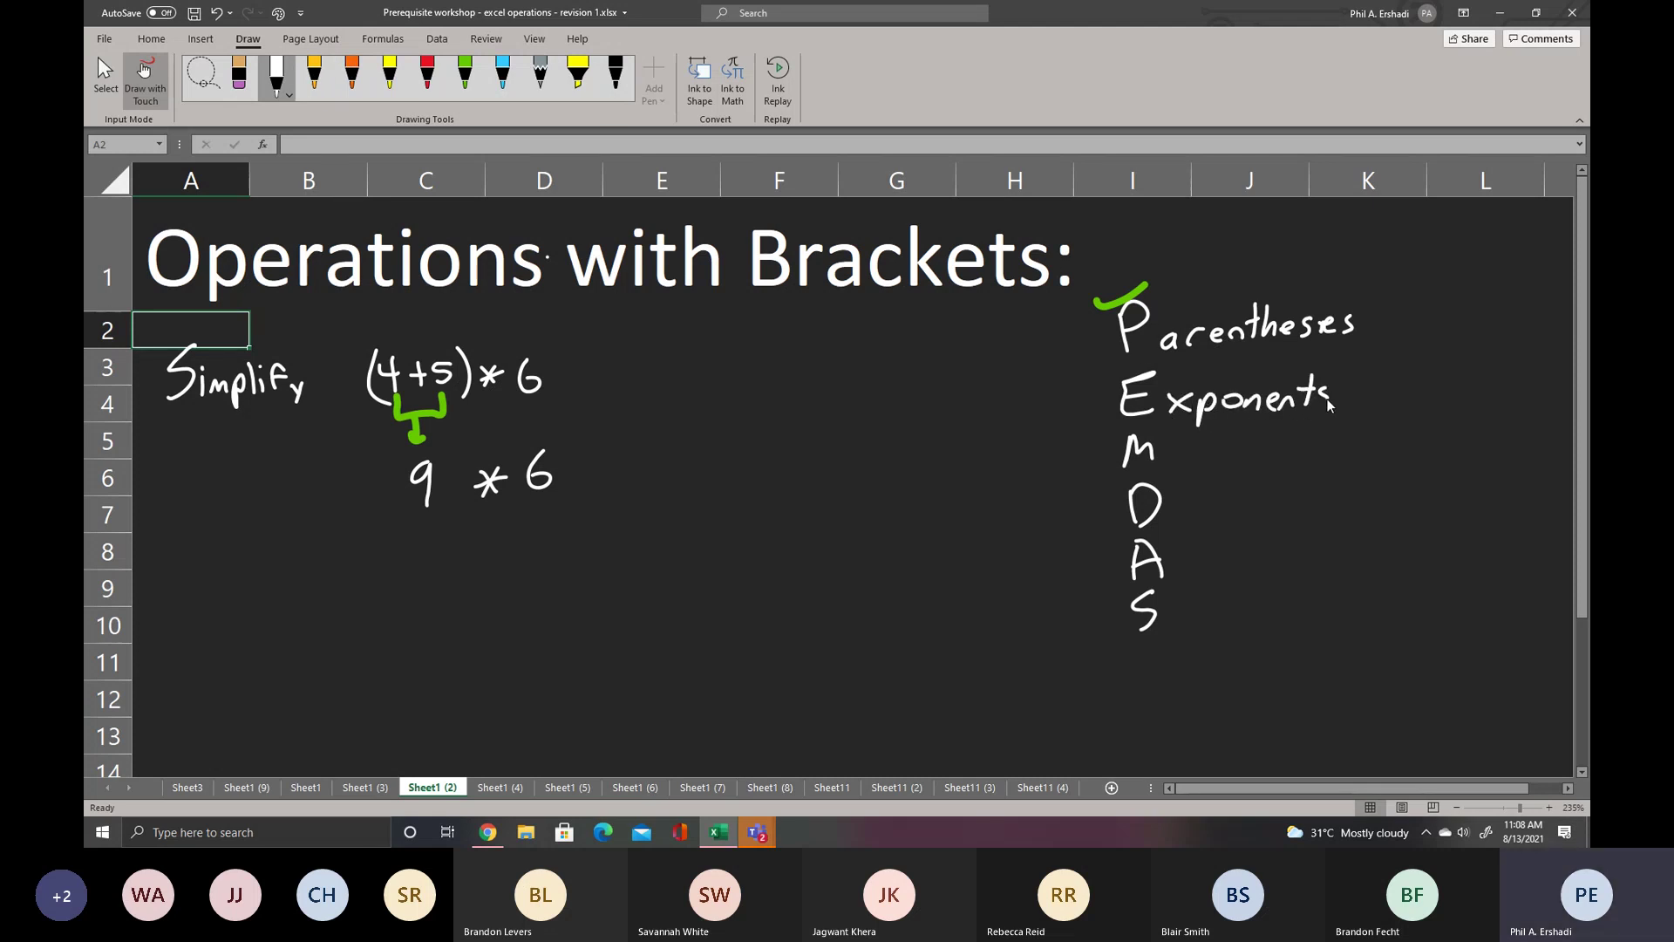
{"action": "left_click", "coordinate": [426, 74]}
{"action": "mouse_move", "coordinate": [1120, 359]}
{"action": "left_mouse_down"}
{"action": "mouse_move", "coordinate": [1091, 382]}
{"action": "mouse_move", "coordinate": [1119, 377]}
{"action": "left_mouse_up"}
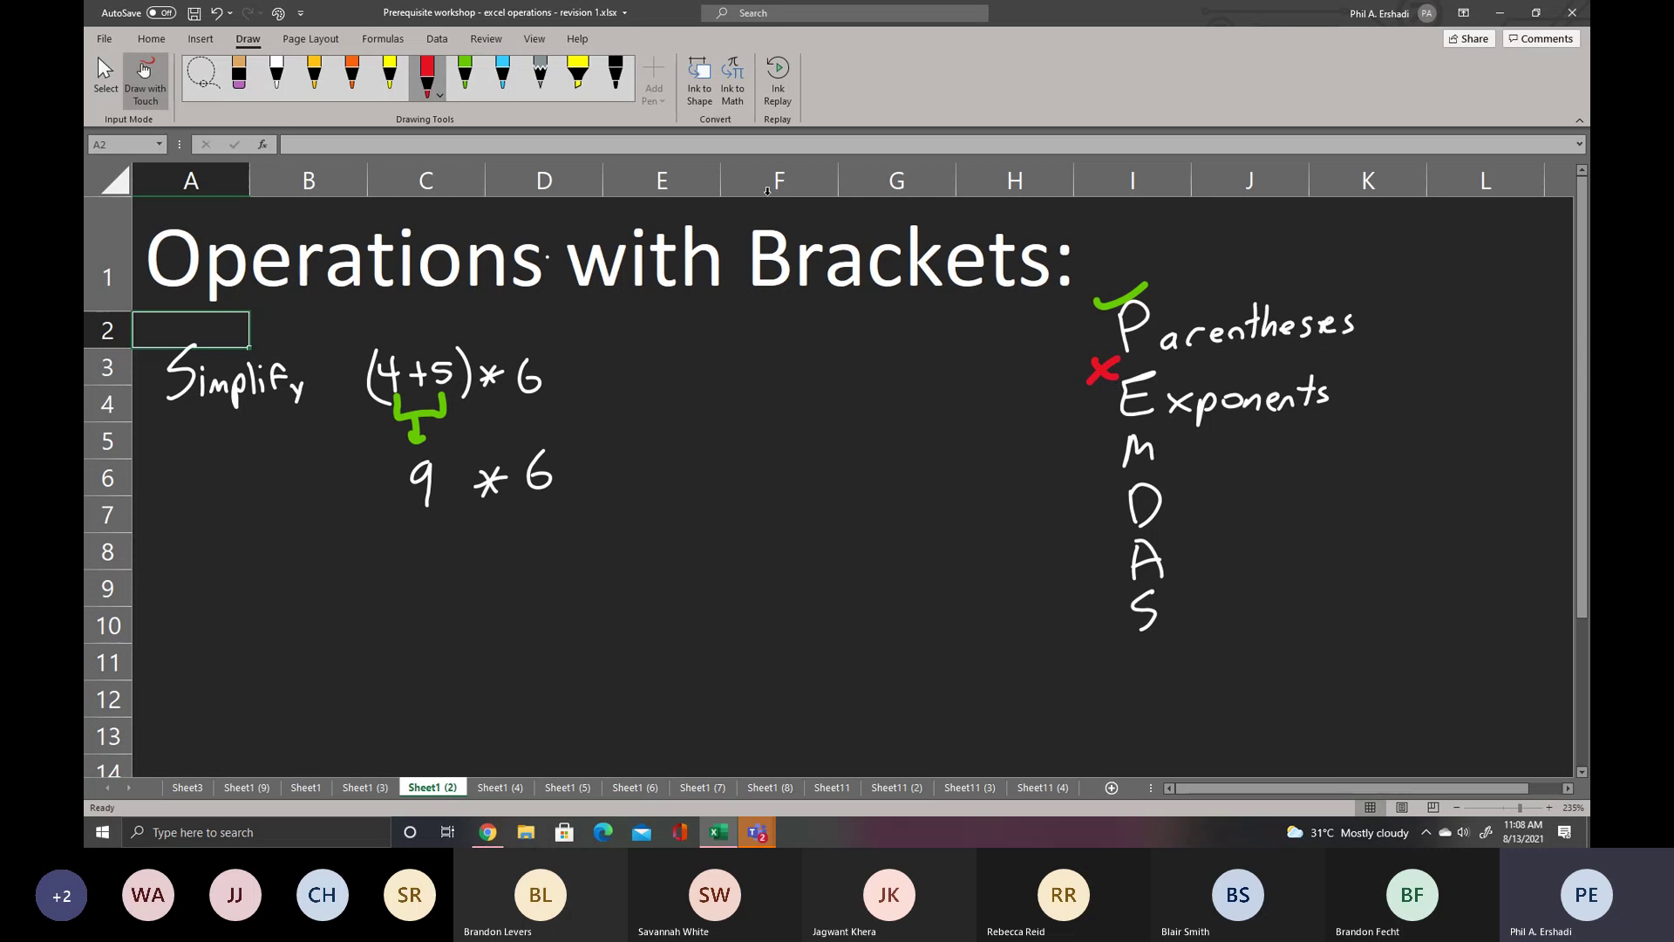
- Complete the M and D as Multiplication and Division, bracket them together in white, and add a green check mark
{"action": "left_click", "coordinate": [276, 74]}
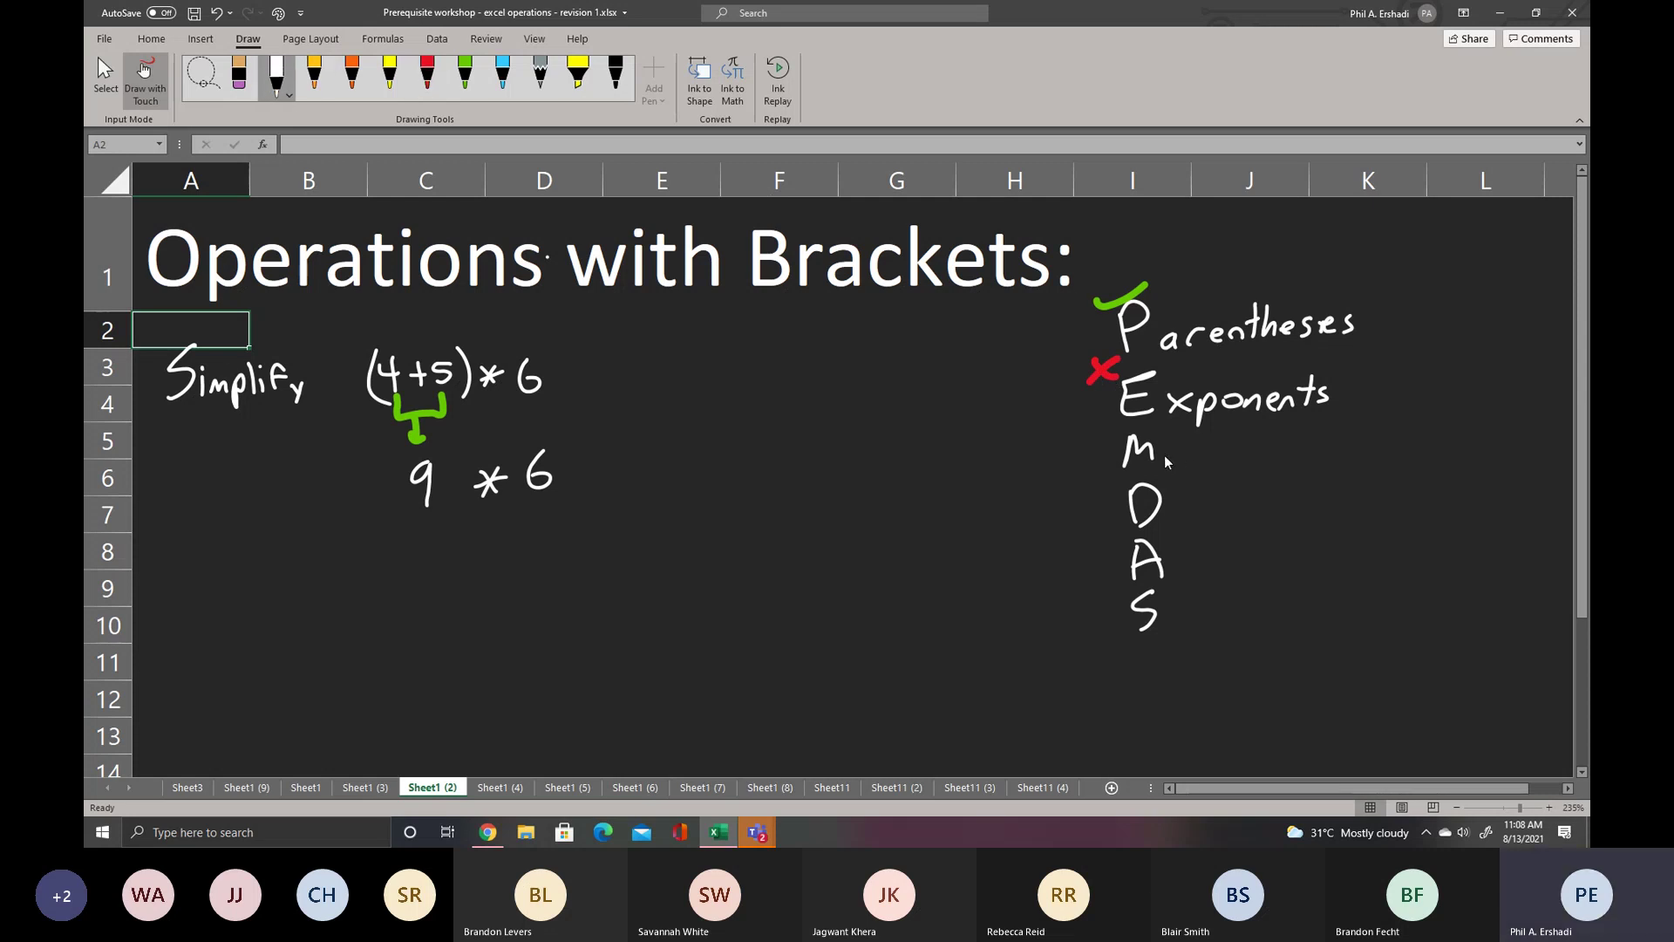
{"action": "mouse_move", "coordinate": [1165, 450]}
{"action": "left_mouse_down"}
{"action": "mouse_move", "coordinate": [1191, 440]}
{"action": "mouse_move", "coordinate": [1234, 466]}
{"action": "mouse_move", "coordinate": [1287, 458]}
{"action": "mouse_move", "coordinate": [1303, 436]}
{"action": "mouse_move", "coordinate": [1342, 455]}
{"action": "left_mouse_up"}
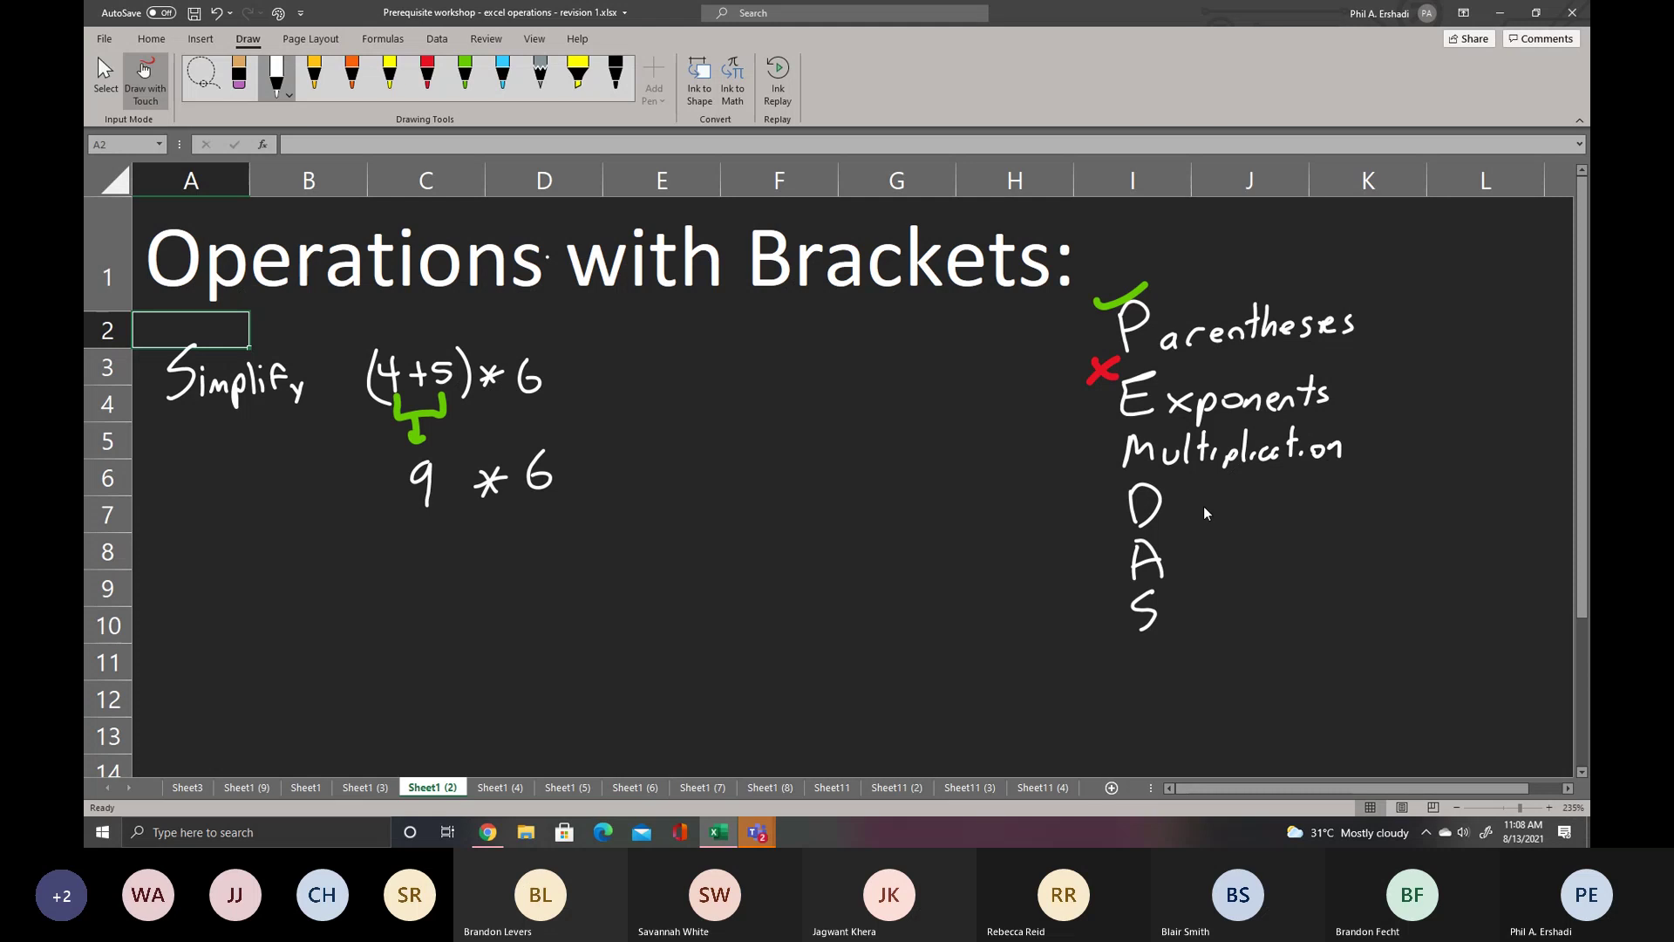
{"action": "mouse_move", "coordinate": [1177, 506]}
{"action": "left_mouse_down"}
{"action": "mouse_move", "coordinate": [1188, 523]}
{"action": "mouse_move", "coordinate": [1278, 505]}
{"action": "left_mouse_up"}
{"action": "mouse_move", "coordinate": [1115, 450]}
{"action": "left_mouse_down"}
{"action": "mouse_move", "coordinate": [1073, 515]}
{"action": "mouse_move", "coordinate": [1113, 513]}
{"action": "left_mouse_up"}
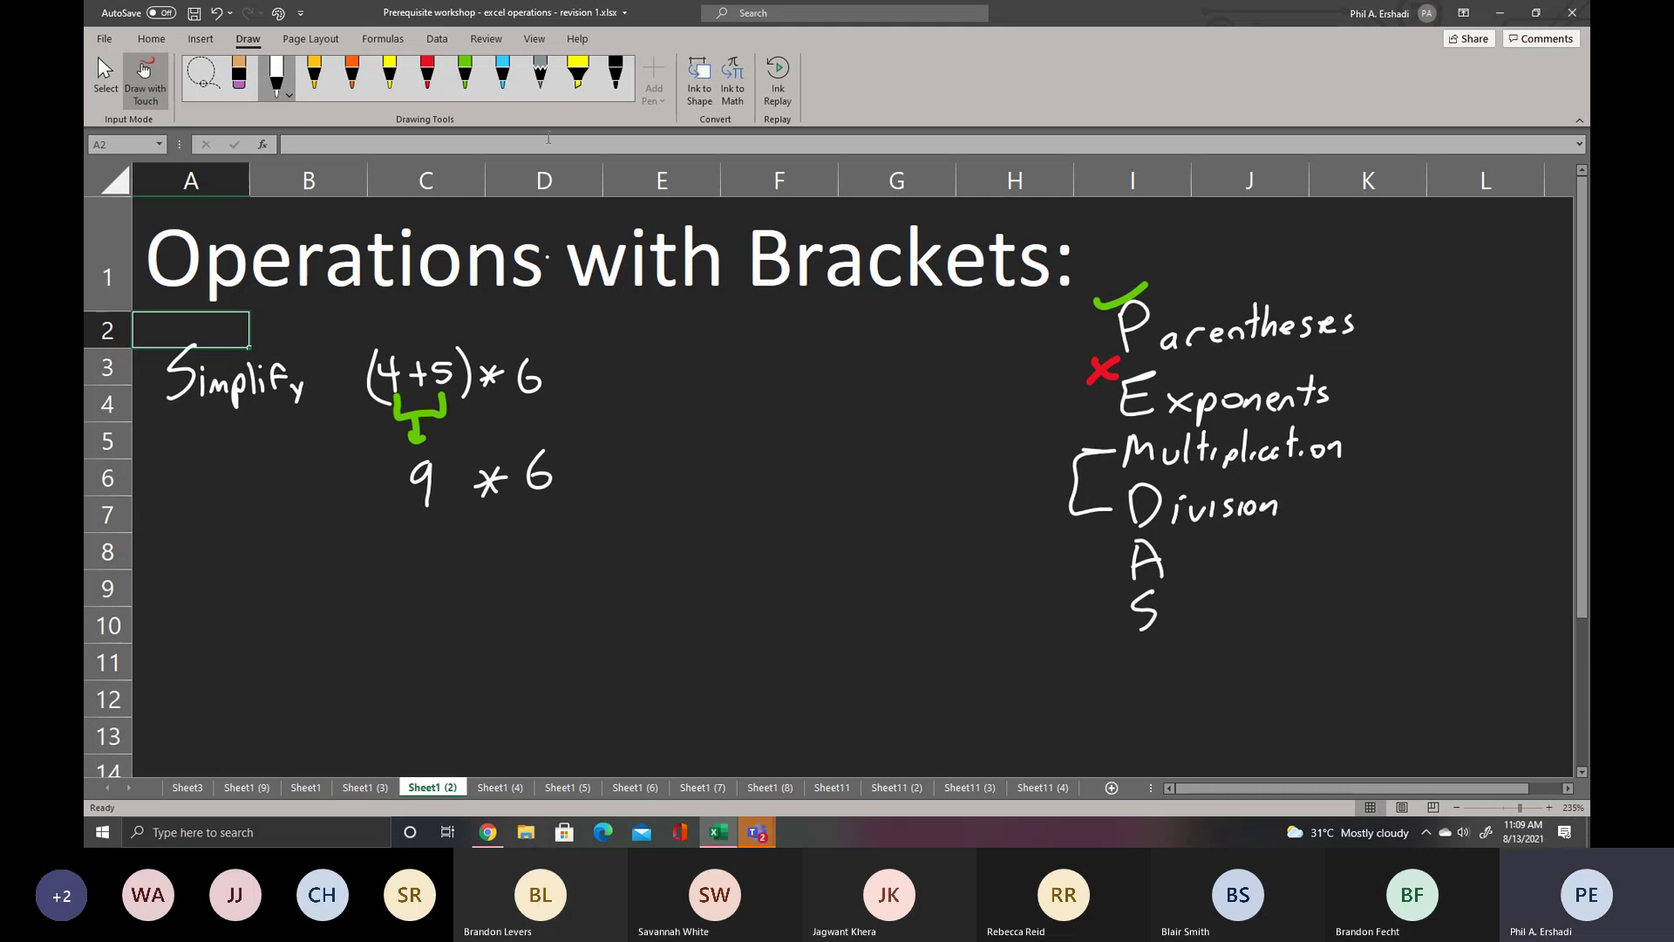
{"action": "left_click", "coordinate": [465, 74]}
{"action": "left_click_drag", "start_coordinate": [1036, 446], "coordinate": [1072, 431]}
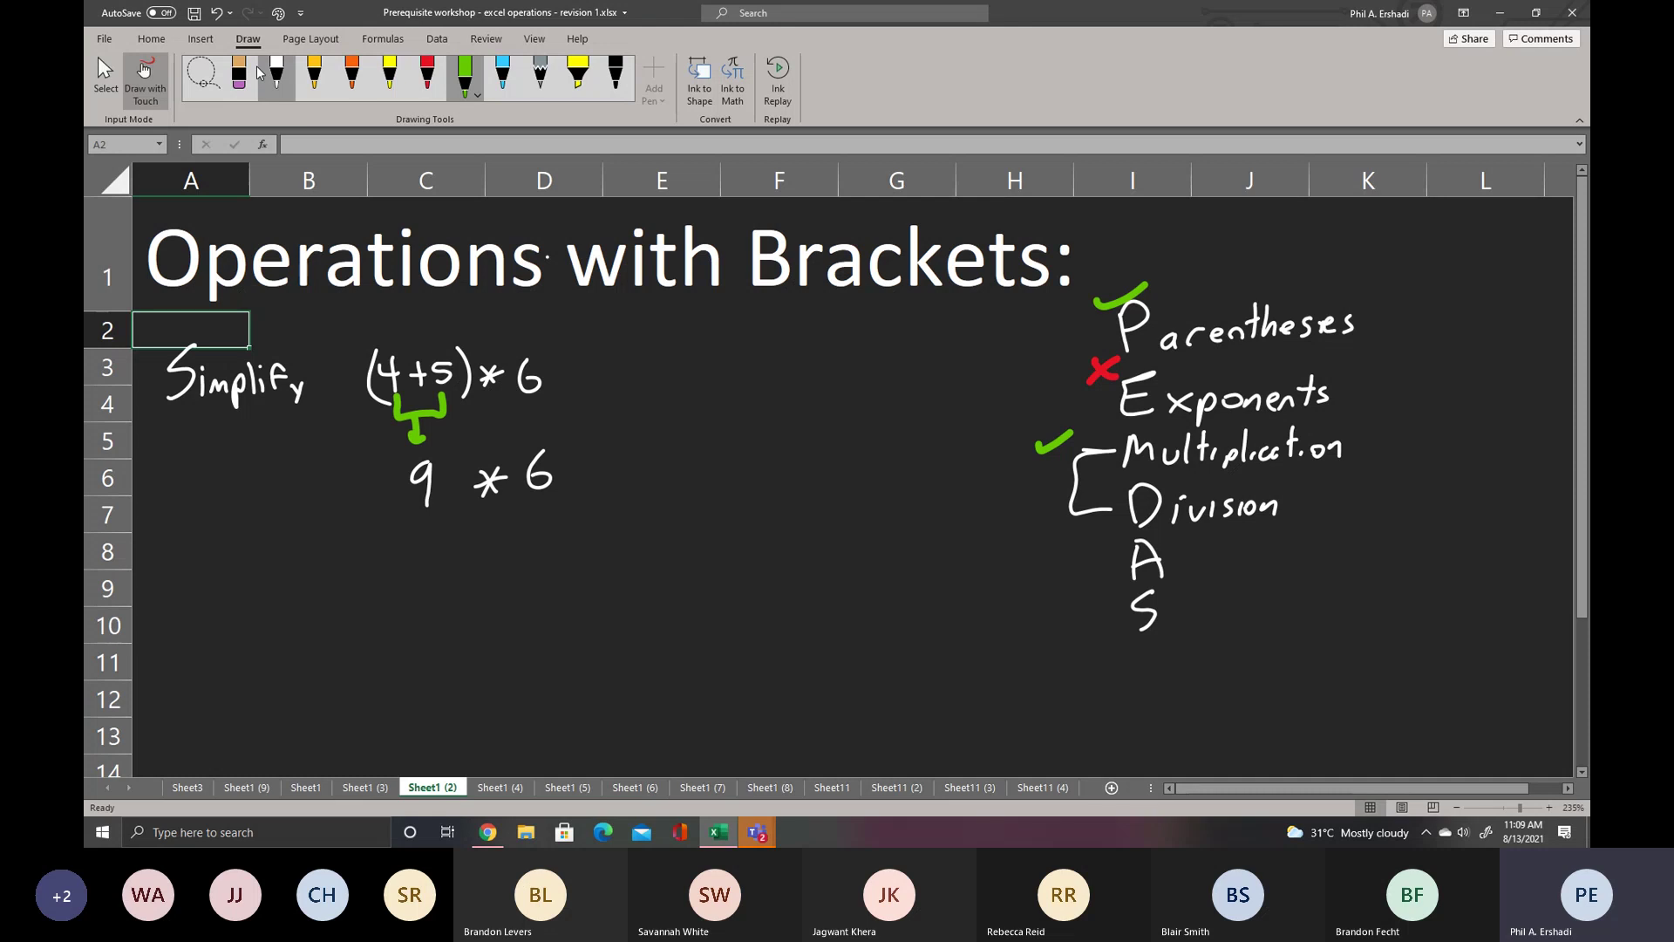
- Handwrite = 54 in white after 9 * 6 and underline the result
{"action": "left_click", "coordinate": [275, 74]}
{"action": "left_click_drag", "start_coordinate": [628, 457], "coordinate": [627, 476]}
{"action": "left_click_drag", "start_coordinate": [640, 451], "coordinate": [666, 448]}
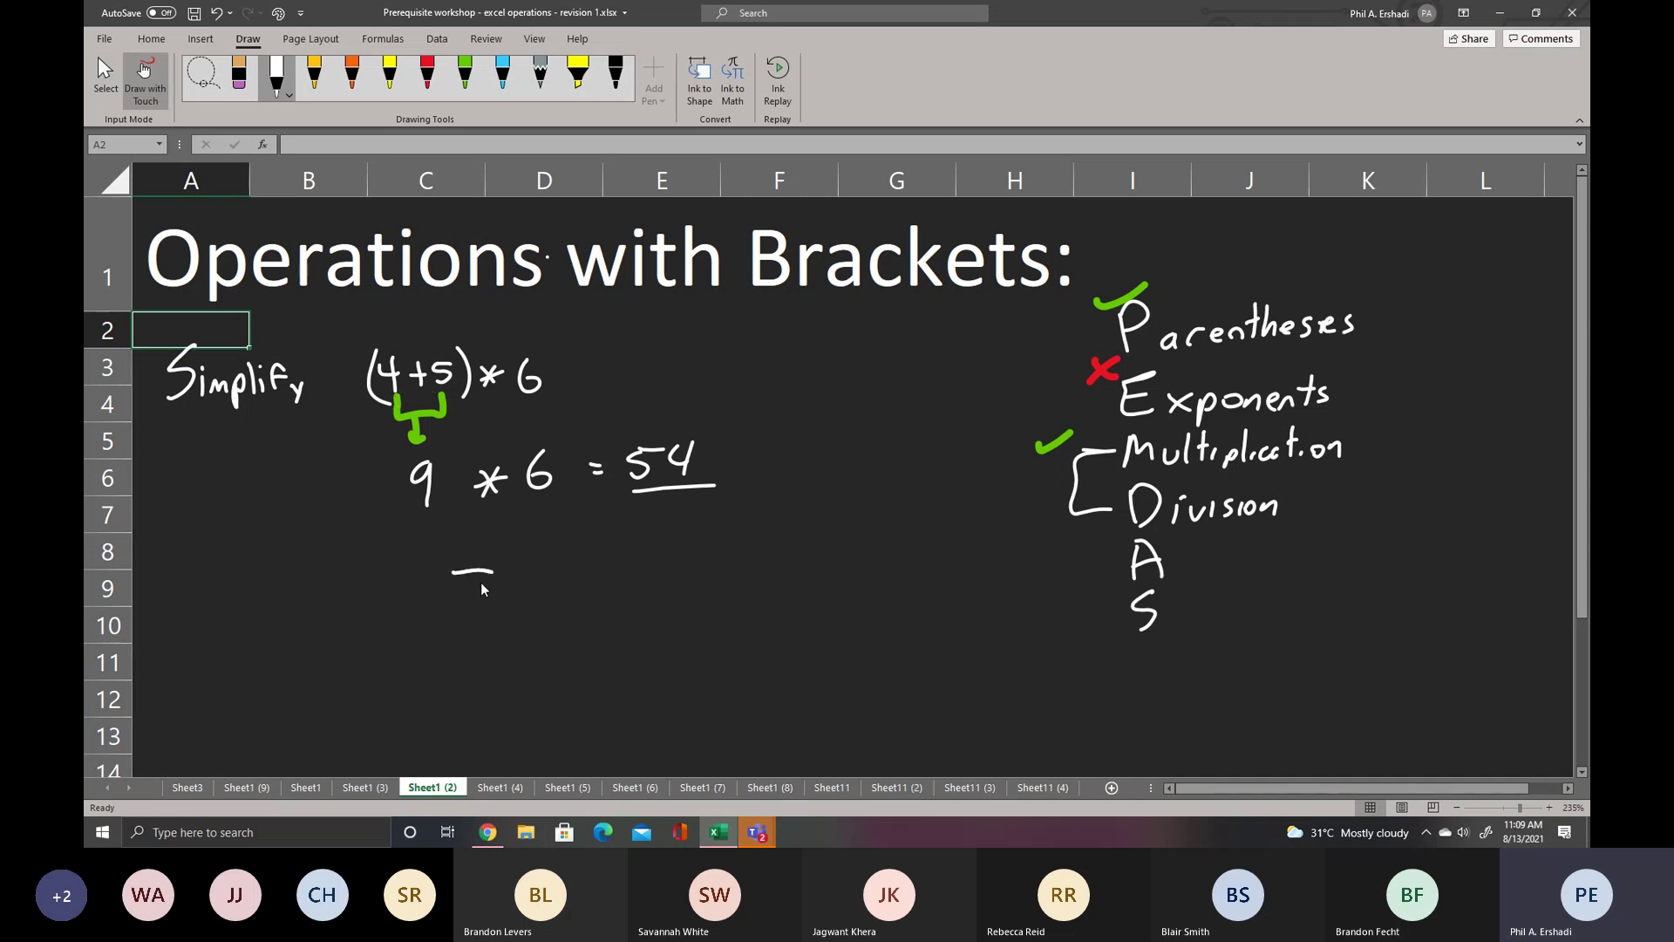
- Handwrite = (9 * 6) below the worked solution, with a "shift 9" note pointing at the opening bracket
{"action": "left_click_drag", "start_coordinate": [517, 590], "coordinate": [539, 624]}
{"action": "mouse_move", "coordinate": [491, 696]}
{"action": "left_mouse_down"}
{"action": "mouse_move", "coordinate": [492, 714]}
{"action": "mouse_move", "coordinate": [540, 695]}
{"action": "mouse_move", "coordinate": [490, 750]}
{"action": "left_mouse_up"}
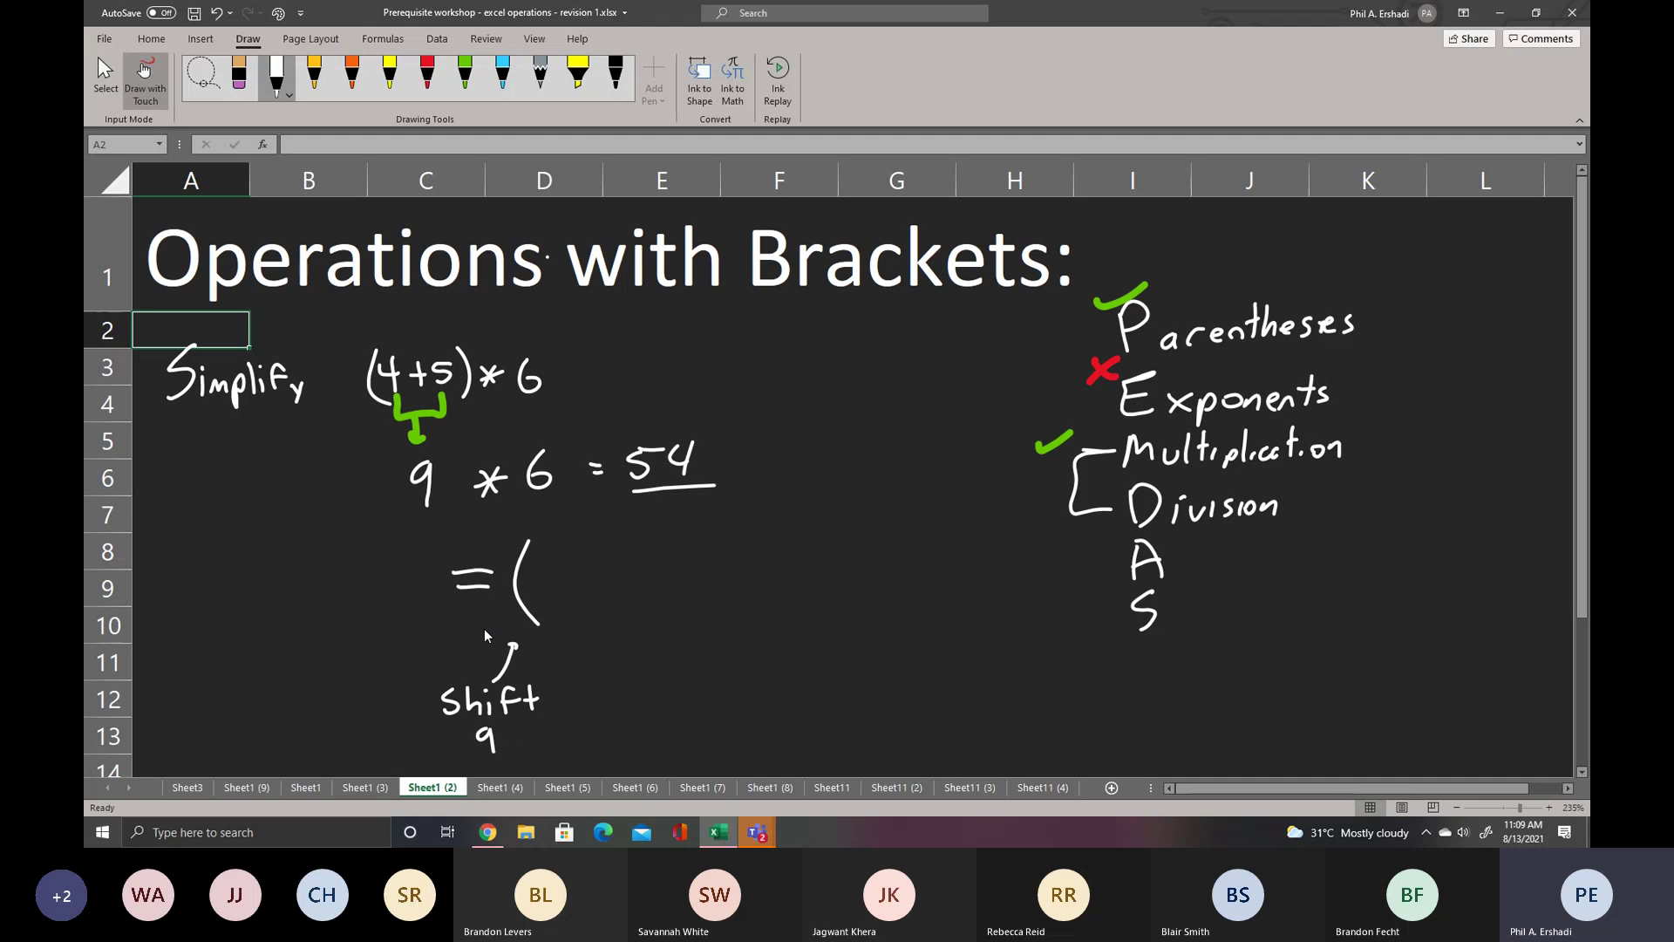
{"action": "mouse_move", "coordinate": [588, 559]}
{"action": "left_mouse_down"}
{"action": "mouse_move", "coordinate": [590, 573]}
{"action": "mouse_move", "coordinate": [689, 572]}
{"action": "left_mouse_up"}
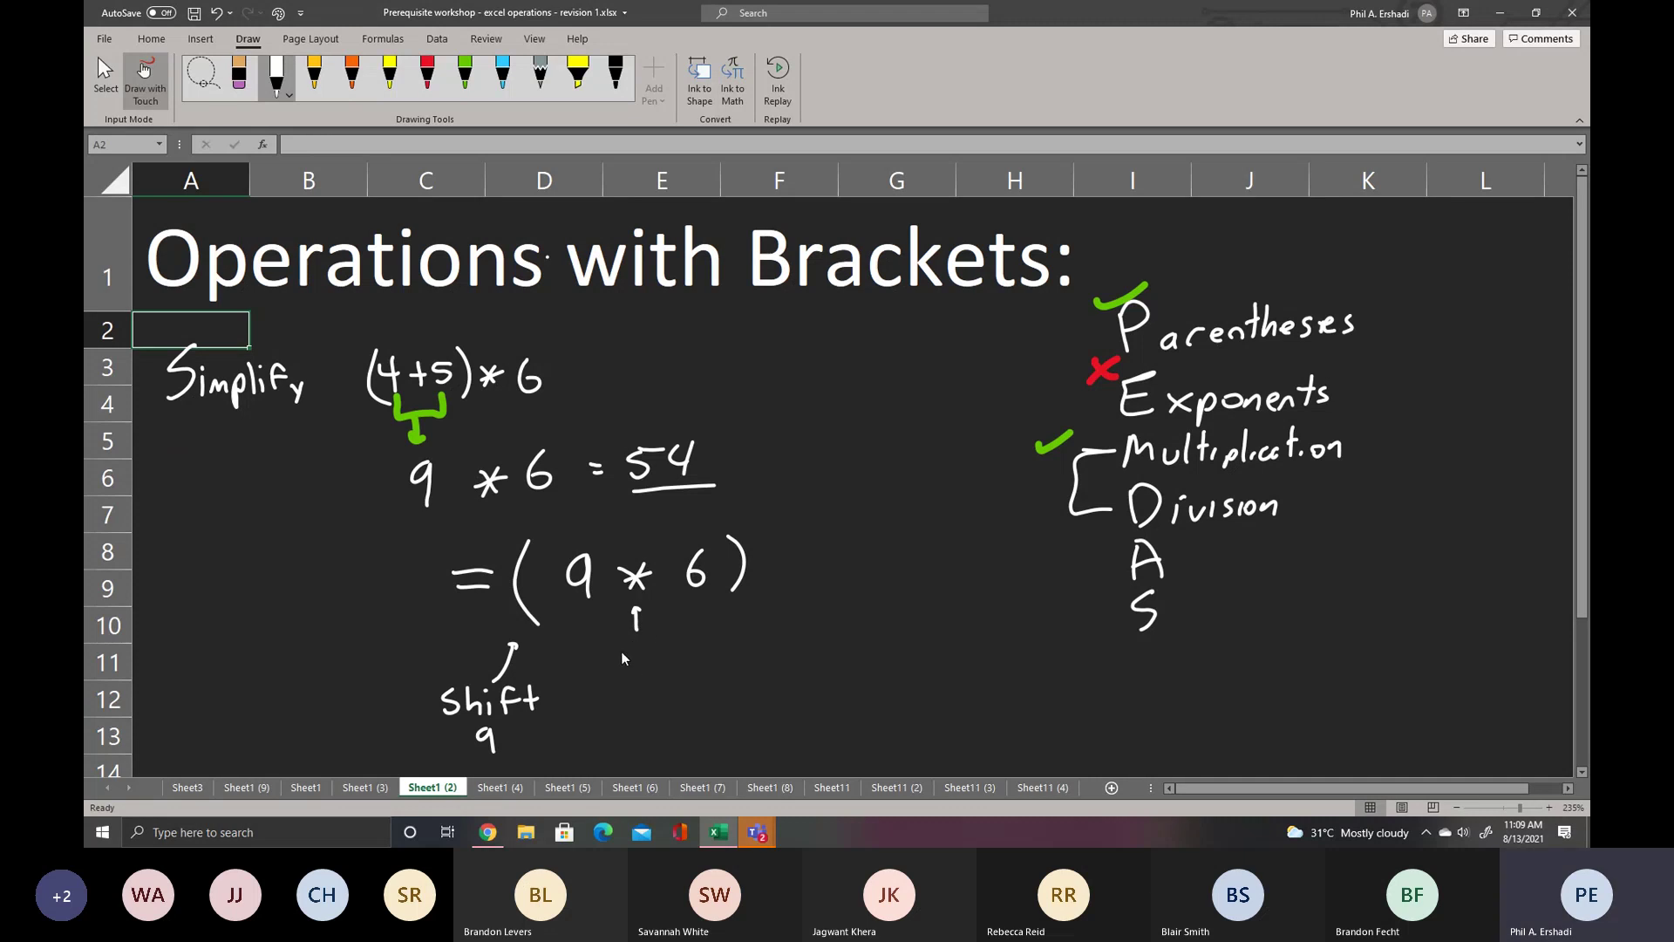
- Add a handwritten "shift 8" note below the asterisk and a "shift 0" note below the closing bracket
{"action": "mouse_move", "coordinate": [663, 643]}
{"action": "left_mouse_down"}
{"action": "mouse_move", "coordinate": [655, 672]}
{"action": "mouse_move", "coordinate": [673, 672]}
{"action": "mouse_move", "coordinate": [649, 688]}
{"action": "left_mouse_up"}
{"action": "left_click_drag", "start_coordinate": [750, 644], "coordinate": [741, 611]}
{"action": "mouse_move", "coordinate": [747, 667]}
{"action": "left_mouse_down"}
{"action": "mouse_move", "coordinate": [788, 681]}
{"action": "mouse_move", "coordinate": [795, 656]}
{"action": "mouse_move", "coordinate": [809, 667]}
{"action": "left_mouse_up"}
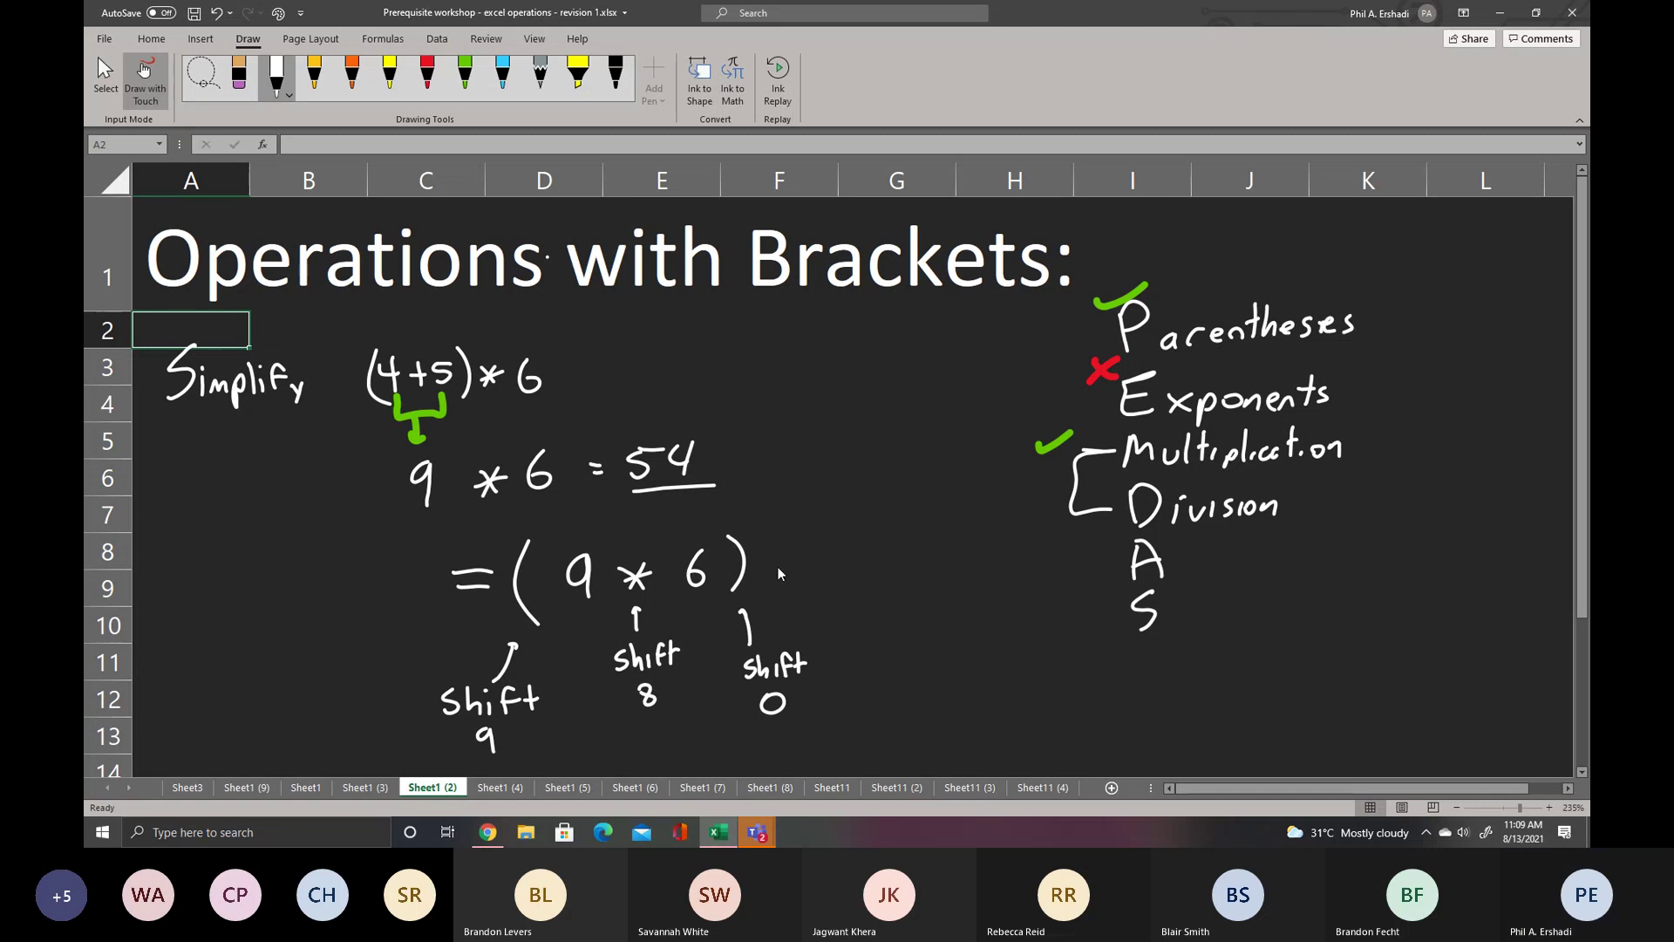
- Erase 9 * 6 from inside the handwritten brackets and write 4 + 5 in white in its place
{"action": "left_click", "coordinate": [238, 80]}
{"action": "left_click", "coordinate": [691, 572]}
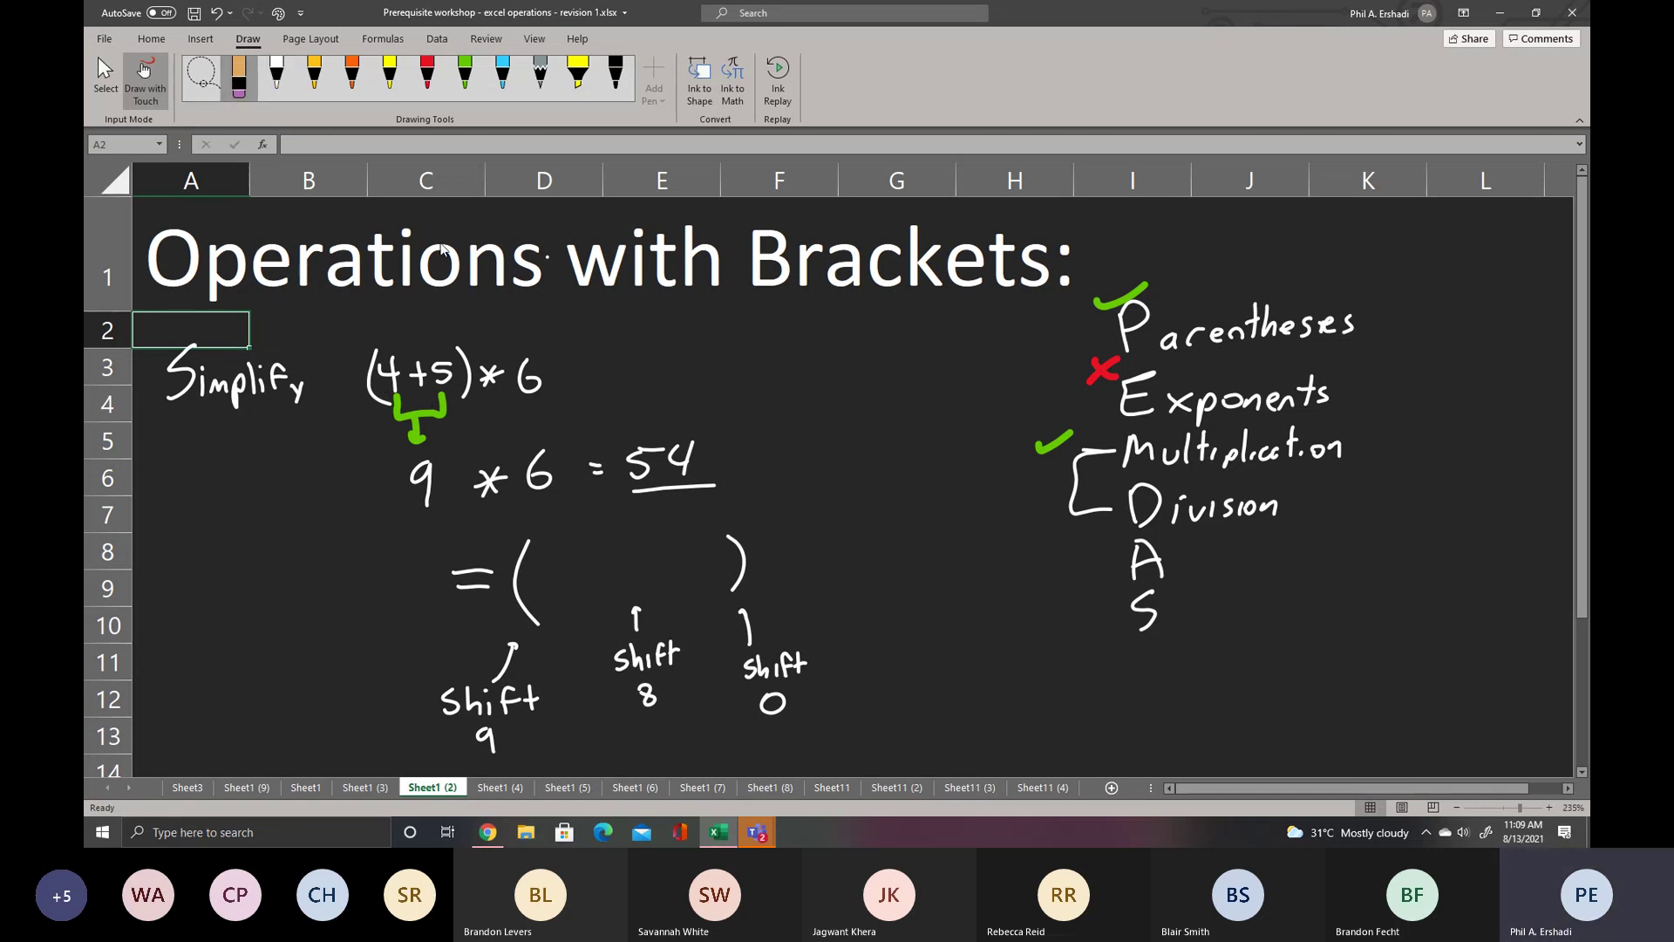
{"action": "left_click", "coordinate": [277, 77]}
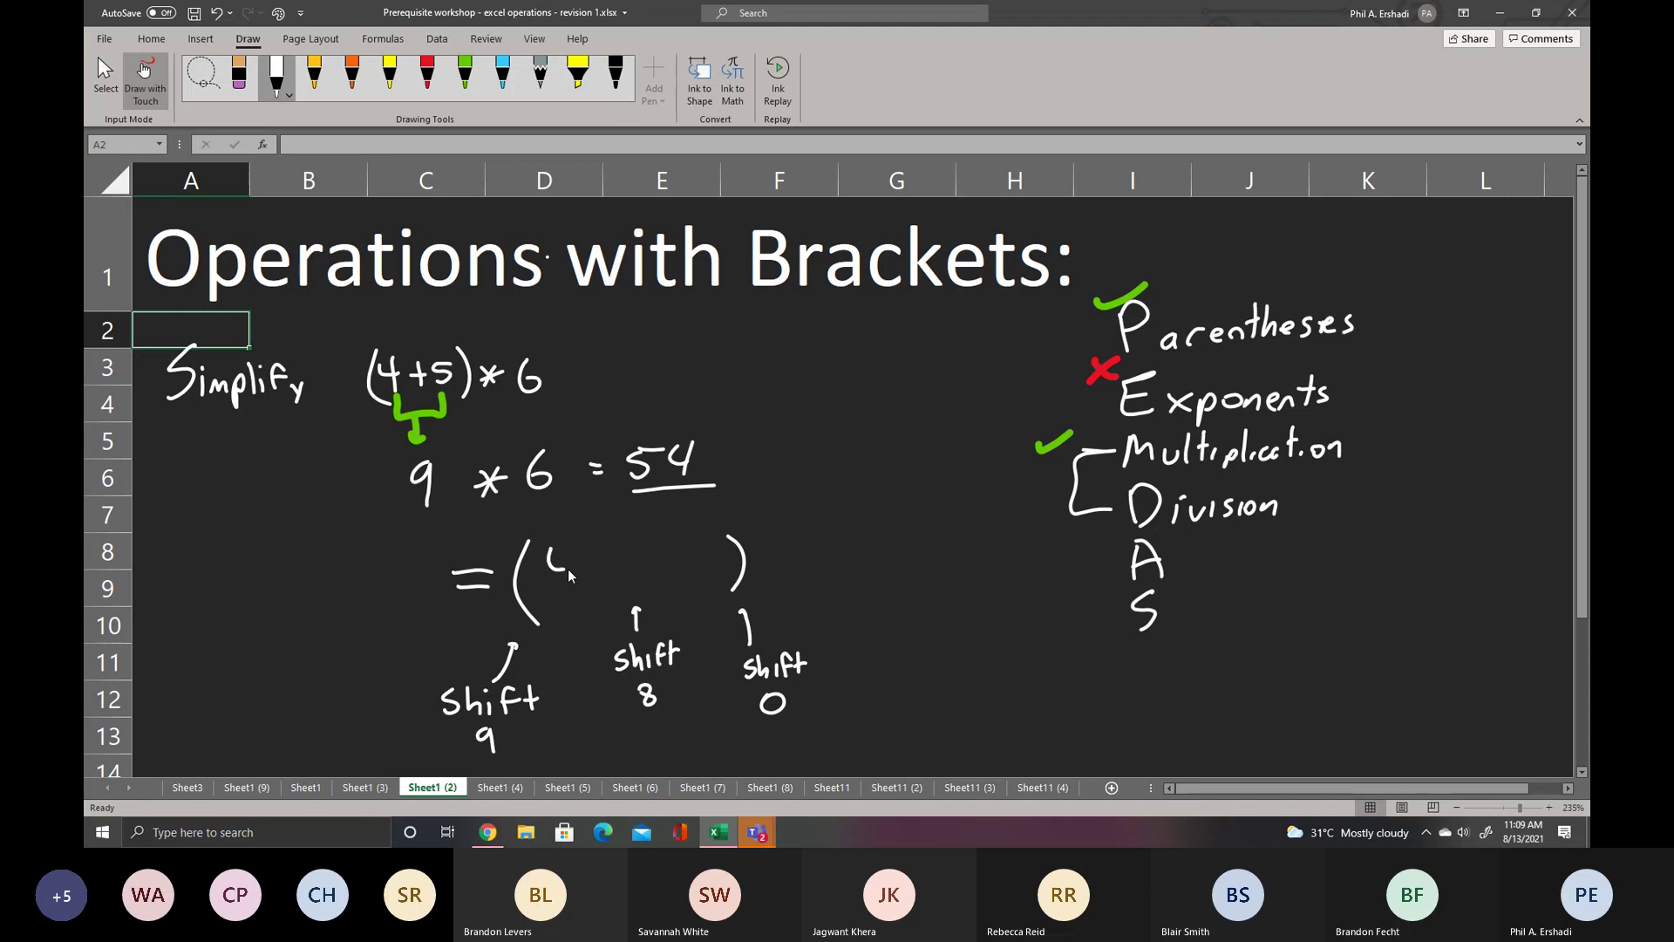
{"action": "left_click_drag", "start_coordinate": [568, 568], "coordinate": [575, 569]}
{"action": "left_click_drag", "start_coordinate": [570, 542], "coordinate": [573, 595]}
{"action": "mouse_move", "coordinate": [598, 570]}
{"action": "left_mouse_down"}
{"action": "mouse_move", "coordinate": [631, 569]}
{"action": "mouse_move", "coordinate": [615, 590]}
{"action": "left_mouse_up"}
{"action": "left_click_drag", "start_coordinate": [669, 547], "coordinate": [660, 562]}
- Erase the 8 from the shift note below the plus sign and handwrite = in its place
{"action": "left_click", "coordinate": [239, 77]}
{"action": "left_click_drag", "start_coordinate": [671, 689], "coordinate": [647, 683]}
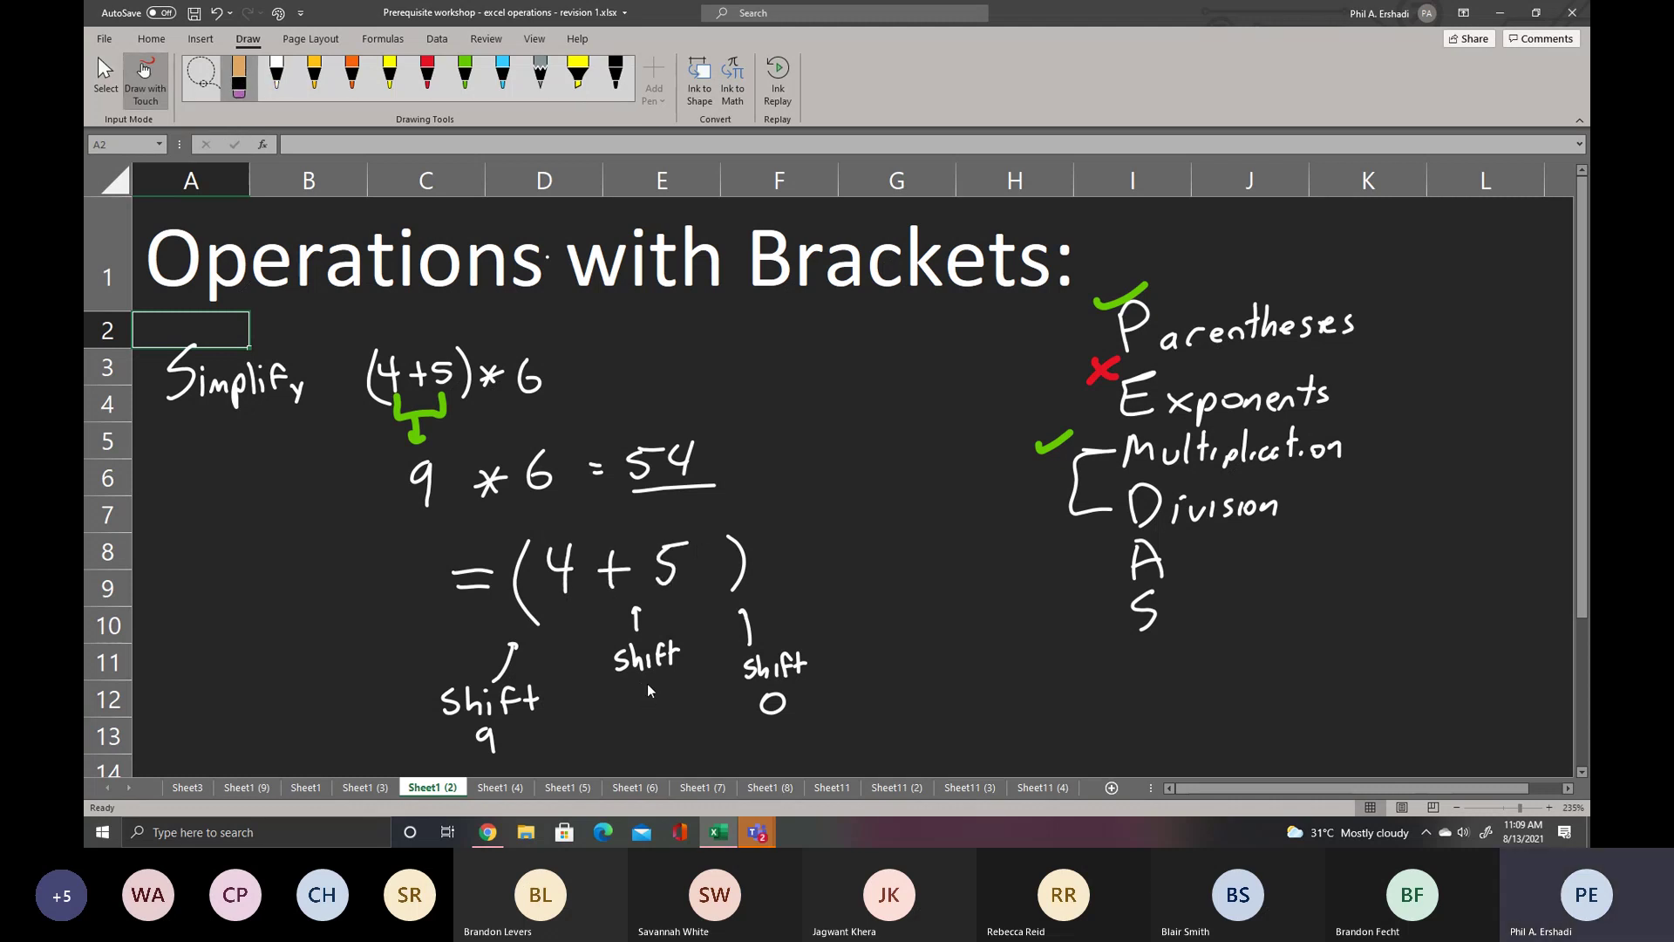
{"action": "left_click", "coordinate": [277, 77]}
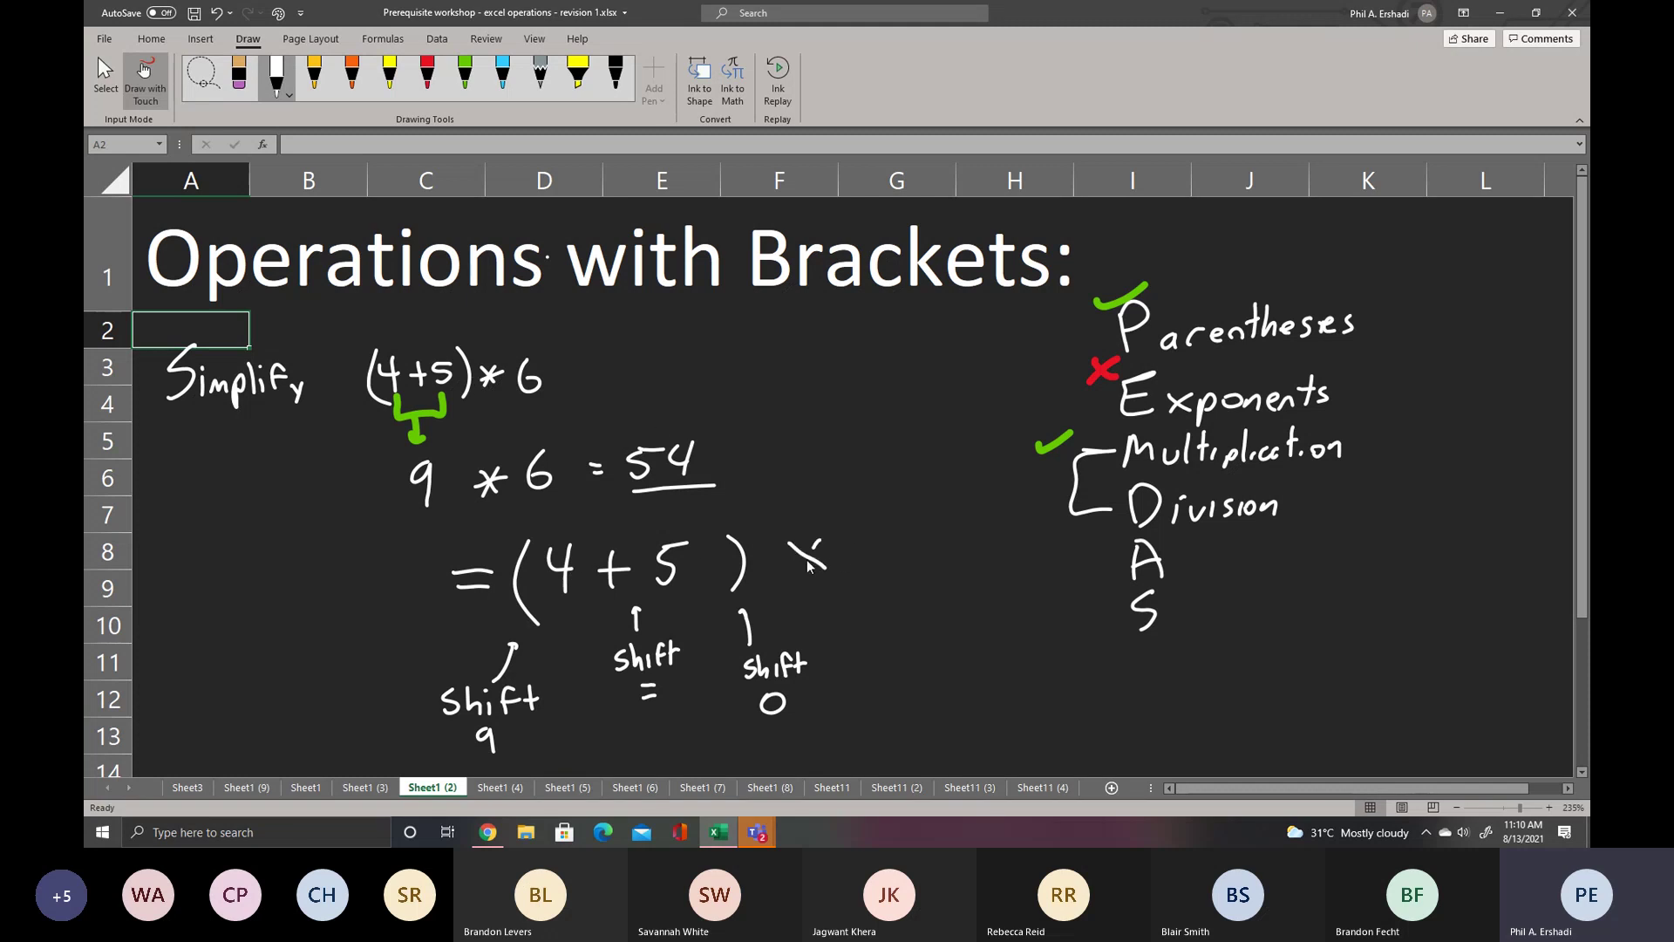
- Finish the handwritten bracket formula with * 6 and add a "shift-8" note with an arrow pointing at the asterisk
{"action": "left_click_drag", "start_coordinate": [883, 524], "coordinate": [869, 551]}
{"action": "left_click_drag", "start_coordinate": [845, 446], "coordinate": [833, 471]}
{"action": "mouse_move", "coordinate": [848, 443]}
{"action": "left_mouse_down"}
{"action": "mouse_move", "coordinate": [867, 472]}
{"action": "mouse_move", "coordinate": [925, 445]}
{"action": "left_mouse_up"}
{"action": "left_click_drag", "start_coordinate": [942, 436], "coordinate": [940, 436]}
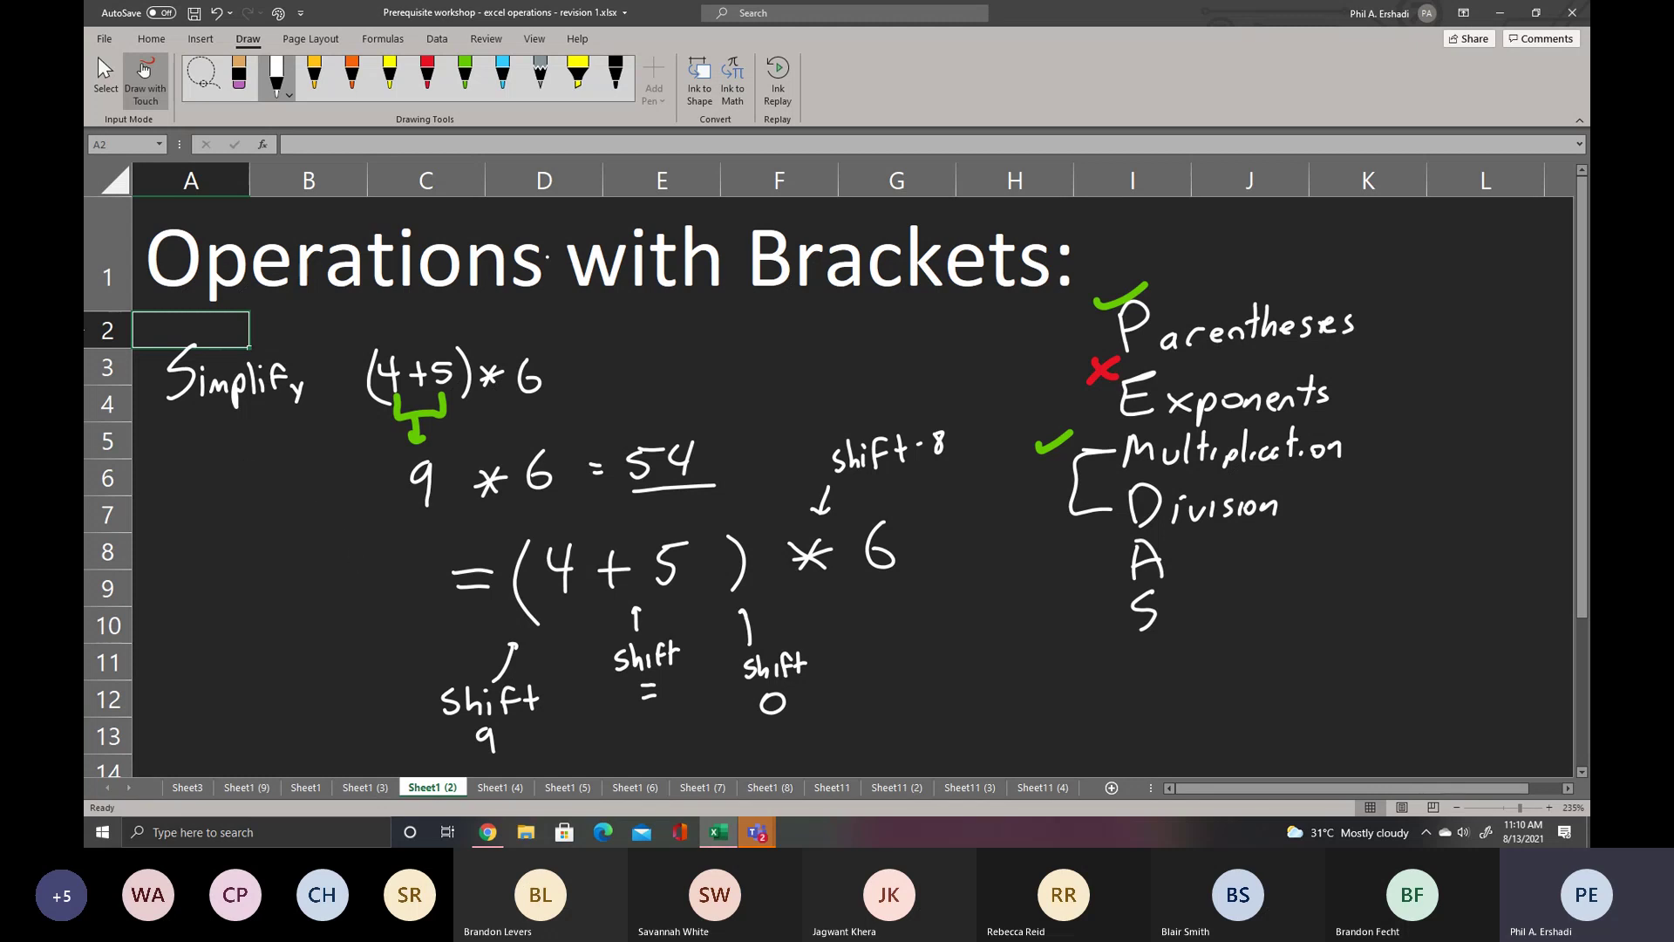
- Enter the formula =(4+5)*6 in cell A8 and keep that cell selected
{"action": "left_click", "coordinate": [105, 74]}
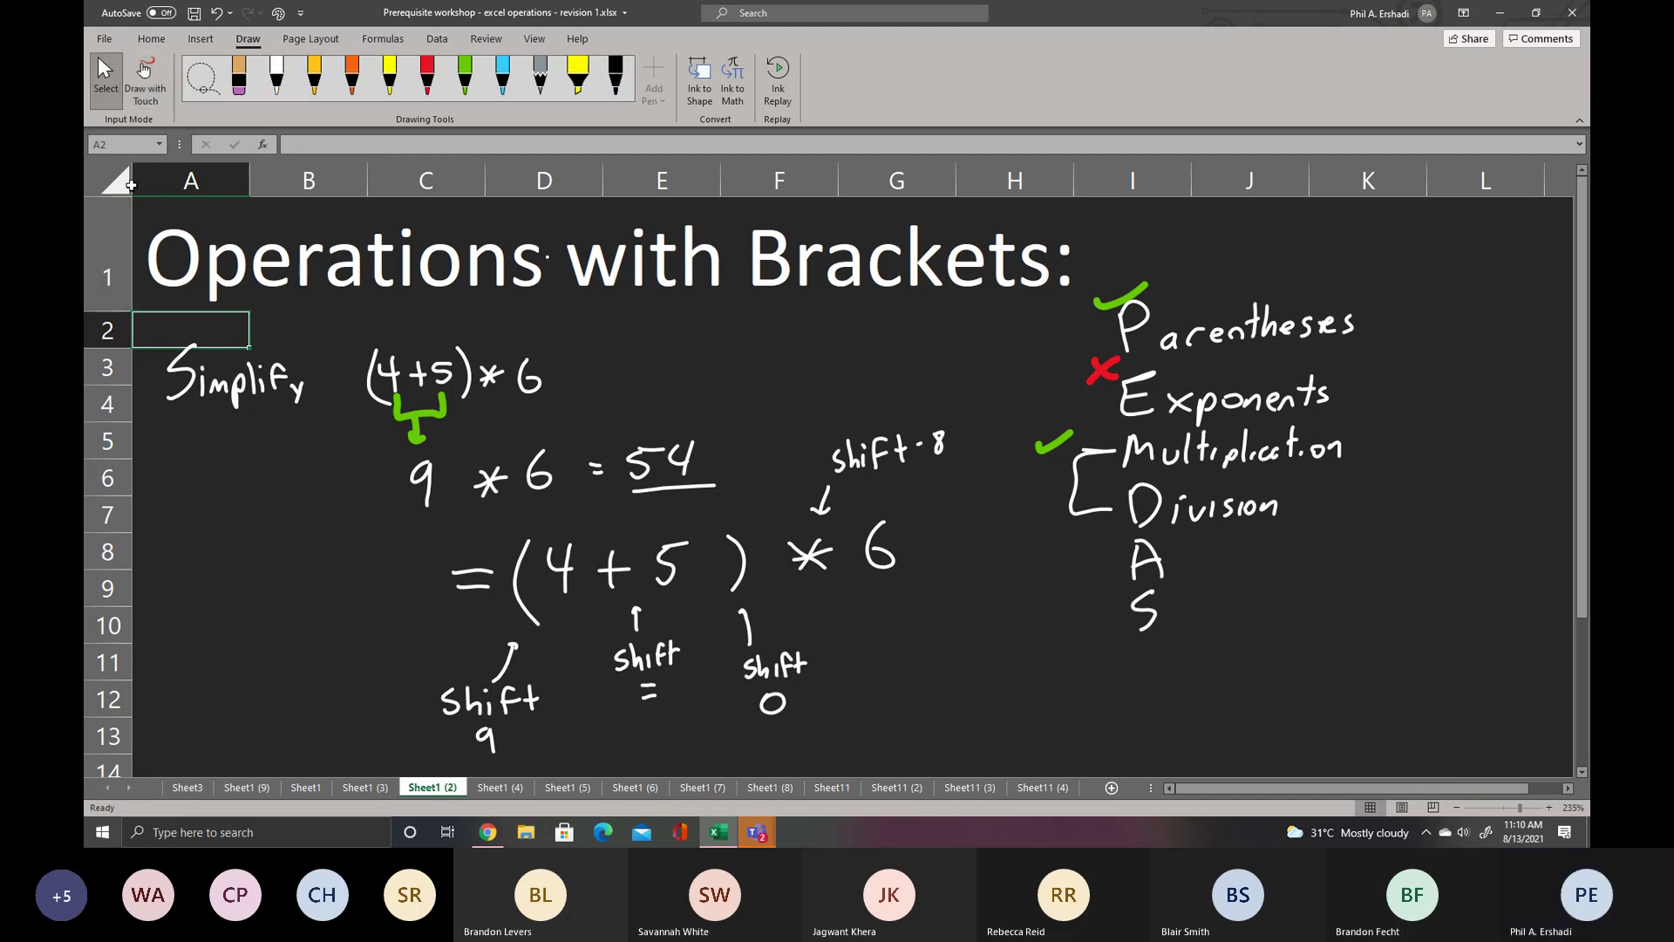
{"action": "left_click", "coordinate": [180, 551]}
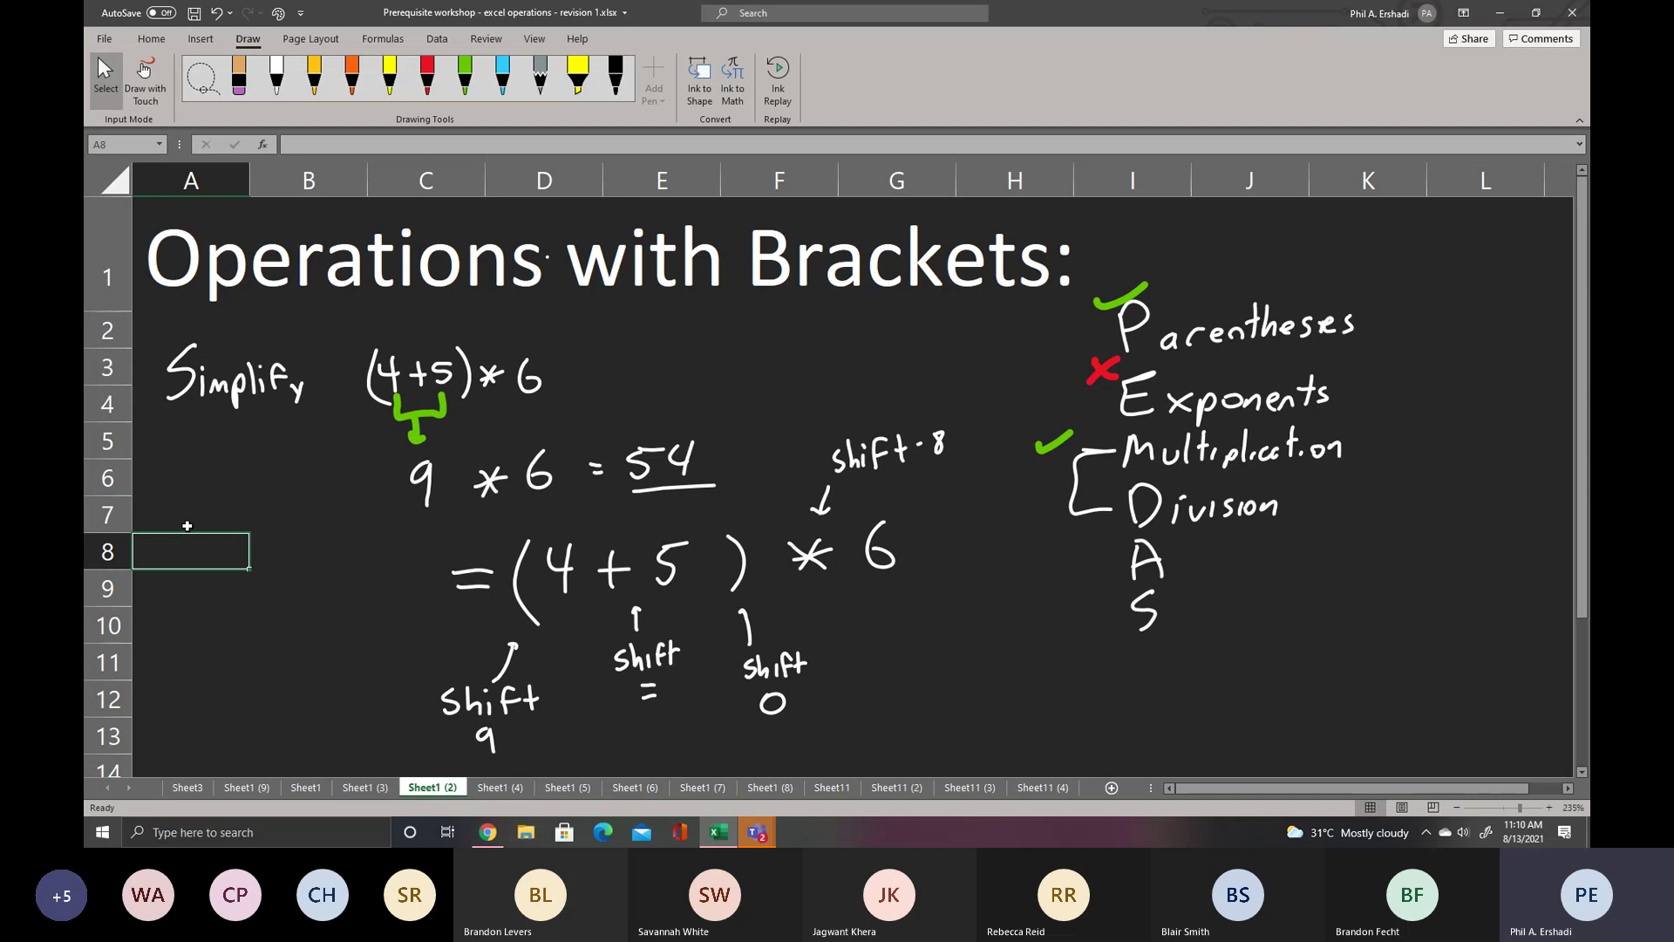
{"action": "type", "text": "="}
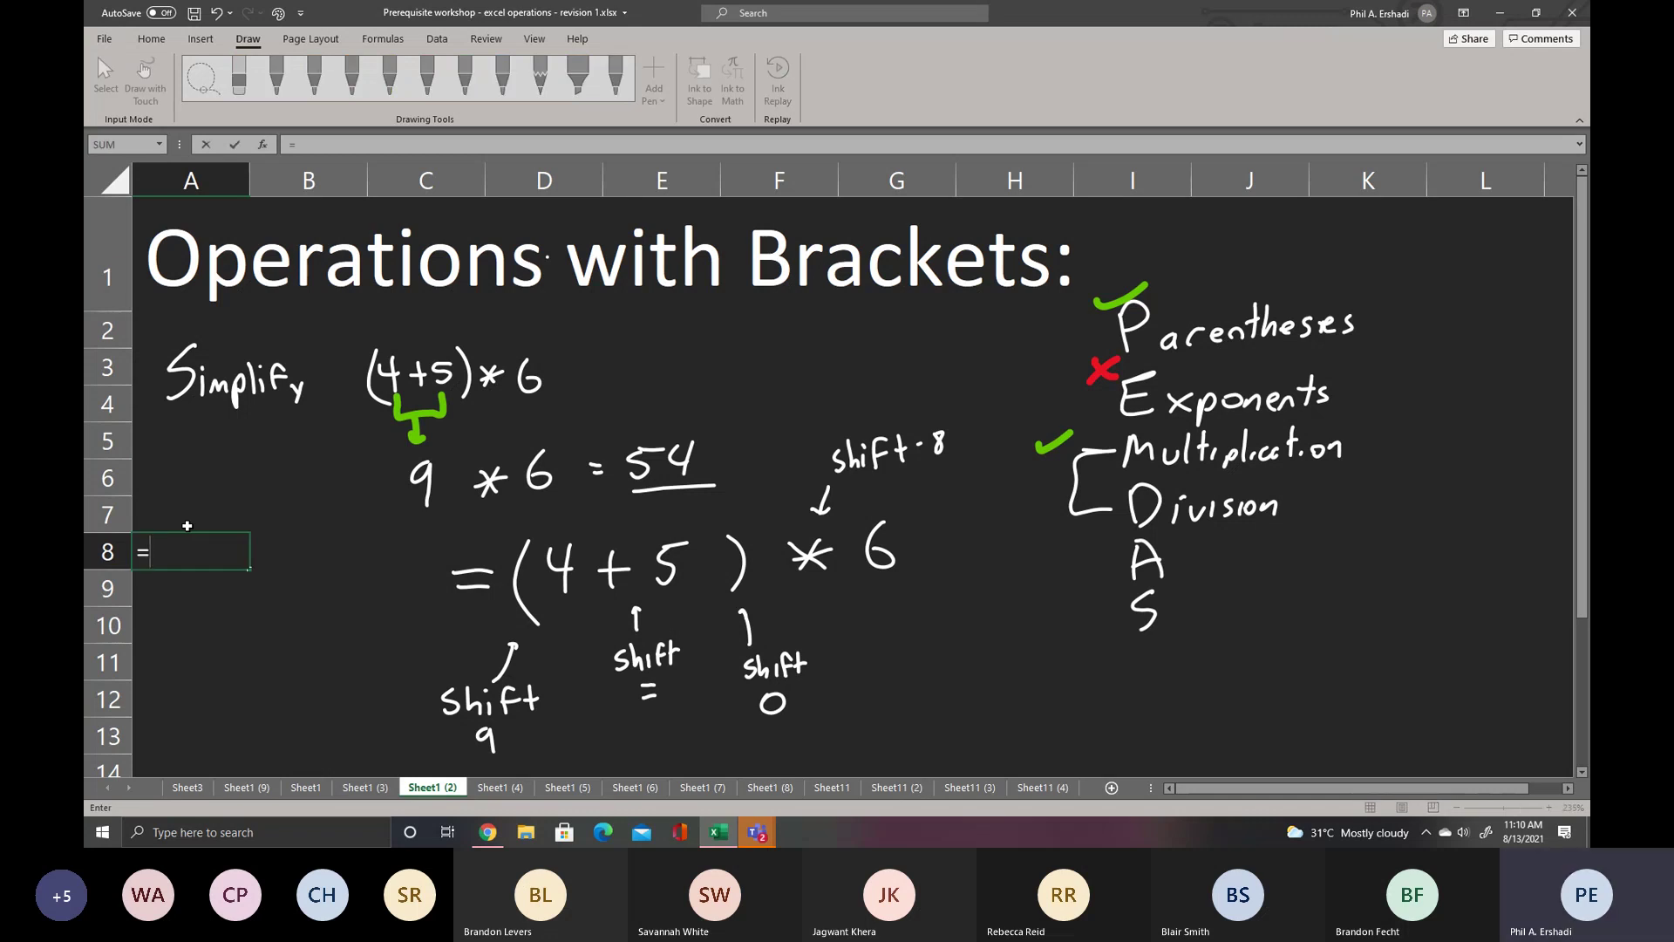
{"action": "type", "text": "(4+%"}
{"action": "key", "text": "BackSpace"}
{"action": "type", "text": "5"}
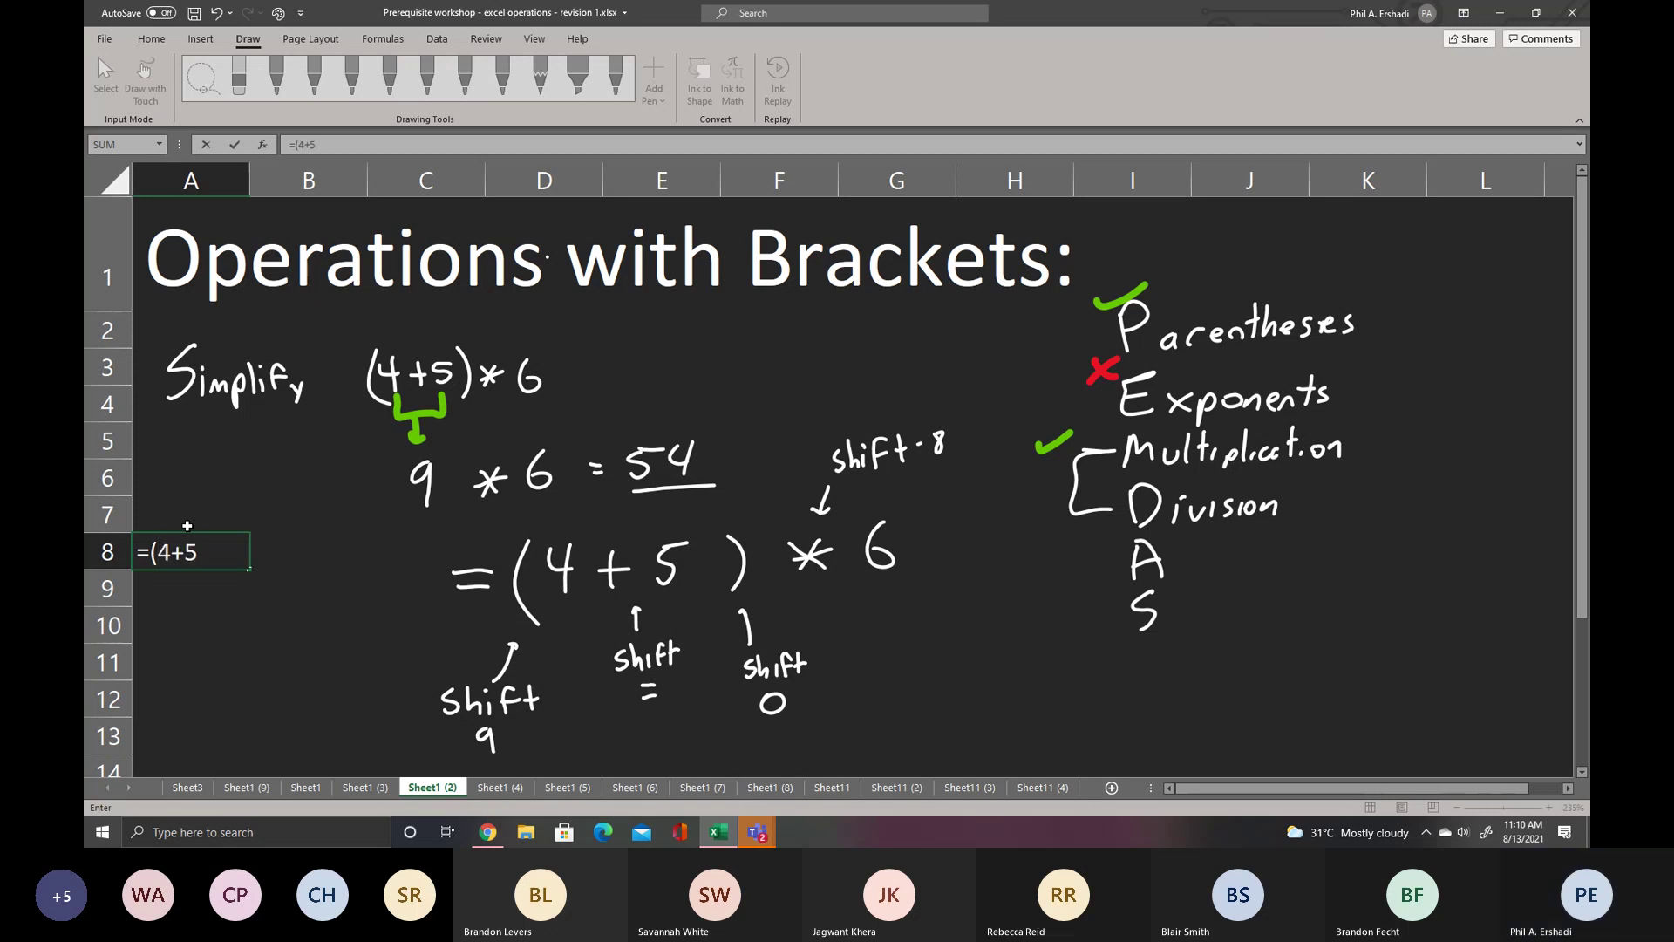
{"action": "type", "text": ")*"}
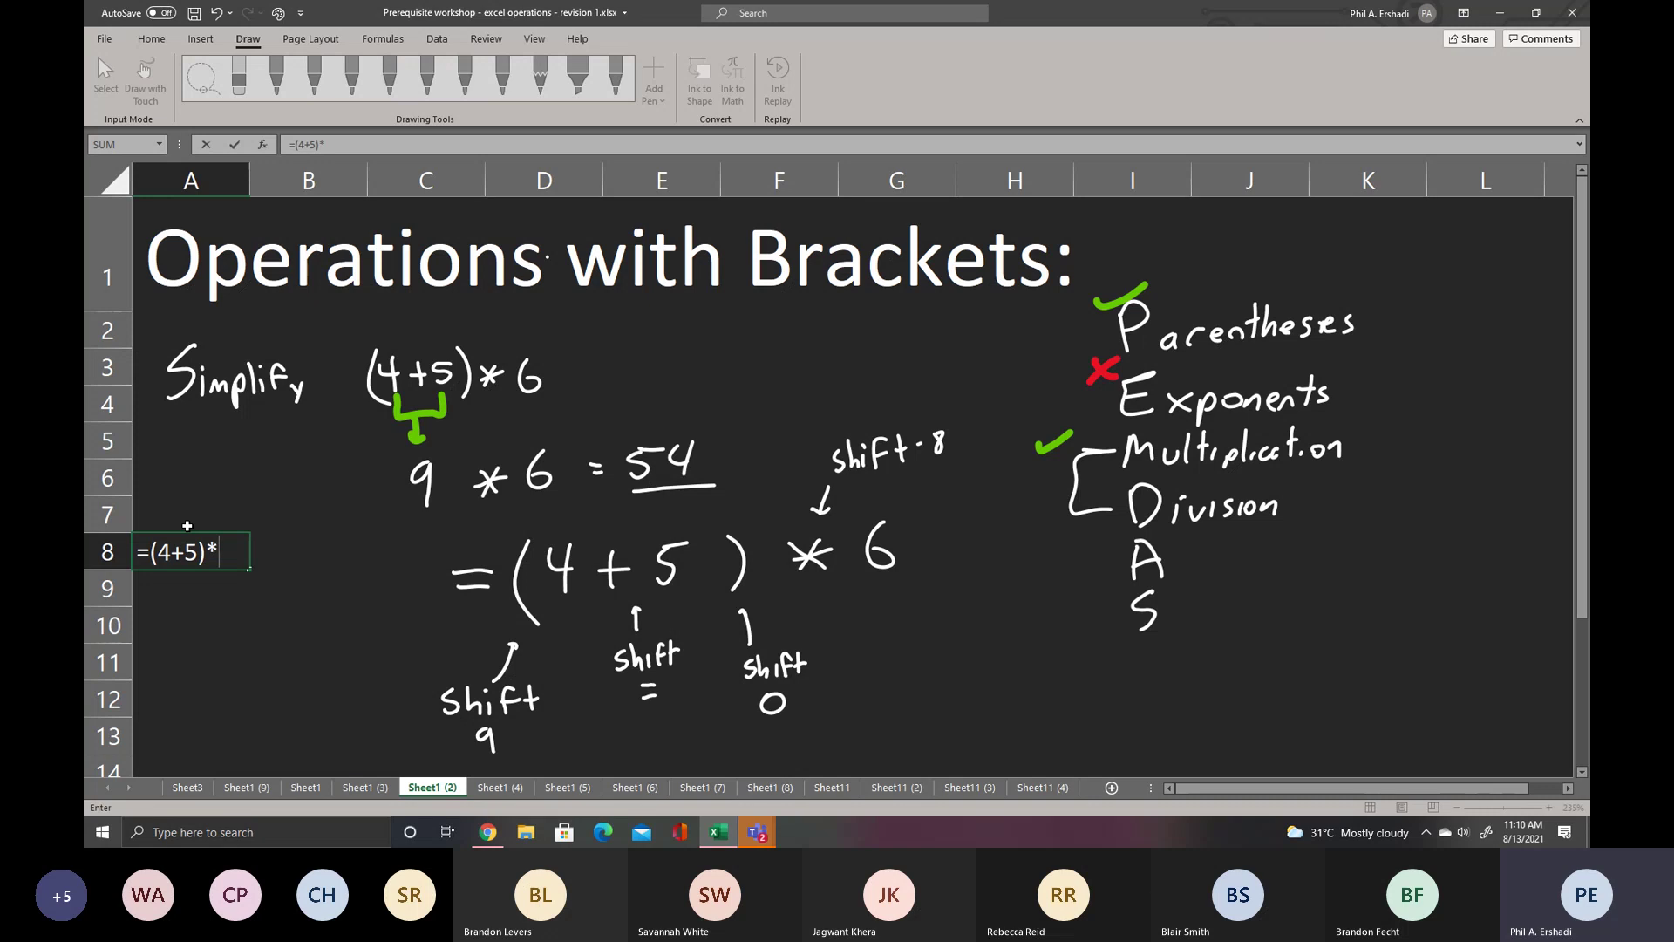
{"action": "type", "text": "6"}
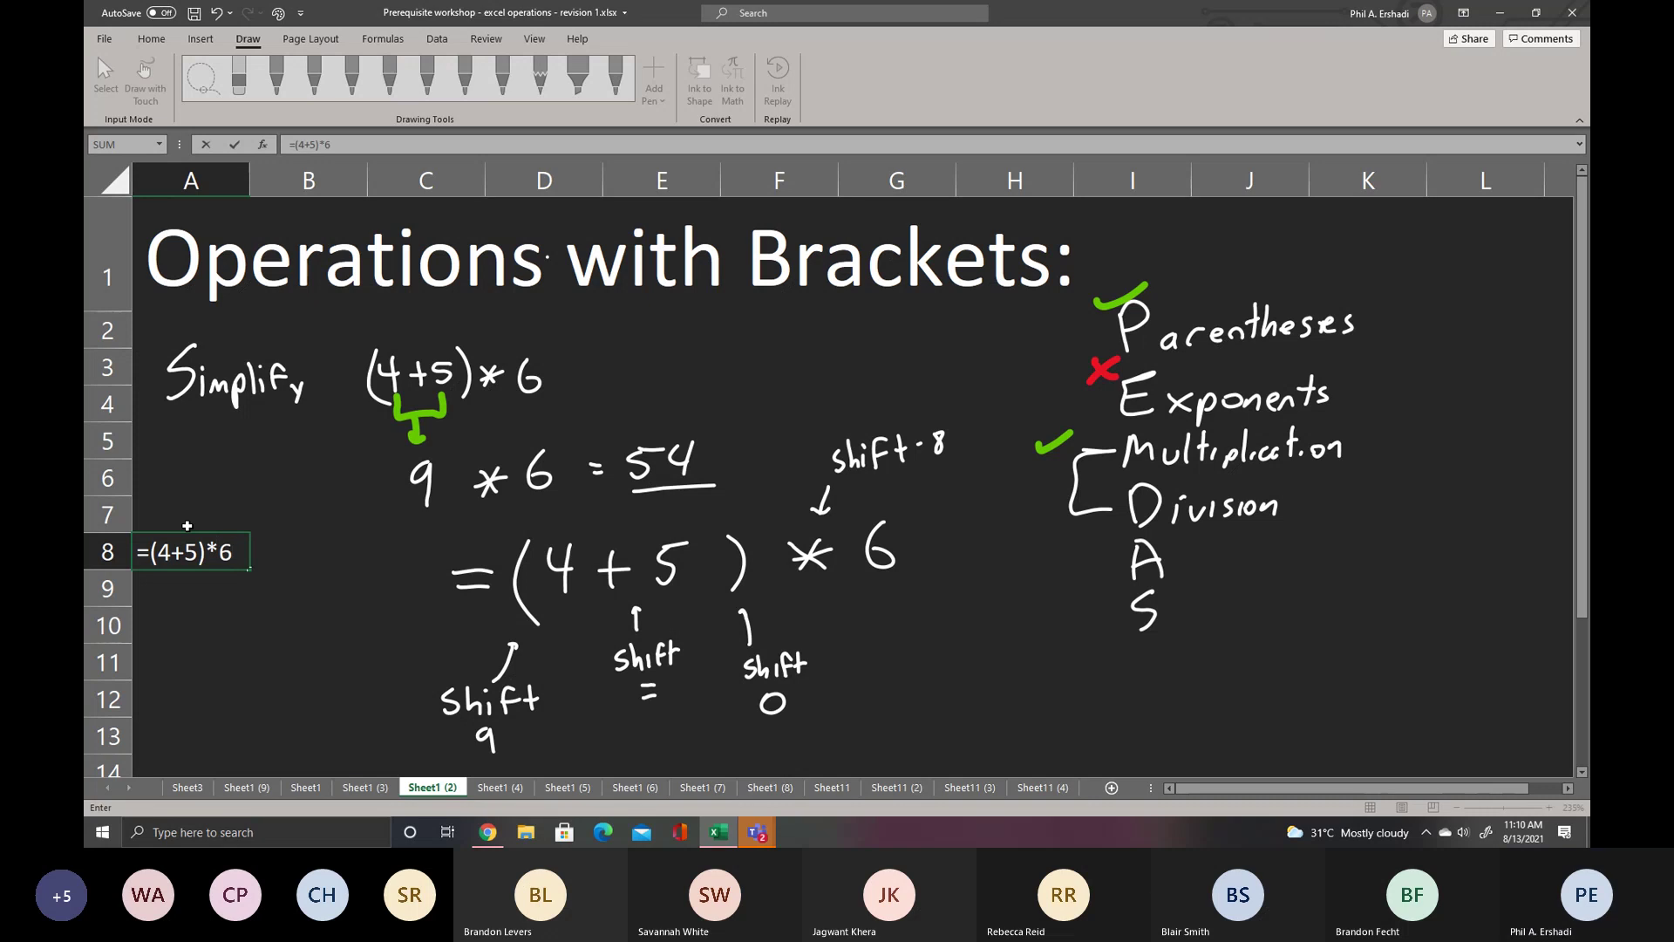
{"action": "key", "text": "ctrl+Return"}
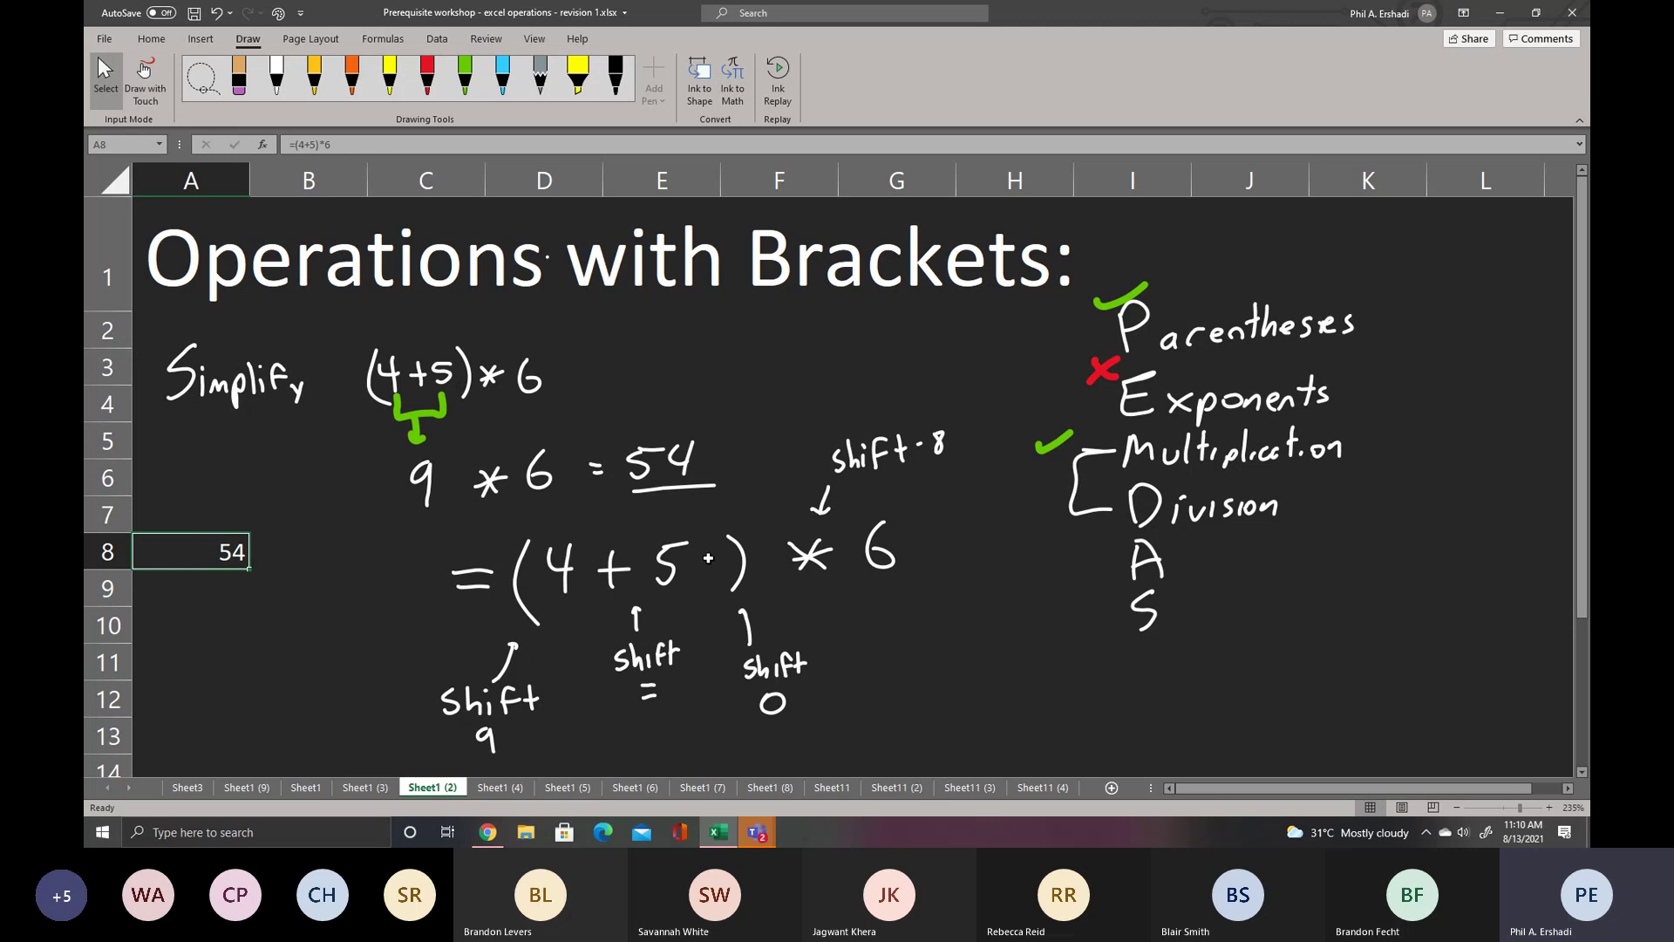
- On Sheet1 (4), select cell A6 and handwrite =14+3^2 in white below the exponent problem
{"action": "left_click", "coordinate": [504, 788]}
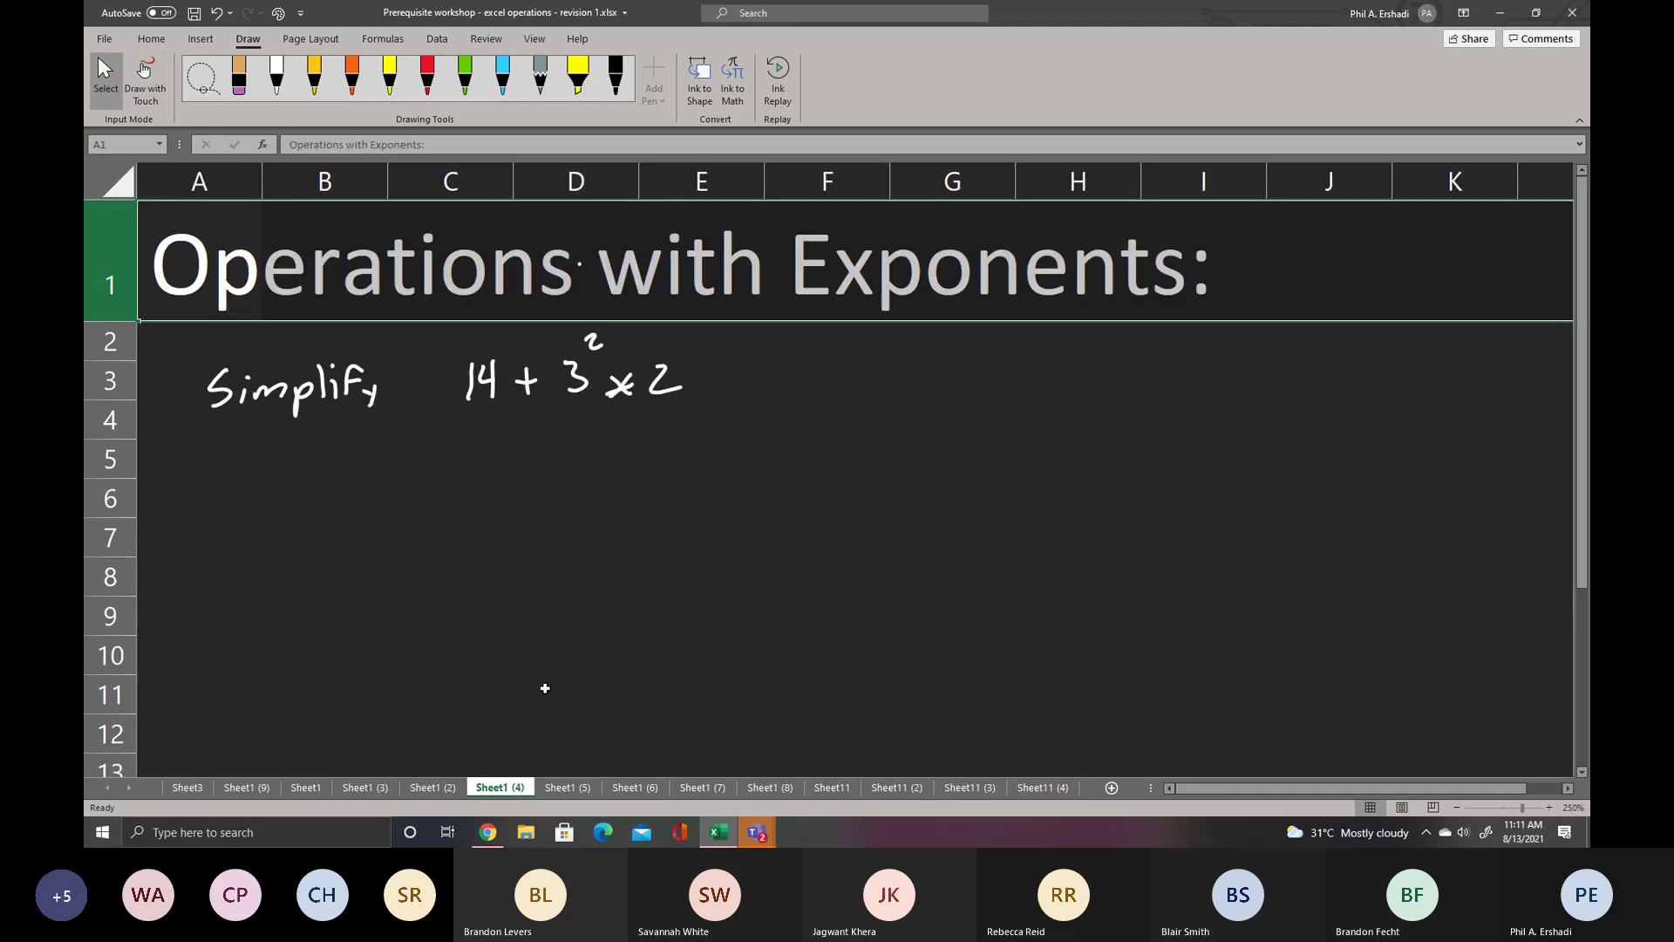
{"action": "left_click", "coordinate": [250, 487]}
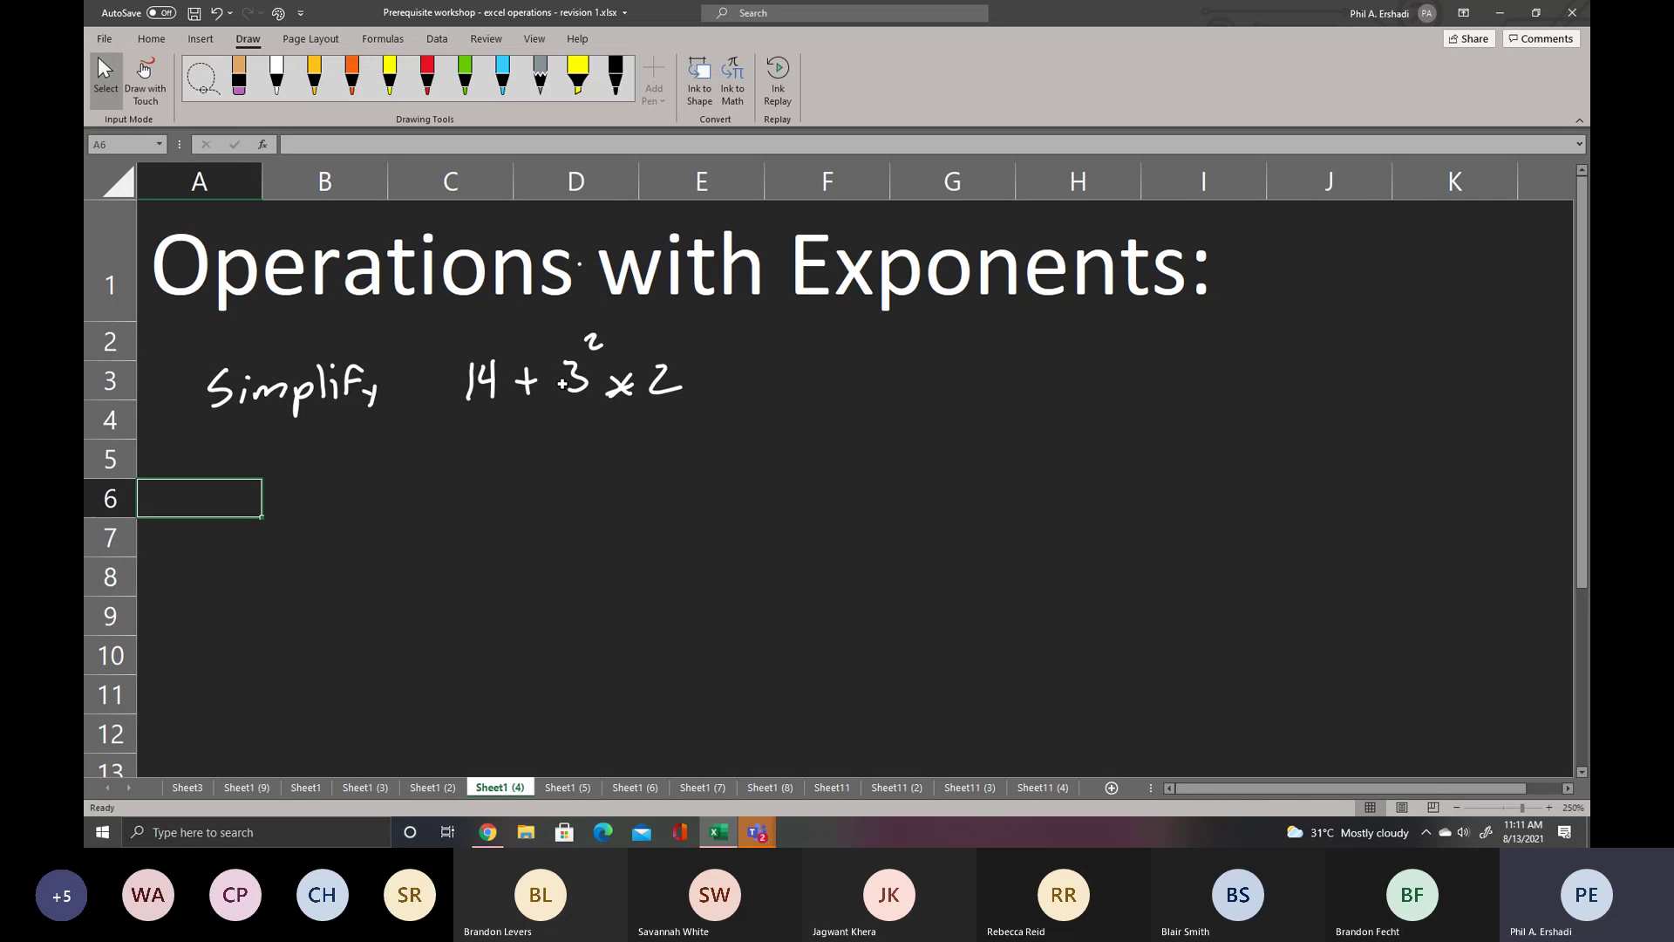
{"action": "left_click", "coordinate": [277, 79]}
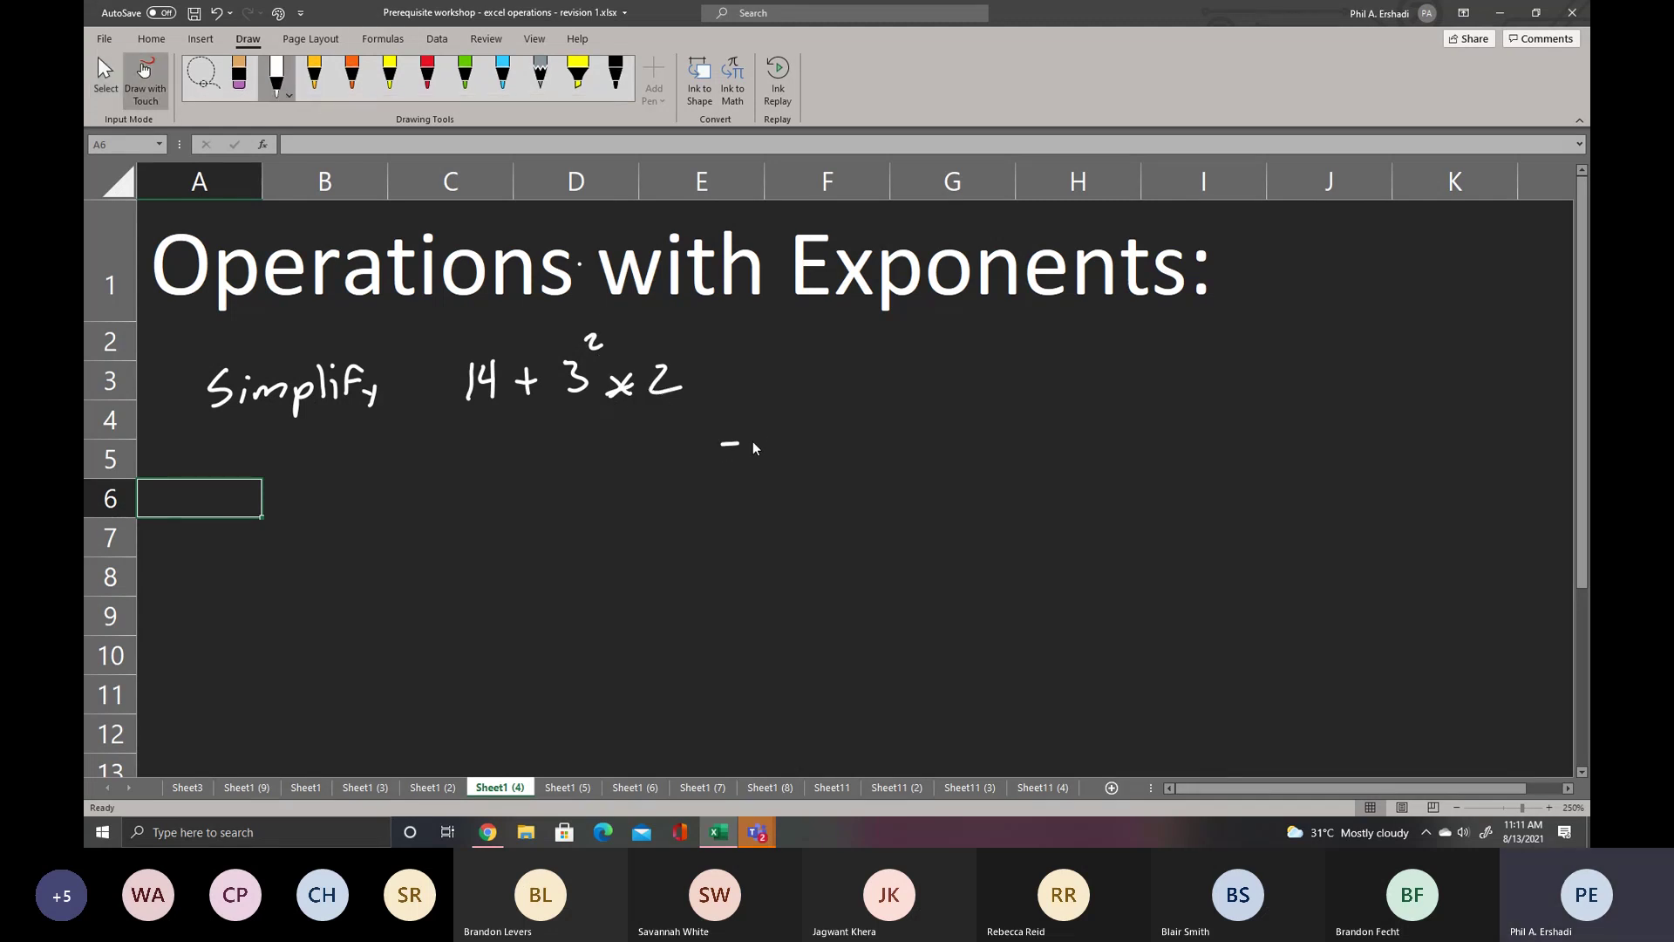
{"action": "left_click_drag", "start_coordinate": [752, 442], "coordinate": [771, 439]}
{"action": "mouse_move", "coordinate": [724, 459]}
{"action": "left_mouse_down"}
{"action": "mouse_move", "coordinate": [772, 452]}
{"action": "mouse_move", "coordinate": [797, 471]}
{"action": "left_mouse_up"}
{"action": "mouse_move", "coordinate": [835, 407]}
{"action": "left_mouse_down"}
{"action": "mouse_move", "coordinate": [837, 469]}
{"action": "mouse_move", "coordinate": [919, 436]}
{"action": "left_mouse_up"}
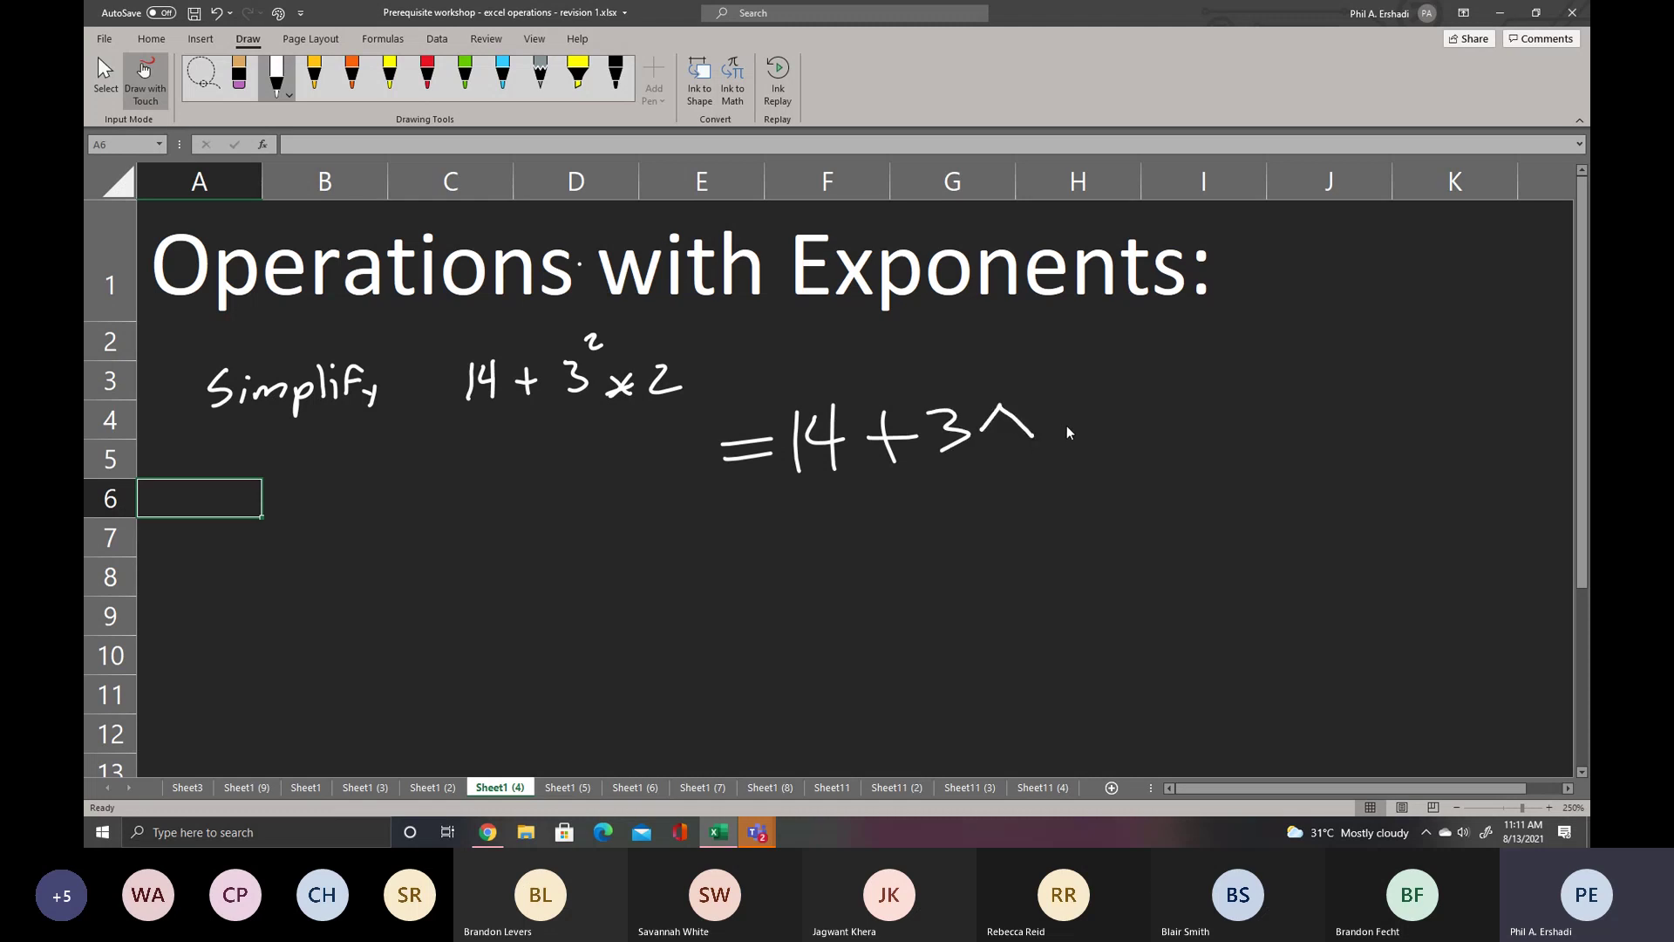
- Add a handwritten "carat shift-6" note below the ^ symbol, with a connecting line and an underline beneath shift-6
{"action": "left_click_drag", "start_coordinate": [990, 547], "coordinate": [996, 454]}
{"action": "left_click_drag", "start_coordinate": [1048, 569], "coordinate": [1054, 585]}
{"action": "left_click_drag", "start_coordinate": [1039, 563], "coordinate": [1058, 559]}
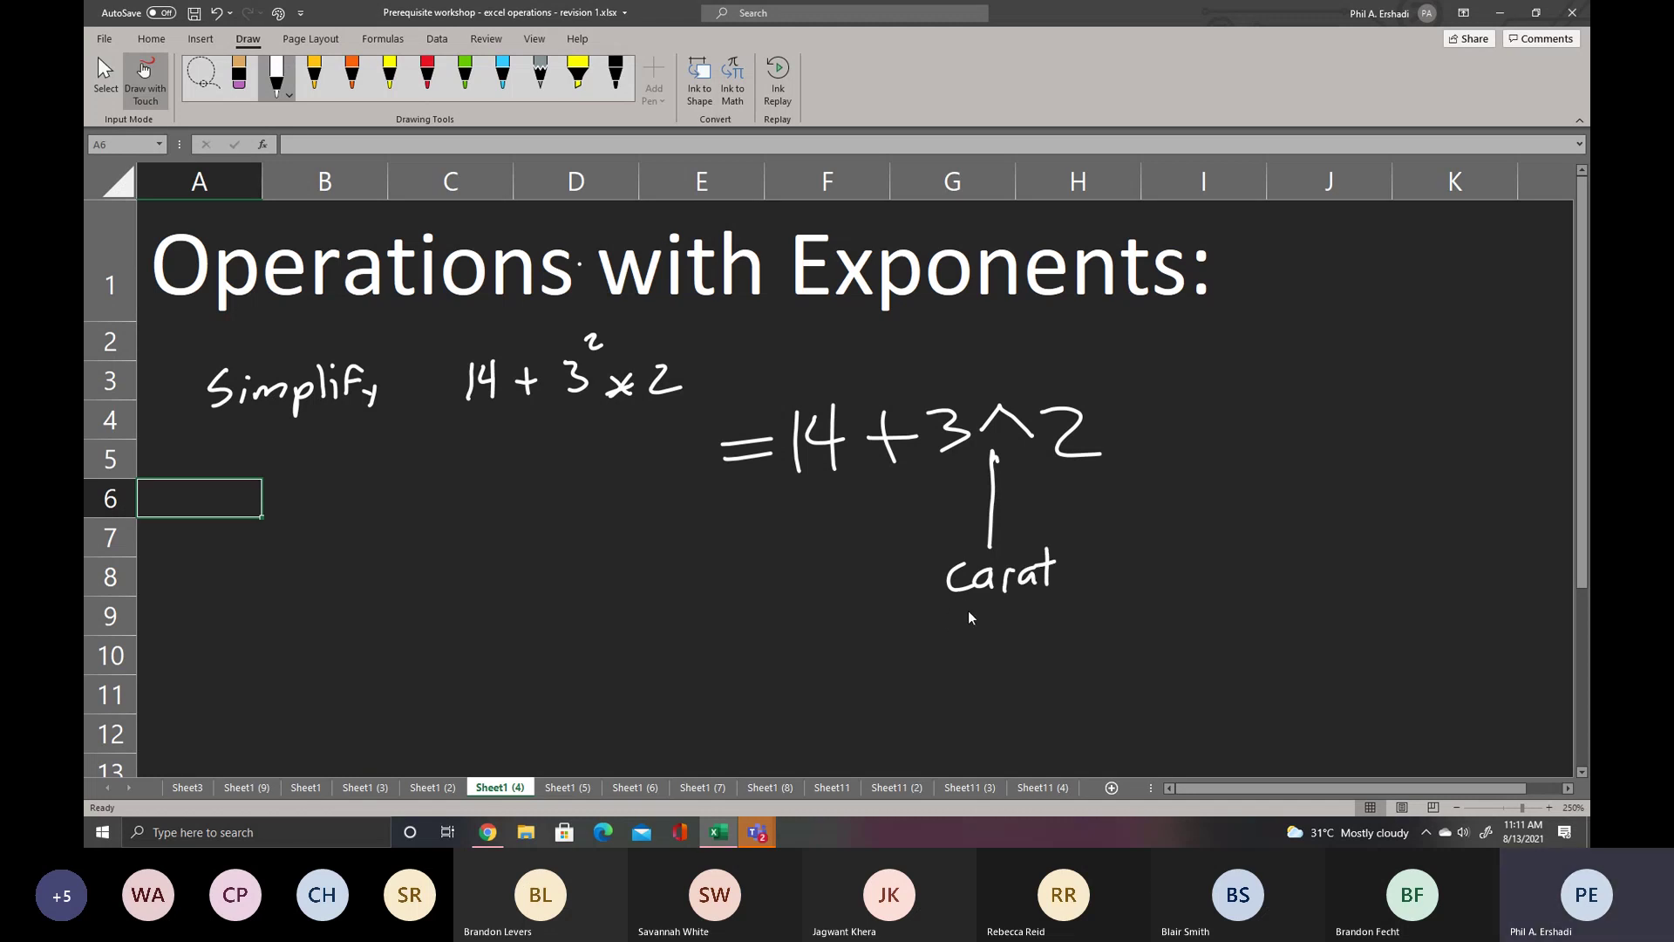
{"action": "left_click_drag", "start_coordinate": [960, 610], "coordinate": [975, 643]}
{"action": "left_click_drag", "start_coordinate": [986, 627], "coordinate": [986, 643]}
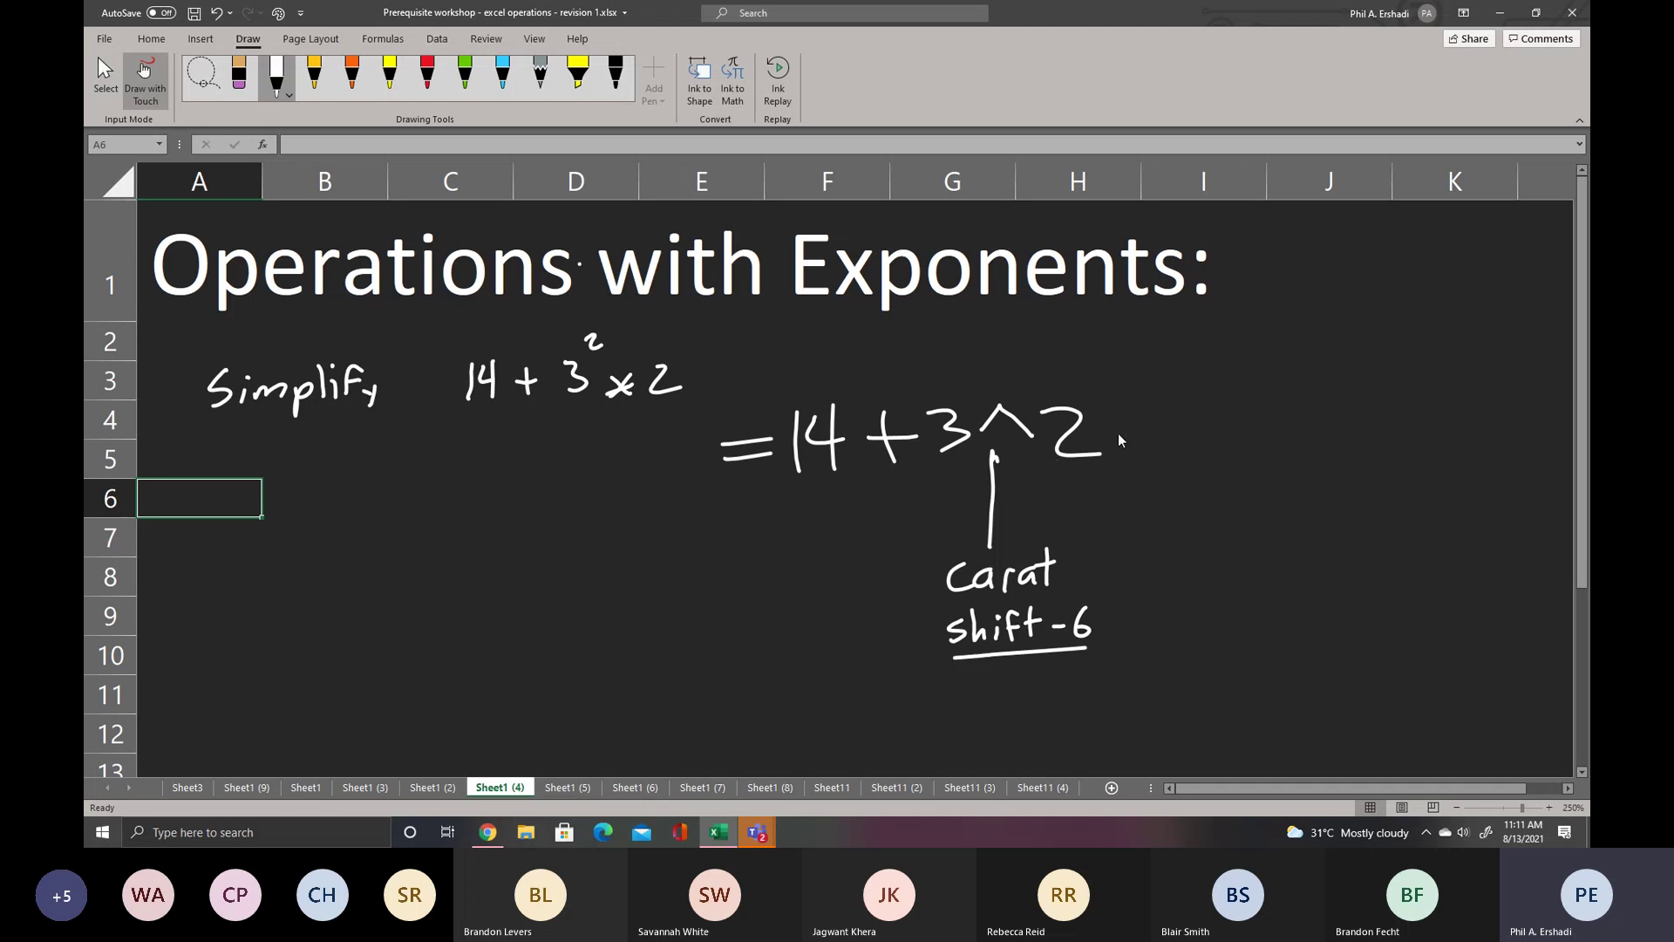
- Finish the handwritten exponent formula with * 2 and write PEMDAS vertically beside it
{"action": "left_click_drag", "start_coordinate": [1136, 415], "coordinate": [1158, 446]}
{"action": "mouse_move", "coordinate": [1160, 413]}
{"action": "left_mouse_down"}
{"action": "mouse_move", "coordinate": [1133, 446]}
{"action": "mouse_move", "coordinate": [1171, 424]}
{"action": "left_mouse_up"}
{"action": "left_click_drag", "start_coordinate": [1317, 287], "coordinate": [1333, 408]}
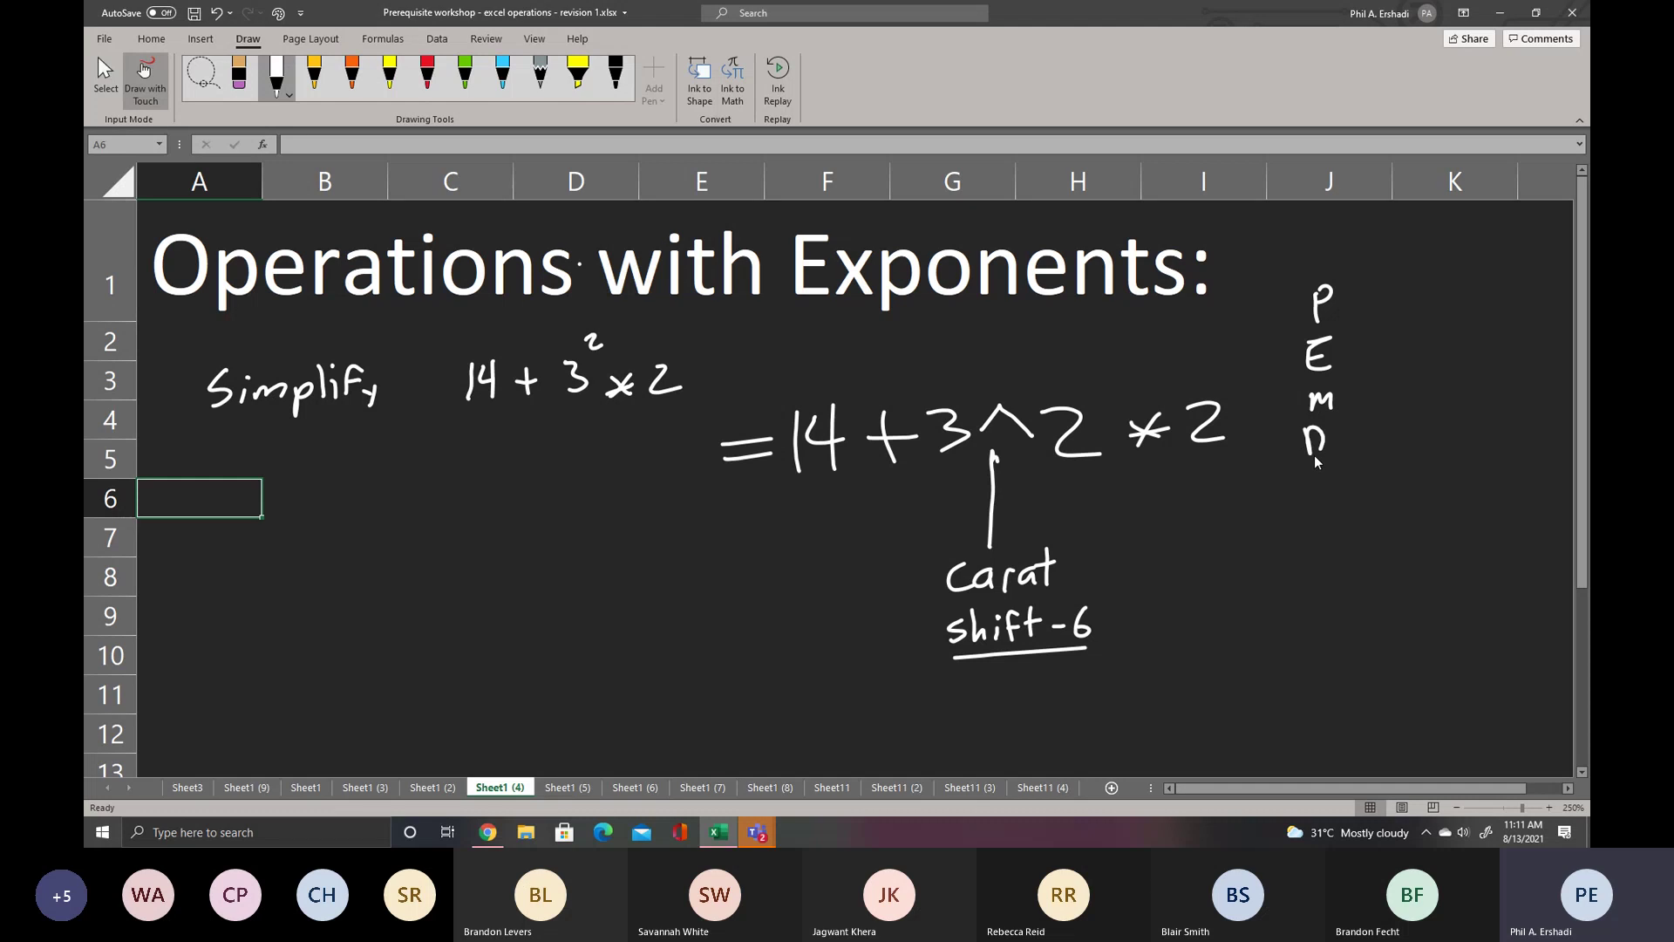
{"action": "left_click_drag", "start_coordinate": [1310, 476], "coordinate": [1319, 493]}
{"action": "left_click_drag", "start_coordinate": [1319, 514], "coordinate": [1308, 534]}
- Draw a green box around 3^2 in the handwritten formula
{"action": "left_click", "coordinate": [465, 74]}
{"action": "mouse_move", "coordinate": [913, 369]}
{"action": "left_mouse_down"}
{"action": "mouse_move", "coordinate": [929, 455]}
{"action": "mouse_move", "coordinate": [1046, 369]}
{"action": "mouse_move", "coordinate": [1111, 478]}
{"action": "left_mouse_up"}
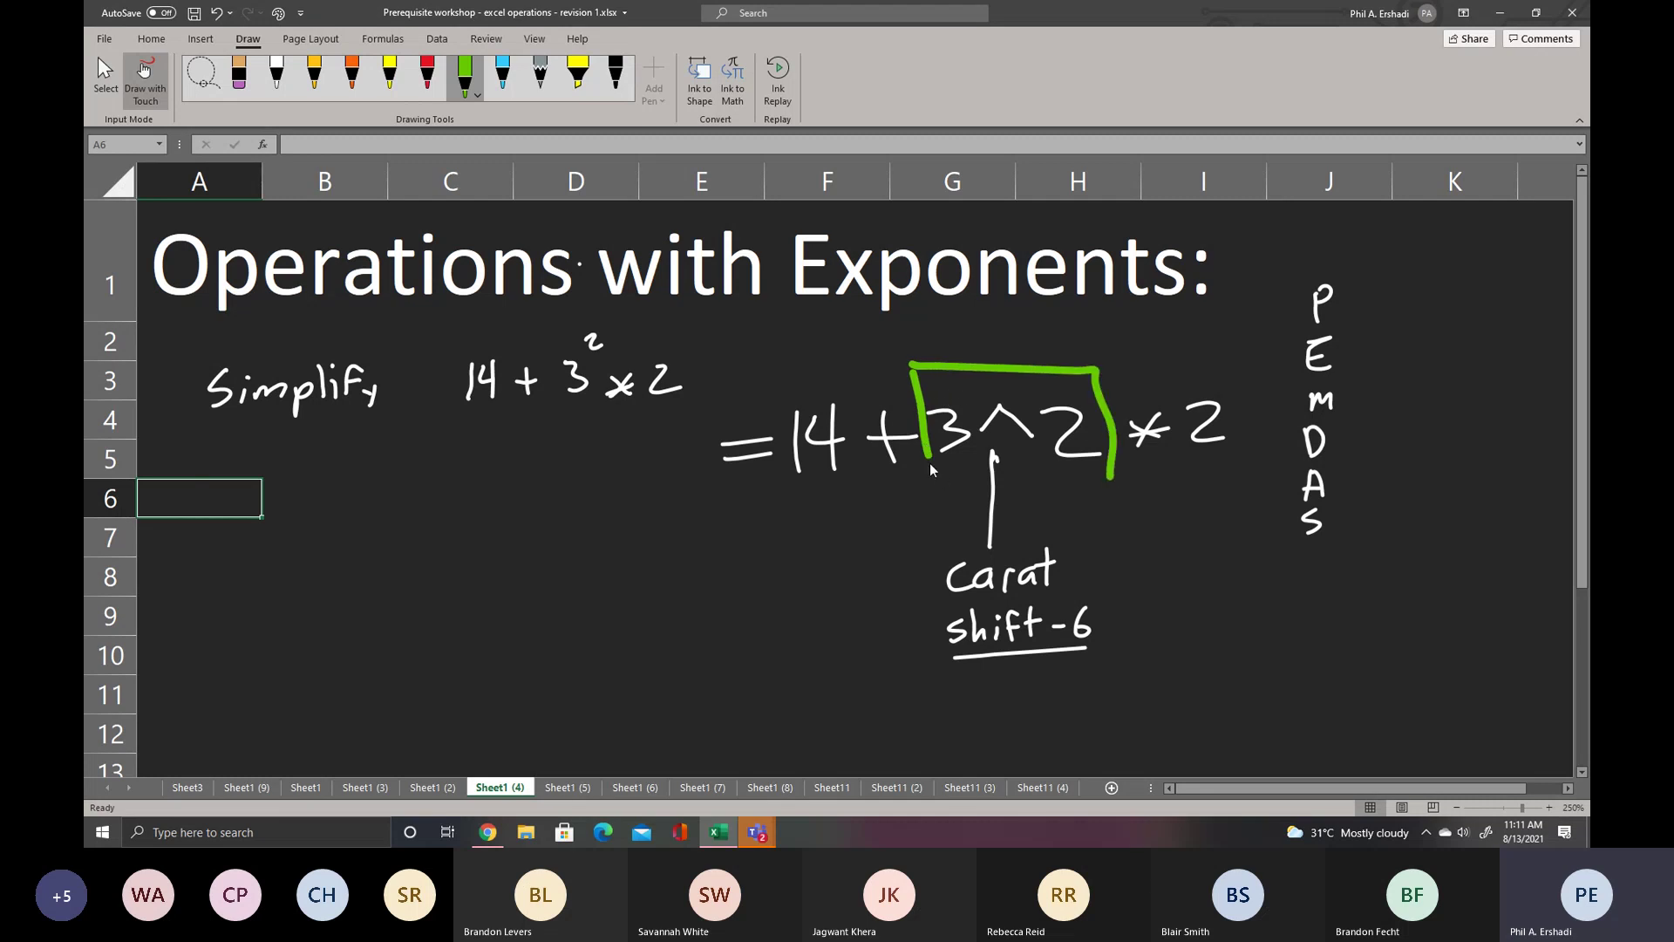
{"action": "left_click_drag", "start_coordinate": [929, 463], "coordinate": [1103, 466]}
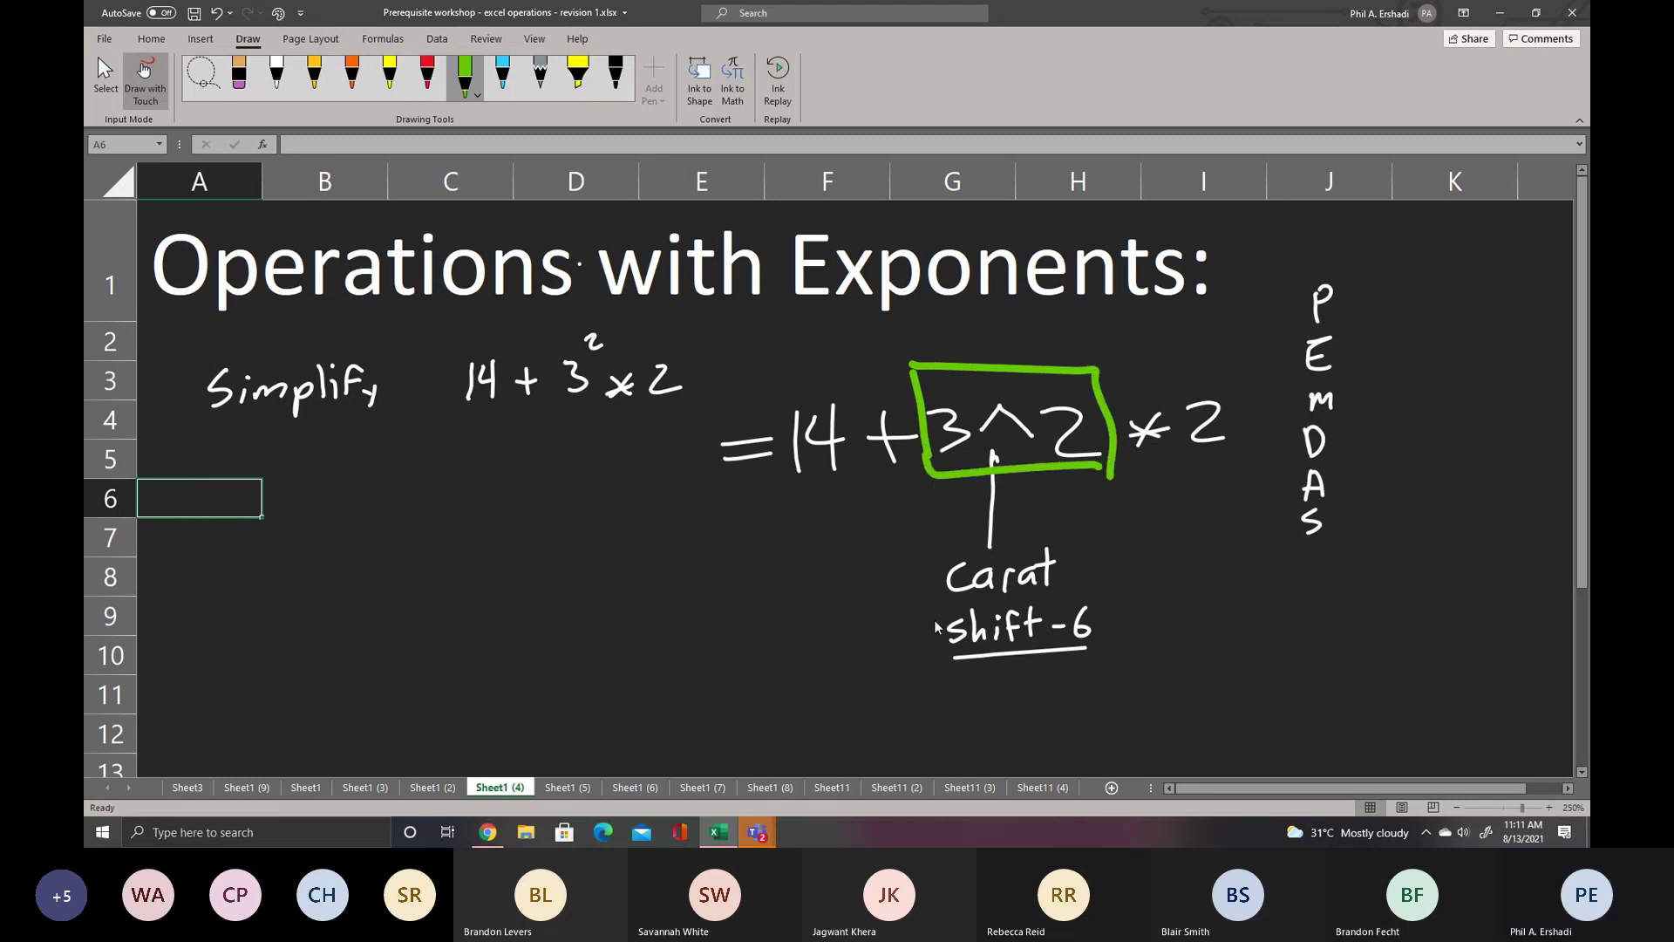
- Enter the formula =14+3^2*2 in cell A6 and keep that cell selected
{"action": "left_click", "coordinate": [105, 74]}
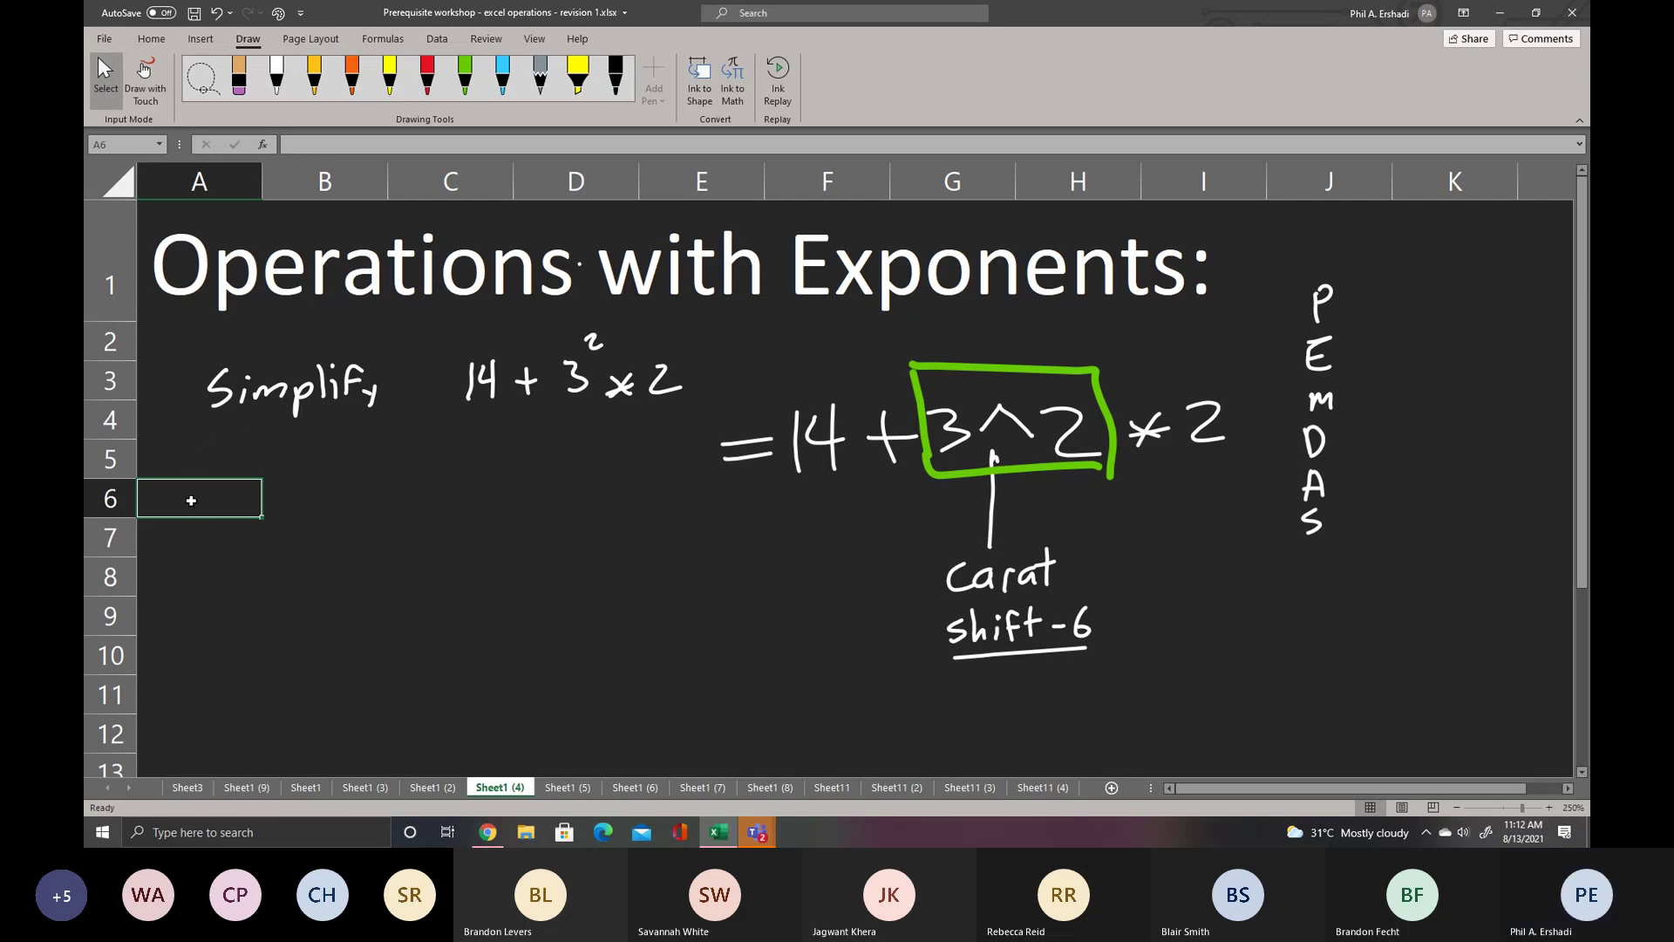
{"action": "type", "text": "="}
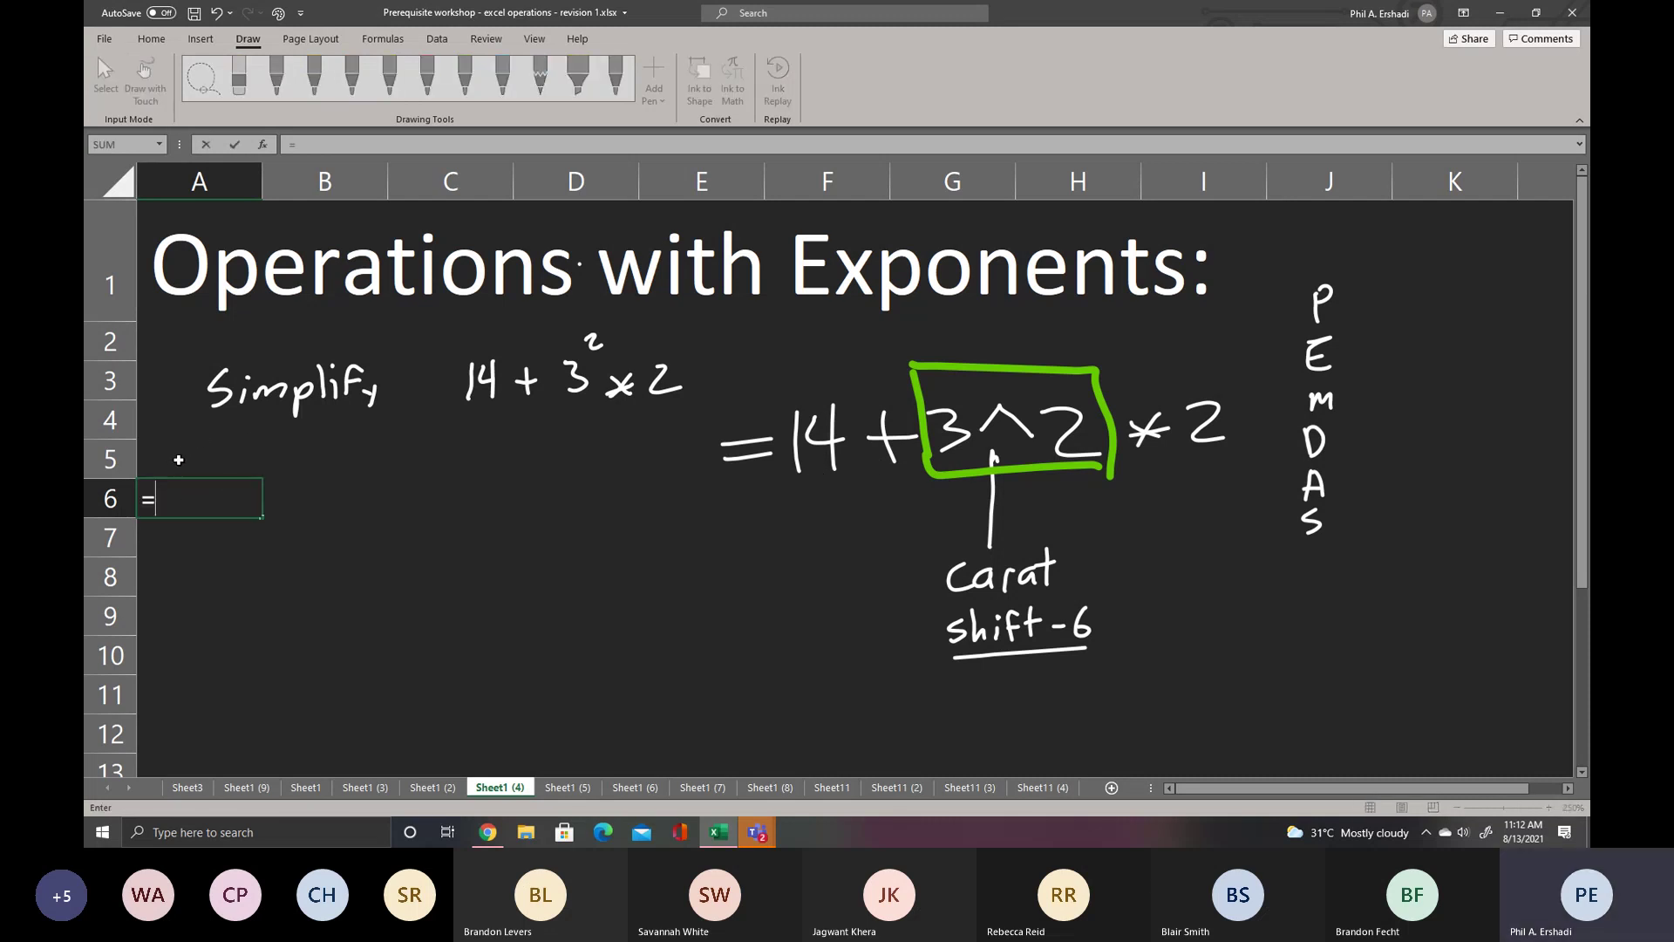
{"action": "type", "text": "14+"}
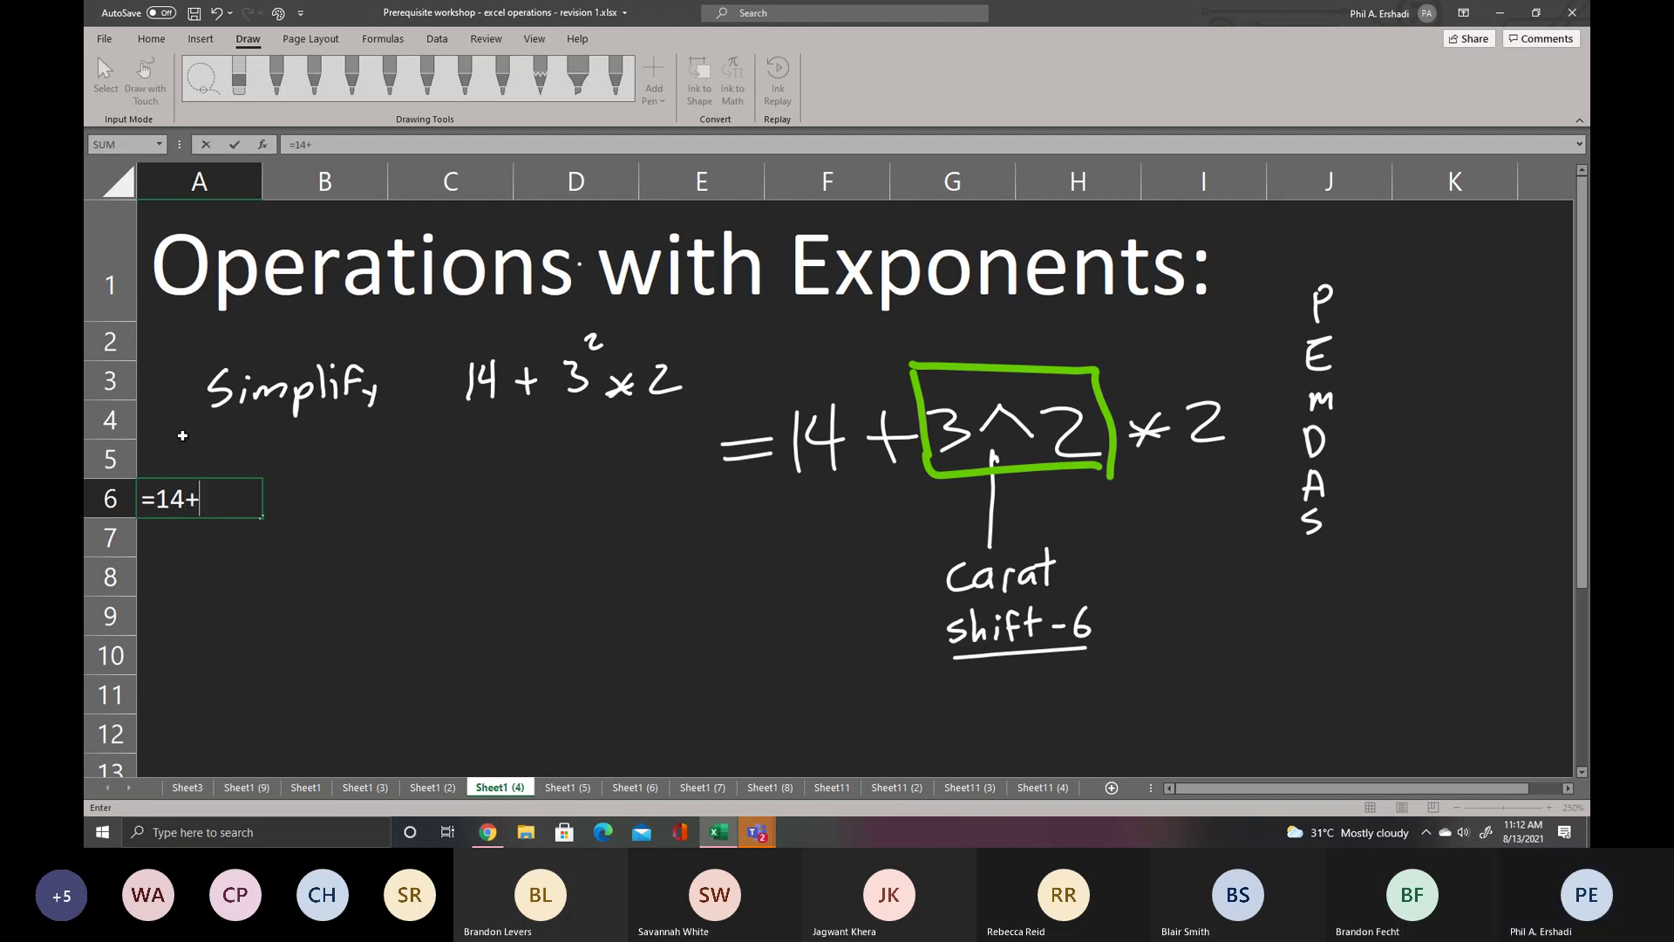
{"action": "type", "text": "3^"}
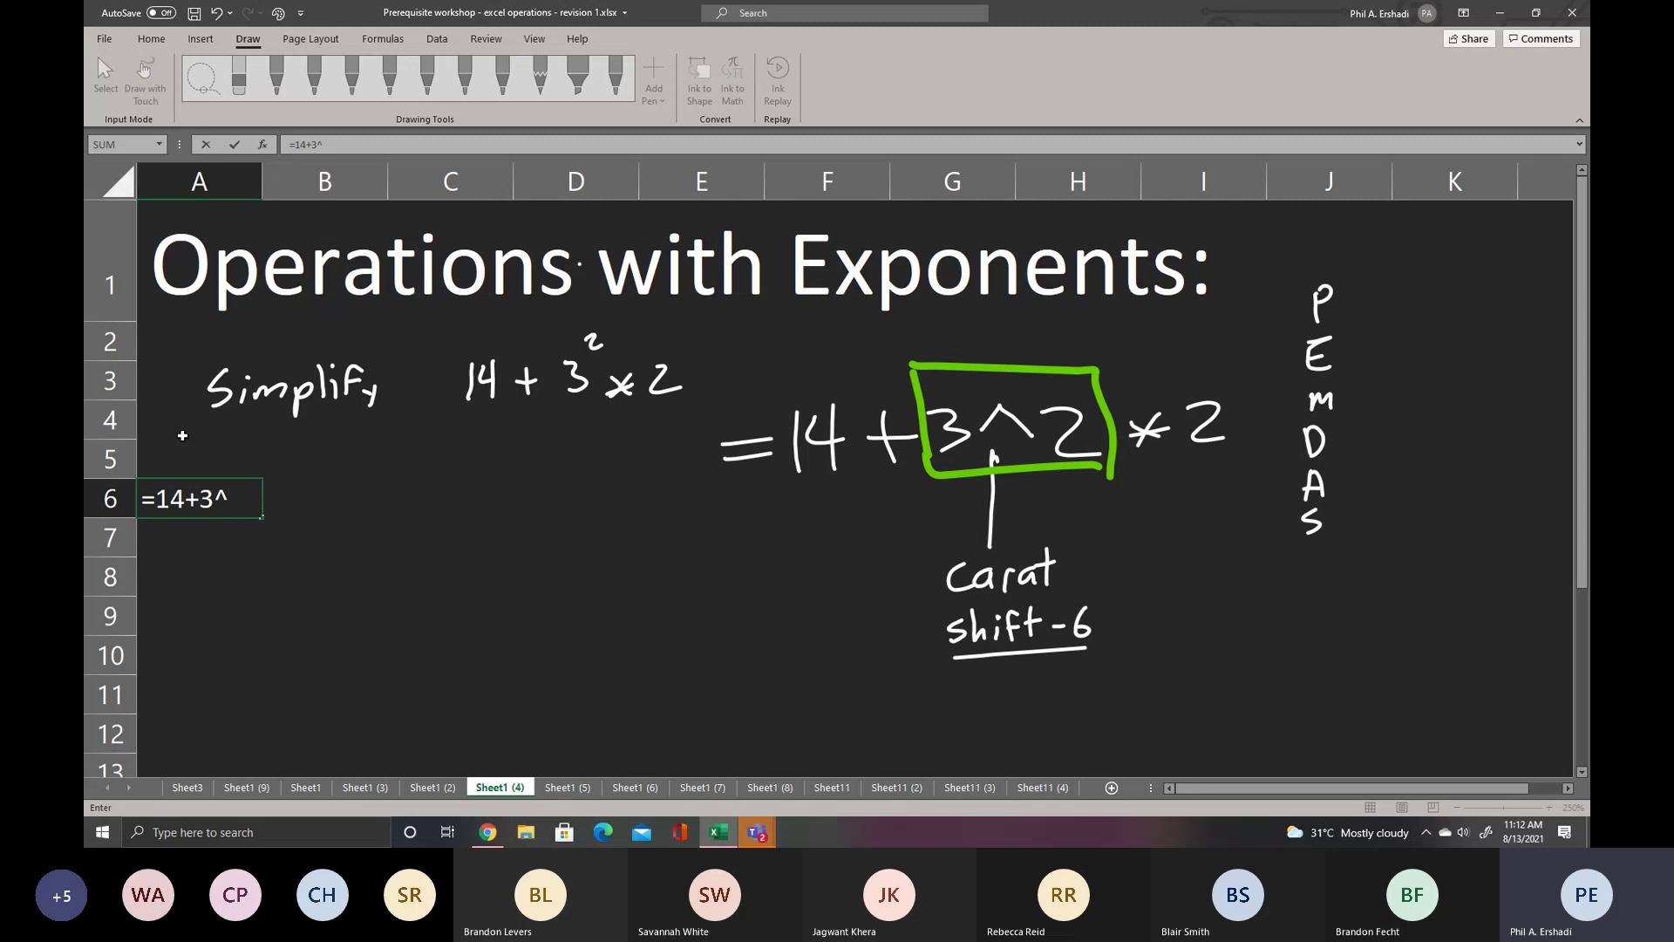
{"action": "type", "text": "2*2"}
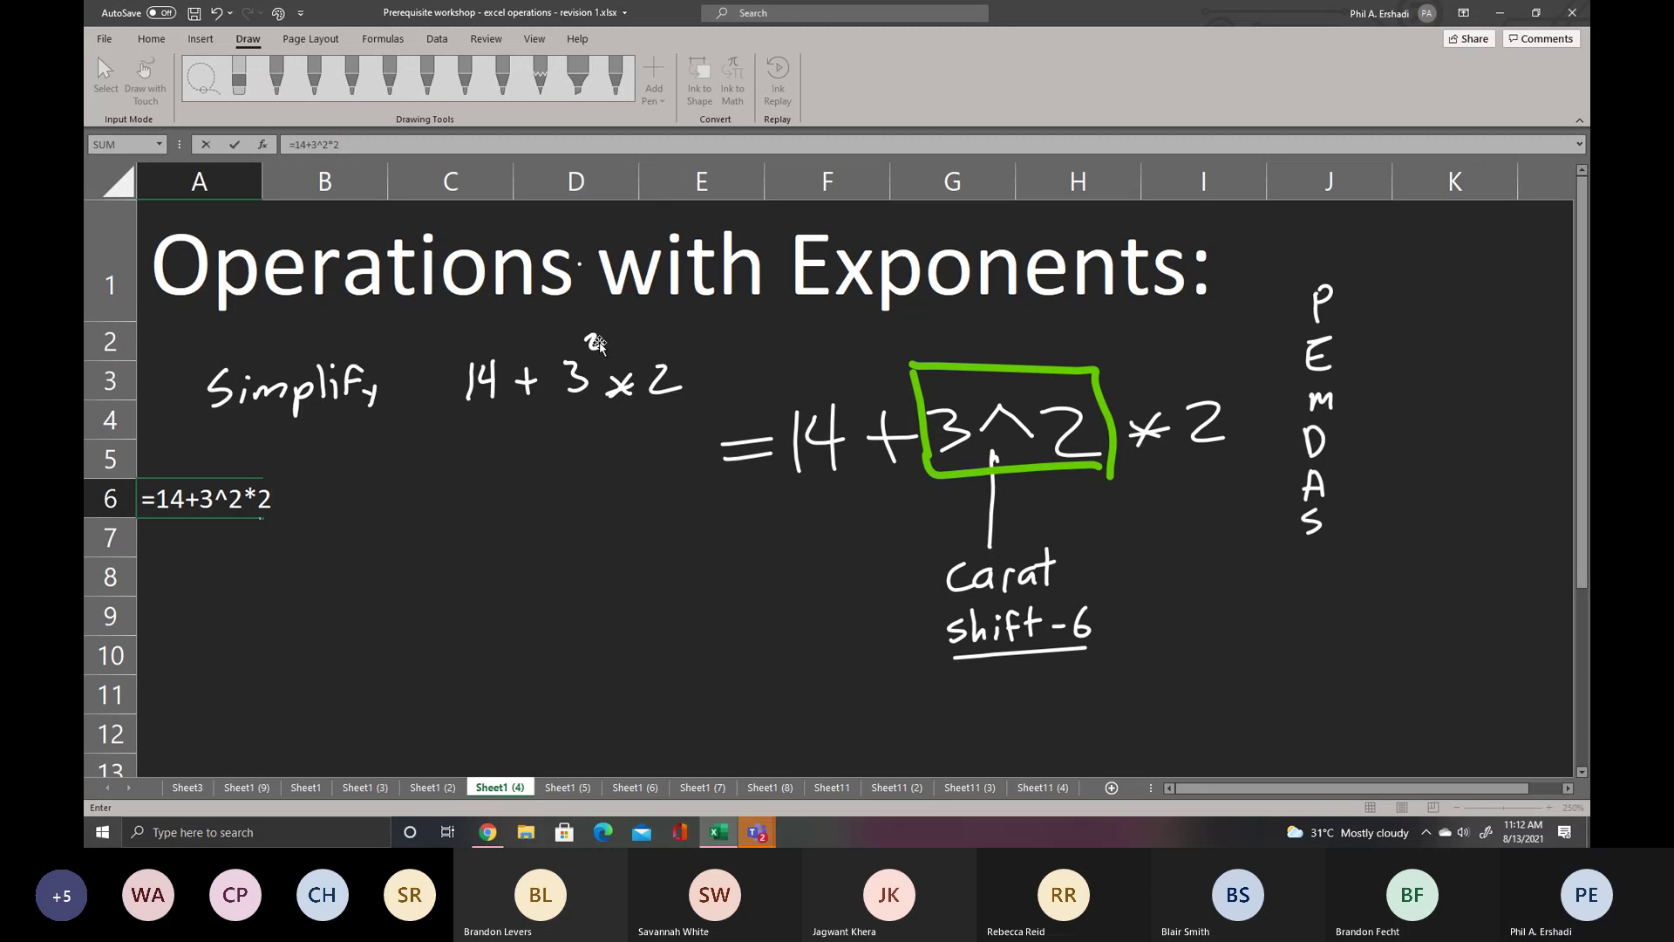
{"action": "key", "text": "ctrl+Return"}
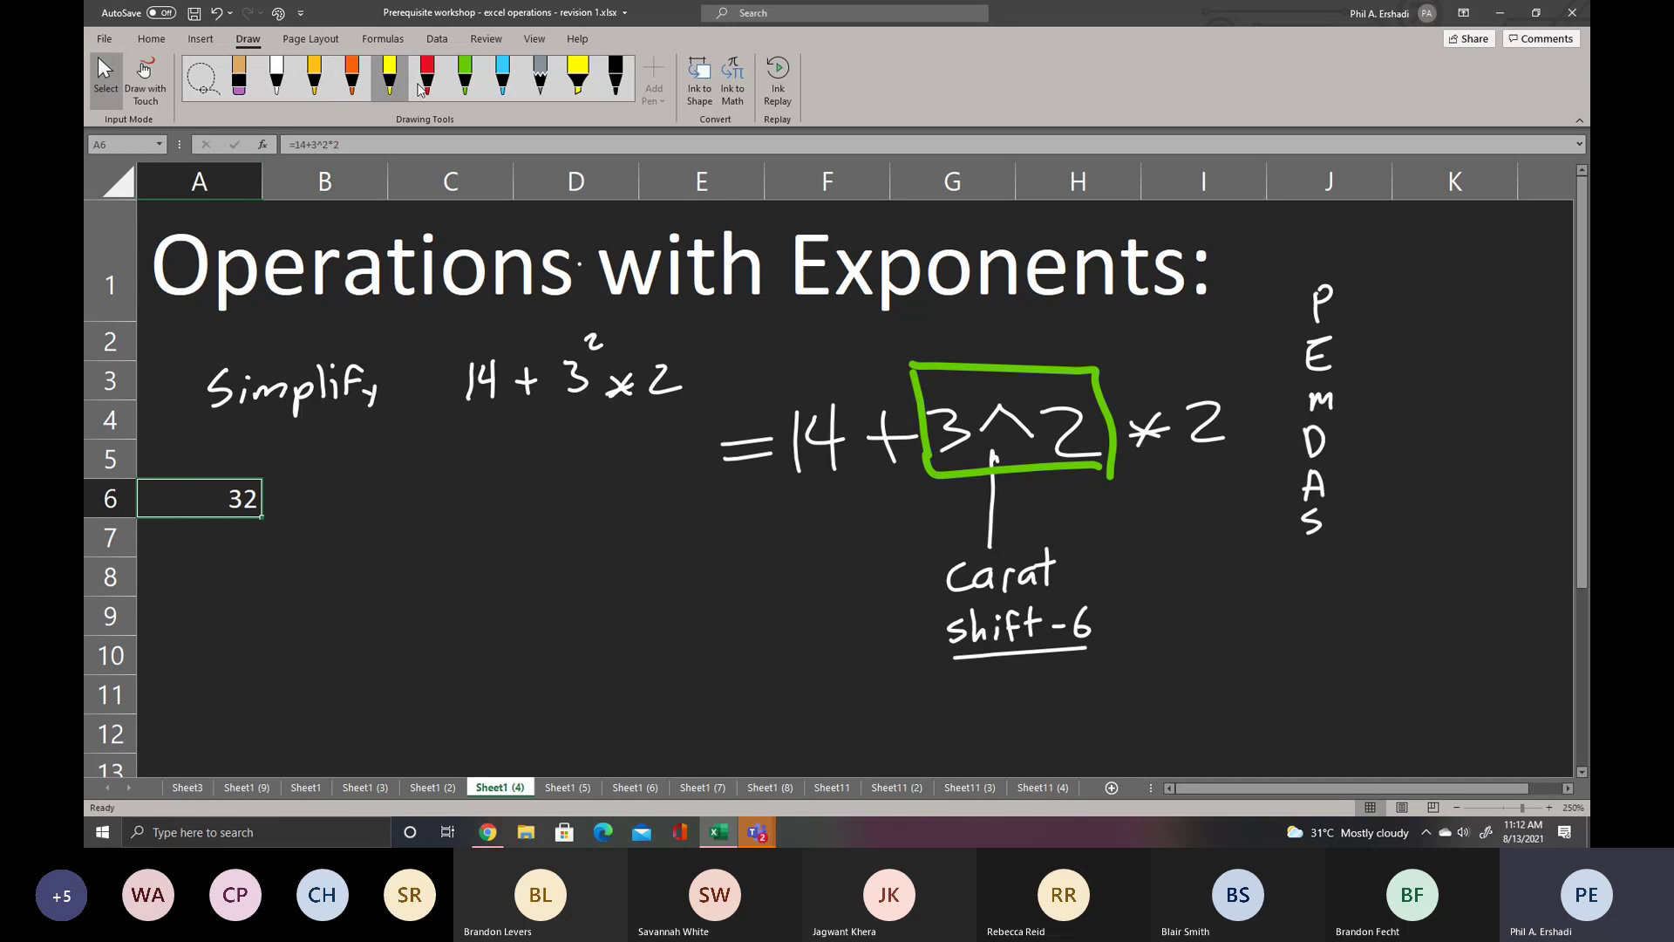
- Add a white handwritten "shift 8" note above the asterisk, with an arrow pointing down at it
{"action": "left_click", "coordinate": [277, 76]}
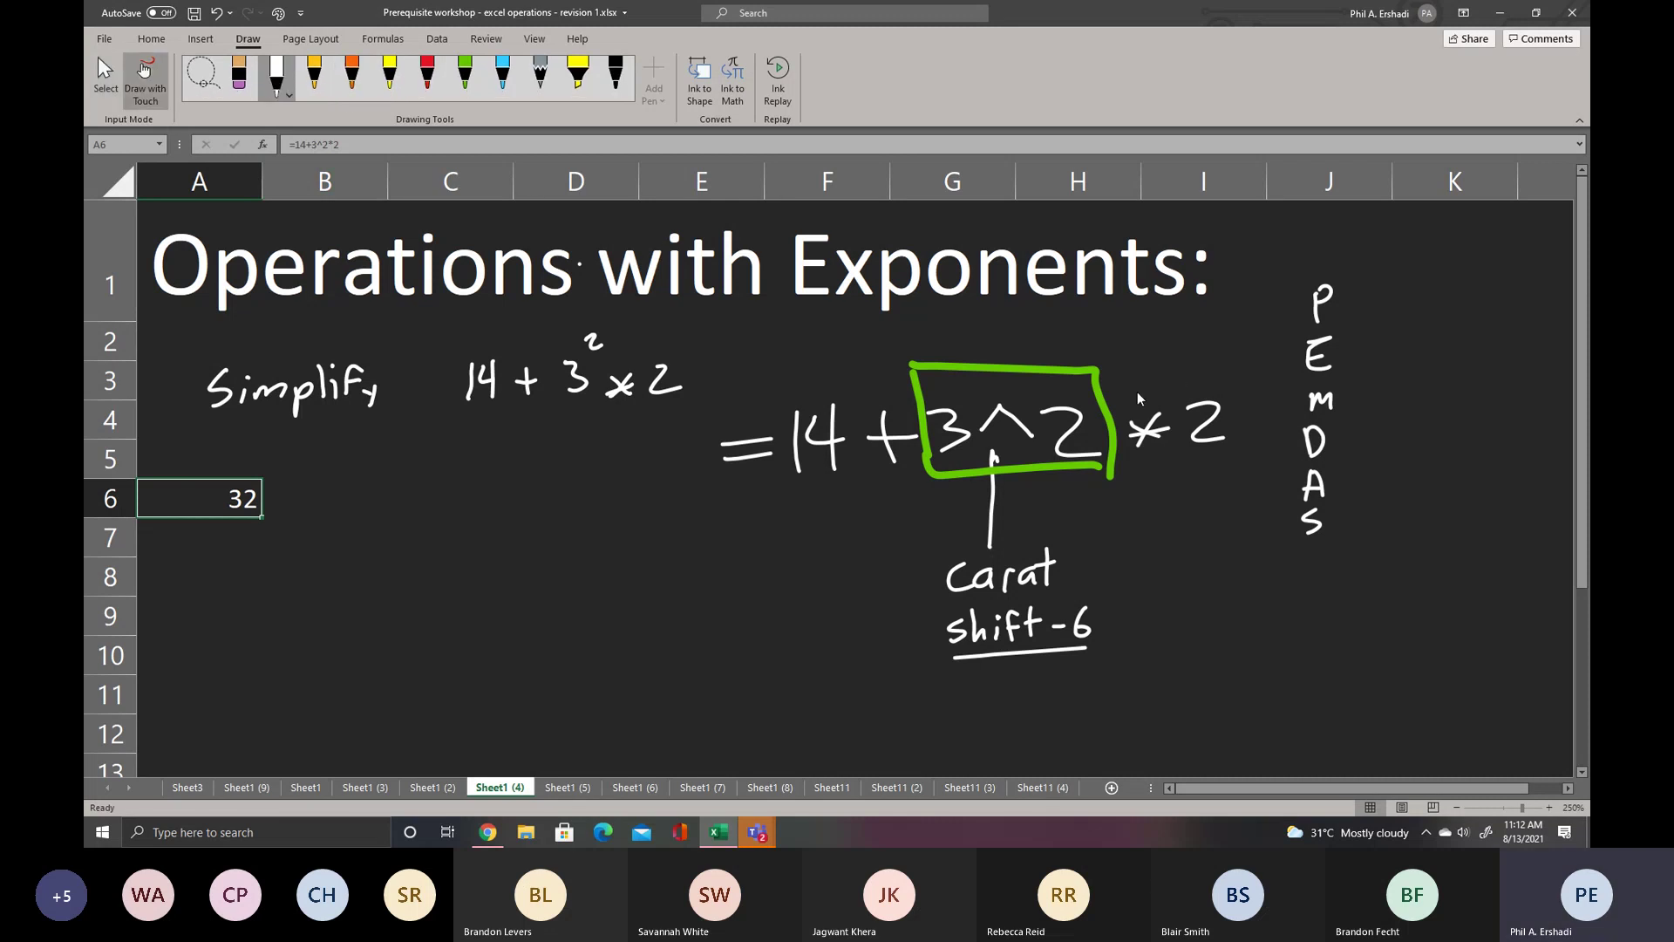
{"action": "mouse_move", "coordinate": [1148, 358]}
{"action": "left_mouse_down"}
{"action": "mouse_move", "coordinate": [1142, 394]}
{"action": "mouse_move", "coordinate": [1136, 343]}
{"action": "mouse_move", "coordinate": [1194, 346]}
{"action": "left_mouse_up"}
{"action": "left_click_drag", "start_coordinate": [1172, 332], "coordinate": [1218, 335]}
{"action": "left_click_drag", "start_coordinate": [1209, 327], "coordinate": [1209, 344]}
{"action": "left_click_drag", "start_coordinate": [1231, 320], "coordinate": [1230, 337]}
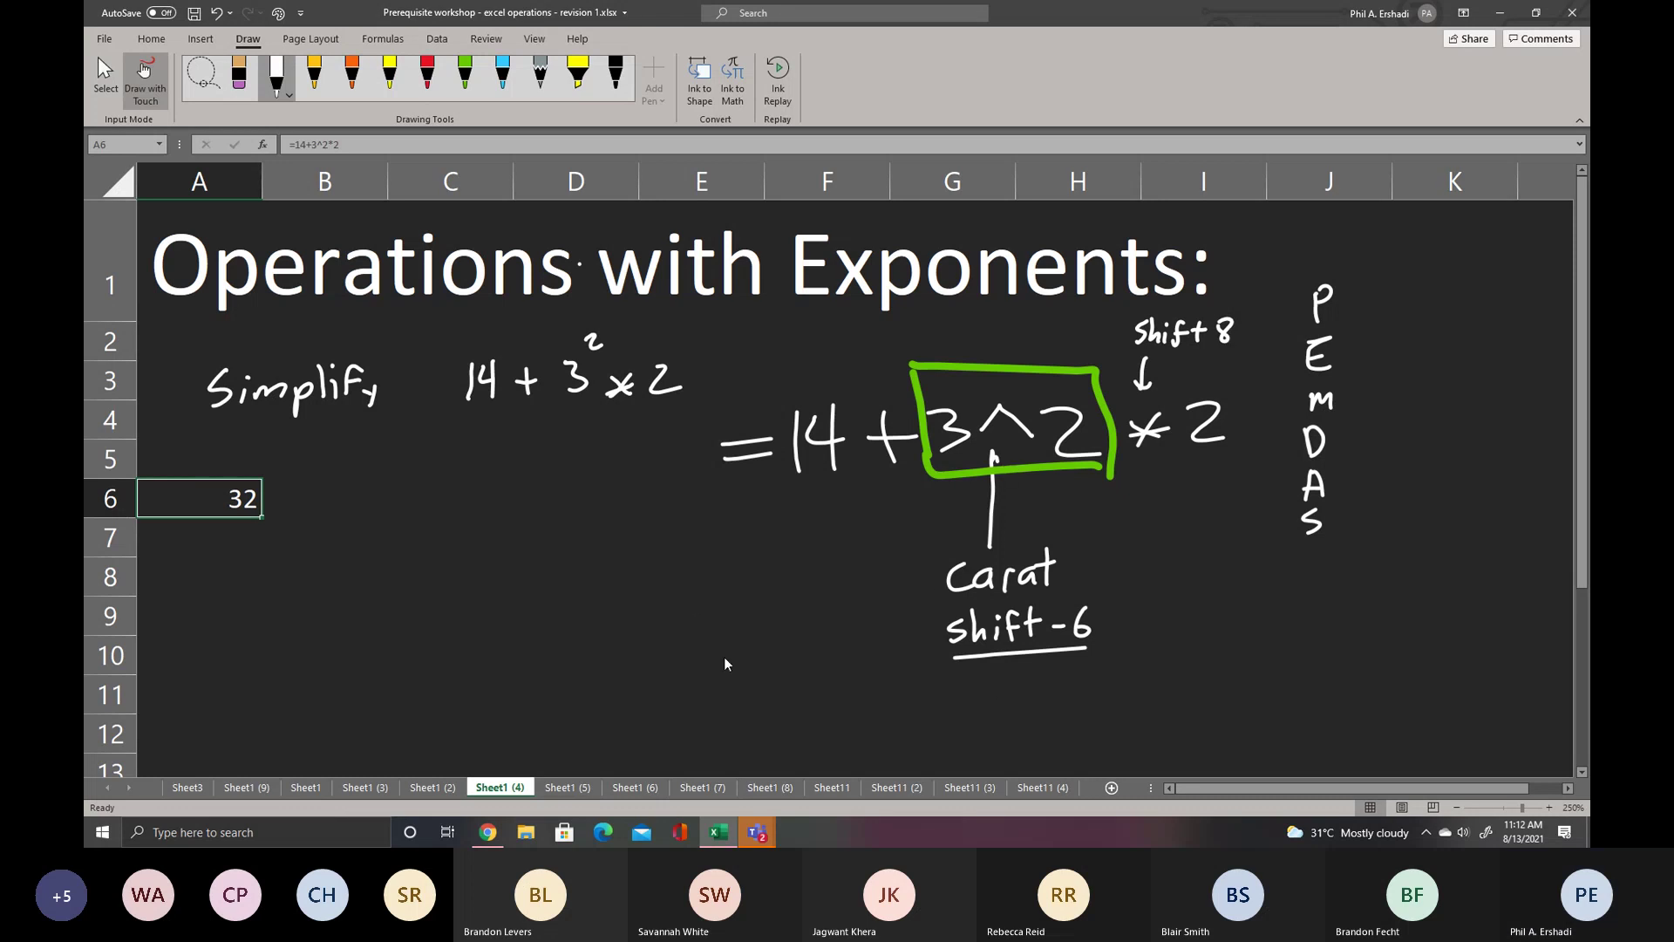
- On Sheet1 (5), select cell A5, underline Square Roots in the title and handwrite a double-underlined "sqrt" below it with an arrow
{"action": "left_click", "coordinate": [559, 787]}
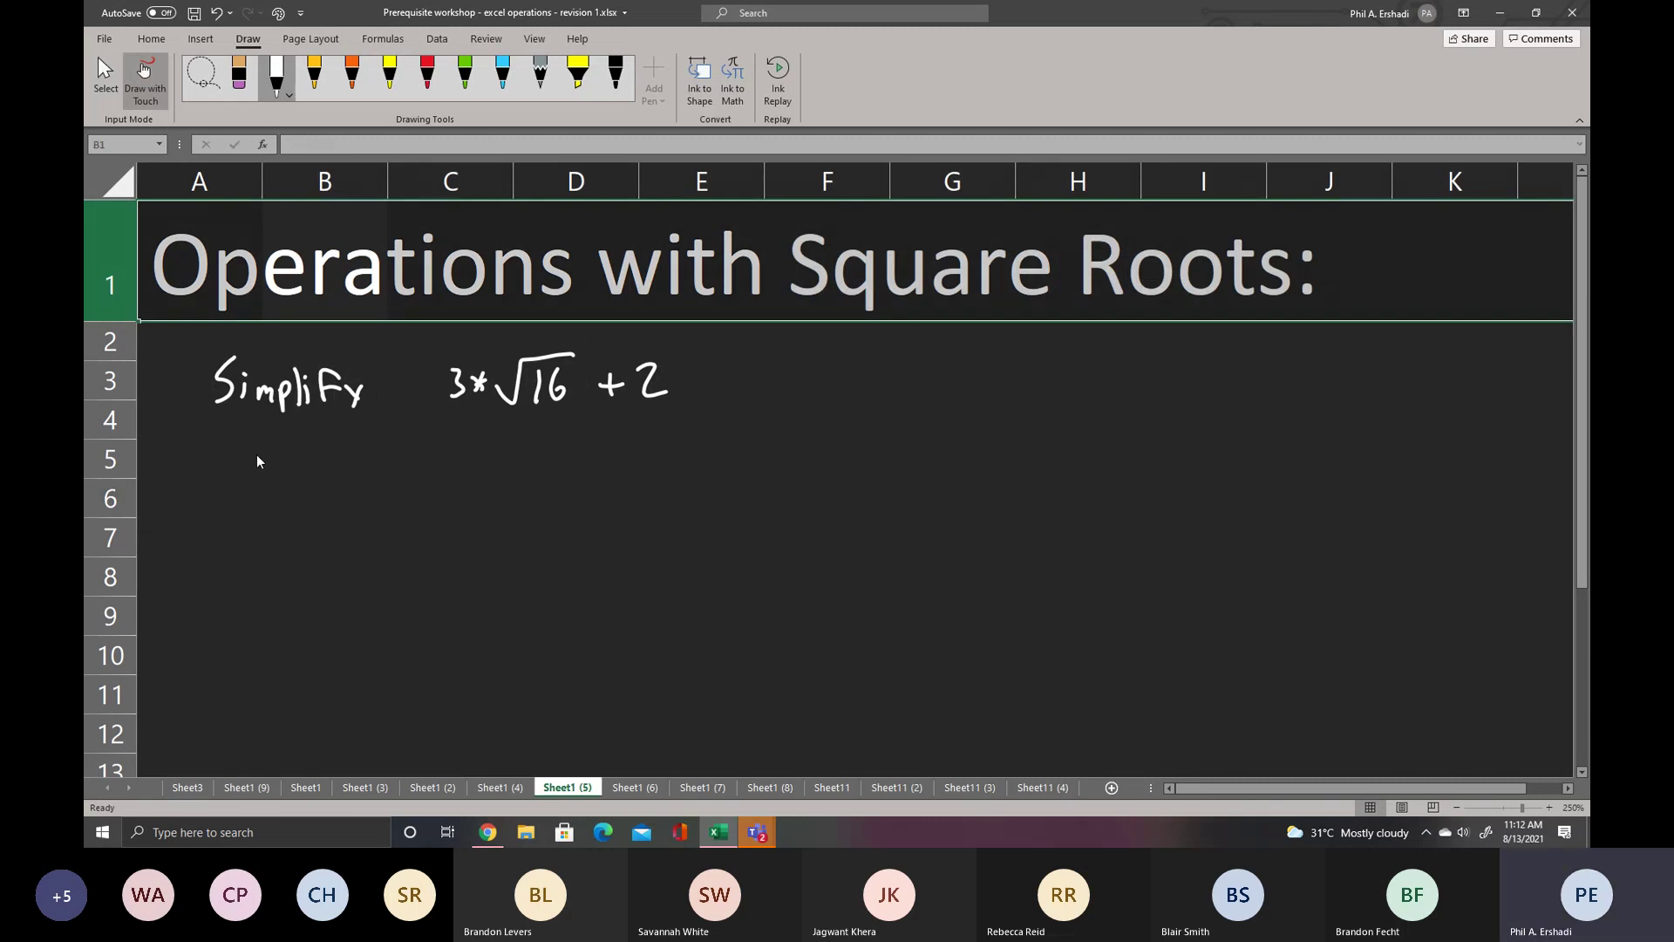
{"action": "left_click", "coordinate": [105, 75]}
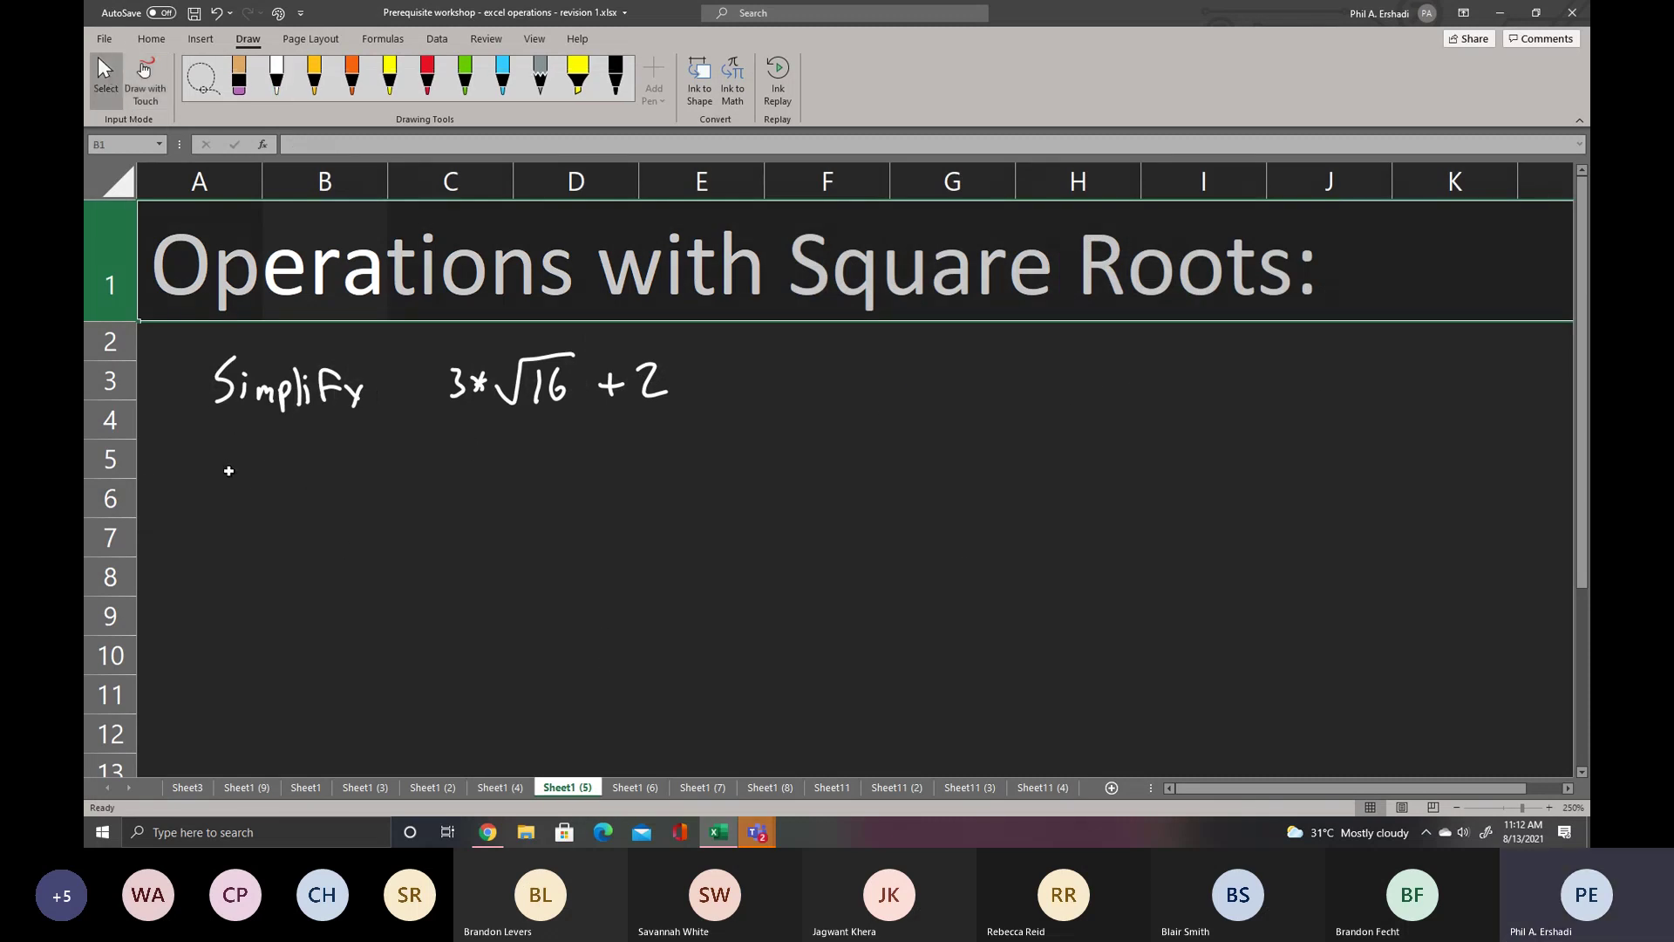
{"action": "left_click", "coordinate": [231, 471]}
{"action": "left_click", "coordinate": [277, 74]}
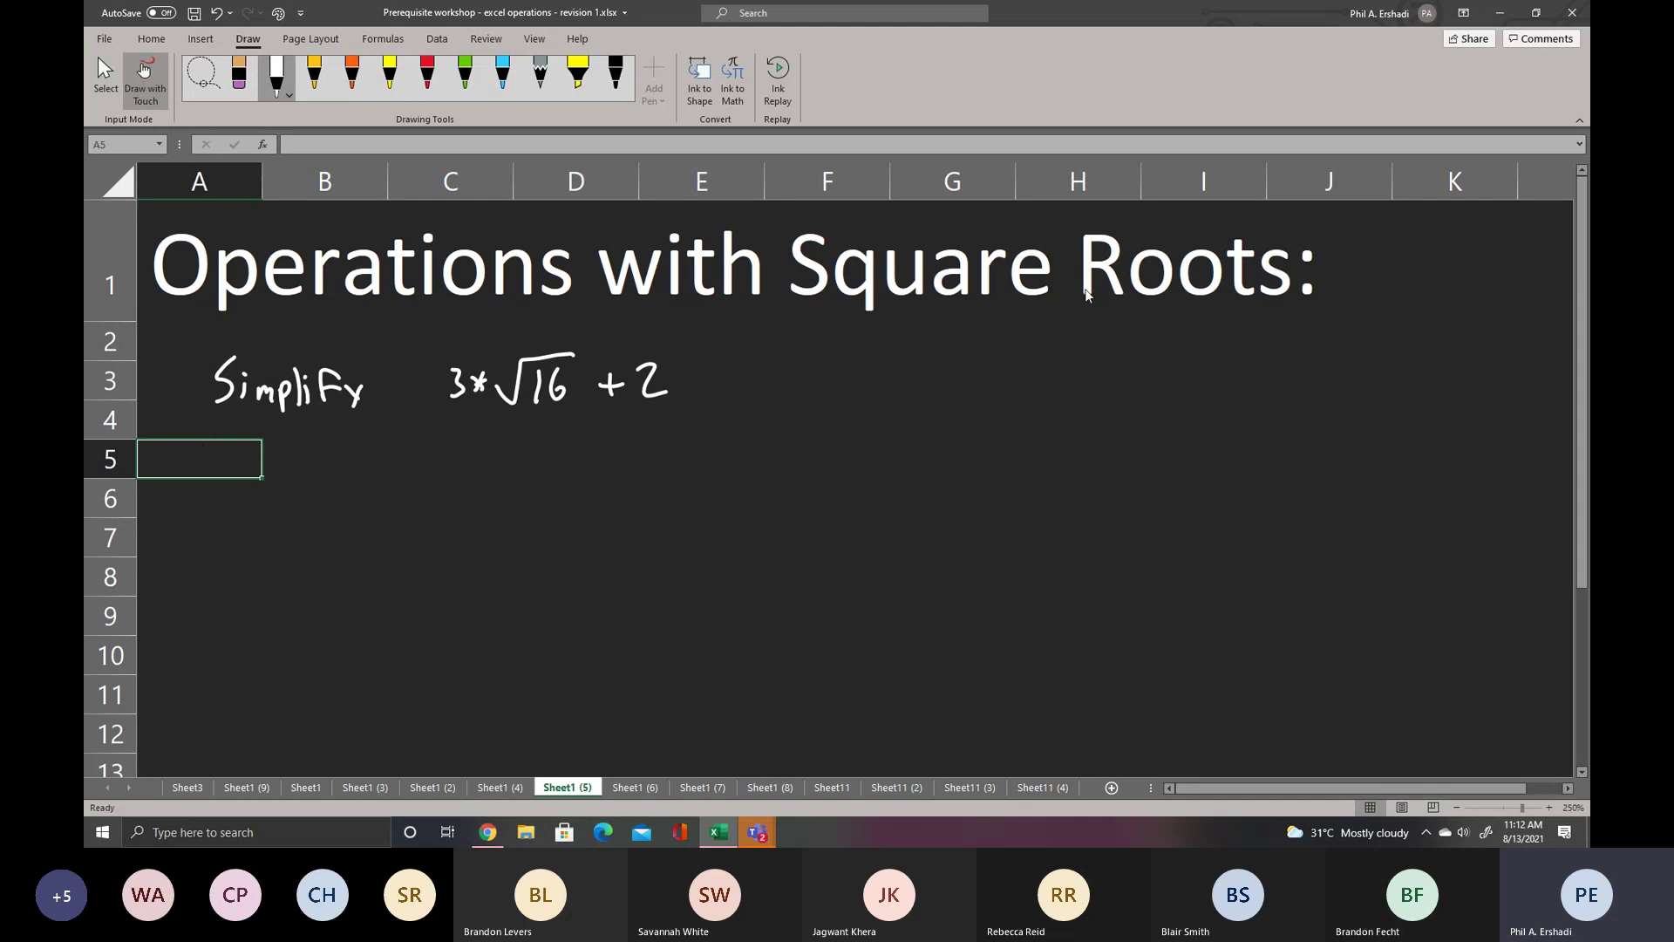
{"action": "left_click_drag", "start_coordinate": [803, 324], "coordinate": [1324, 329]}
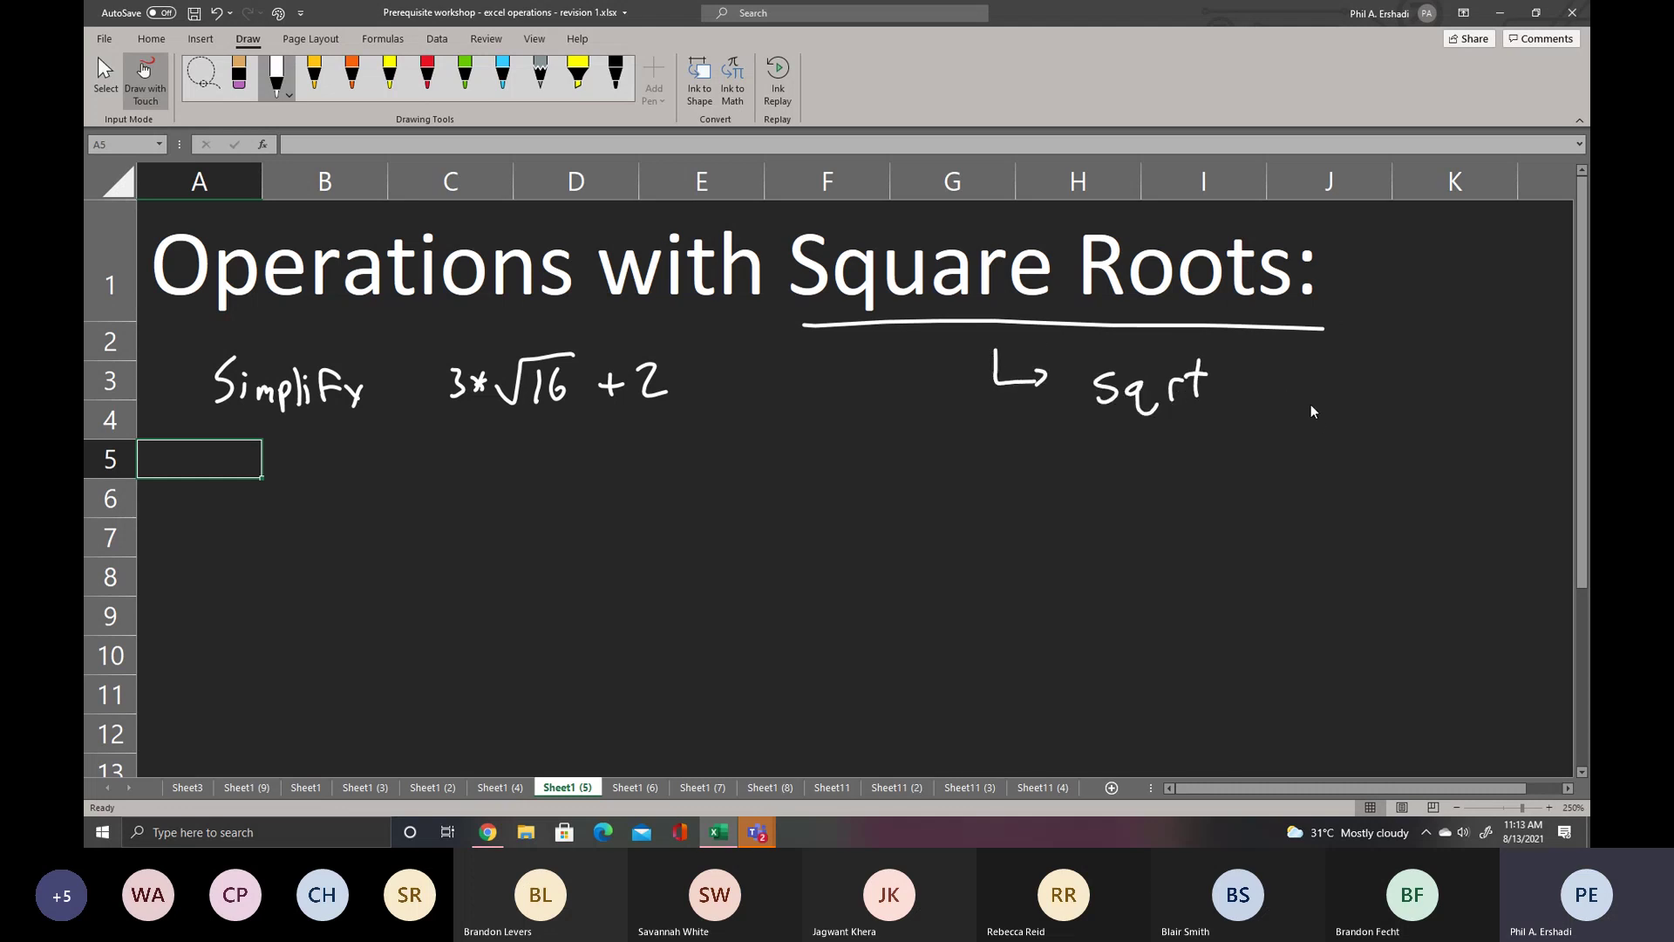
{"action": "left_click_drag", "start_coordinate": [1087, 426], "coordinate": [1279, 421]}
{"action": "left_click_drag", "start_coordinate": [1113, 448], "coordinate": [1213, 436]}
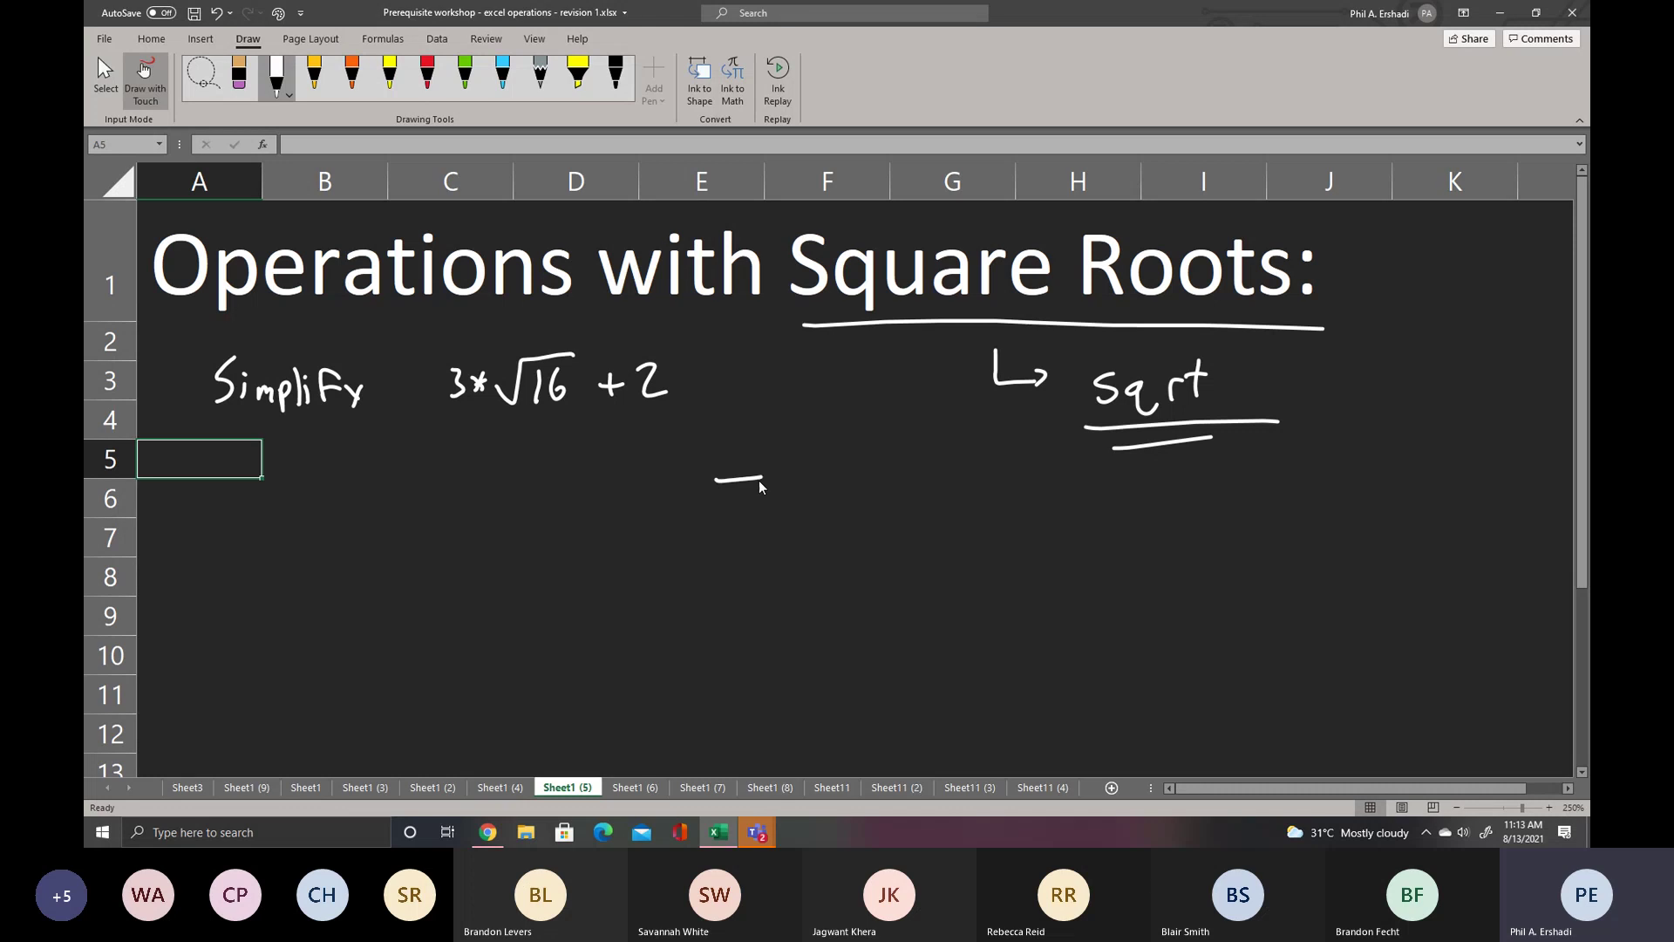
- Handwrite =3*sqrt(16) below the problem, with a "shift 9" note pointing at the opening bracket and an arrow below the closing one
{"action": "mouse_move", "coordinate": [792, 463]}
{"action": "left_mouse_down"}
{"action": "mouse_move", "coordinate": [831, 499]}
{"action": "mouse_move", "coordinate": [872, 494]}
{"action": "left_mouse_up"}
{"action": "left_click_drag", "start_coordinate": [871, 472], "coordinate": [858, 486]}
{"action": "mouse_move", "coordinate": [905, 472]}
{"action": "left_mouse_down"}
{"action": "mouse_move", "coordinate": [888, 499]}
{"action": "mouse_move", "coordinate": [975, 501]}
{"action": "left_mouse_up"}
{"action": "left_click_drag", "start_coordinate": [962, 474], "coordinate": [988, 472]}
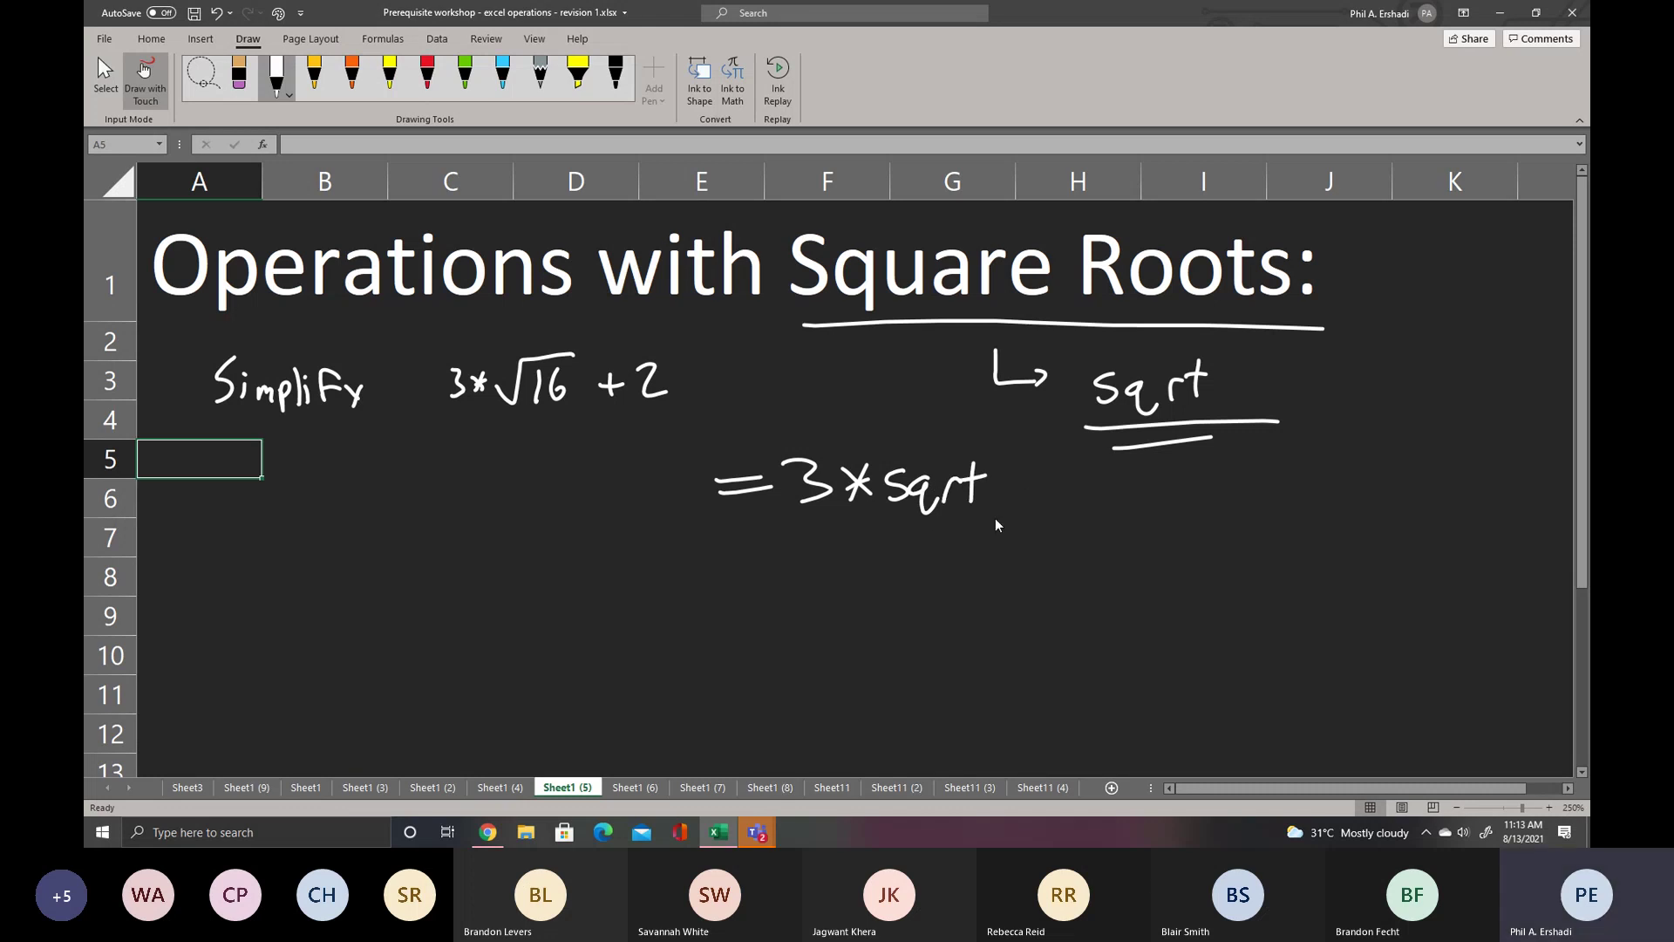
{"action": "left_click_drag", "start_coordinate": [1012, 469], "coordinate": [1014, 508]}
{"action": "mouse_move", "coordinate": [968, 602]}
{"action": "left_mouse_down"}
{"action": "mouse_move", "coordinate": [980, 619]}
{"action": "mouse_move", "coordinate": [1001, 595]}
{"action": "mouse_move", "coordinate": [966, 657]}
{"action": "left_mouse_up"}
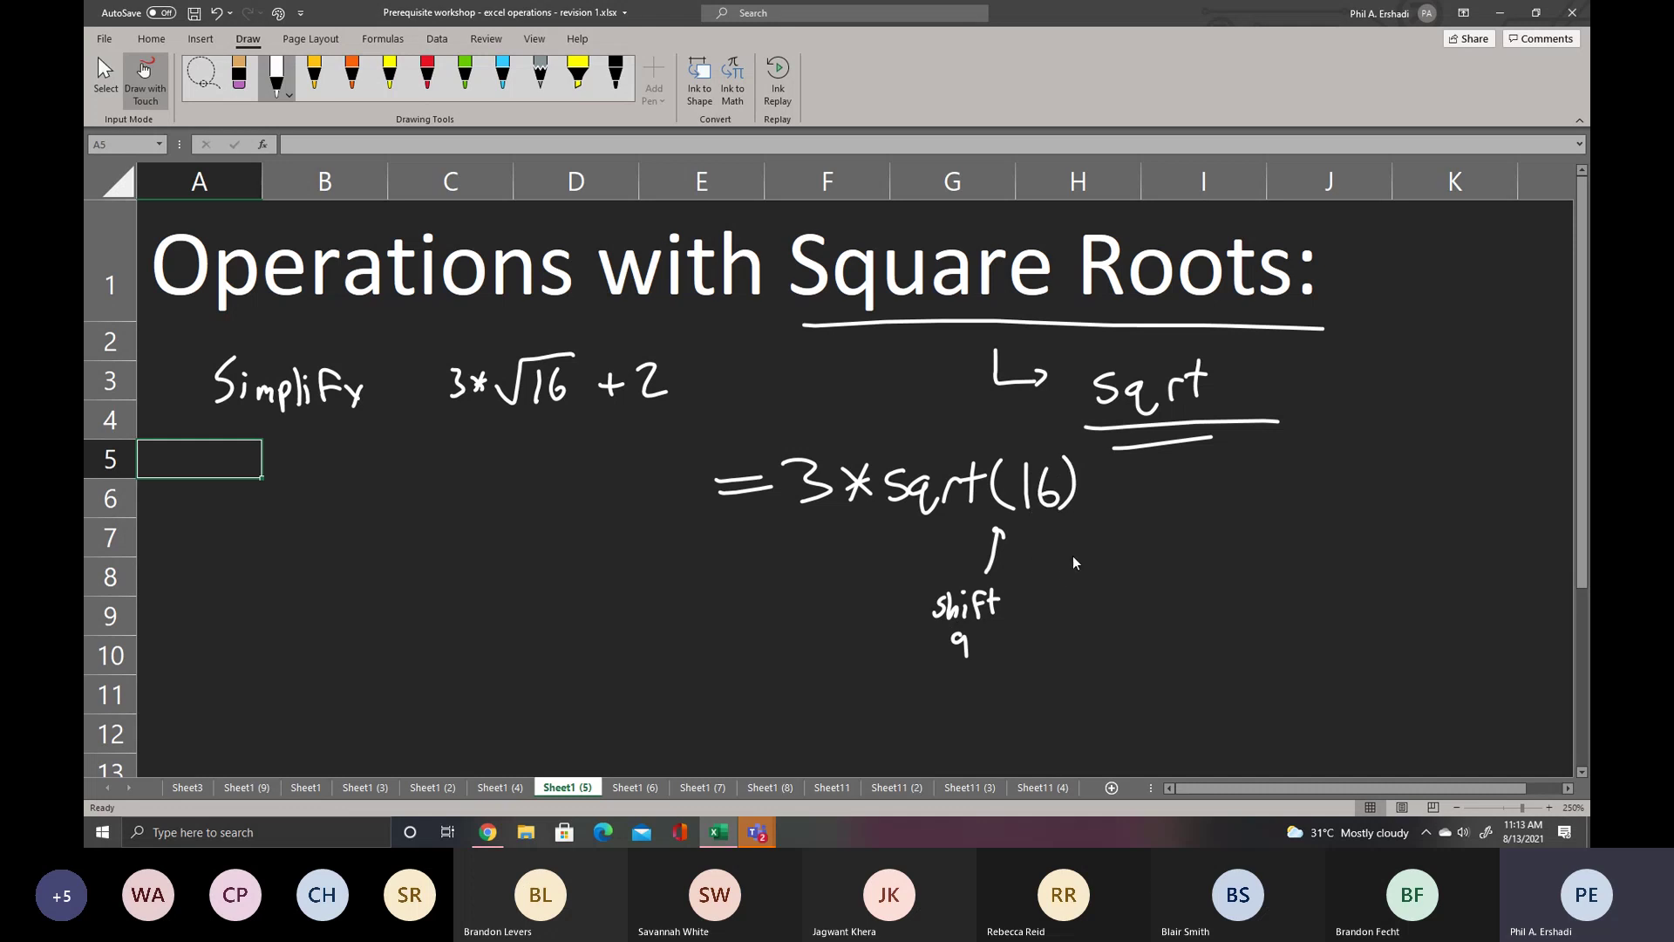
{"action": "left_click_drag", "start_coordinate": [1072, 573], "coordinate": [1077, 560]}
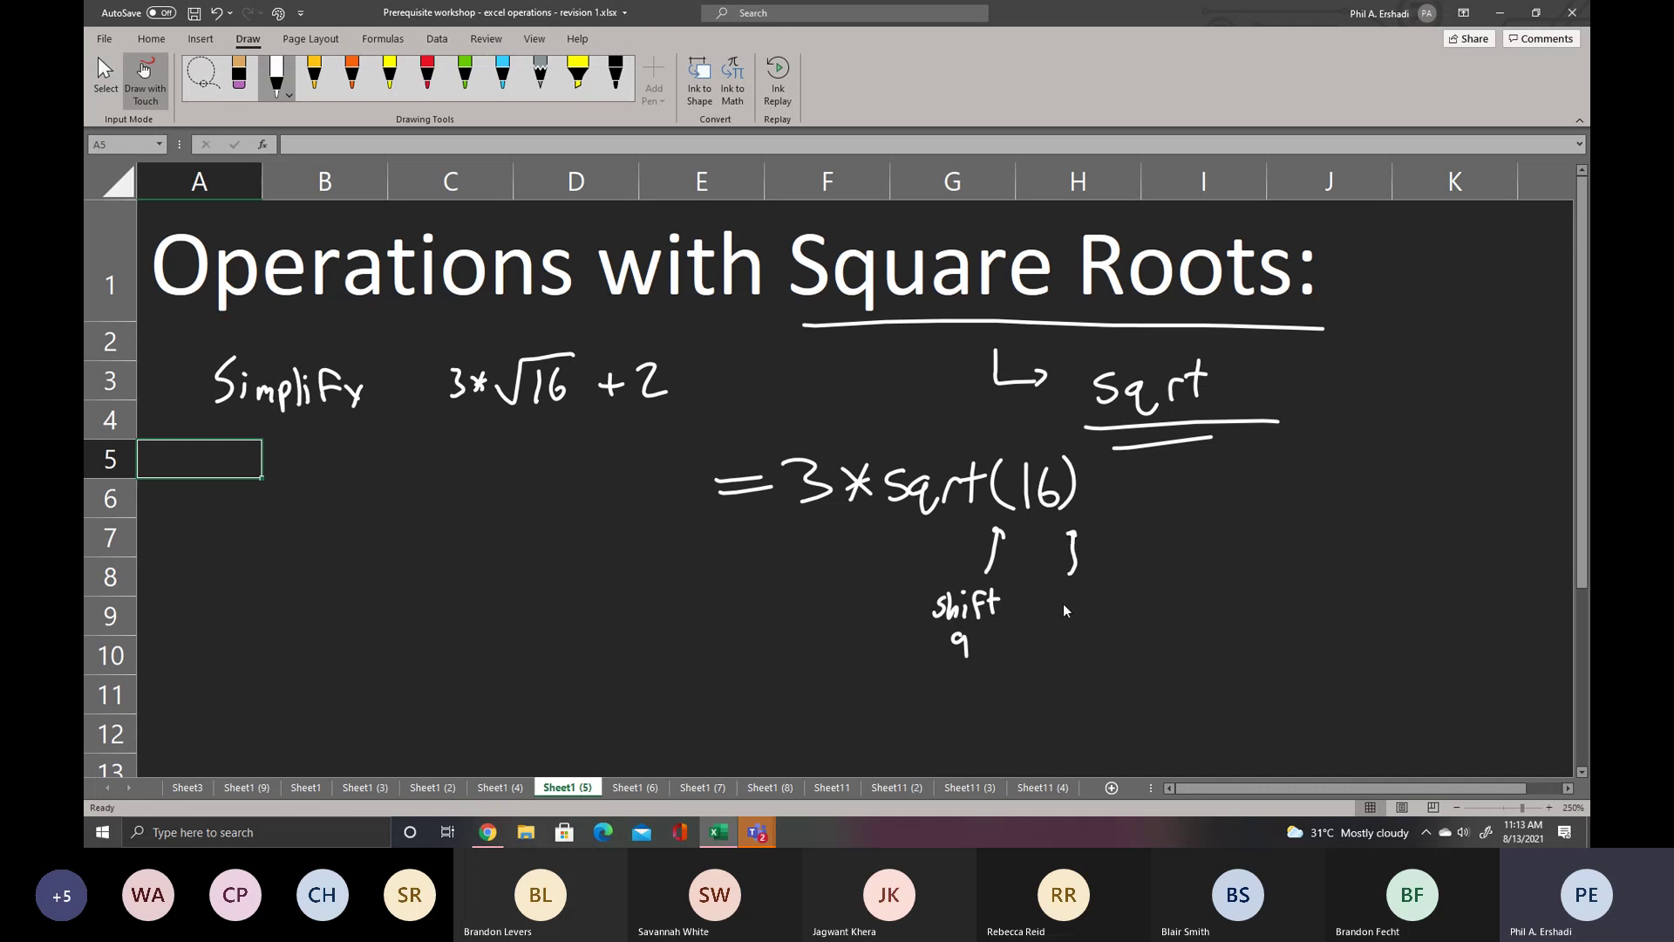
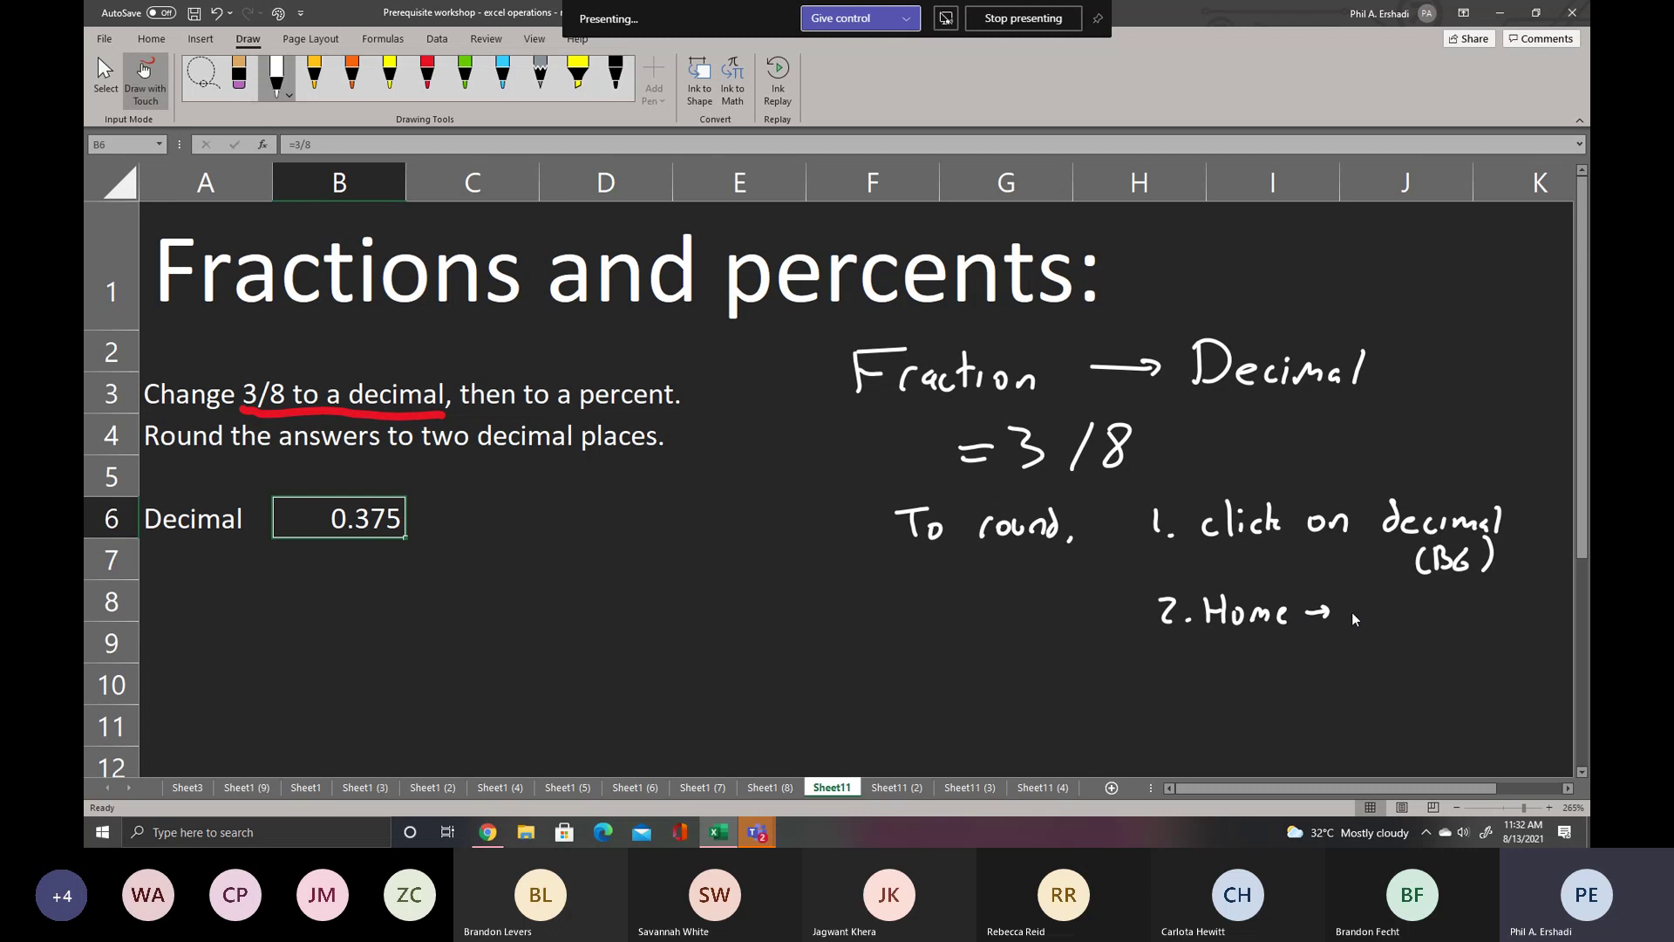
- Handwrite "Number" after "2. Home →" in the rounding instructions on the Fractions and percents sheet
{"action": "mouse_move", "coordinate": [1352, 600]}
{"action": "left_mouse_down"}
{"action": "mouse_move", "coordinate": [1354, 621]}
{"action": "mouse_move", "coordinate": [1477, 613]}
{"action": "left_mouse_up"}
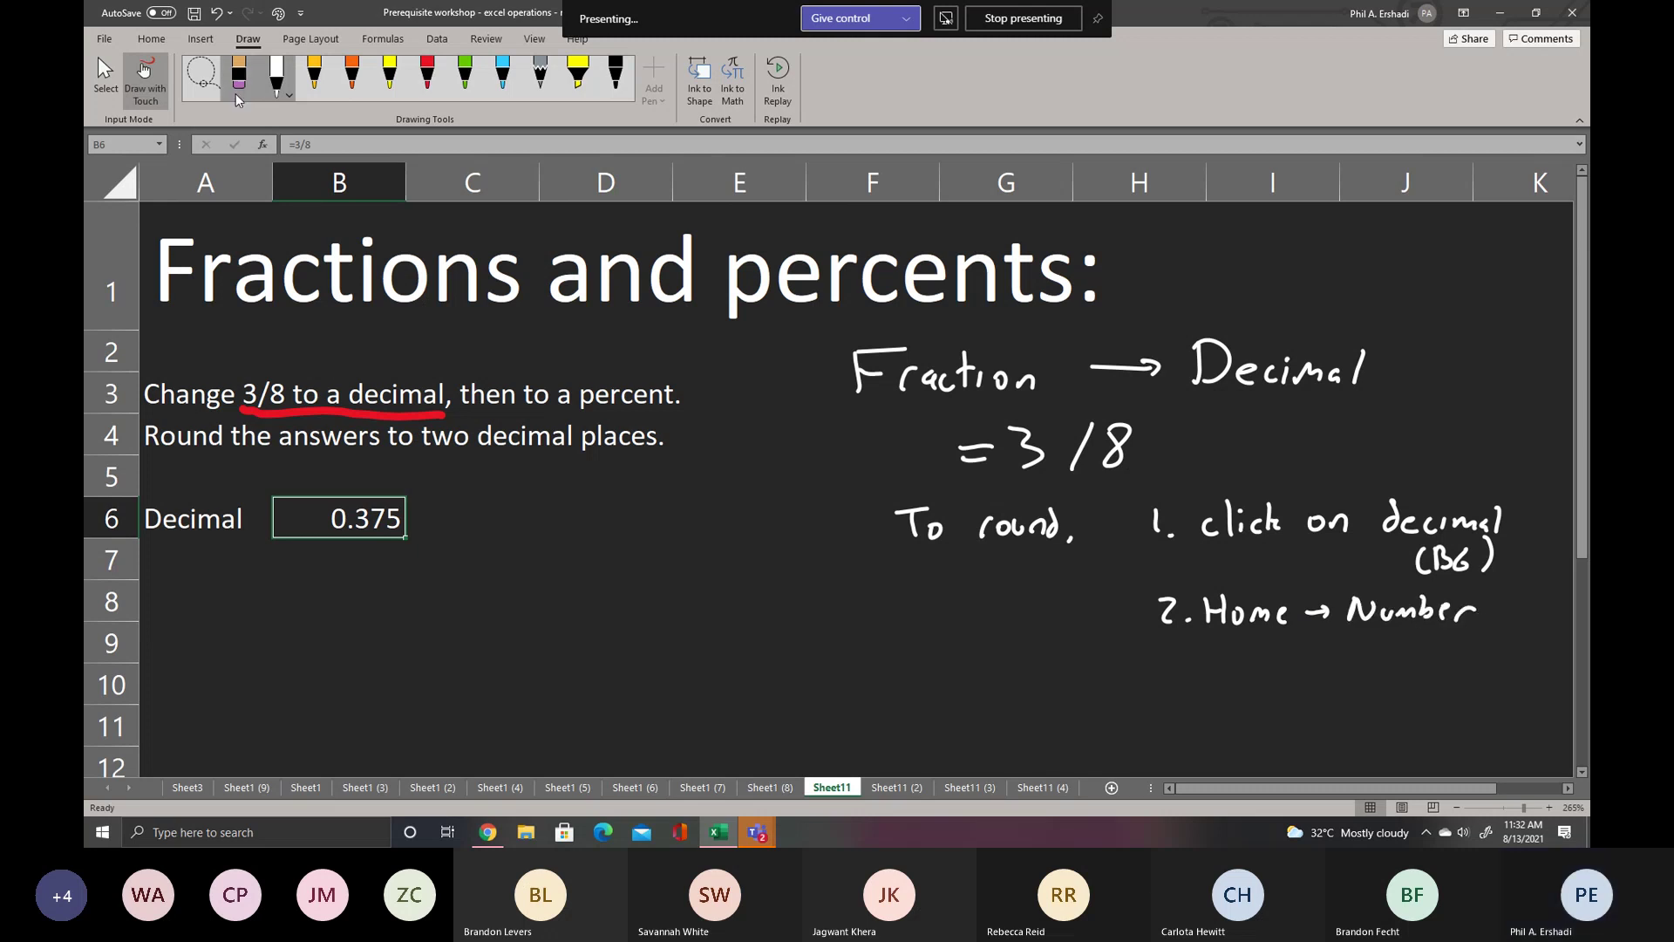
- Capture a screenshot of the ribbon's Number group and paste it beneath the handwritten "2. Home → Number" note
{"action": "left_click", "coordinate": [150, 40]}
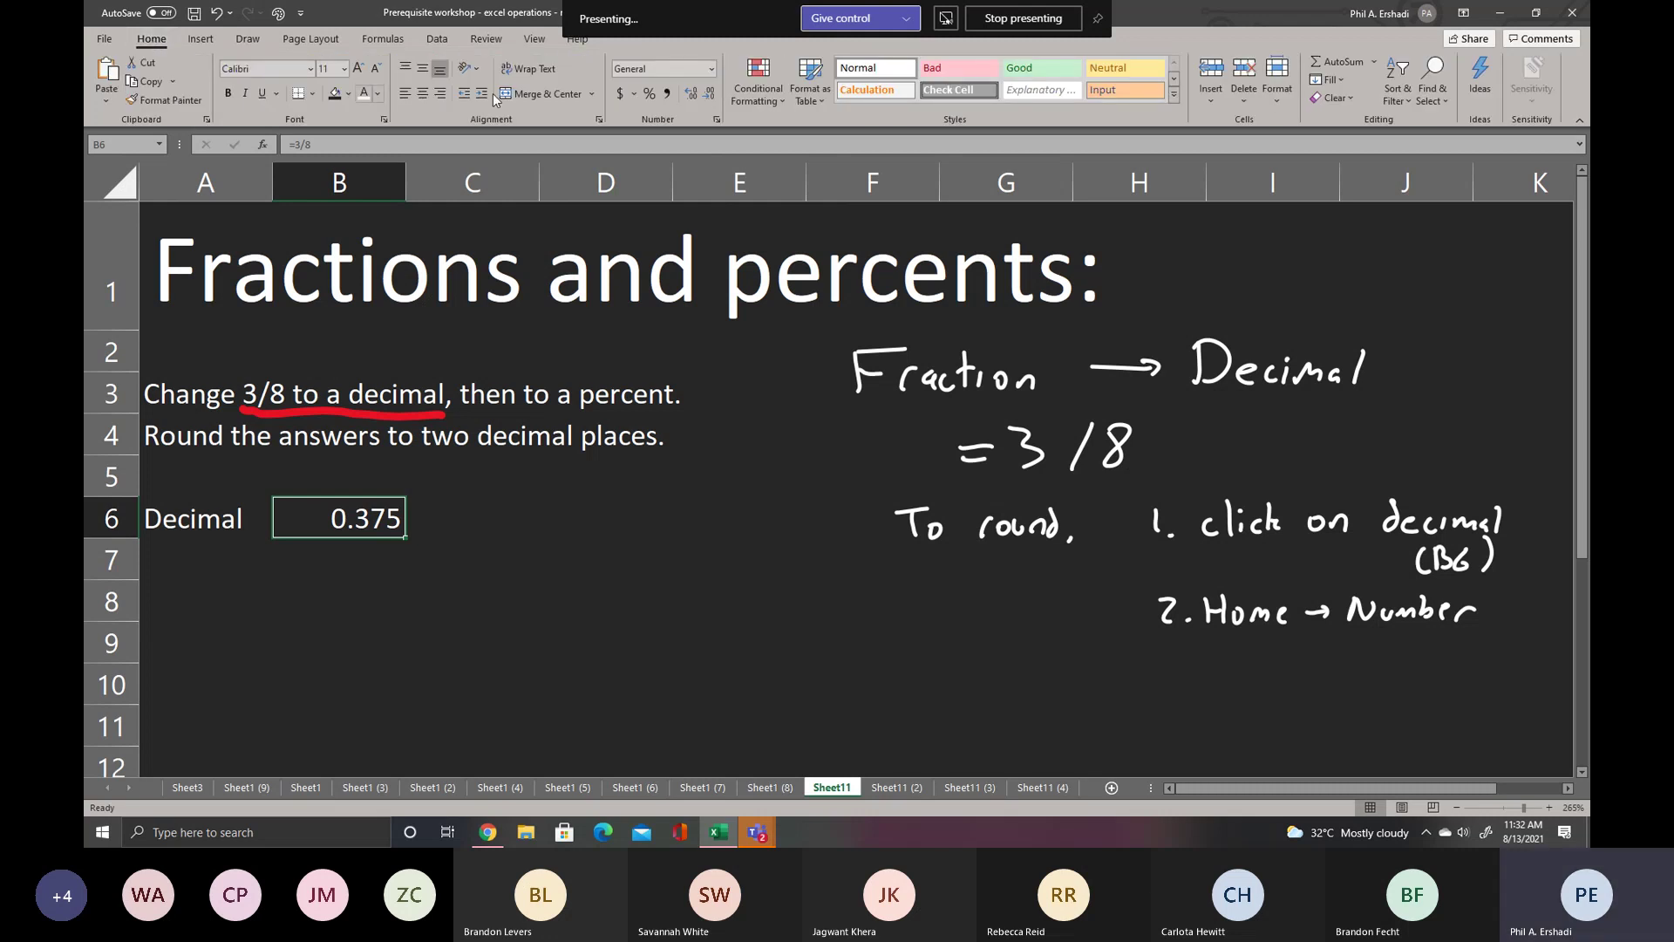
{"action": "key", "text": "shift+super+s"}
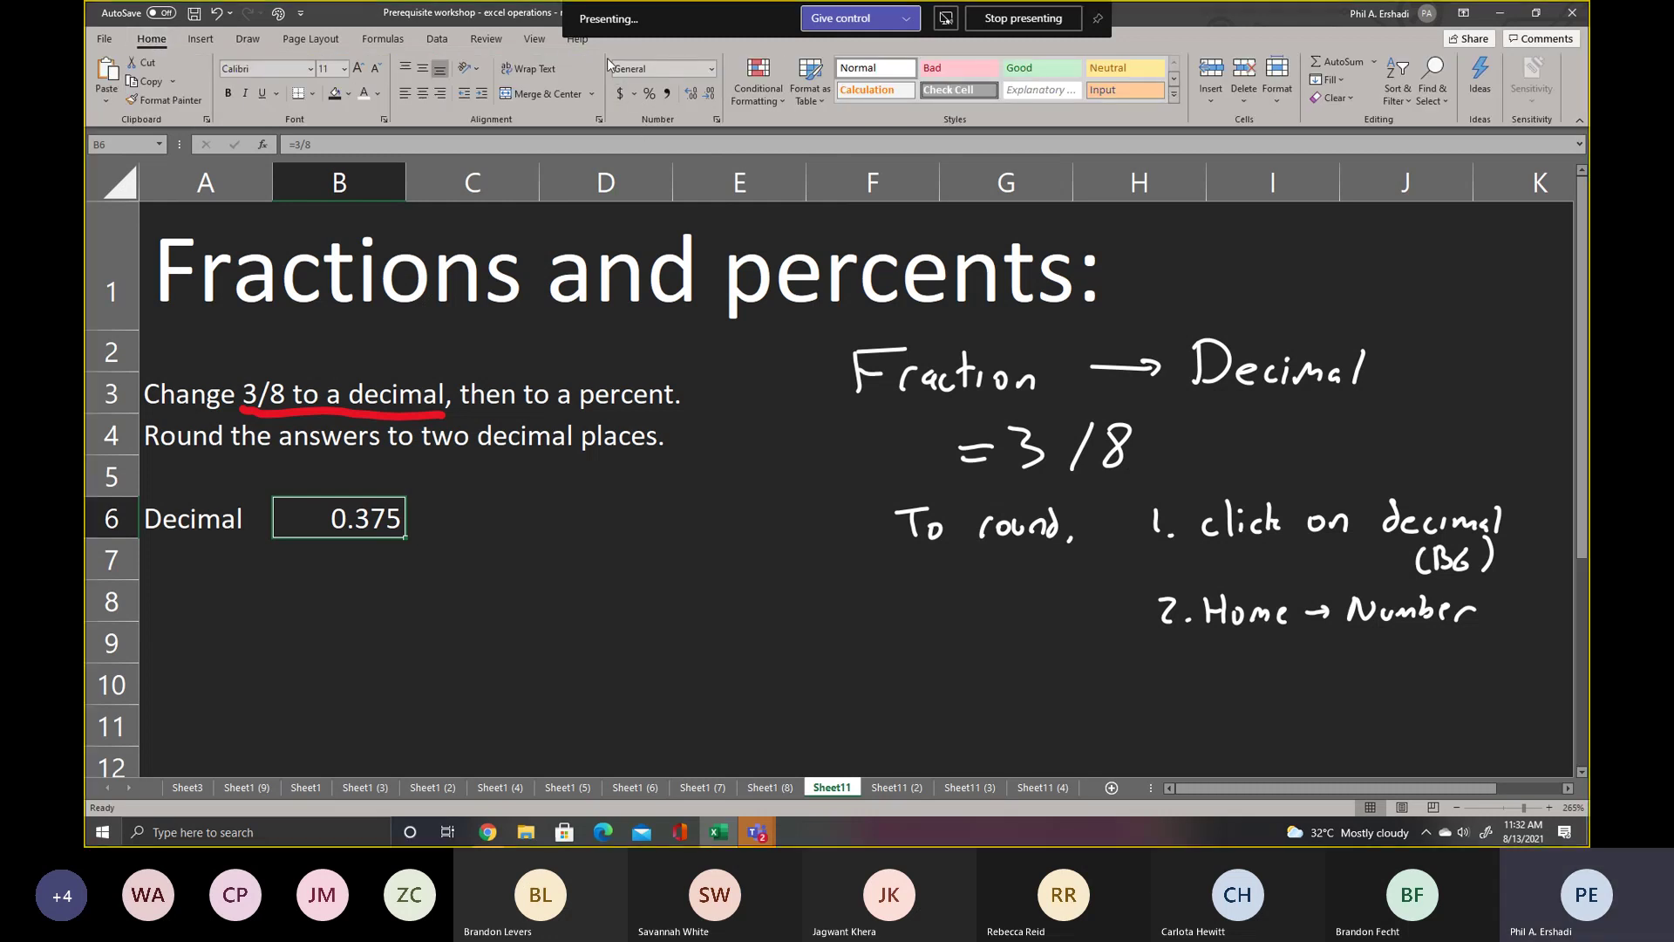
{"action": "left_click_drag", "start_coordinate": [603, 49], "coordinate": [735, 137]}
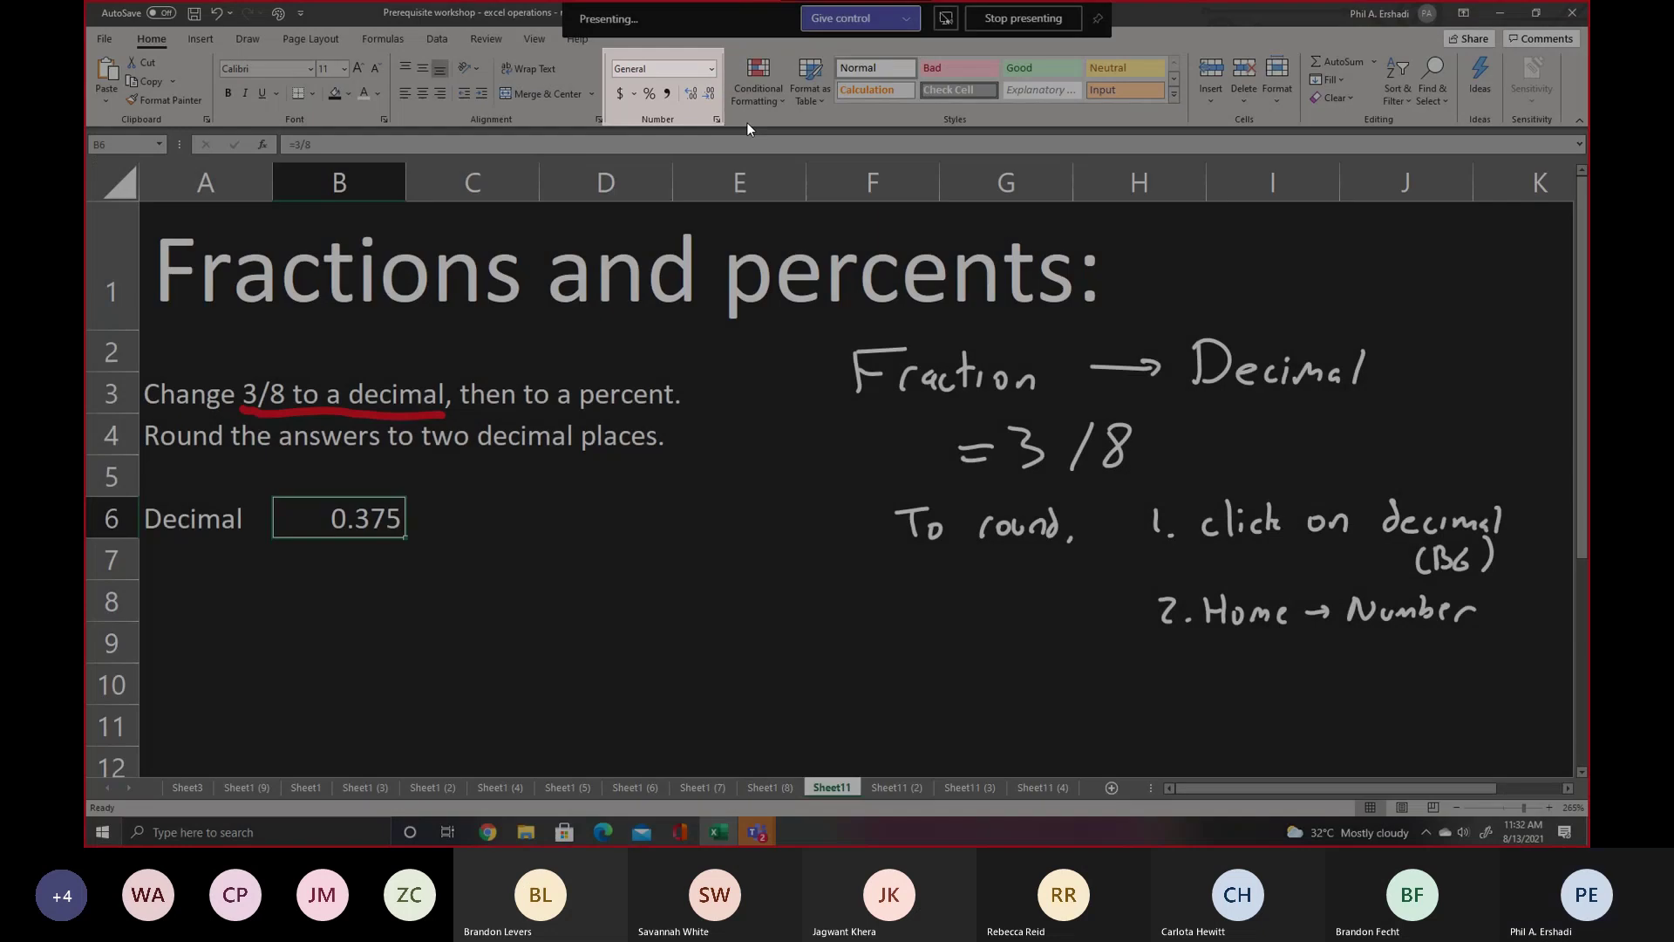
{"action": "key", "text": "ctrl+v"}
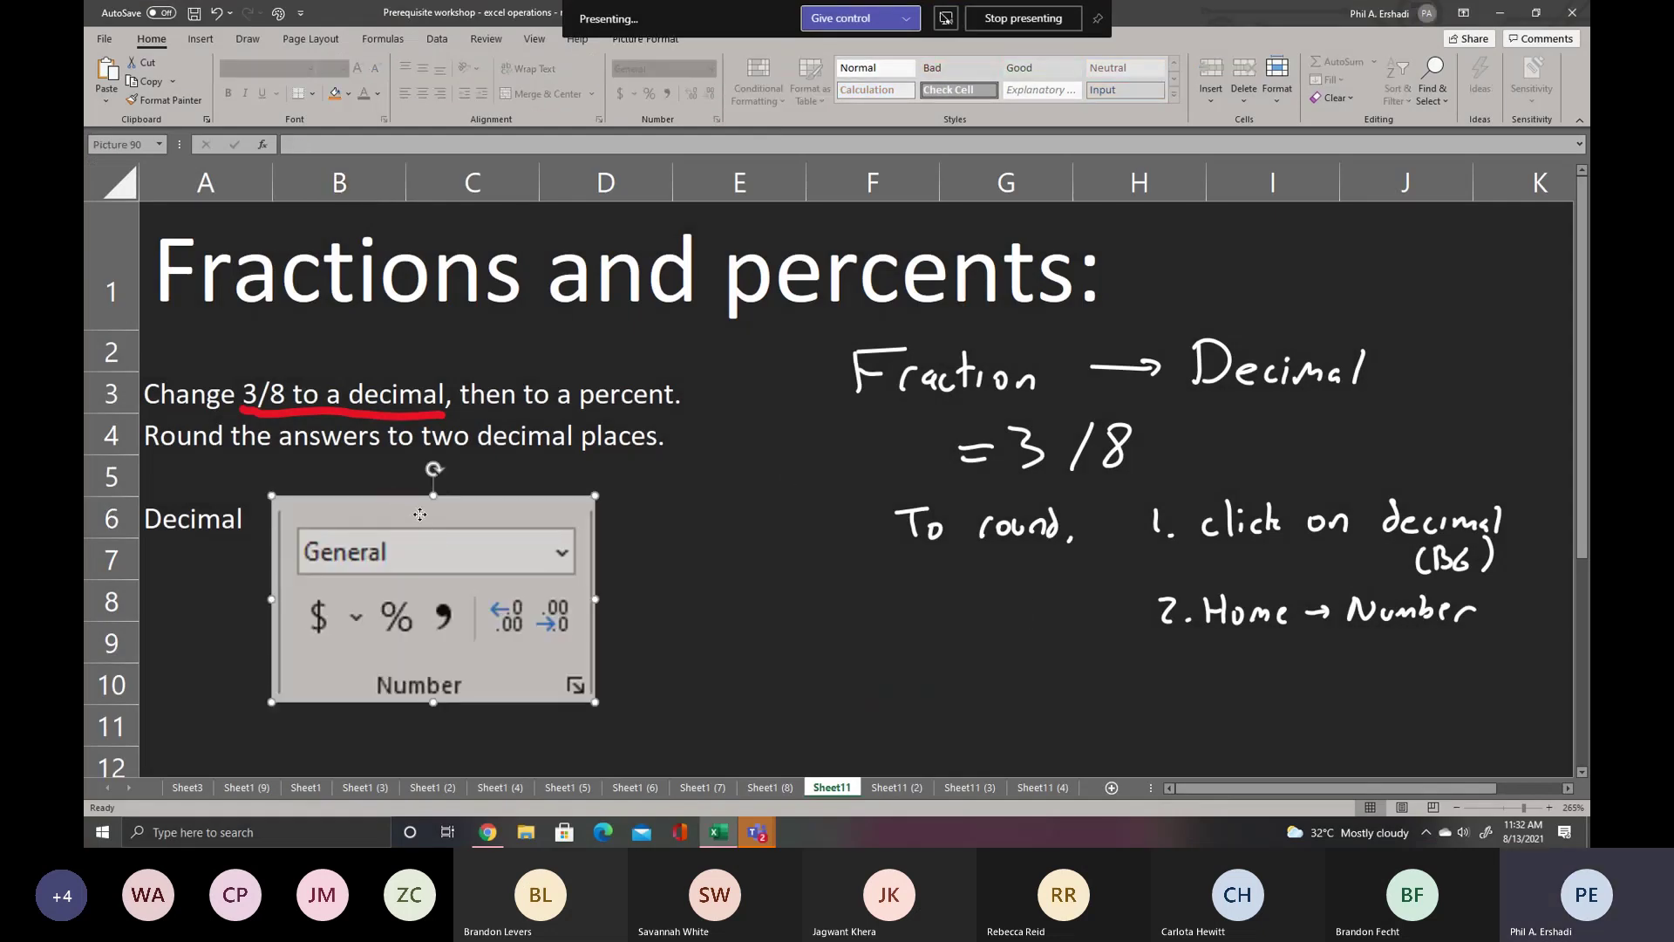
{"action": "left_click_drag", "start_coordinate": [306, 467], "coordinate": [1173, 671]}
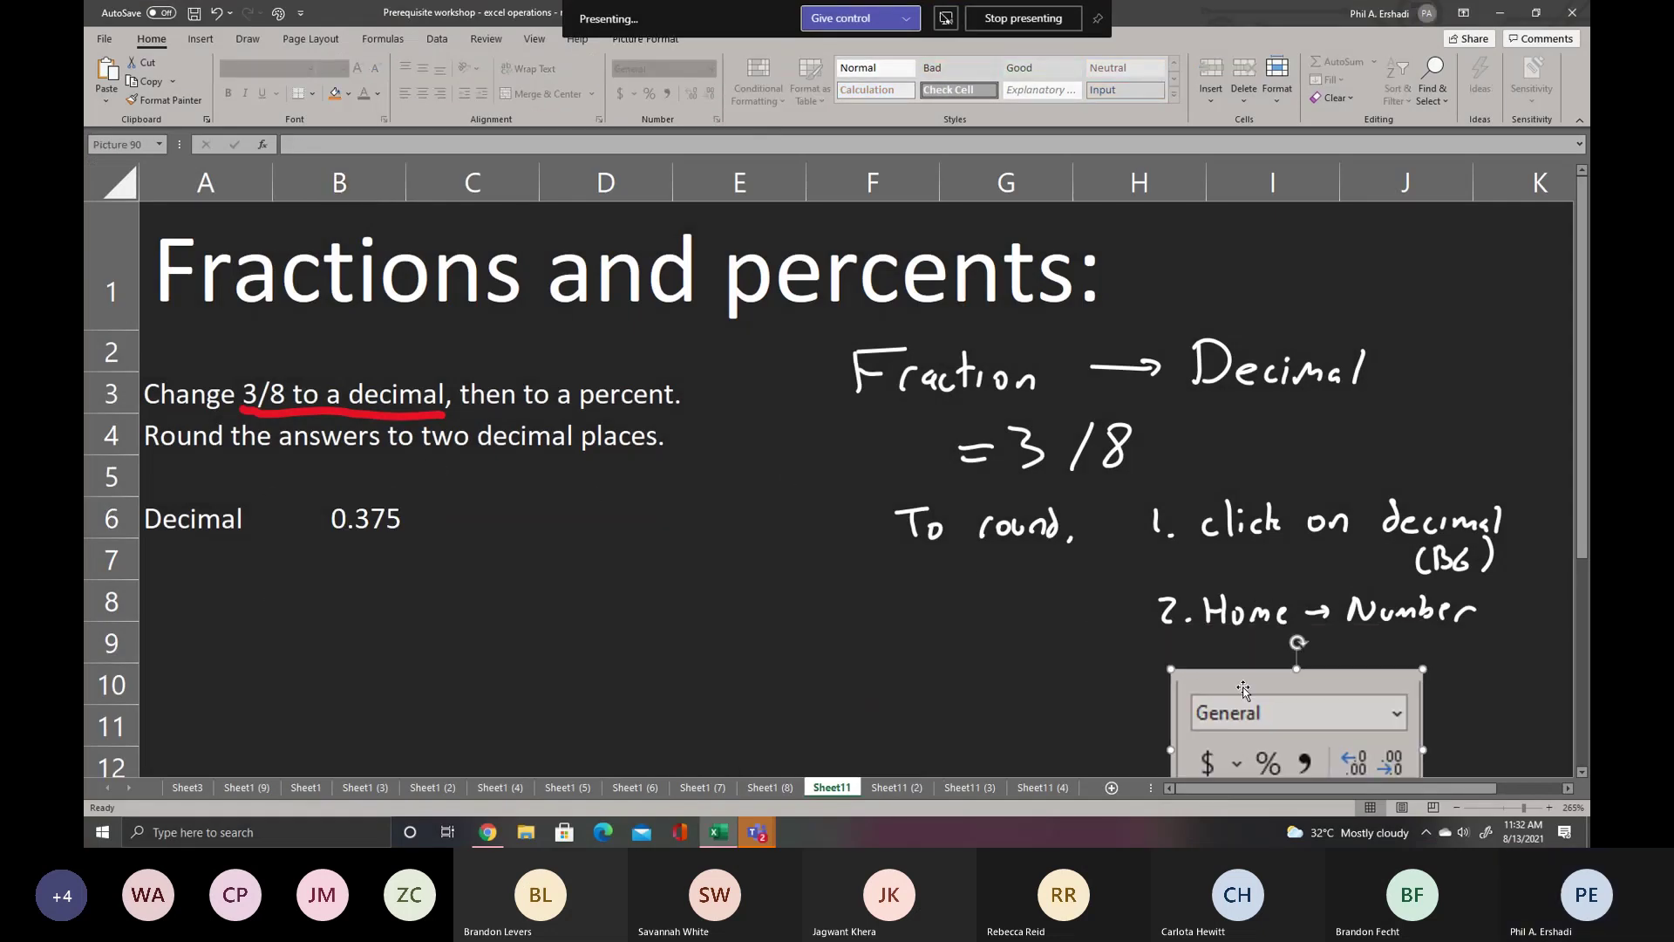
{"action": "left_click_drag", "start_coordinate": [1278, 683], "coordinate": [1281, 637]}
{"action": "left_click", "coordinate": [1581, 771]}
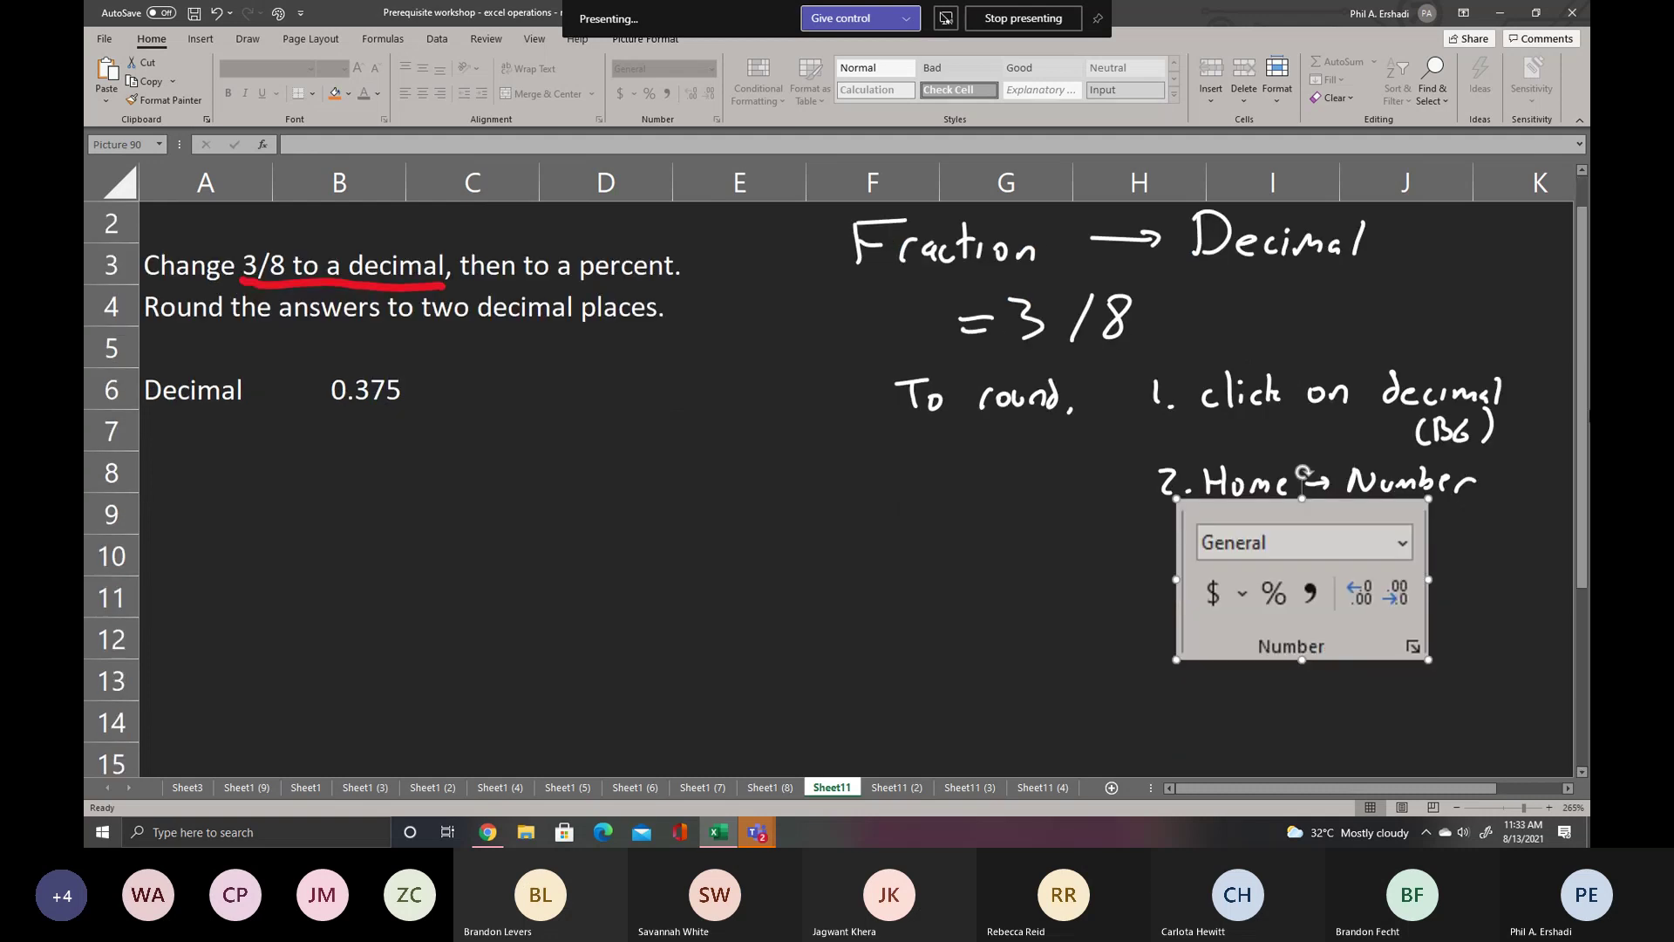
{"action": "left_click_drag", "start_coordinate": [1588, 550], "coordinate": [1585, 548]}
- In the pasted Number picture, box the Increase Decimal icon in orange and the Decrease Decimal icon in red
{"action": "left_click", "coordinate": [249, 39]}
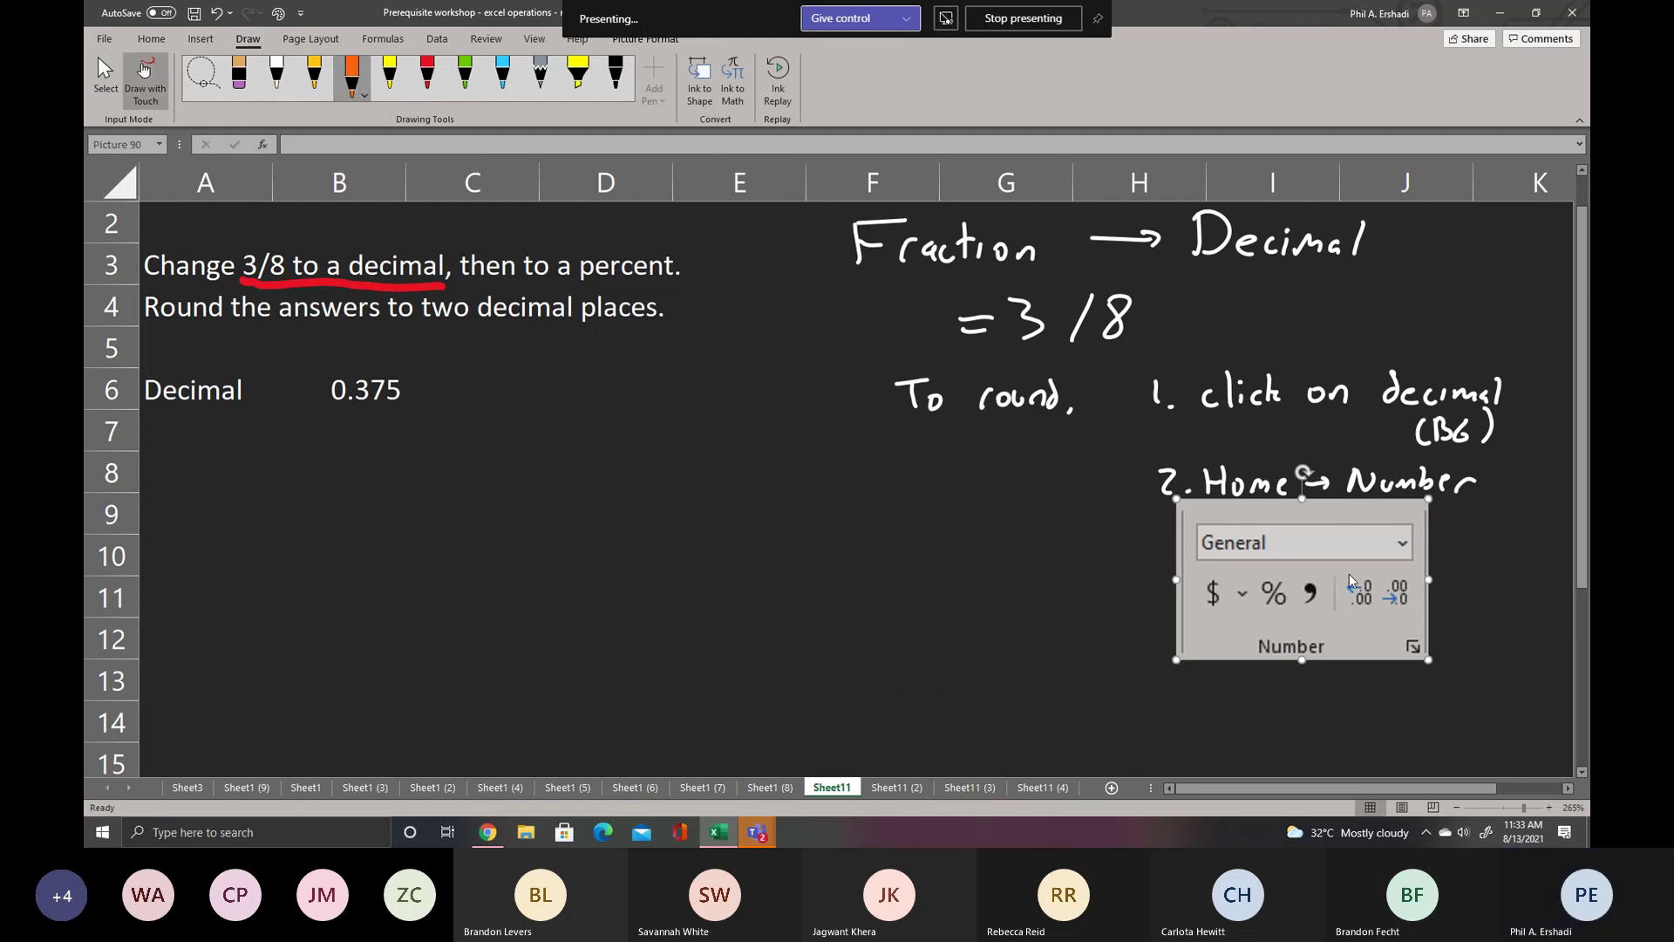
{"action": "mouse_move", "coordinate": [1341, 571]}
{"action": "left_mouse_down"}
{"action": "mouse_move", "coordinate": [1374, 573]}
{"action": "mouse_move", "coordinate": [1337, 593]}
{"action": "mouse_move", "coordinate": [1348, 576]}
{"action": "left_mouse_up"}
{"action": "left_click", "coordinate": [427, 77]}
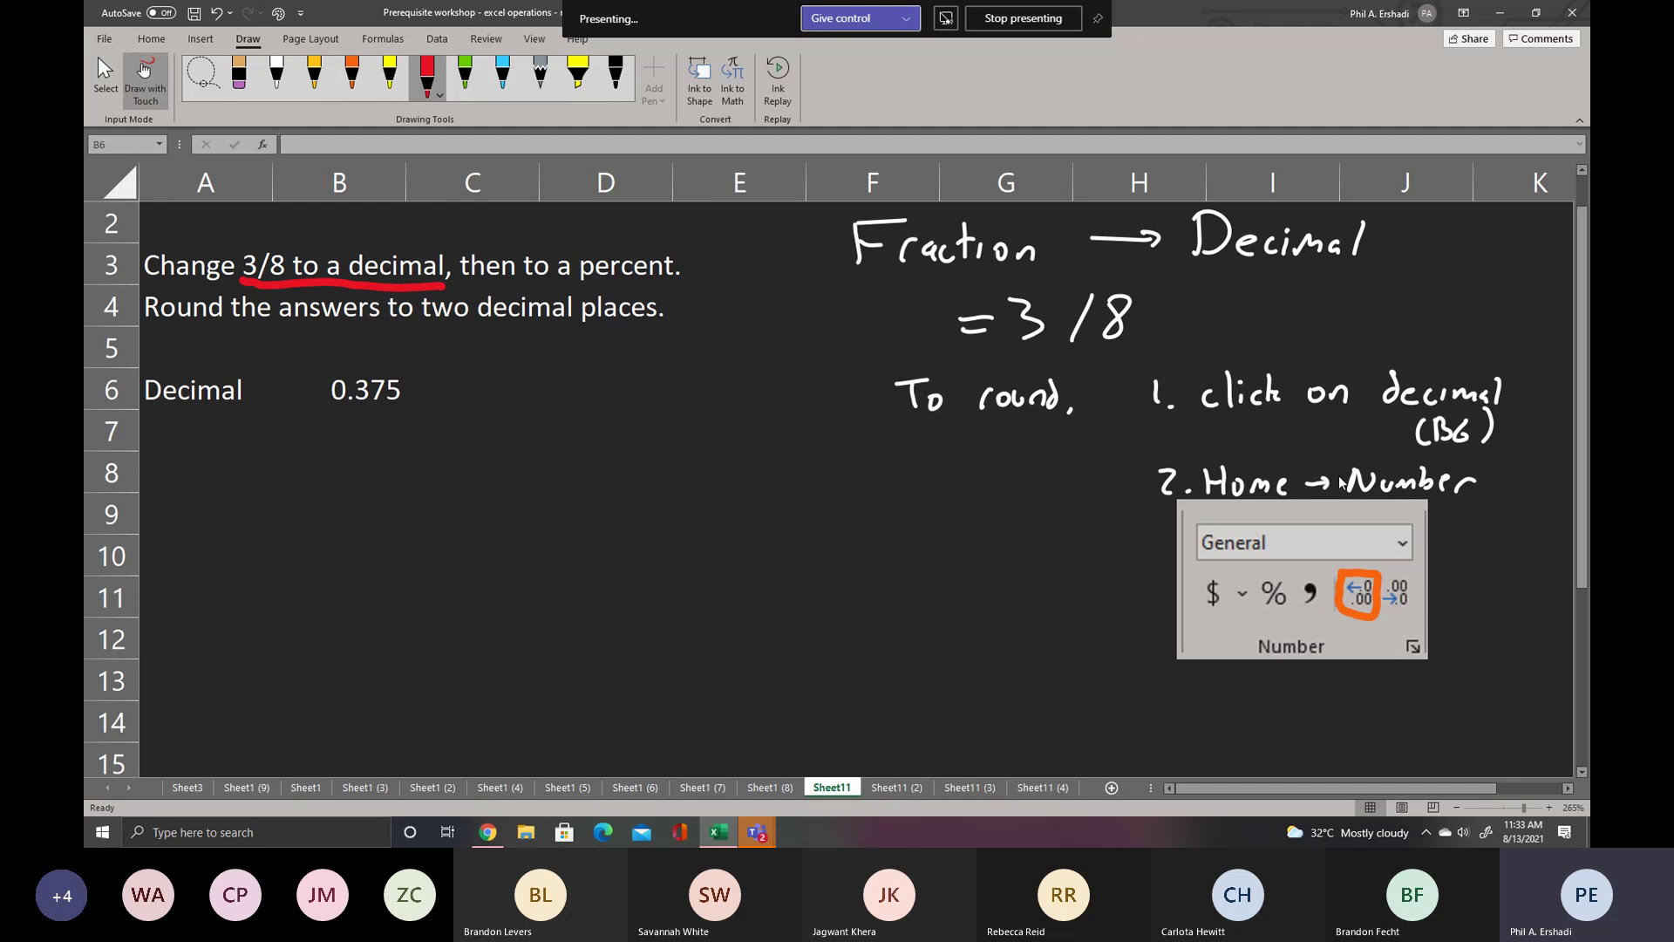
{"action": "mouse_move", "coordinate": [1379, 568]}
{"action": "left_mouse_down"}
{"action": "mouse_move", "coordinate": [1382, 595]}
{"action": "mouse_move", "coordinate": [1422, 572]}
{"action": "mouse_move", "coordinate": [1386, 621]}
{"action": "mouse_move", "coordinate": [1382, 593]}
{"action": "left_mouse_up"}
- Draw an orange arrow up to the orange-boxed icon and handwrite "increase decimal" beside its tail
{"action": "left_click", "coordinate": [392, 88]}
{"action": "left_click", "coordinate": [352, 77]}
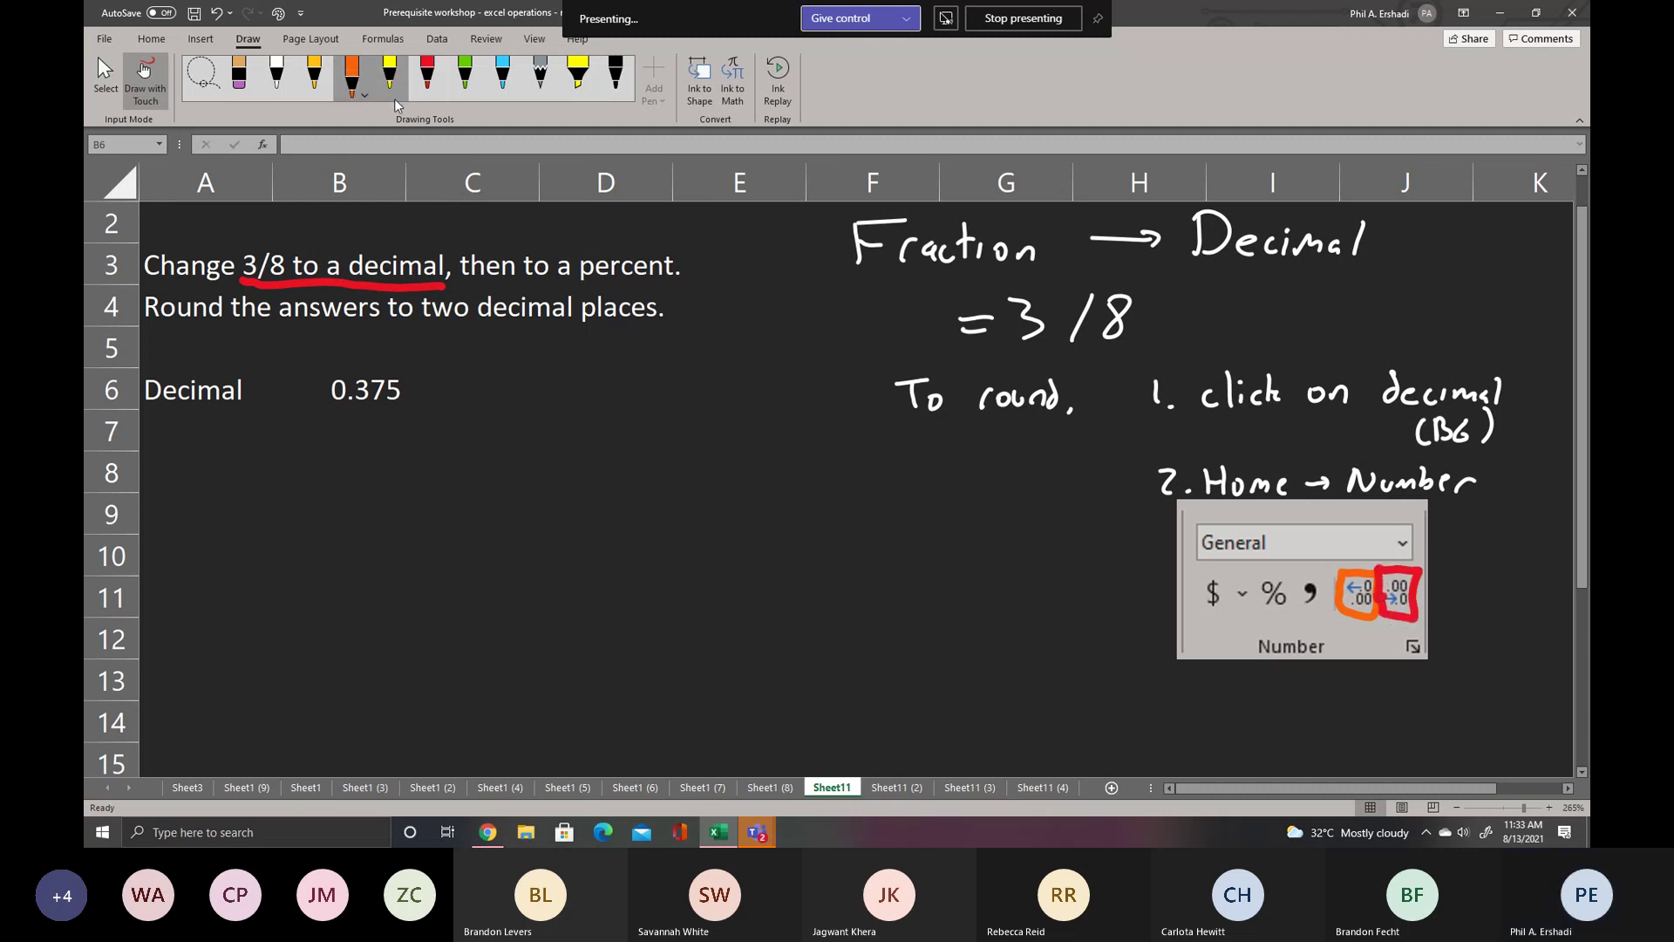
{"action": "left_click_drag", "start_coordinate": [1339, 634], "coordinate": [1359, 637]}
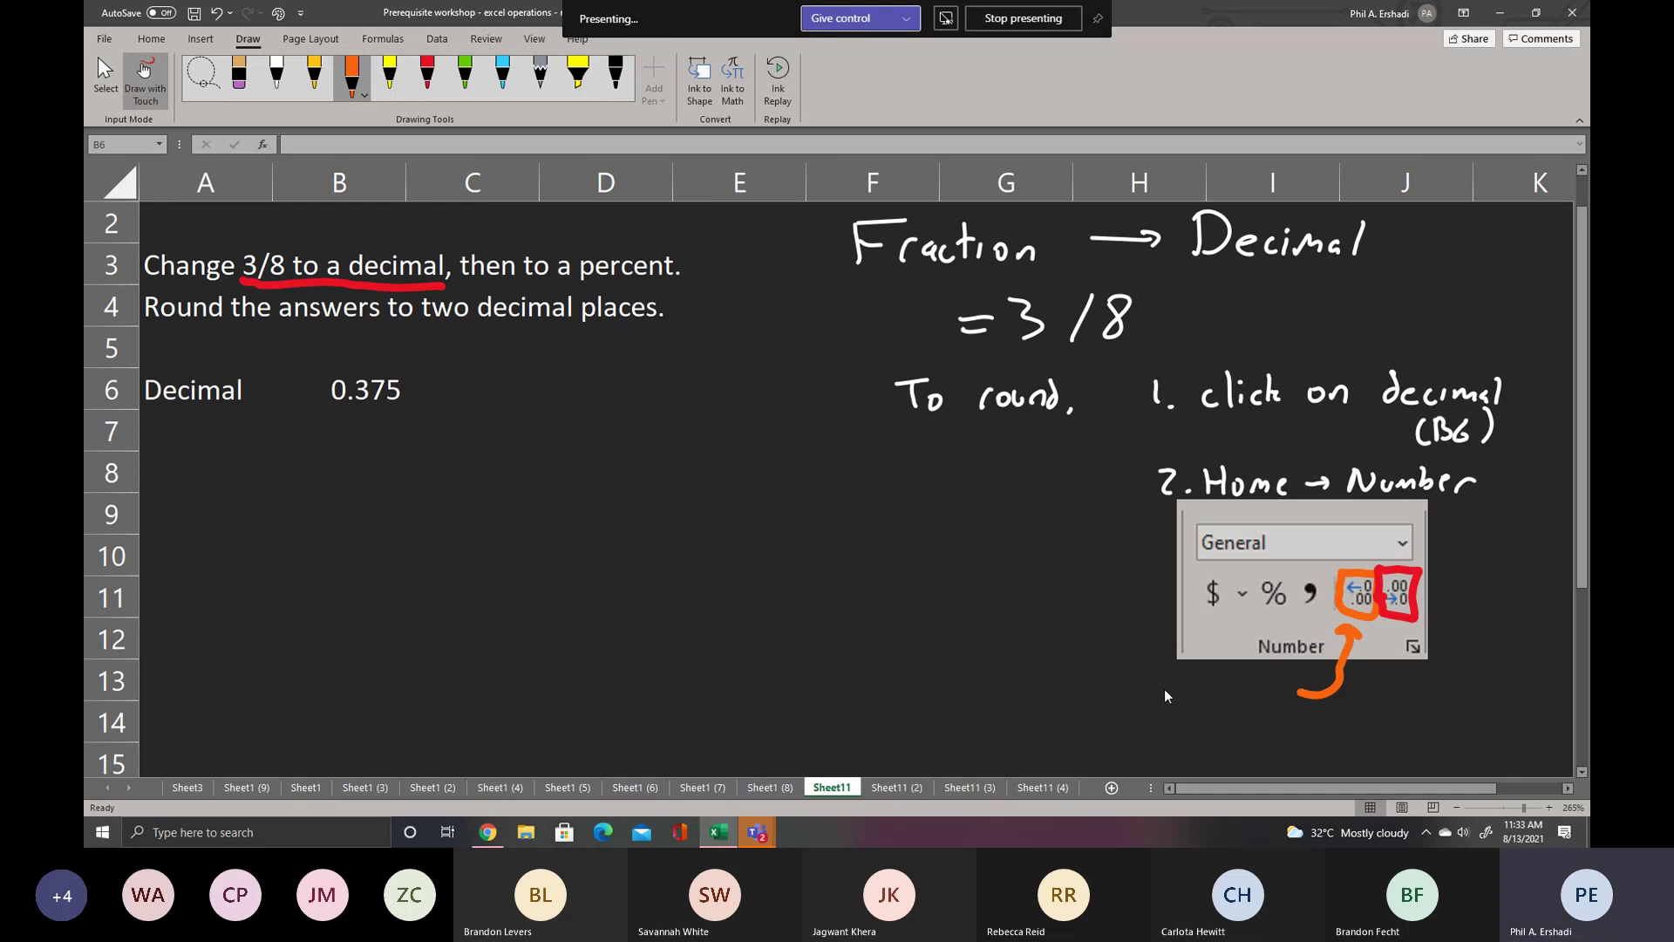
{"action": "mouse_move", "coordinate": [1147, 683]}
{"action": "left_mouse_down"}
{"action": "mouse_move", "coordinate": [1151, 700]}
{"action": "mouse_move", "coordinate": [1289, 689]}
{"action": "left_mouse_up"}
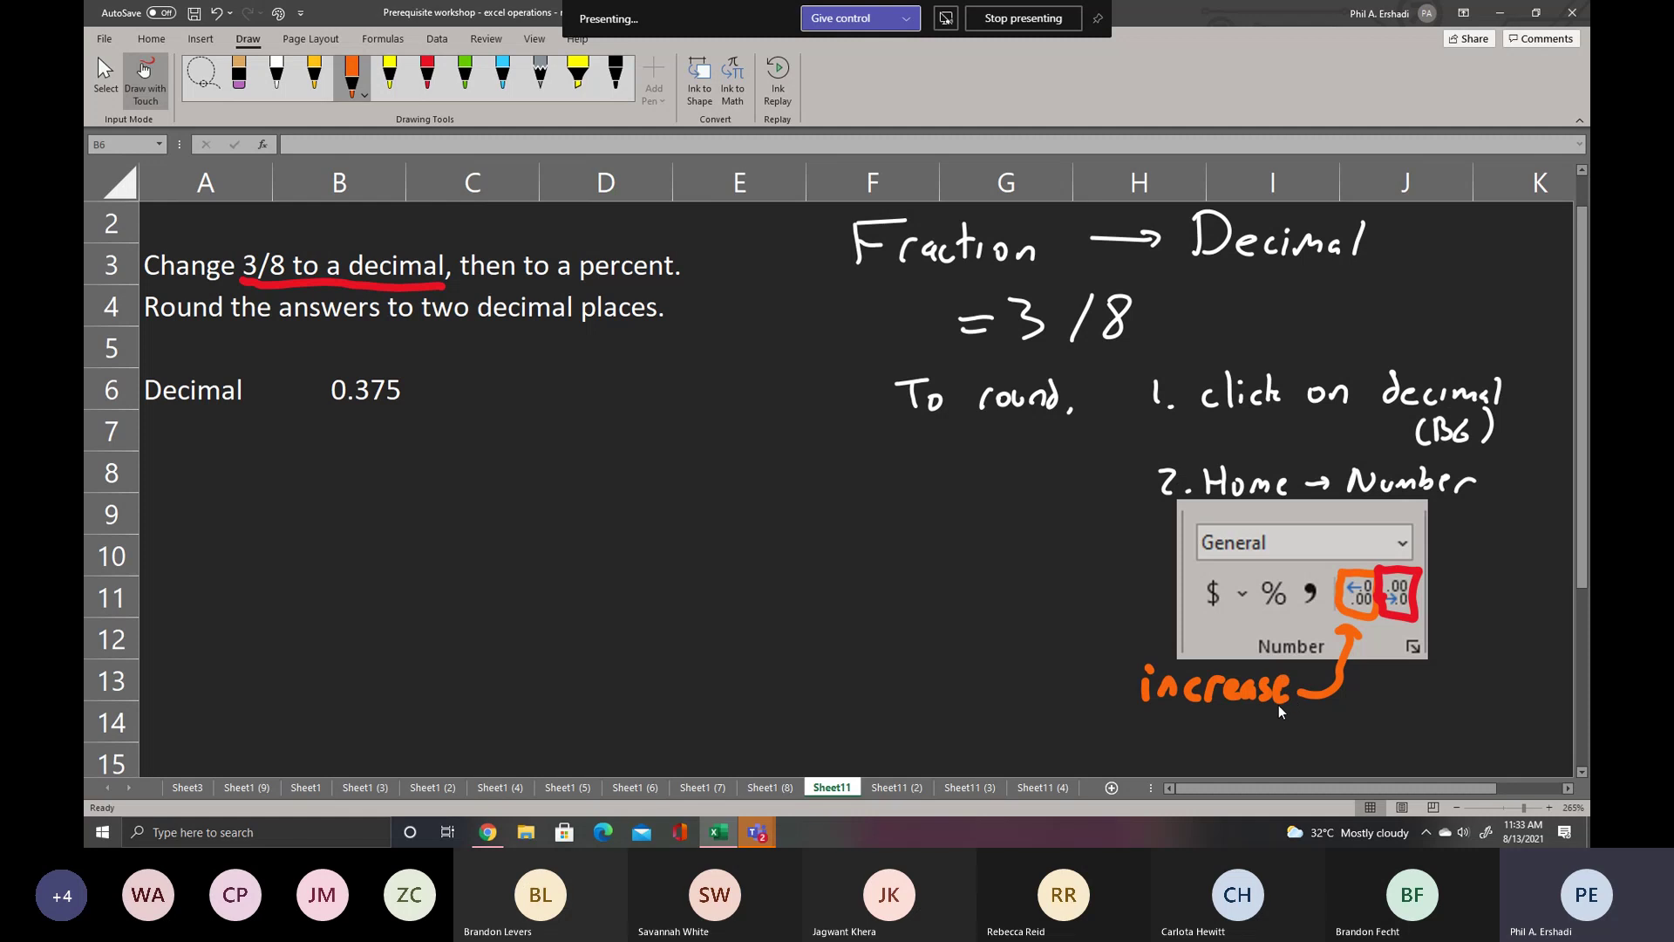
{"action": "mouse_move", "coordinate": [1150, 737]}
{"action": "left_mouse_down"}
{"action": "mouse_move", "coordinate": [1138, 750]}
{"action": "mouse_move", "coordinate": [1160, 737]}
{"action": "left_mouse_up"}
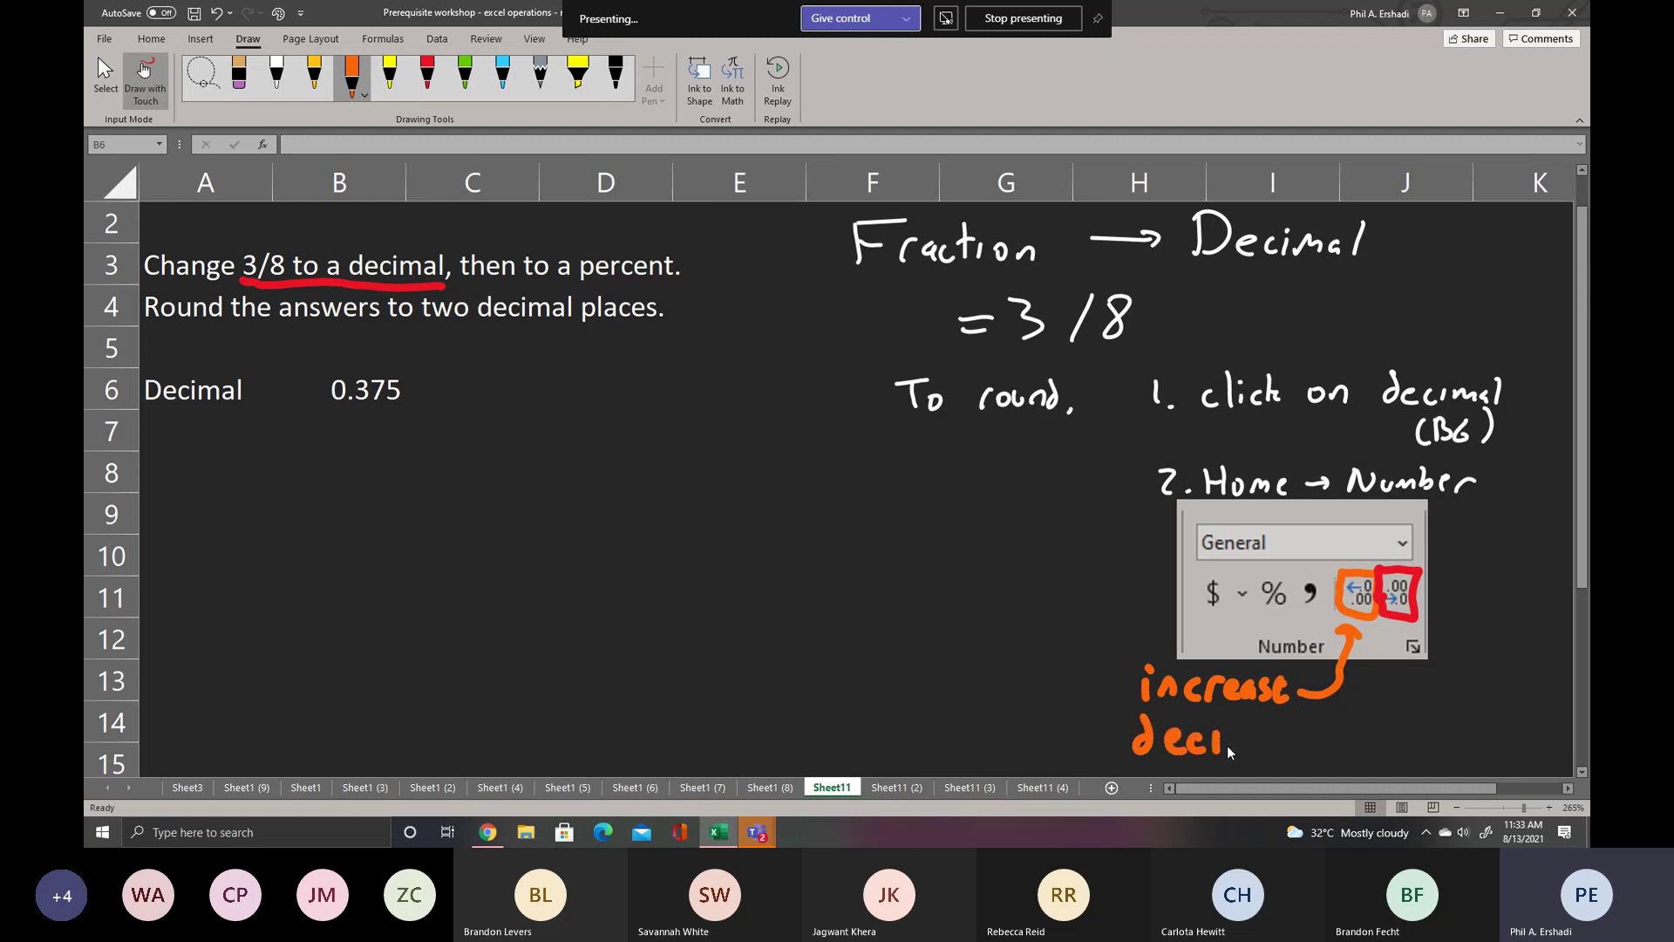
{"action": "left_click_drag", "start_coordinate": [1292, 720], "coordinate": [1292, 751]}
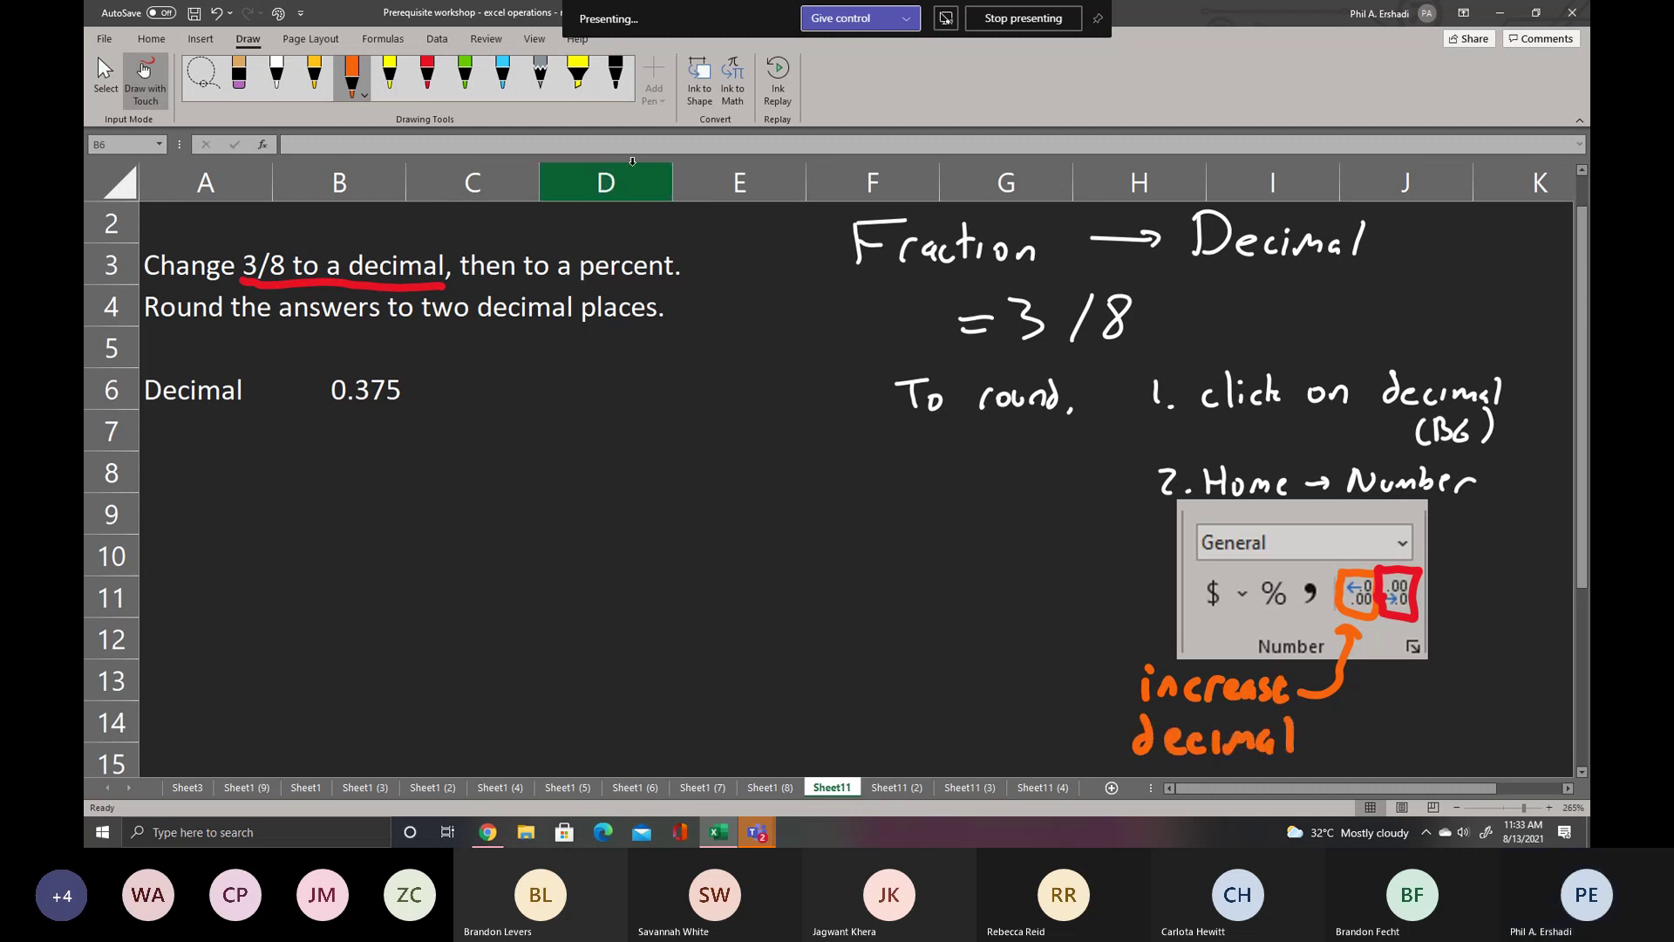
- Draw a red connector to the red-boxed icon and handwrite "decrease" below it in red
{"action": "left_click", "coordinate": [427, 76]}
{"action": "mouse_move", "coordinate": [1482, 679]}
{"action": "left_mouse_down"}
{"action": "mouse_move", "coordinate": [1420, 687]}
{"action": "mouse_move", "coordinate": [1393, 626]}
{"action": "left_mouse_up"}
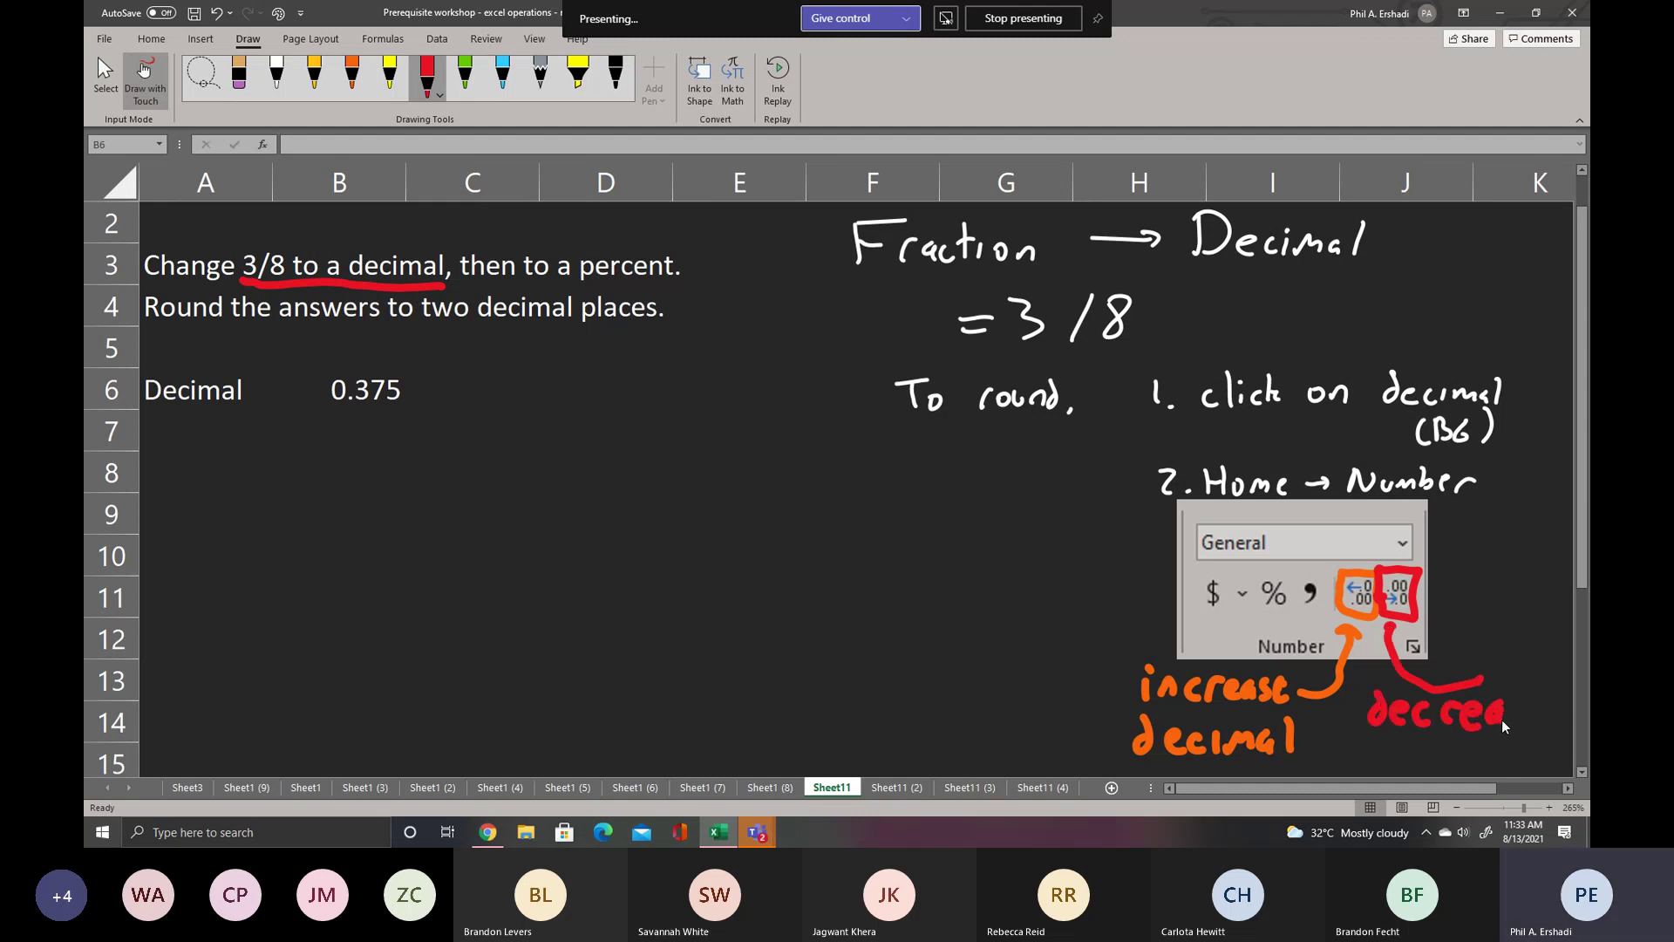
{"action": "left_click_drag", "start_coordinate": [1524, 713], "coordinate": [1542, 723]}
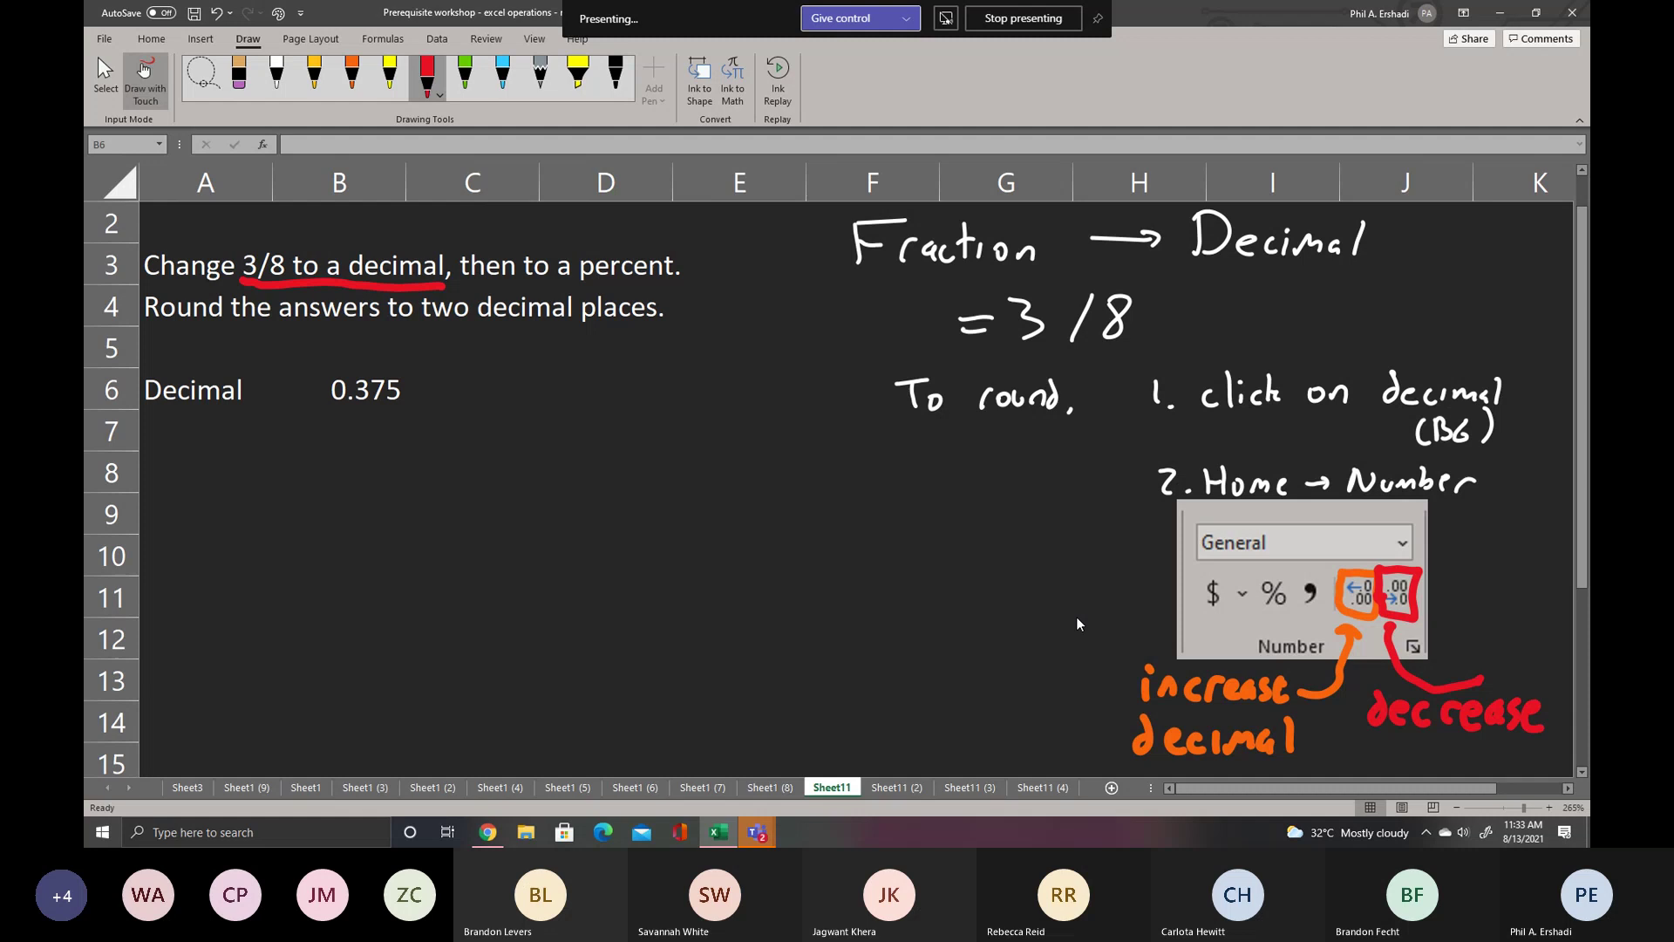
- Round the decimal answer in cell B6 to two decimal places with Decrease Decimal
{"action": "left_click", "coordinate": [105, 74]}
{"action": "left_click", "coordinate": [374, 393]}
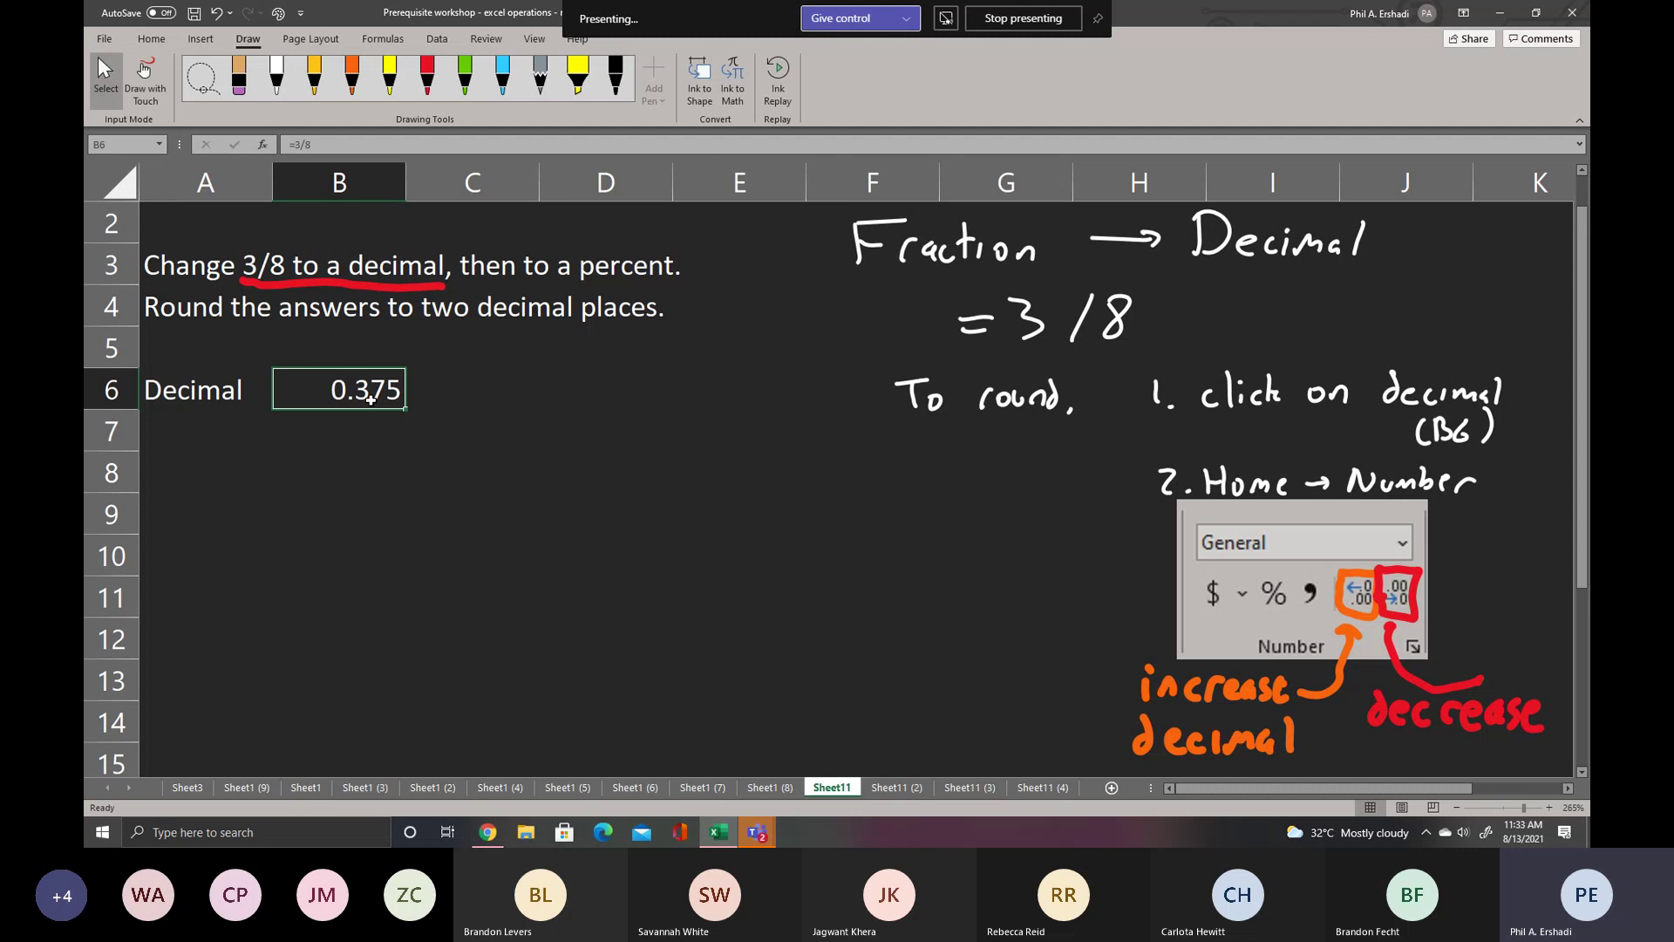
{"action": "left_click", "coordinate": [152, 39]}
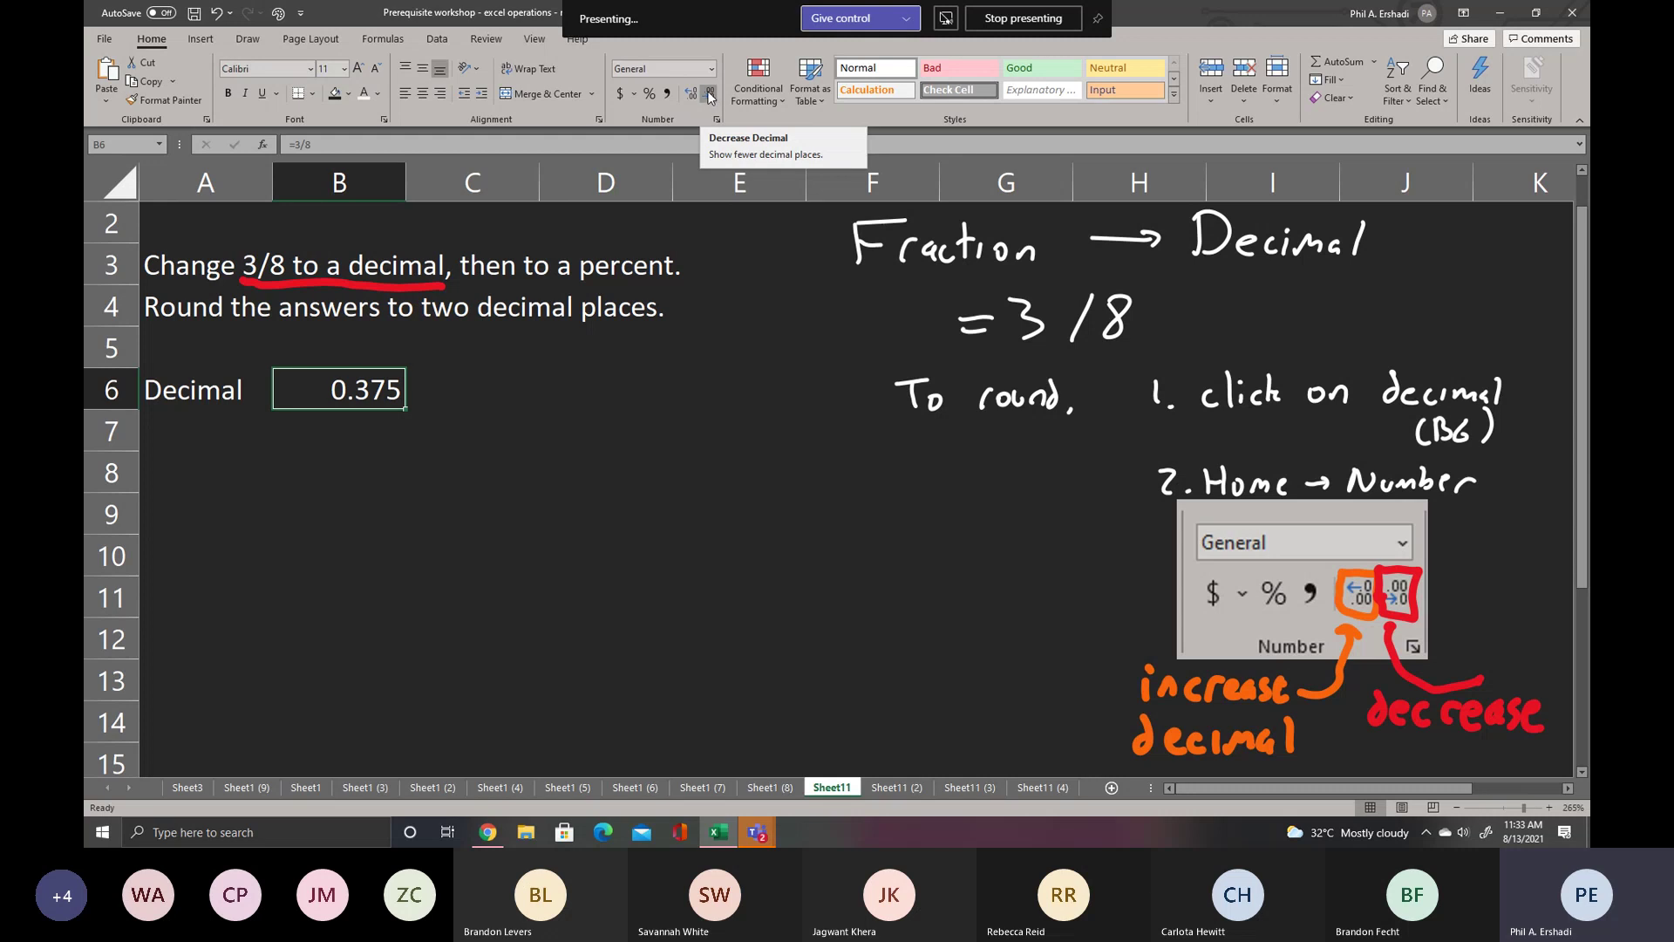
{"action": "left_click", "coordinate": [711, 93]}
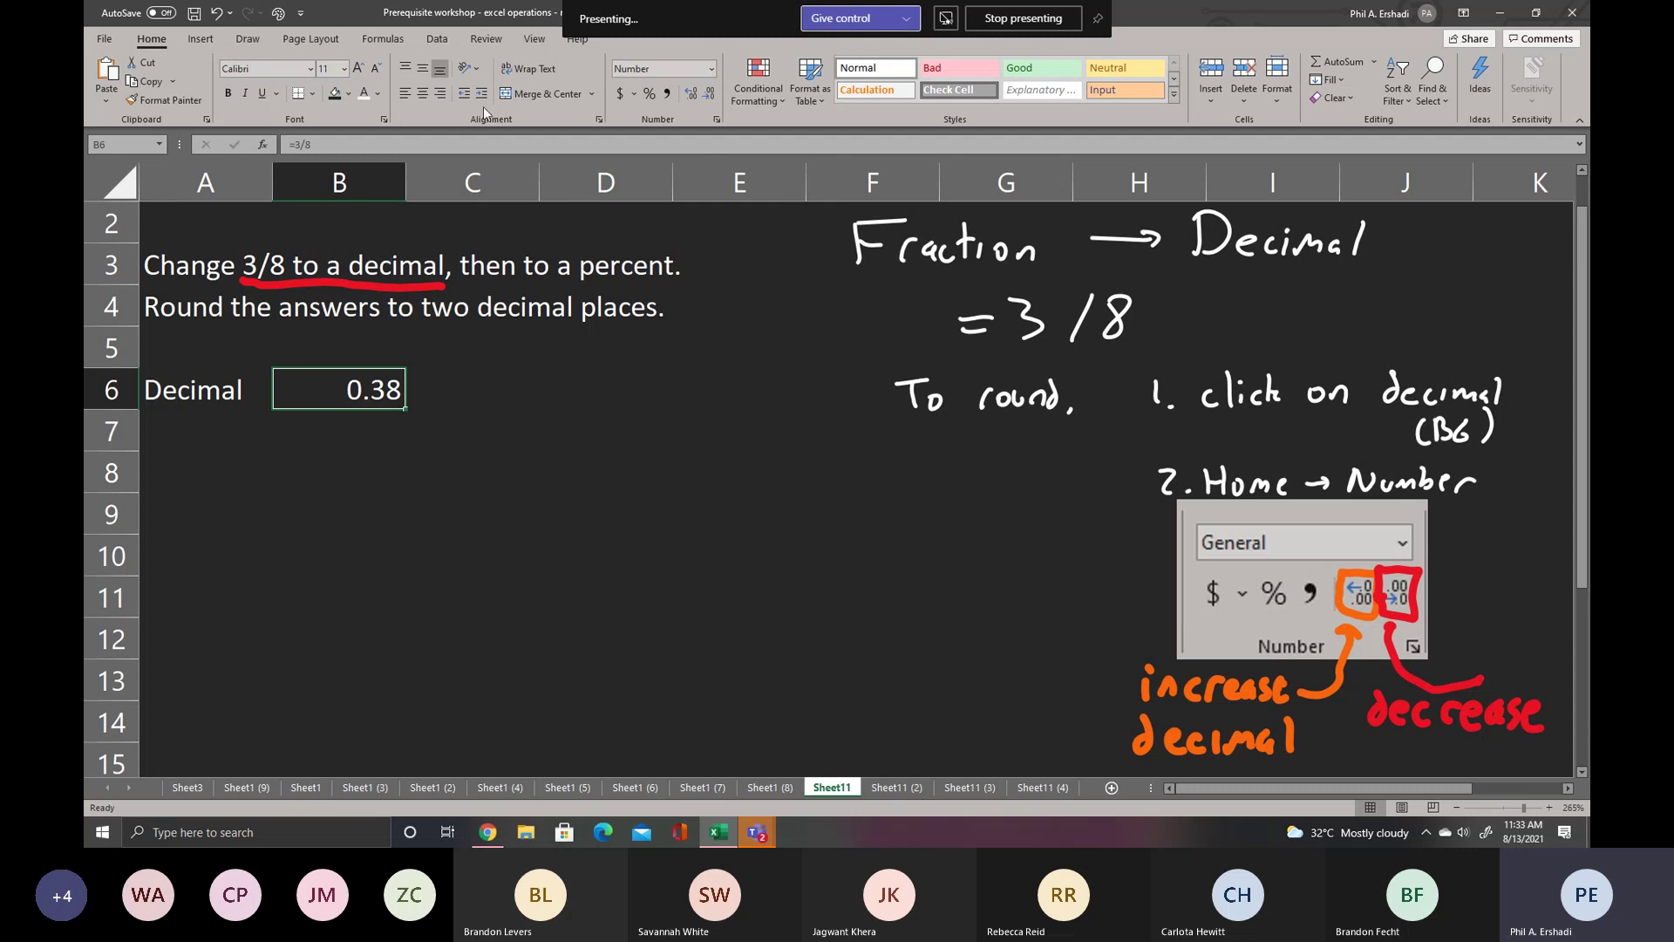
- Reduce B6 to one decimal place, then extend it to nine with Increase Decimal
{"action": "left_click", "coordinate": [708, 96]}
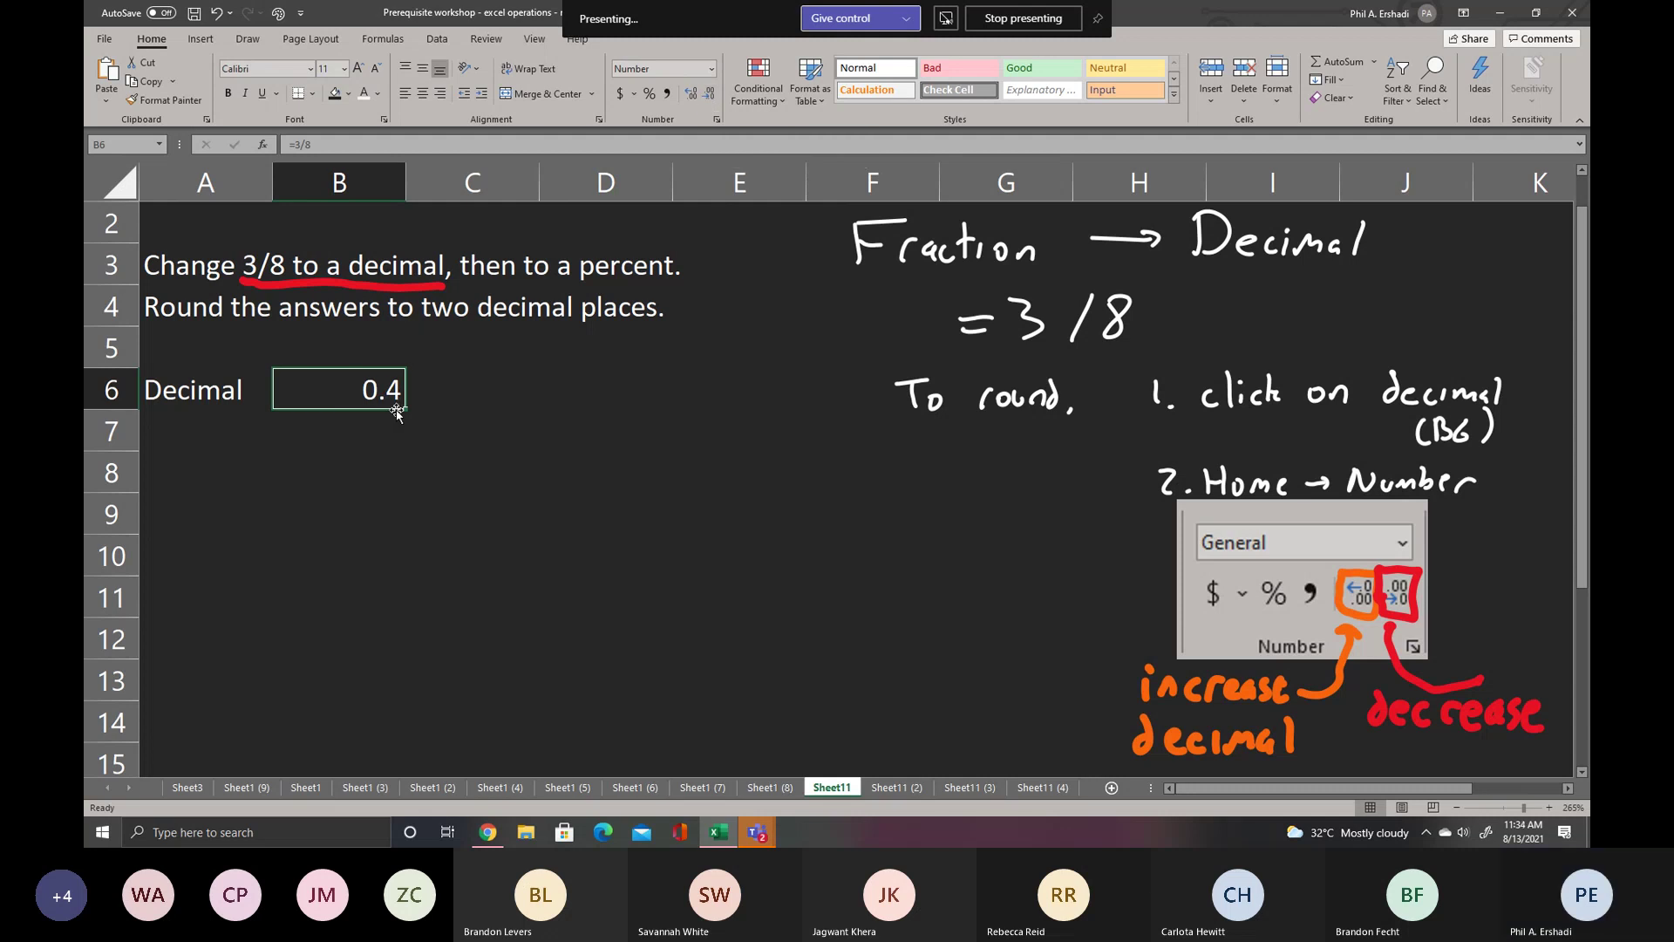
{"action": "left_click", "coordinate": [690, 95]}
{"action": "left_click", "coordinate": [690, 95]}
{"action": "left_click", "coordinate": [690, 95]}
{"action": "left_click", "coordinate": [690, 94]}
{"action": "left_click", "coordinate": [689, 94]}
{"action": "left_click", "coordinate": [690, 94]}
{"action": "left_click", "coordinate": [689, 94]}
{"action": "left_click", "coordinate": [690, 94]}
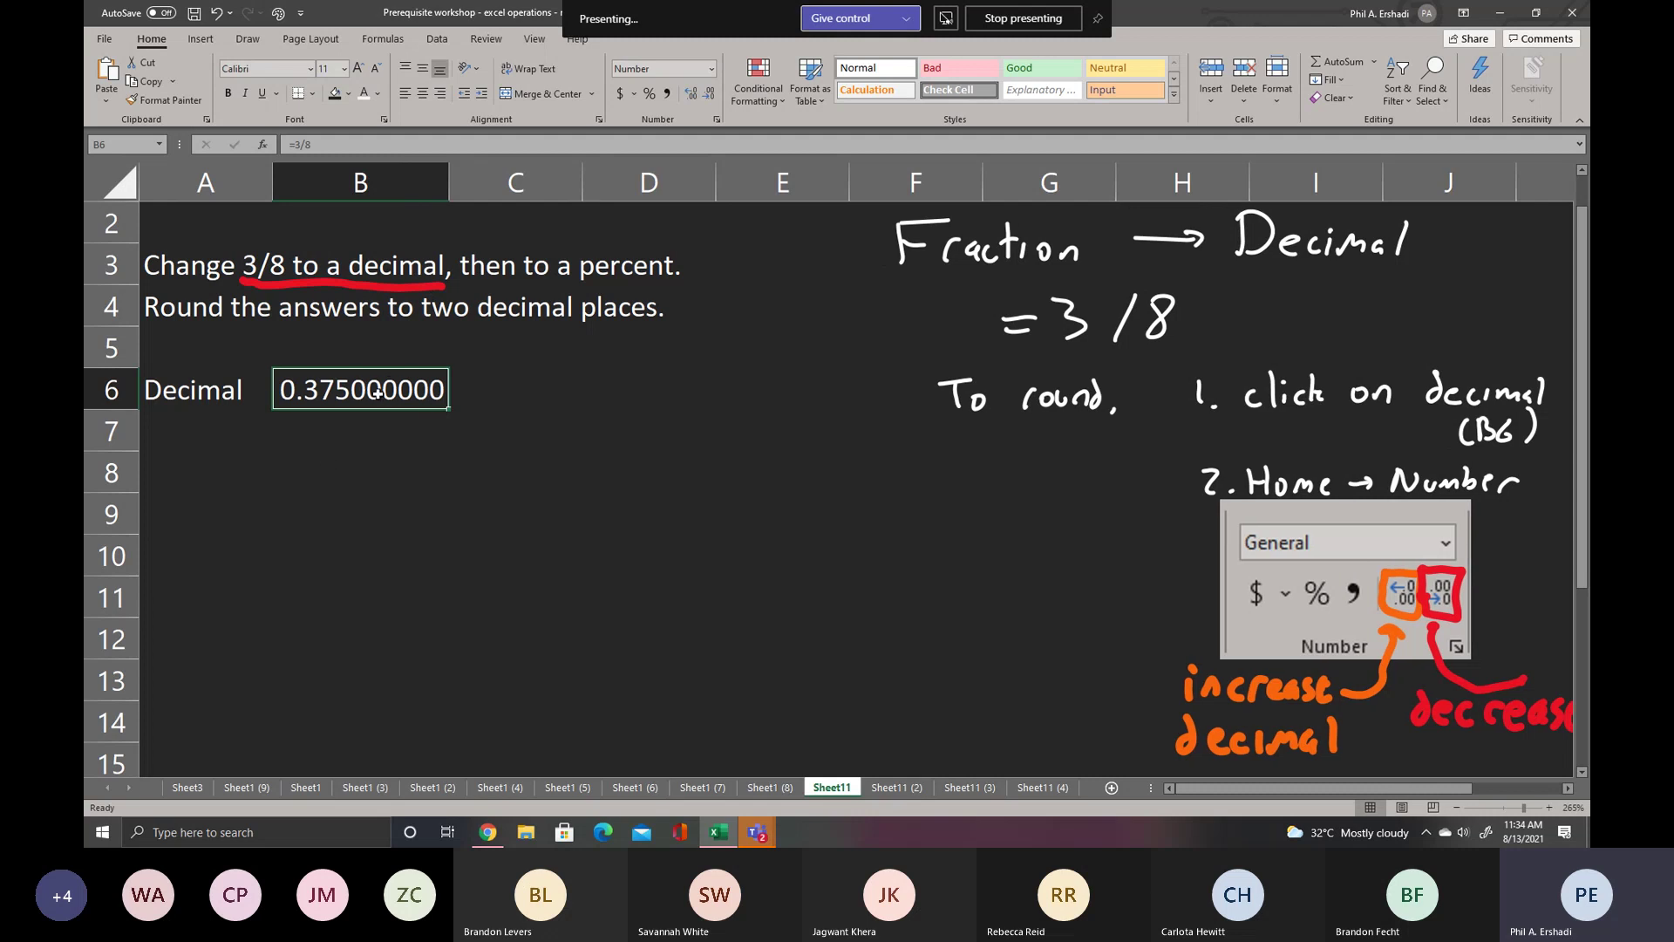
- Return B6 to two decimal places with Decrease Decimal
{"action": "left_click", "coordinate": [711, 94]}
{"action": "left_click", "coordinate": [711, 94]}
{"action": "left_click", "coordinate": [711, 94]}
{"action": "left_click", "coordinate": [711, 94]}
{"action": "left_click", "coordinate": [711, 94]}
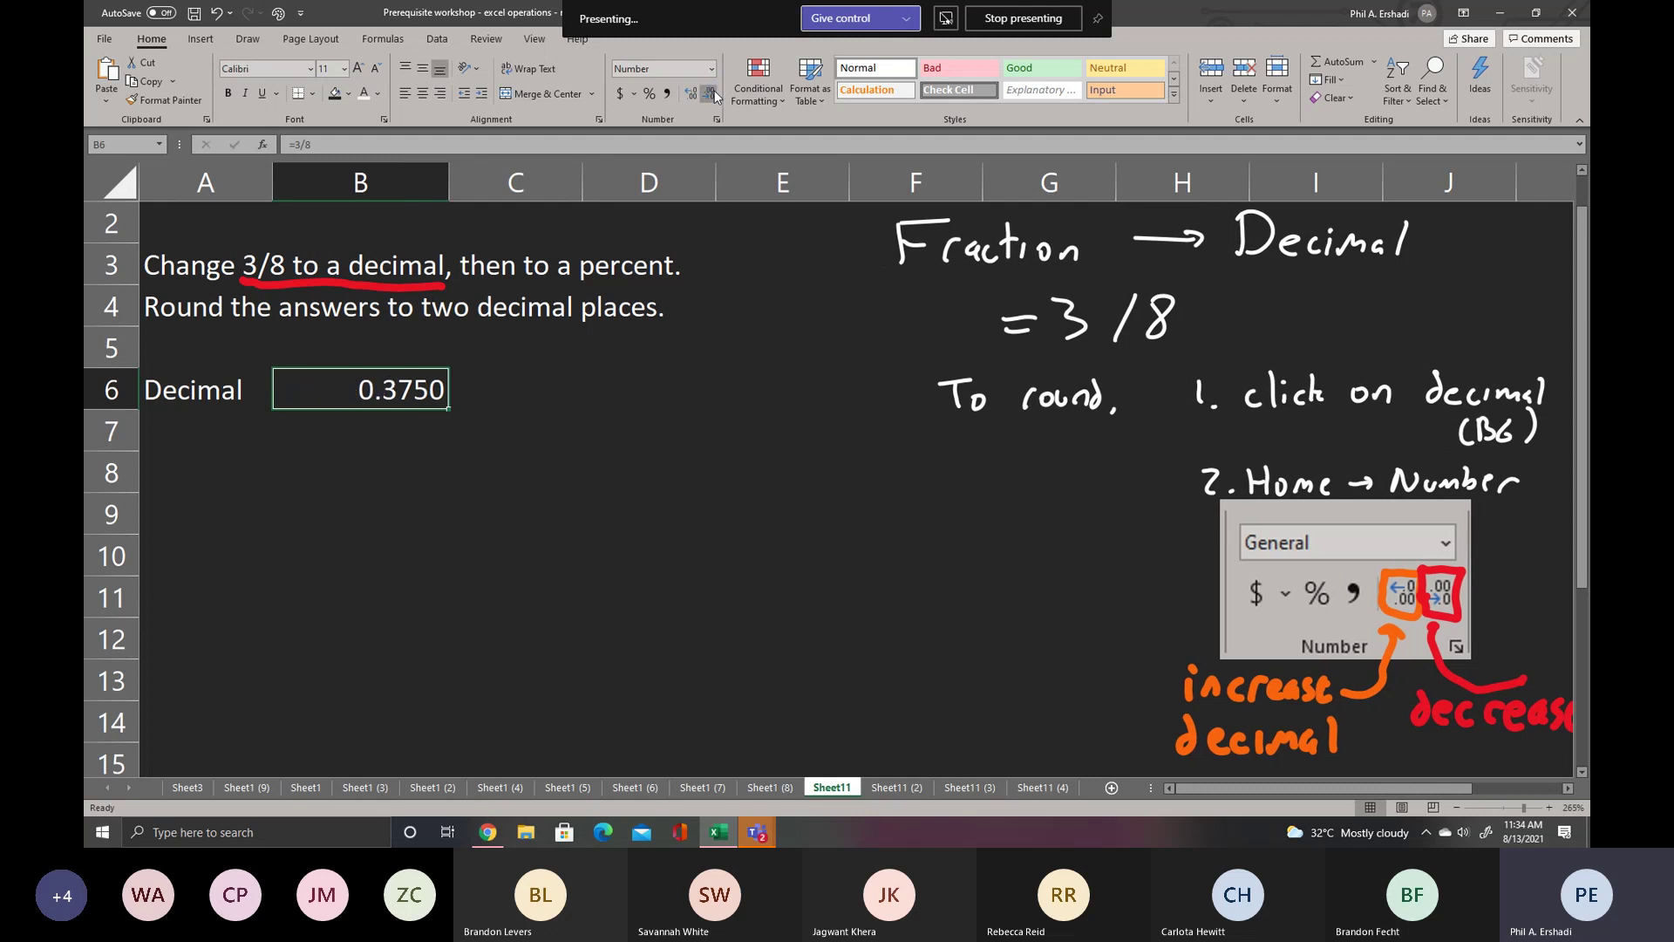
{"action": "left_click", "coordinate": [712, 96]}
{"action": "left_click", "coordinate": [712, 96]}
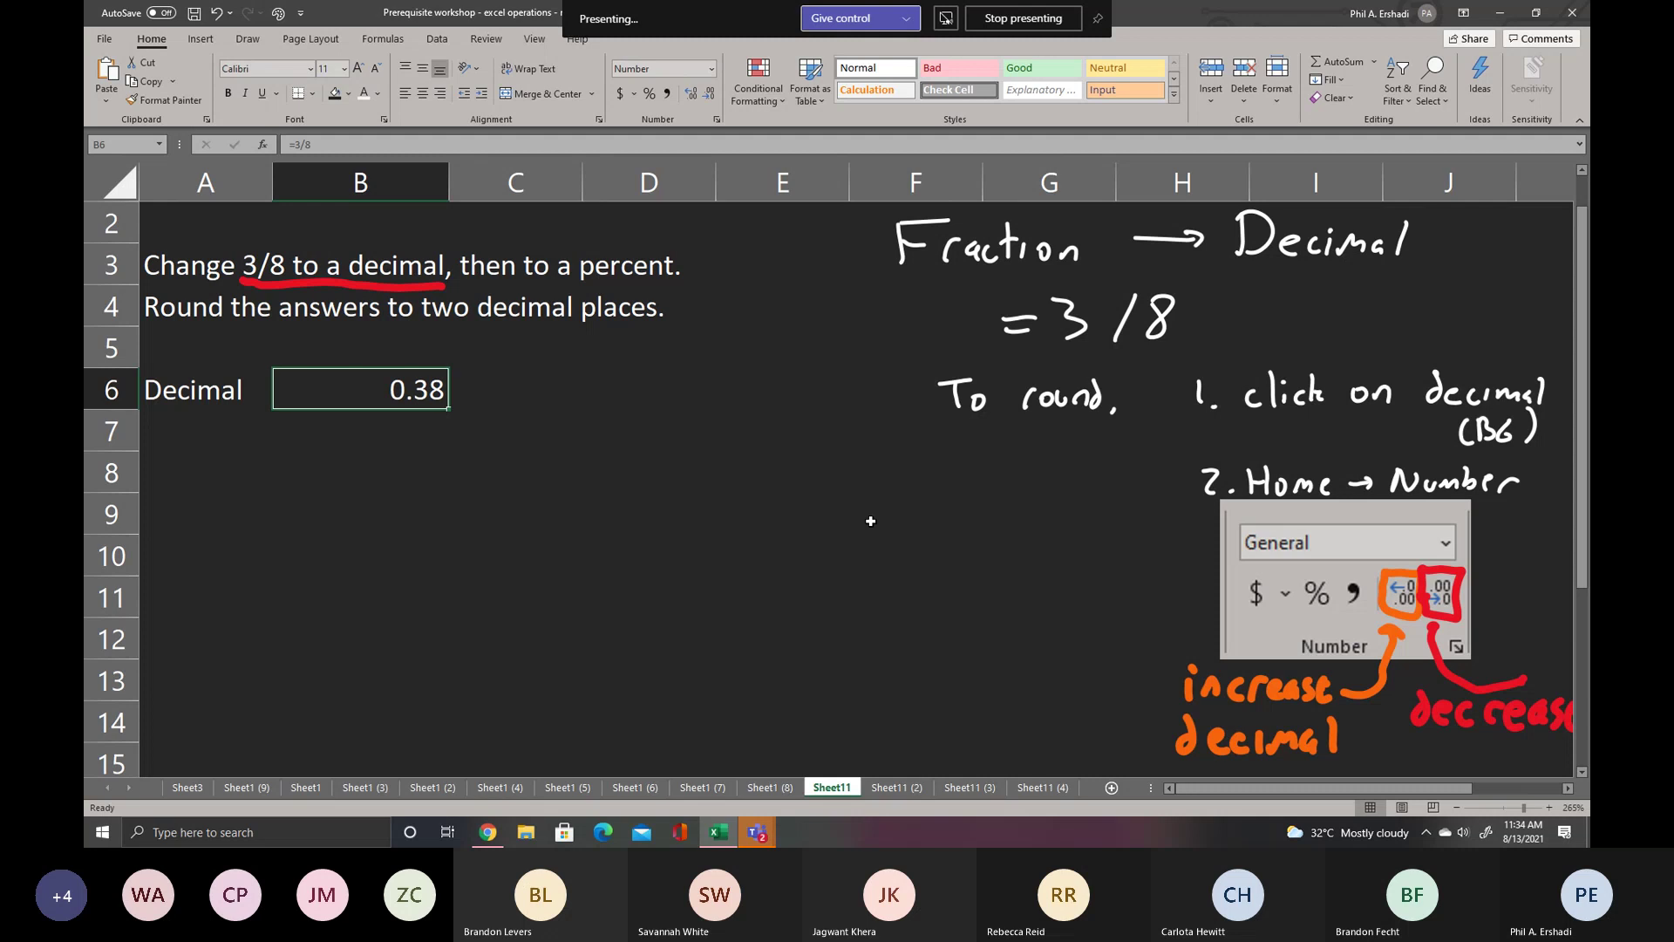
- Enter the label Percent in cell A8 and move to B8
{"action": "left_click", "coordinate": [181, 465]}
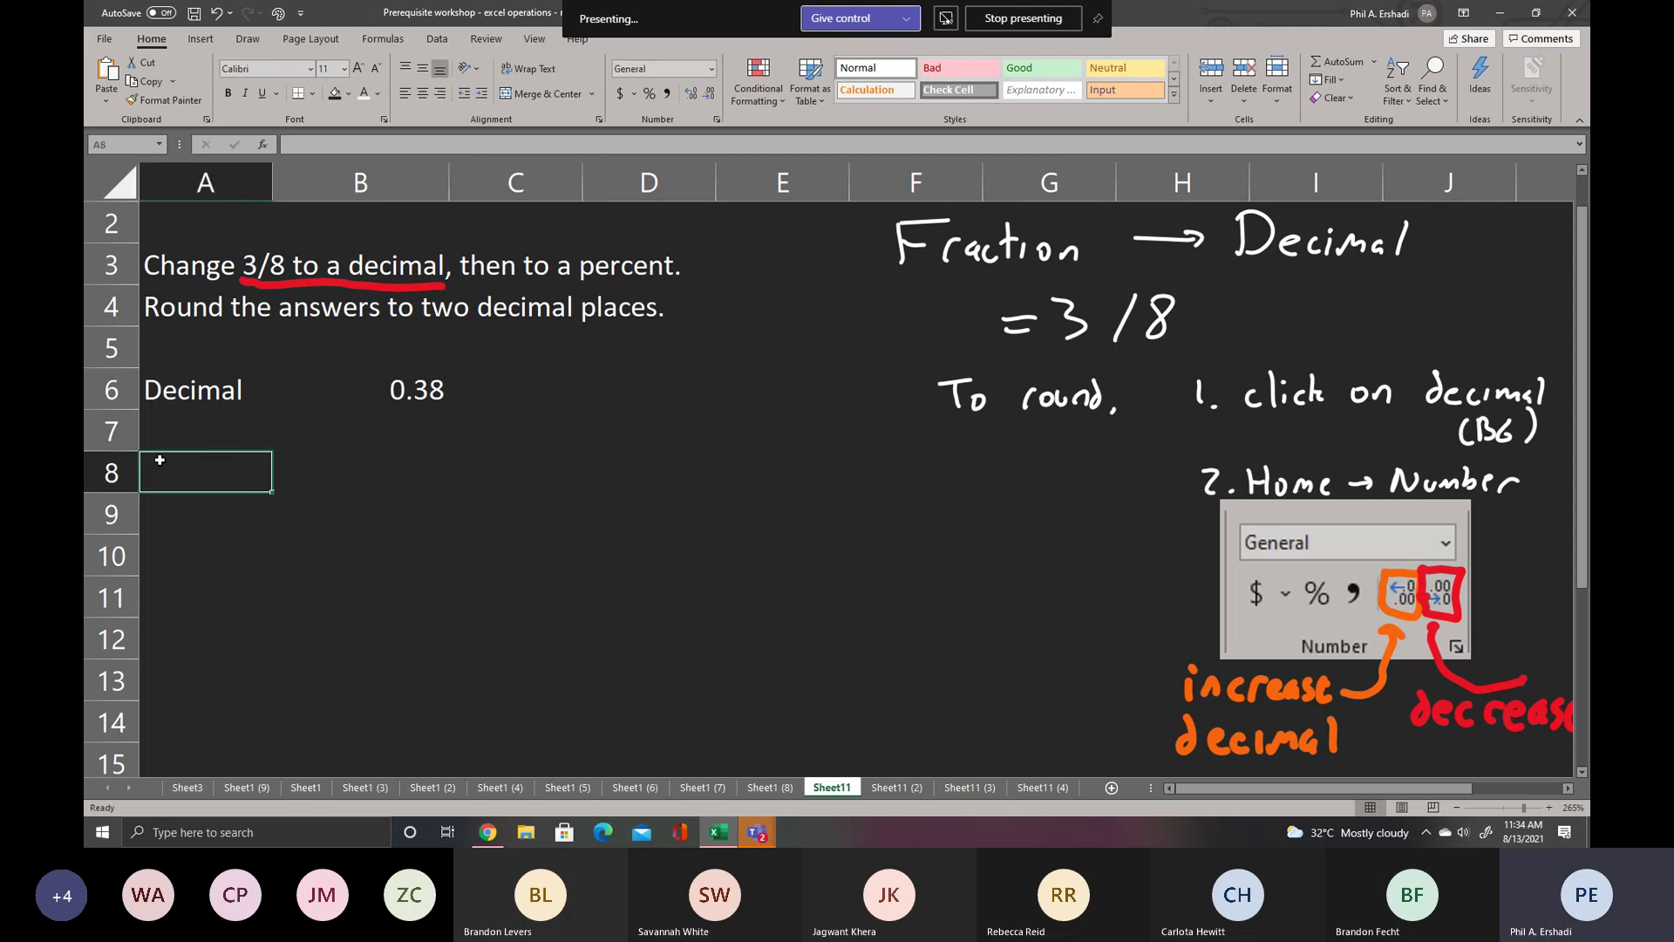
{"action": "type", "text": "Percent"}
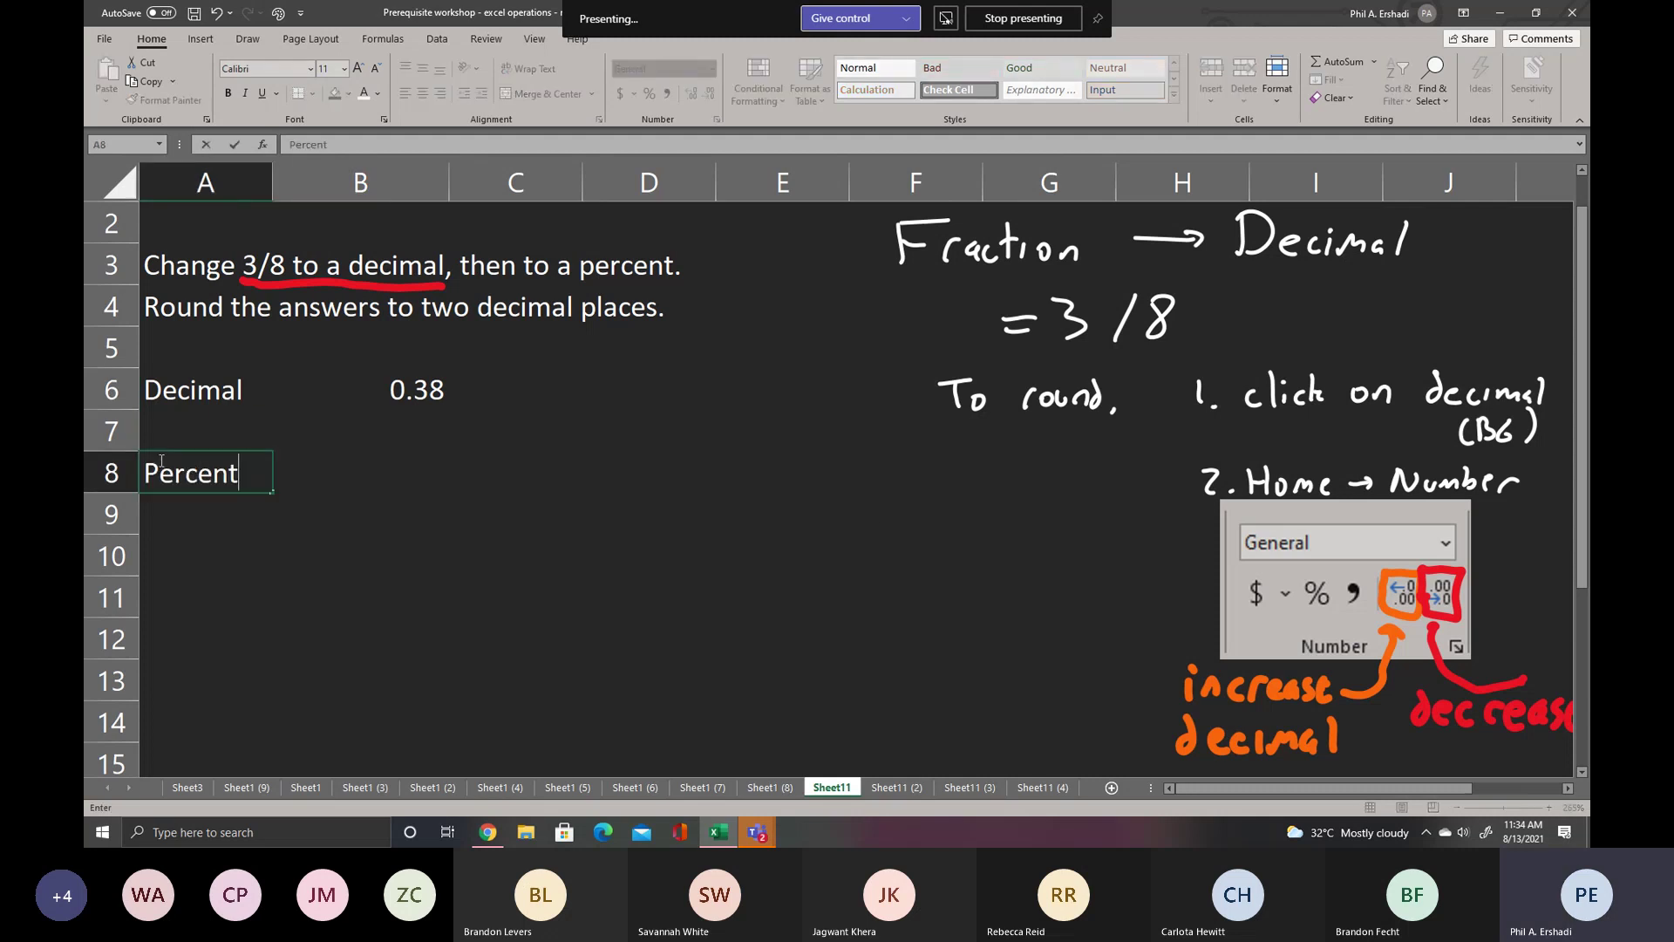
{"action": "key", "text": "Tab"}
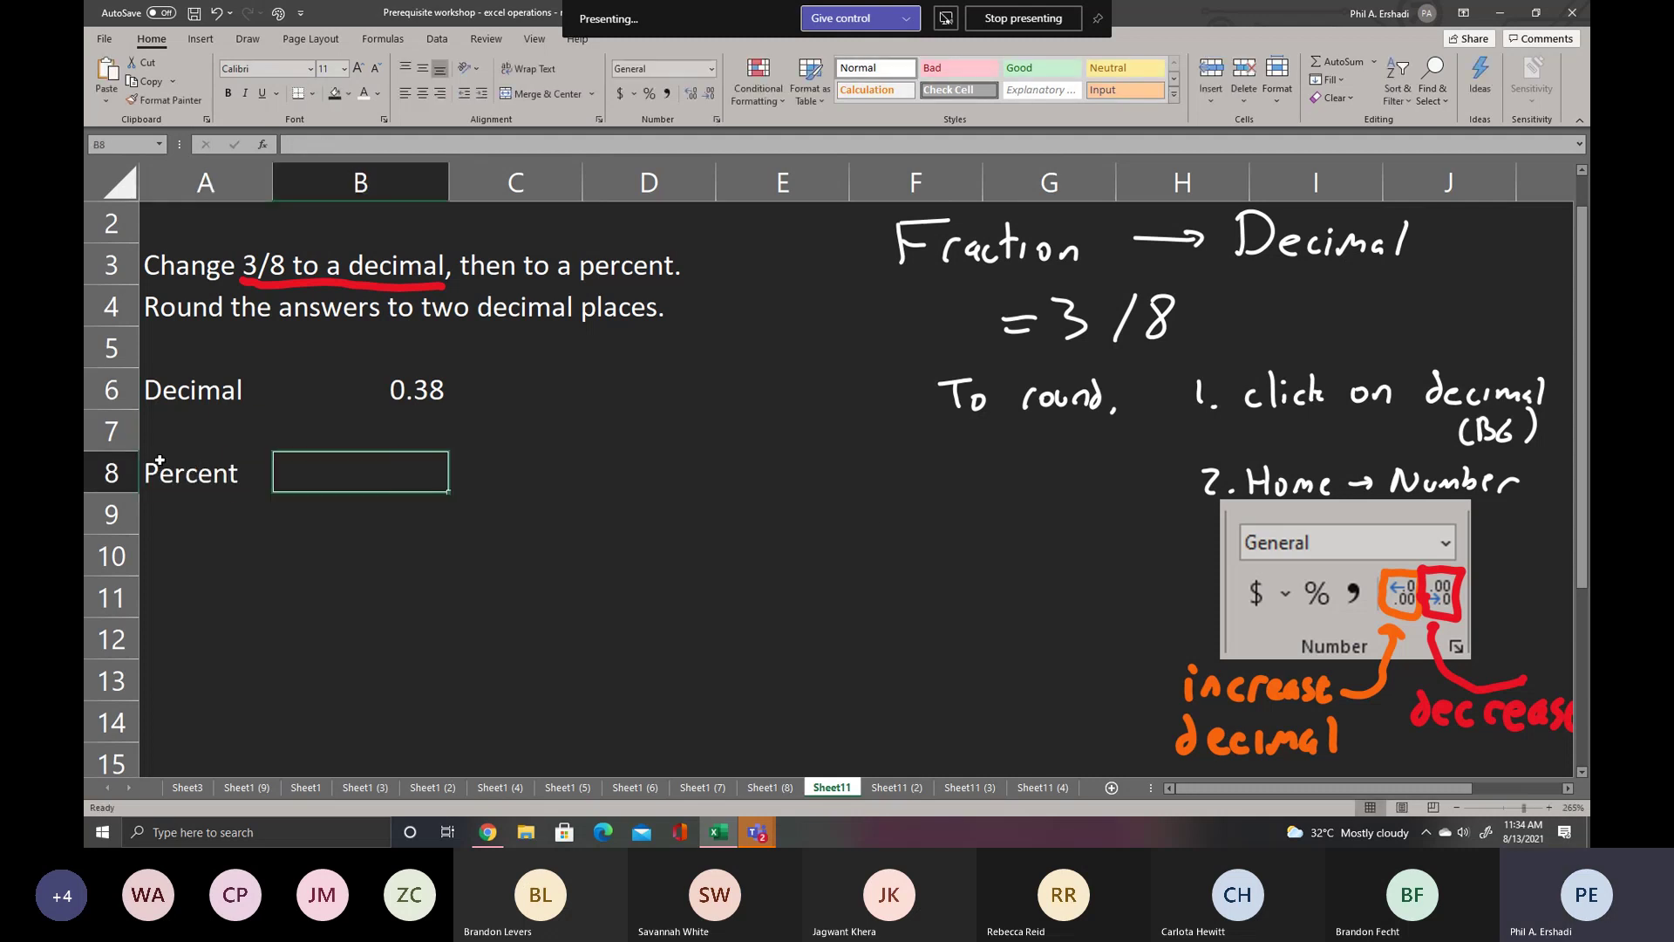
- Handwrite in white the heading "For a percent." with the instructions "1. Get decimal first" and "2. Home → Number" below it
{"action": "left_click", "coordinate": [248, 38]}
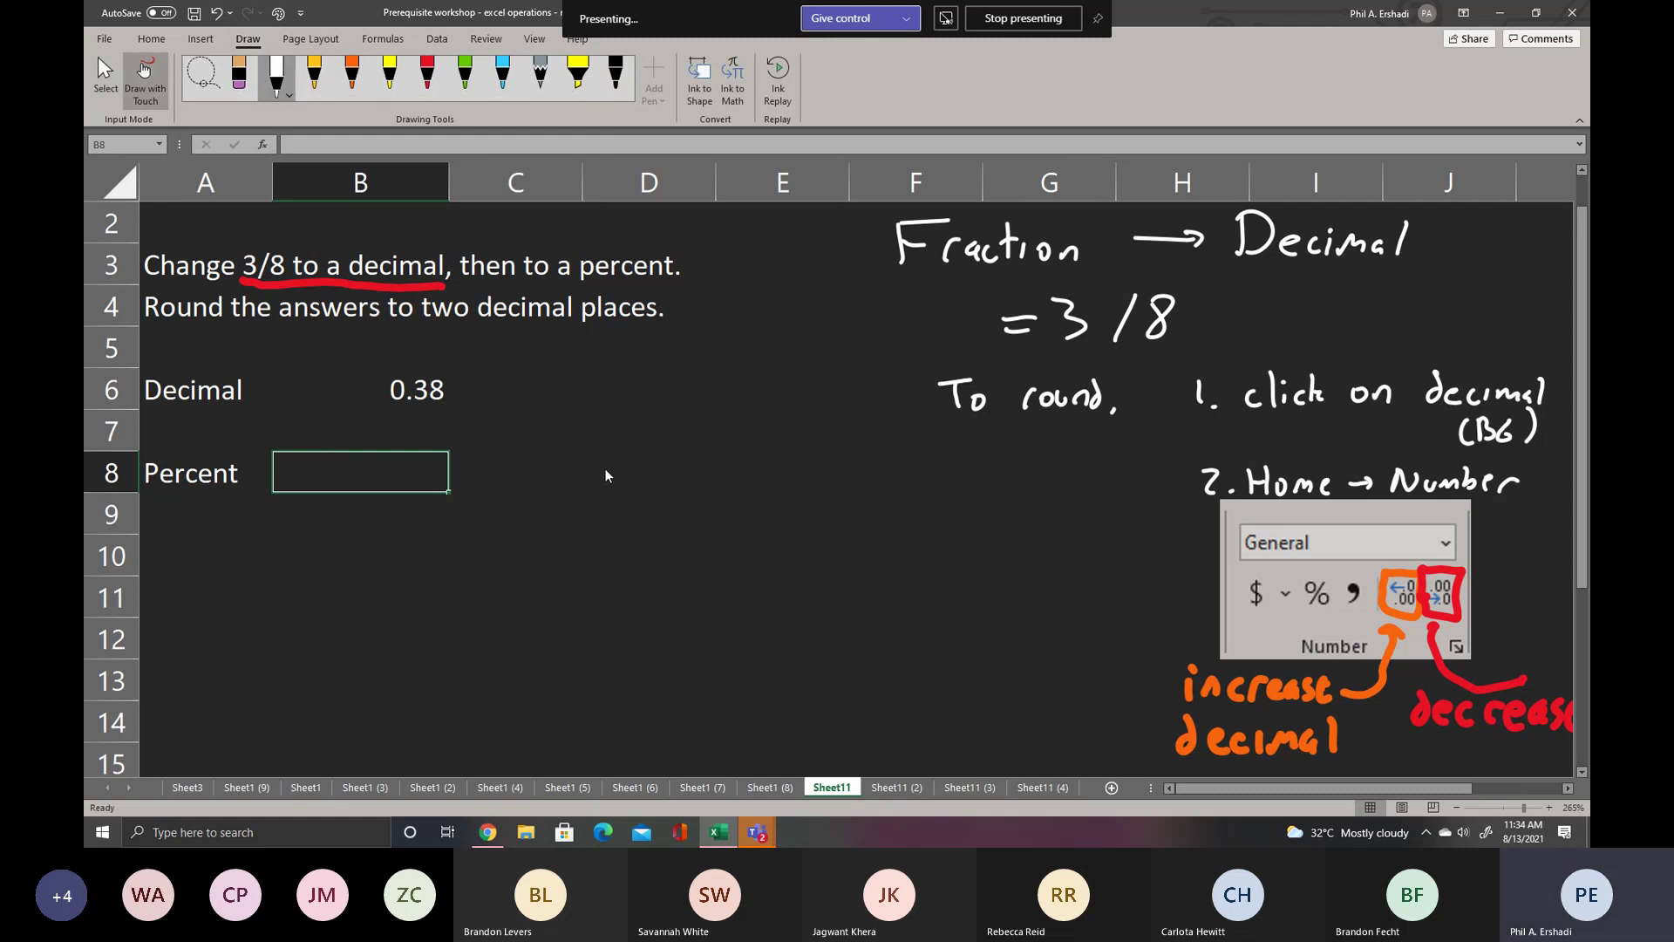
{"action": "left_click_drag", "start_coordinate": [605, 479], "coordinate": [642, 472]}
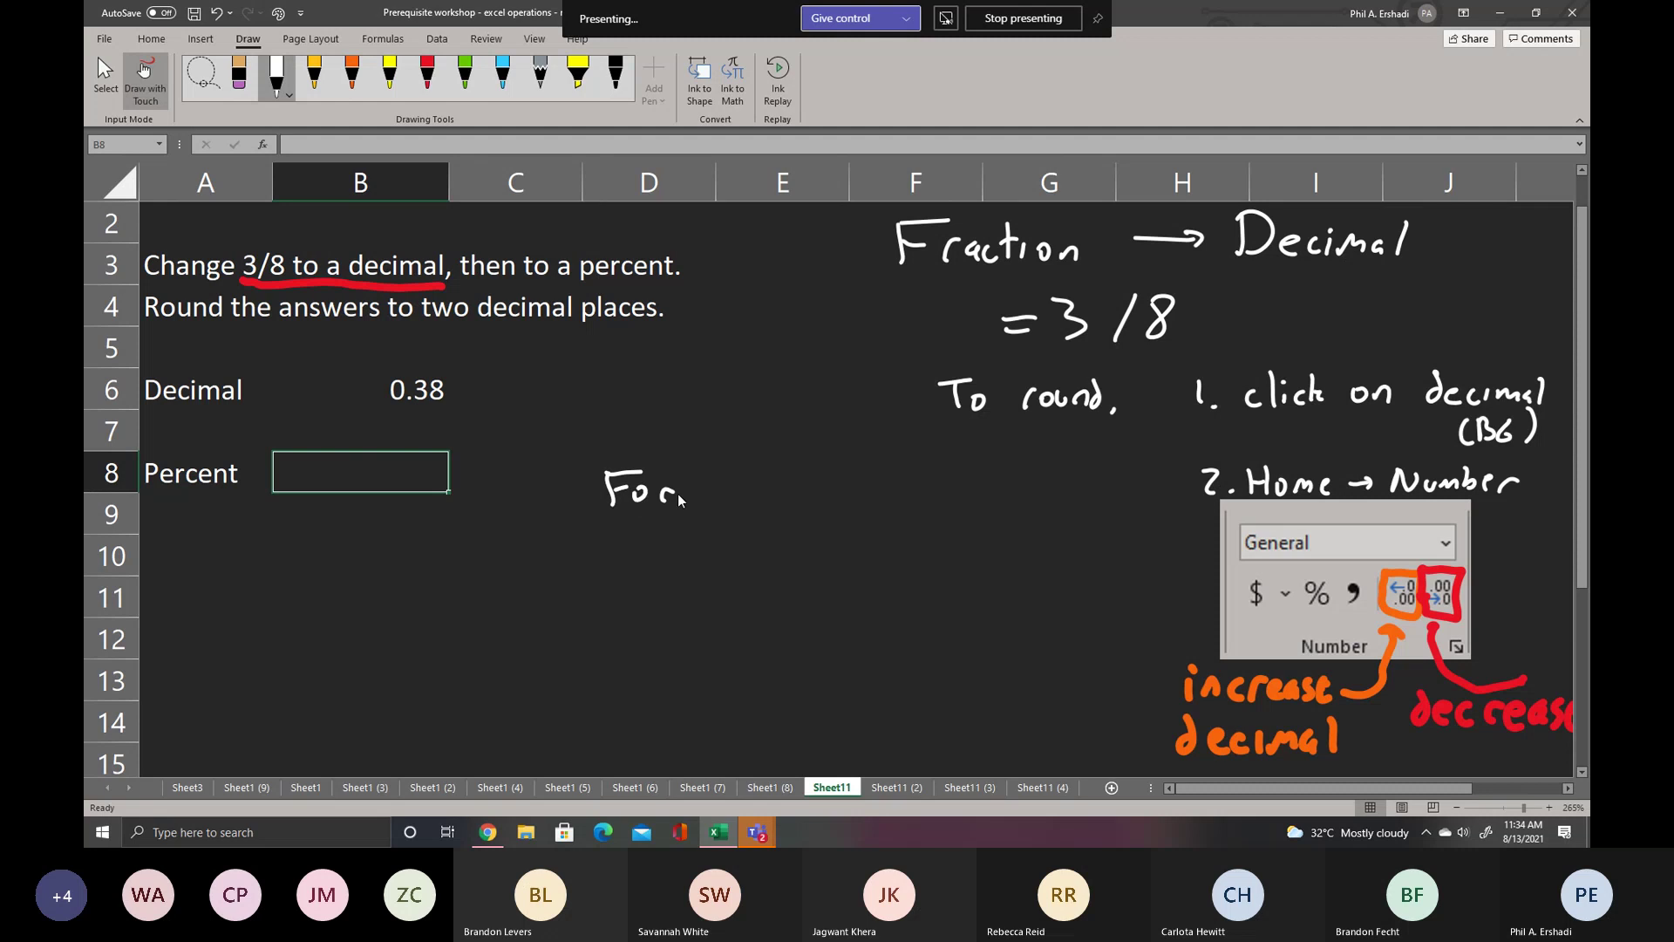
{"action": "left_click_drag", "start_coordinate": [750, 488], "coordinate": [755, 503]}
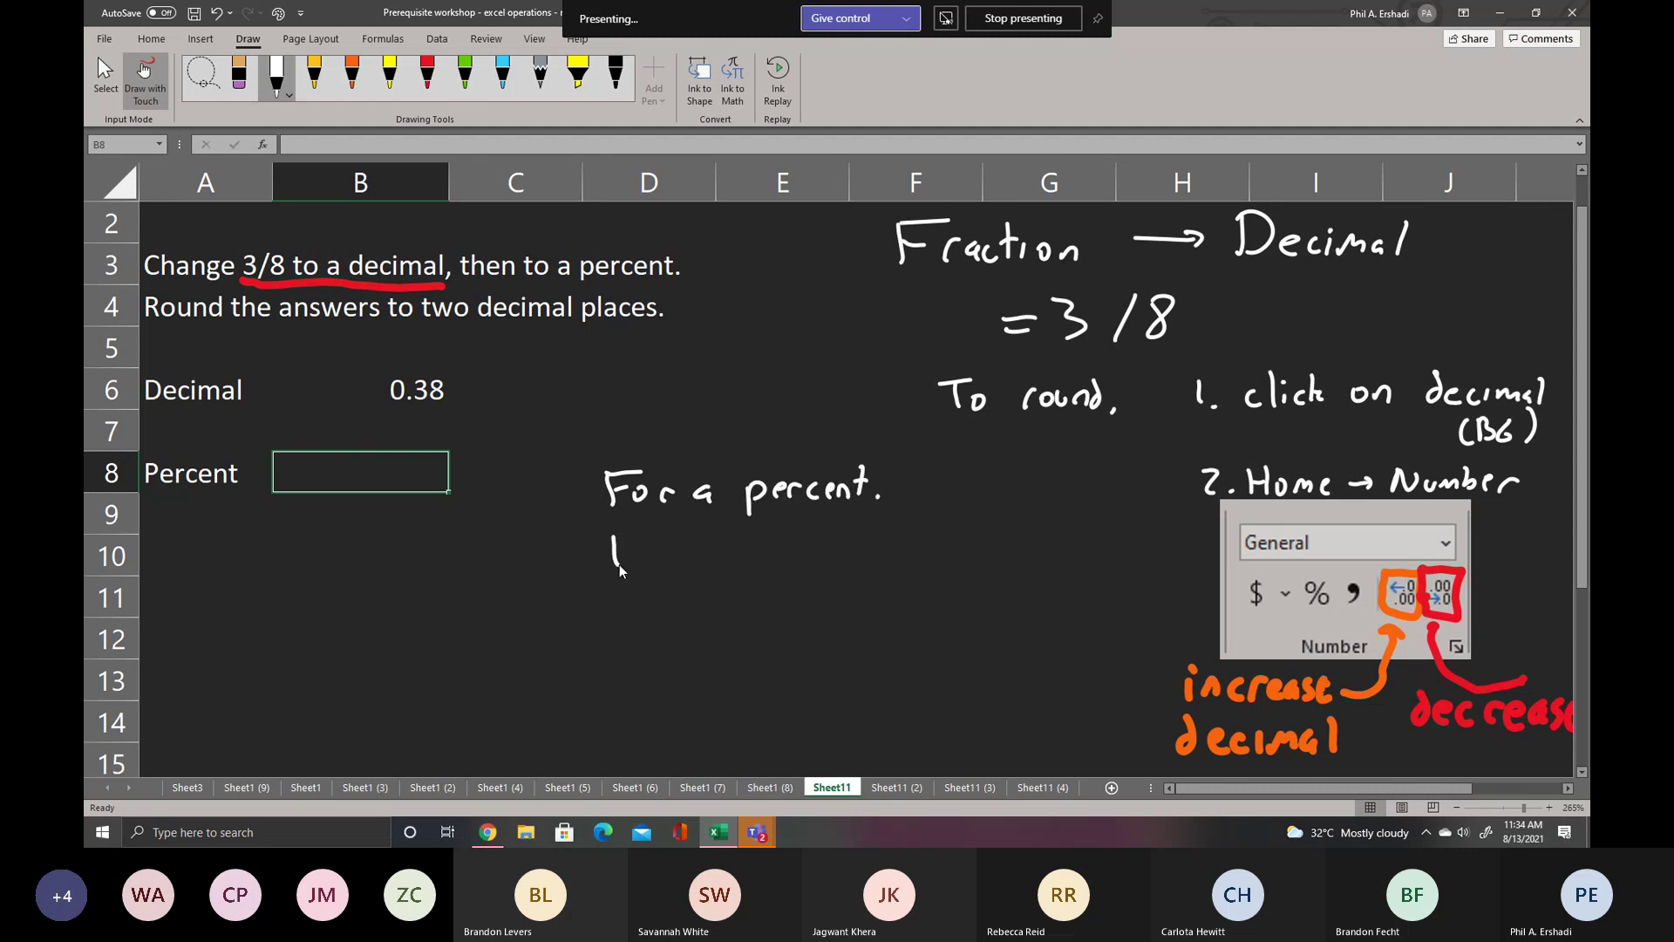
{"action": "left_click_drag", "start_coordinate": [720, 532], "coordinate": [723, 541]}
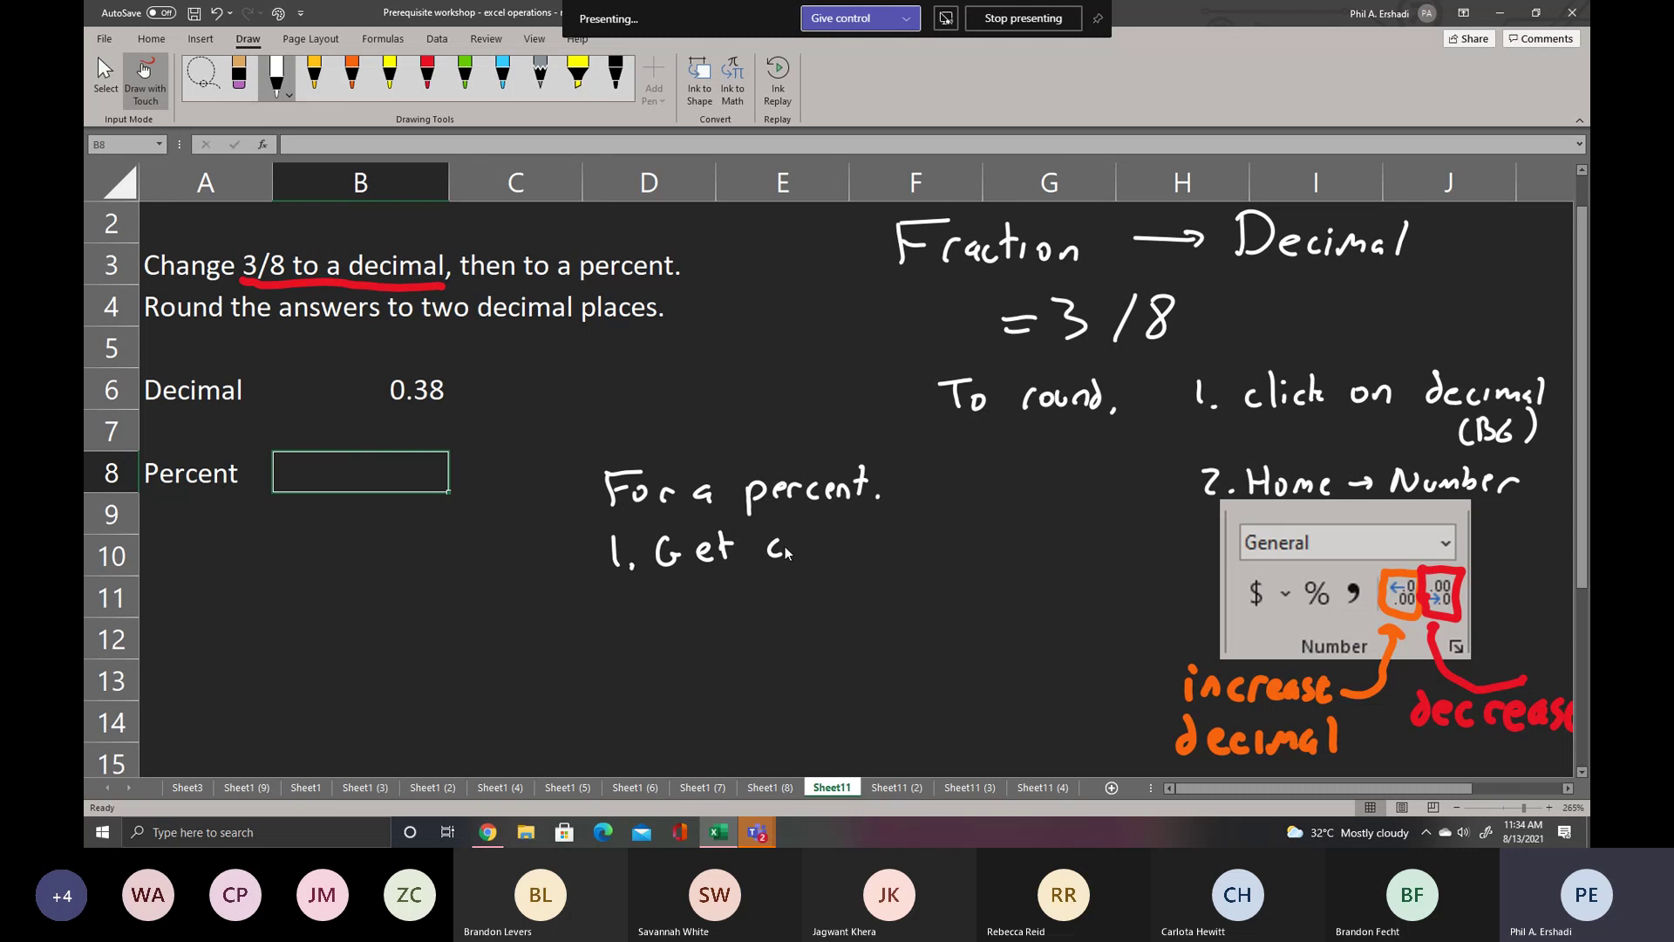
{"action": "mouse_move", "coordinate": [844, 548]}
{"action": "left_mouse_down"}
{"action": "mouse_move", "coordinate": [963, 558]}
{"action": "mouse_move", "coordinate": [978, 541]}
{"action": "mouse_move", "coordinate": [1026, 557]}
{"action": "left_mouse_up"}
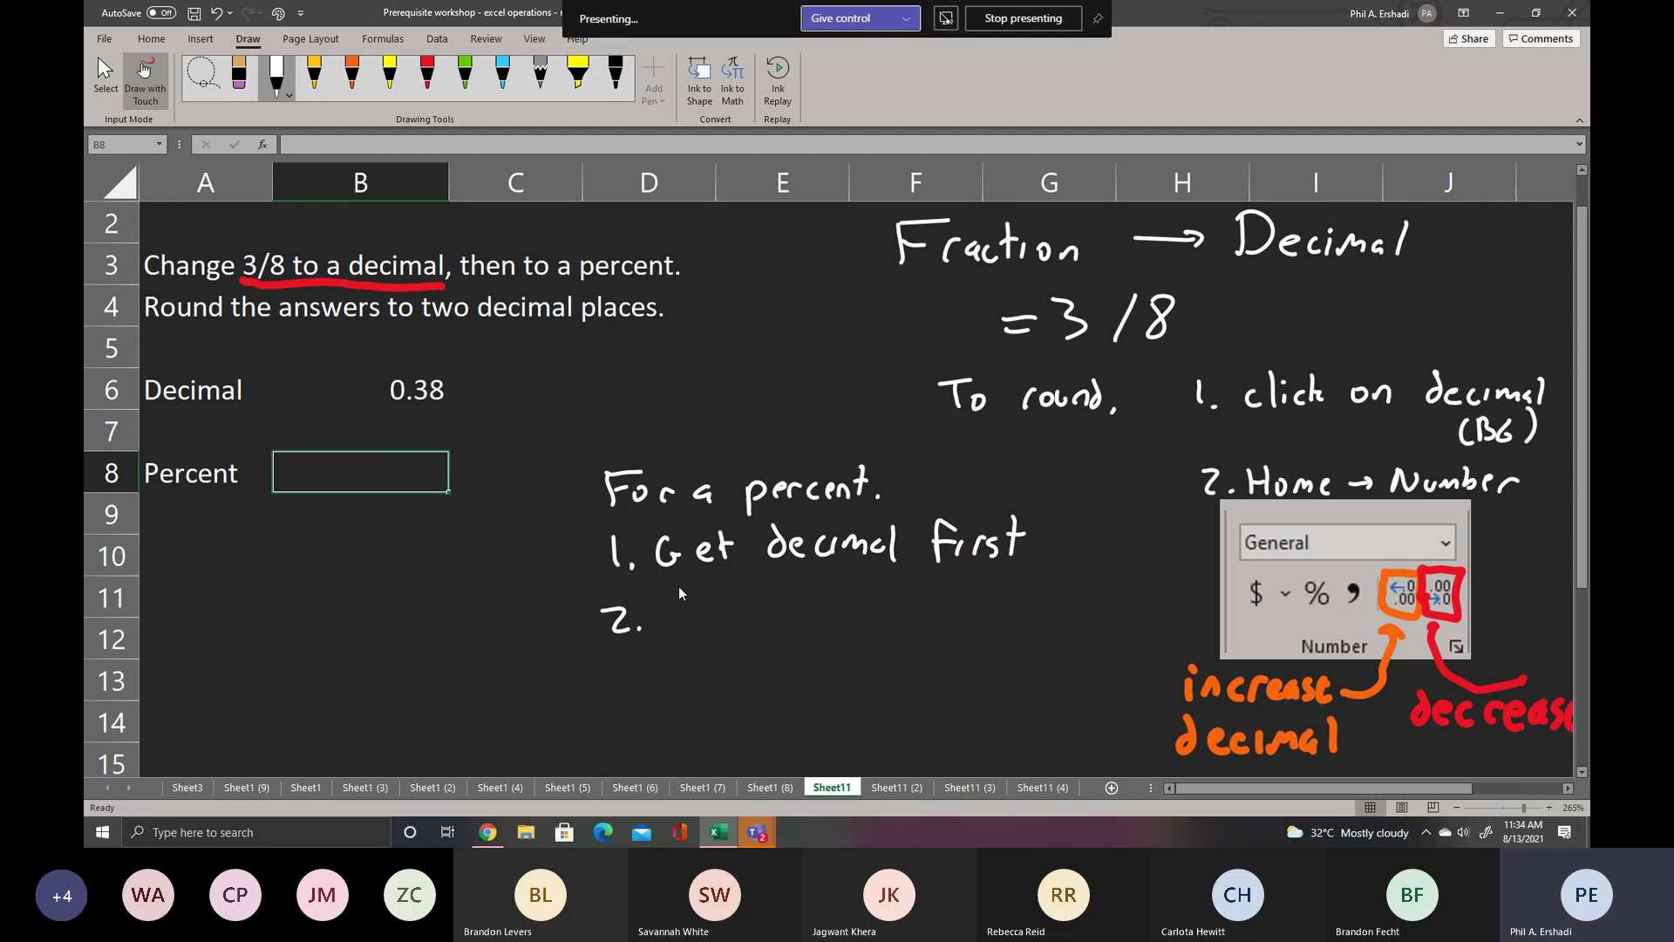
{"action": "mouse_move", "coordinate": [662, 604]}
{"action": "left_mouse_down"}
{"action": "mouse_move", "coordinate": [685, 630]}
{"action": "mouse_move", "coordinate": [797, 621]}
{"action": "mouse_move", "coordinate": [839, 593]}
{"action": "mouse_move", "coordinate": [885, 623]}
{"action": "left_mouse_up"}
{"action": "left_click_drag", "start_coordinate": [896, 586], "coordinate": [912, 621]}
{"action": "left_click_drag", "start_coordinate": [915, 610], "coordinate": [930, 618]}
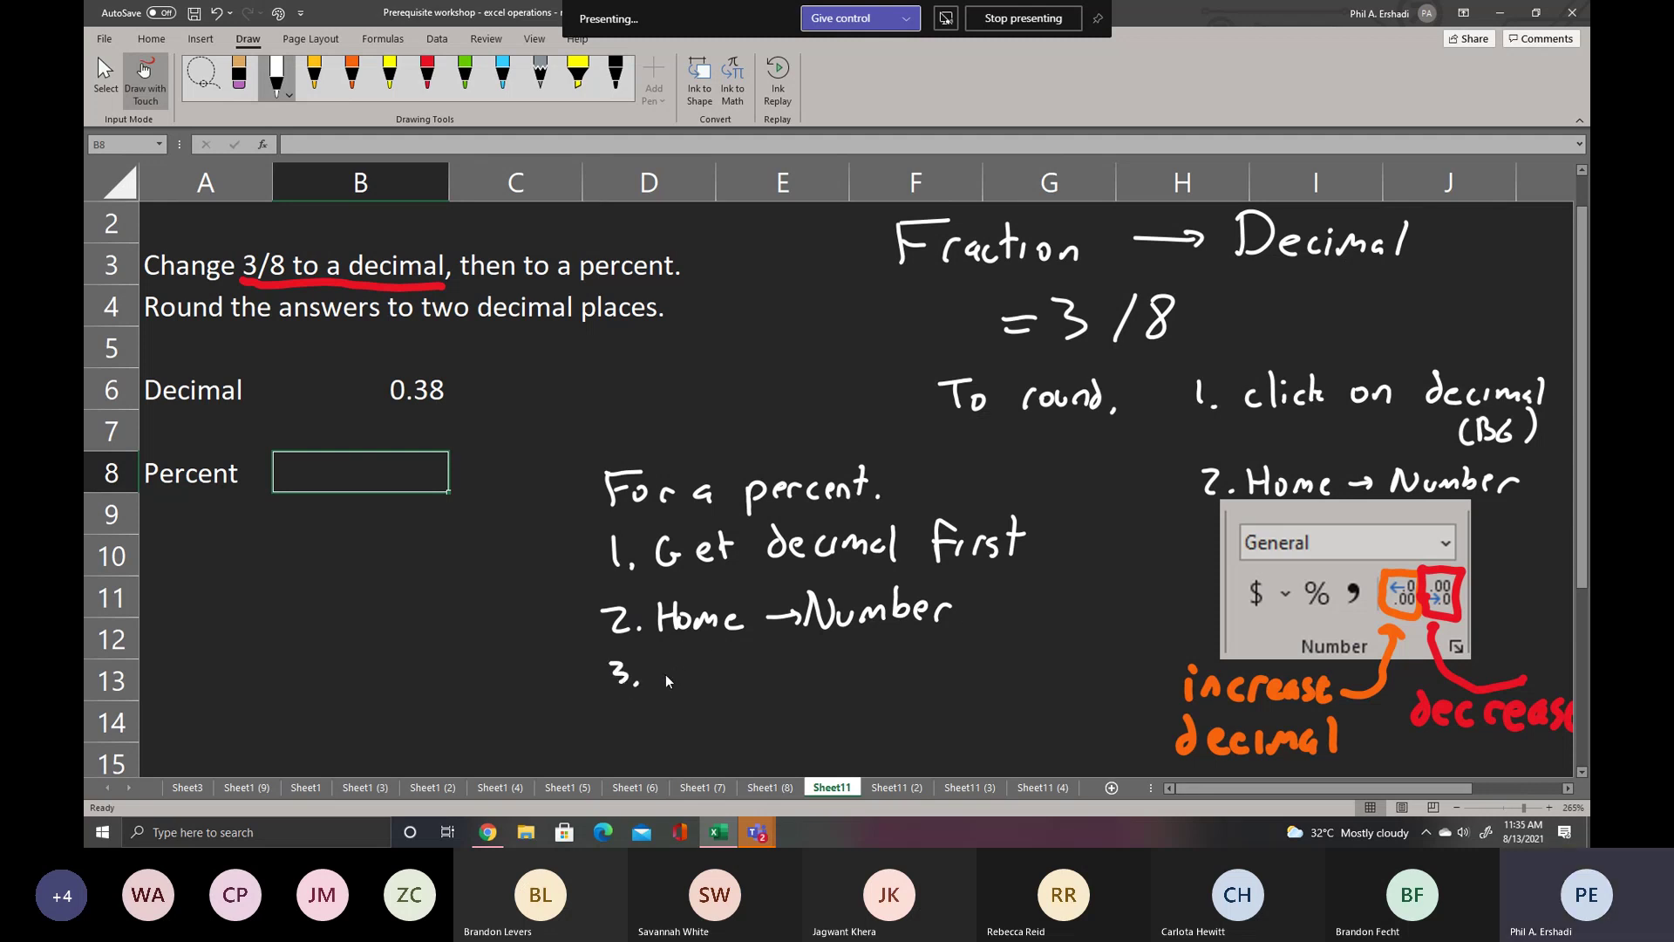
- Handwrite "3. Click on answer, then click on" in white below the second percent instruction
{"action": "left_click_drag", "start_coordinate": [736, 668], "coordinate": [743, 682]}
{"action": "left_click_drag", "start_coordinate": [764, 671], "coordinate": [852, 671]}
{"action": "left_click_drag", "start_coordinate": [858, 671], "coordinate": [873, 671]}
{"action": "left_click_drag", "start_coordinate": [893, 654], "coordinate": [949, 677]}
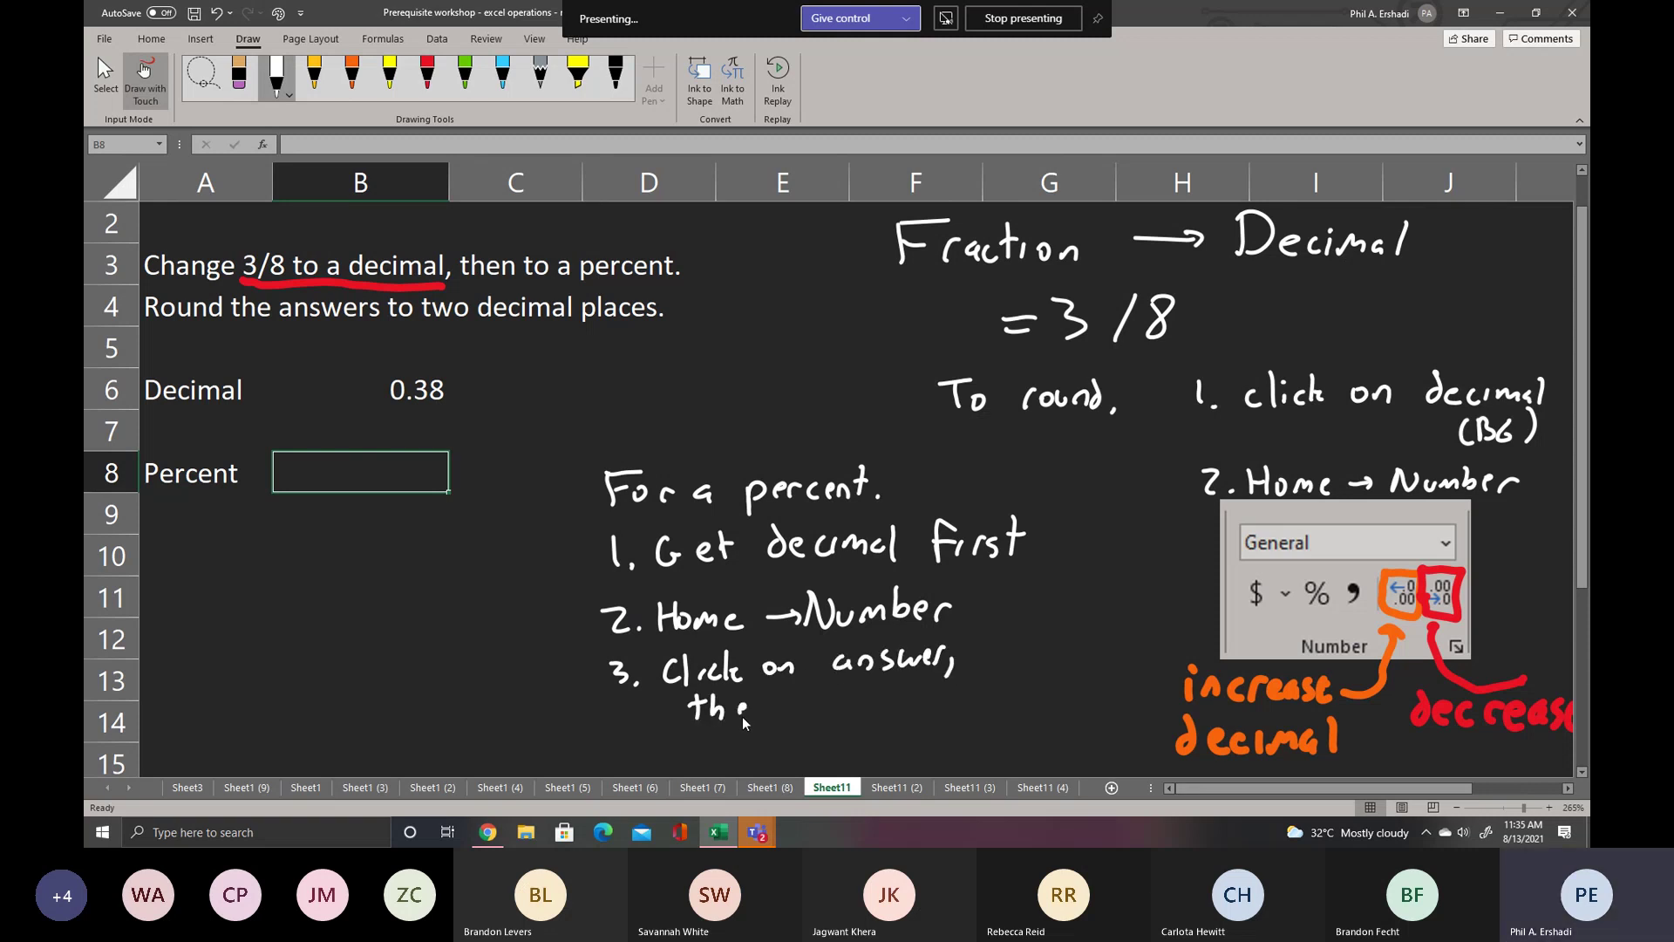
{"action": "left_click_drag", "start_coordinate": [742, 716], "coordinate": [848, 708]}
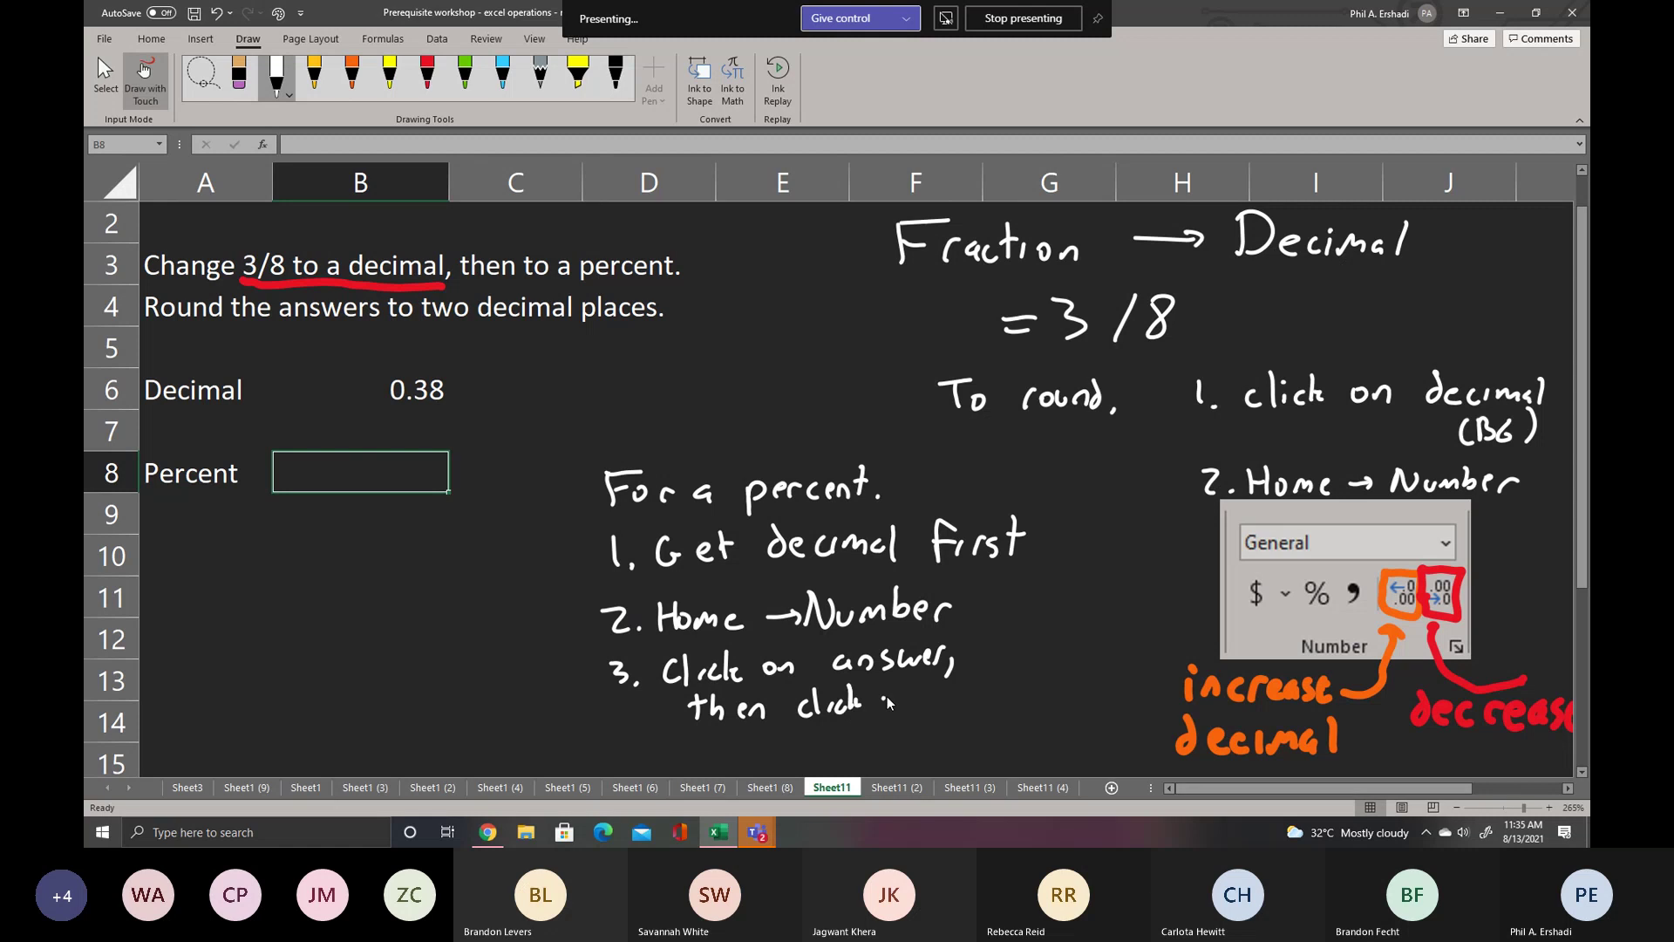
- Box the % icon in the Number picture in green and draw a green % sign after "then click on"
{"action": "left_click", "coordinate": [465, 74]}
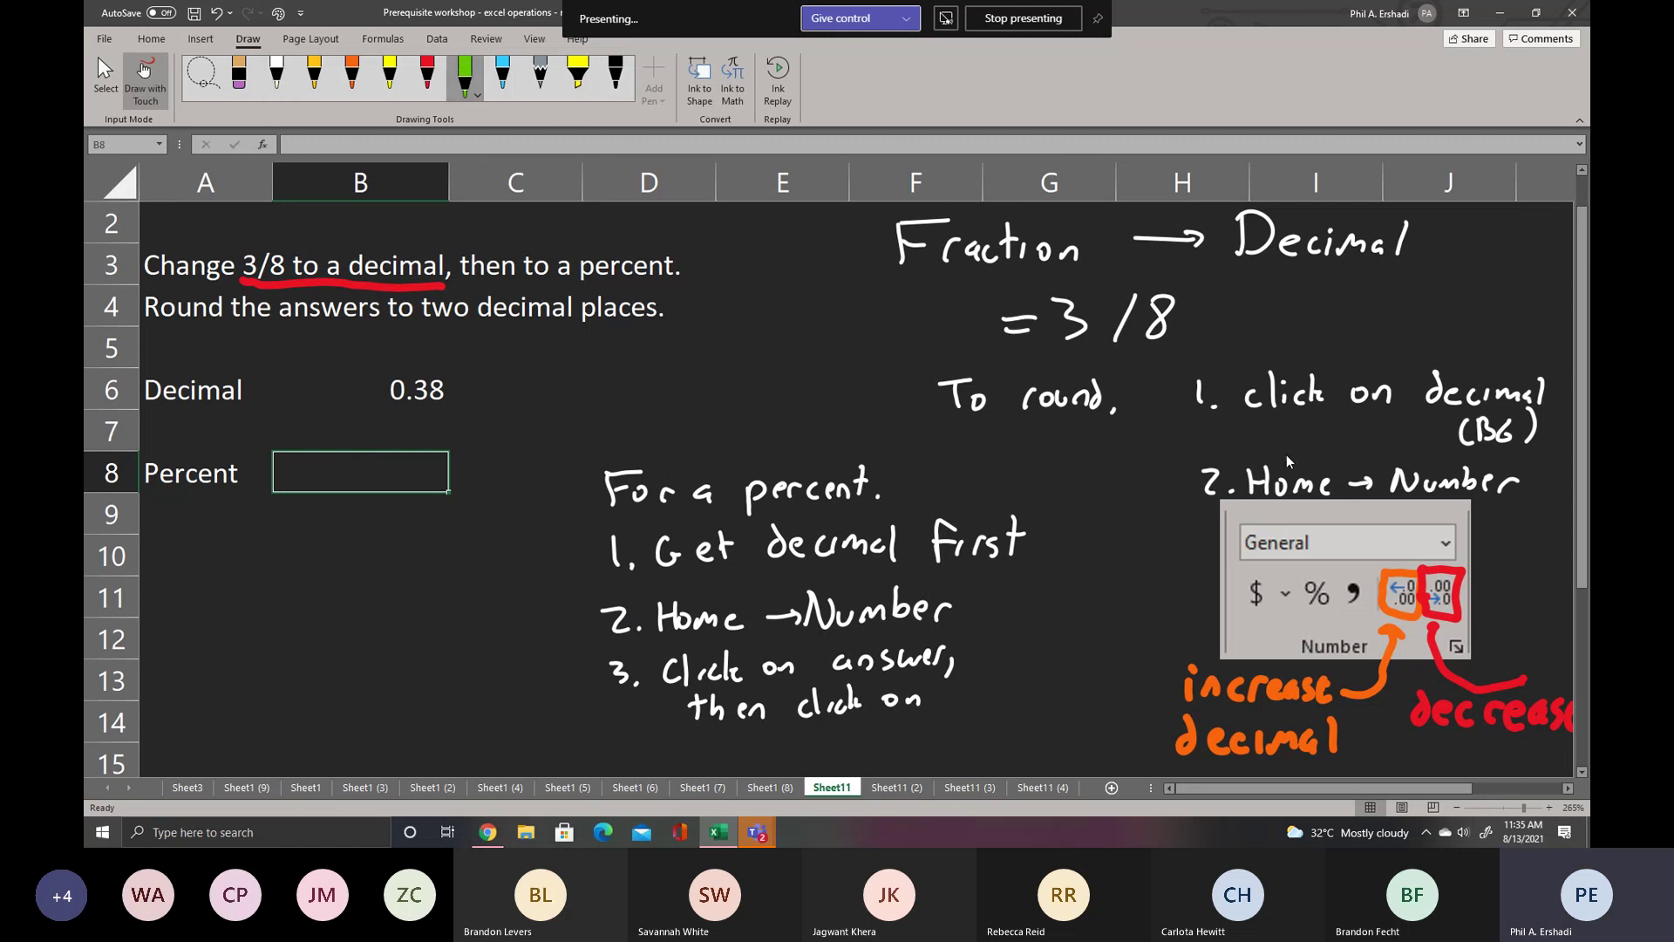
{"action": "left_click_drag", "start_coordinate": [1298, 608], "coordinate": [1294, 574]}
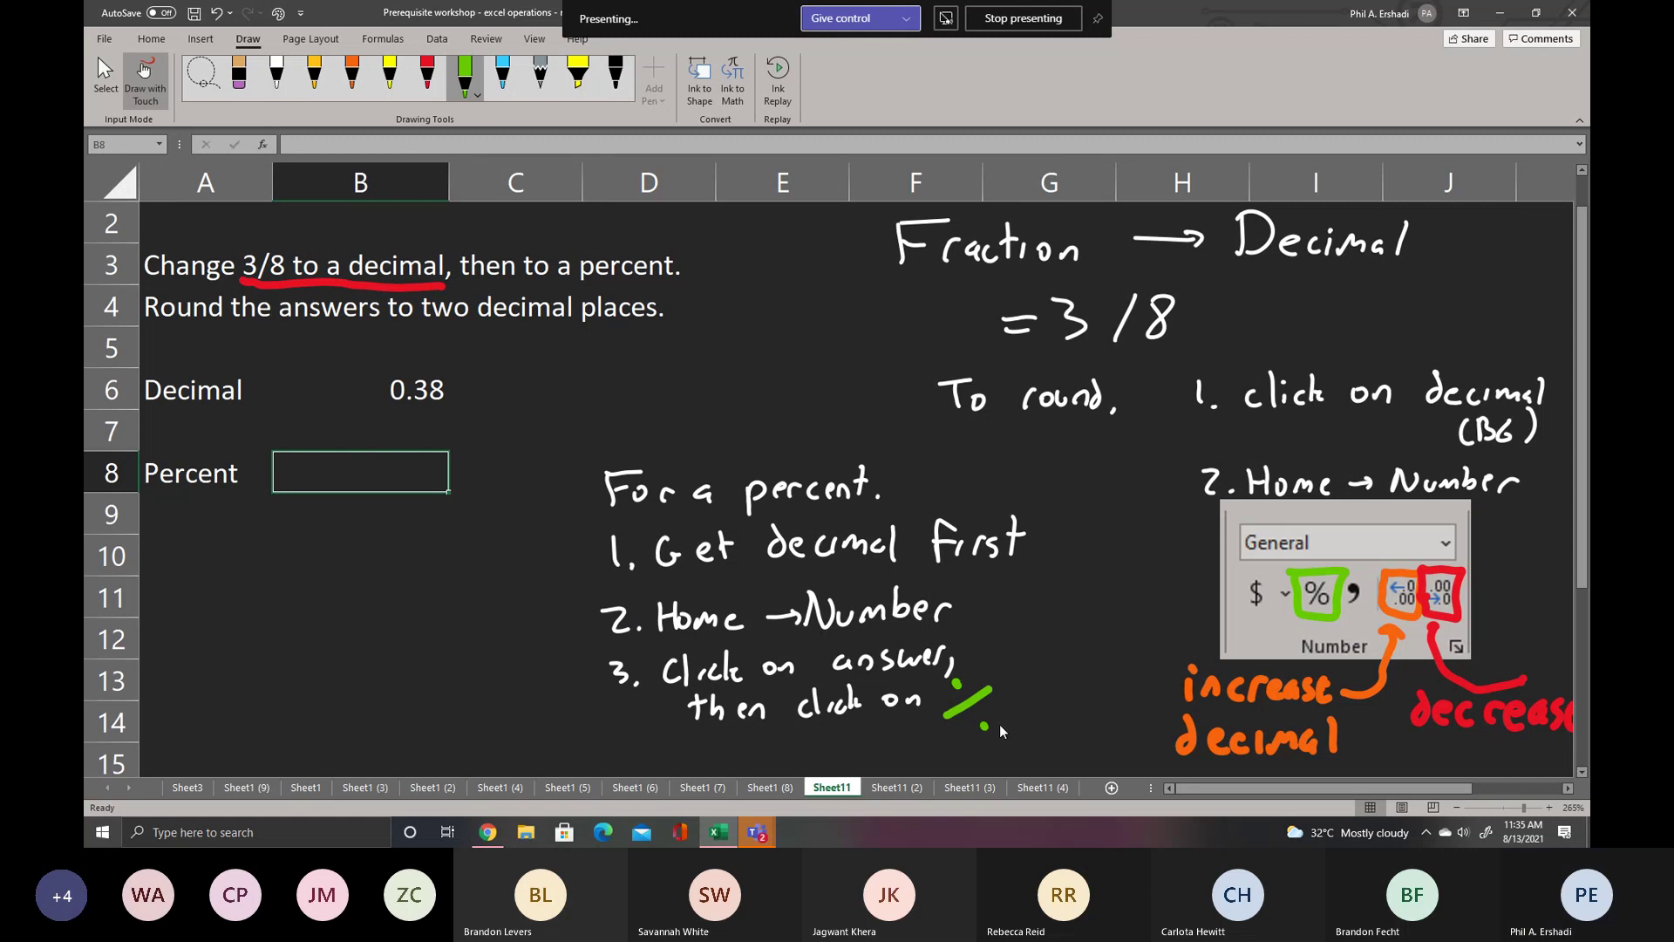
- Enter the formula =3/8 in cell B8 and format the answer as a percent
{"action": "left_click", "coordinate": [99, 71]}
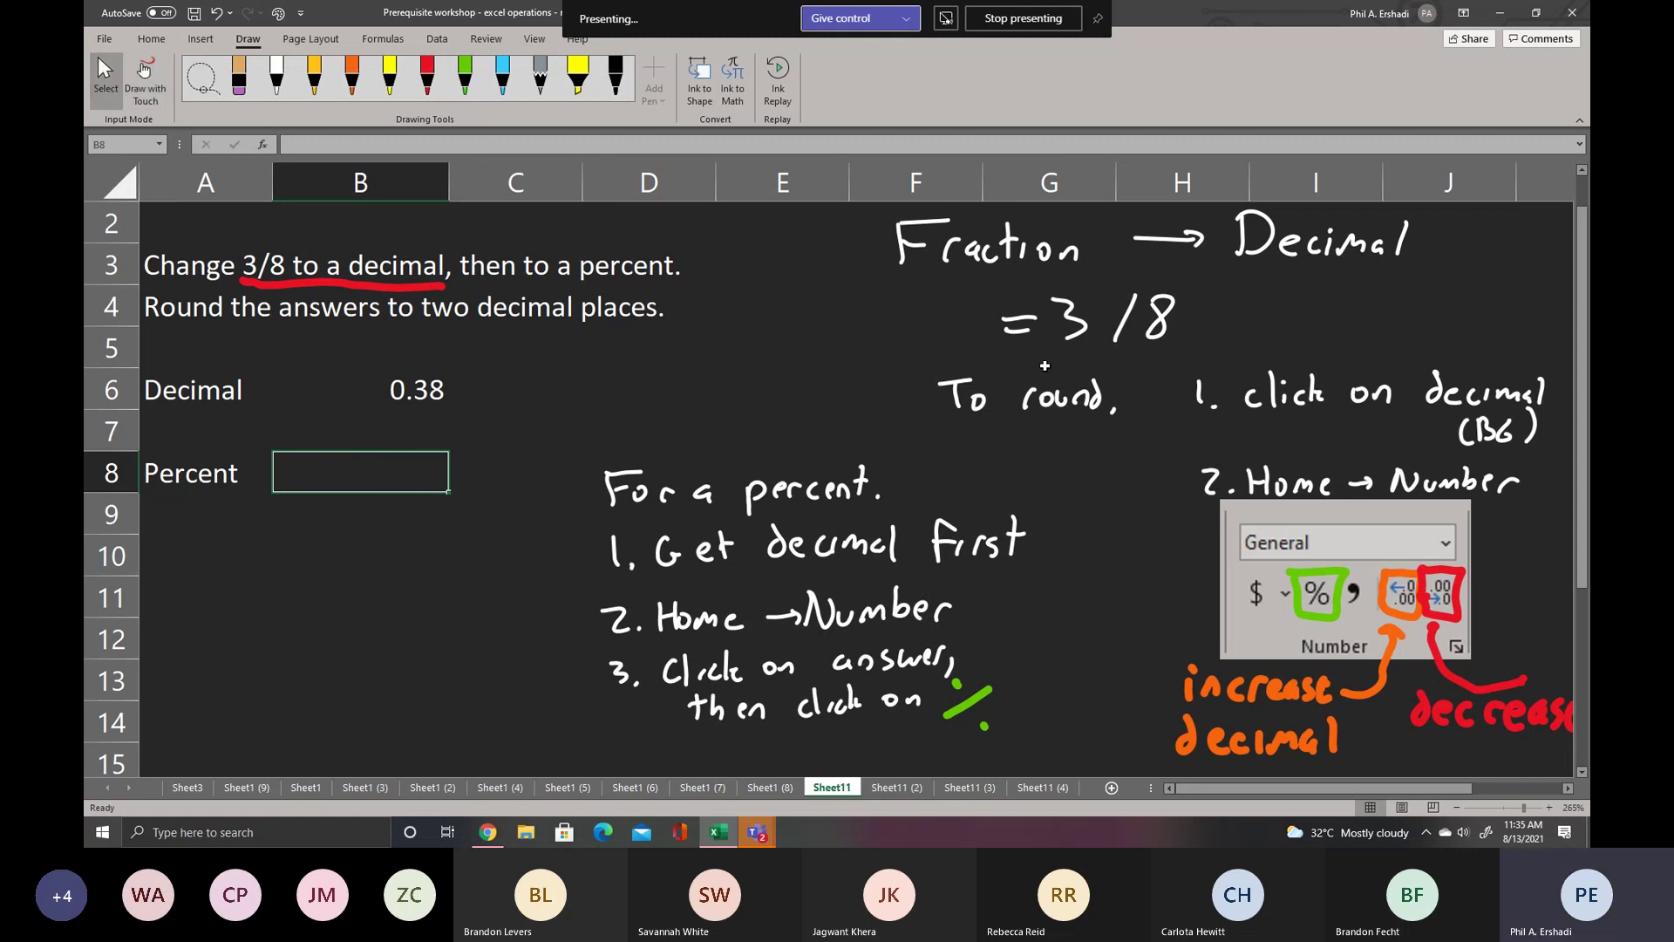
{"action": "type", "text": "=3/8"}
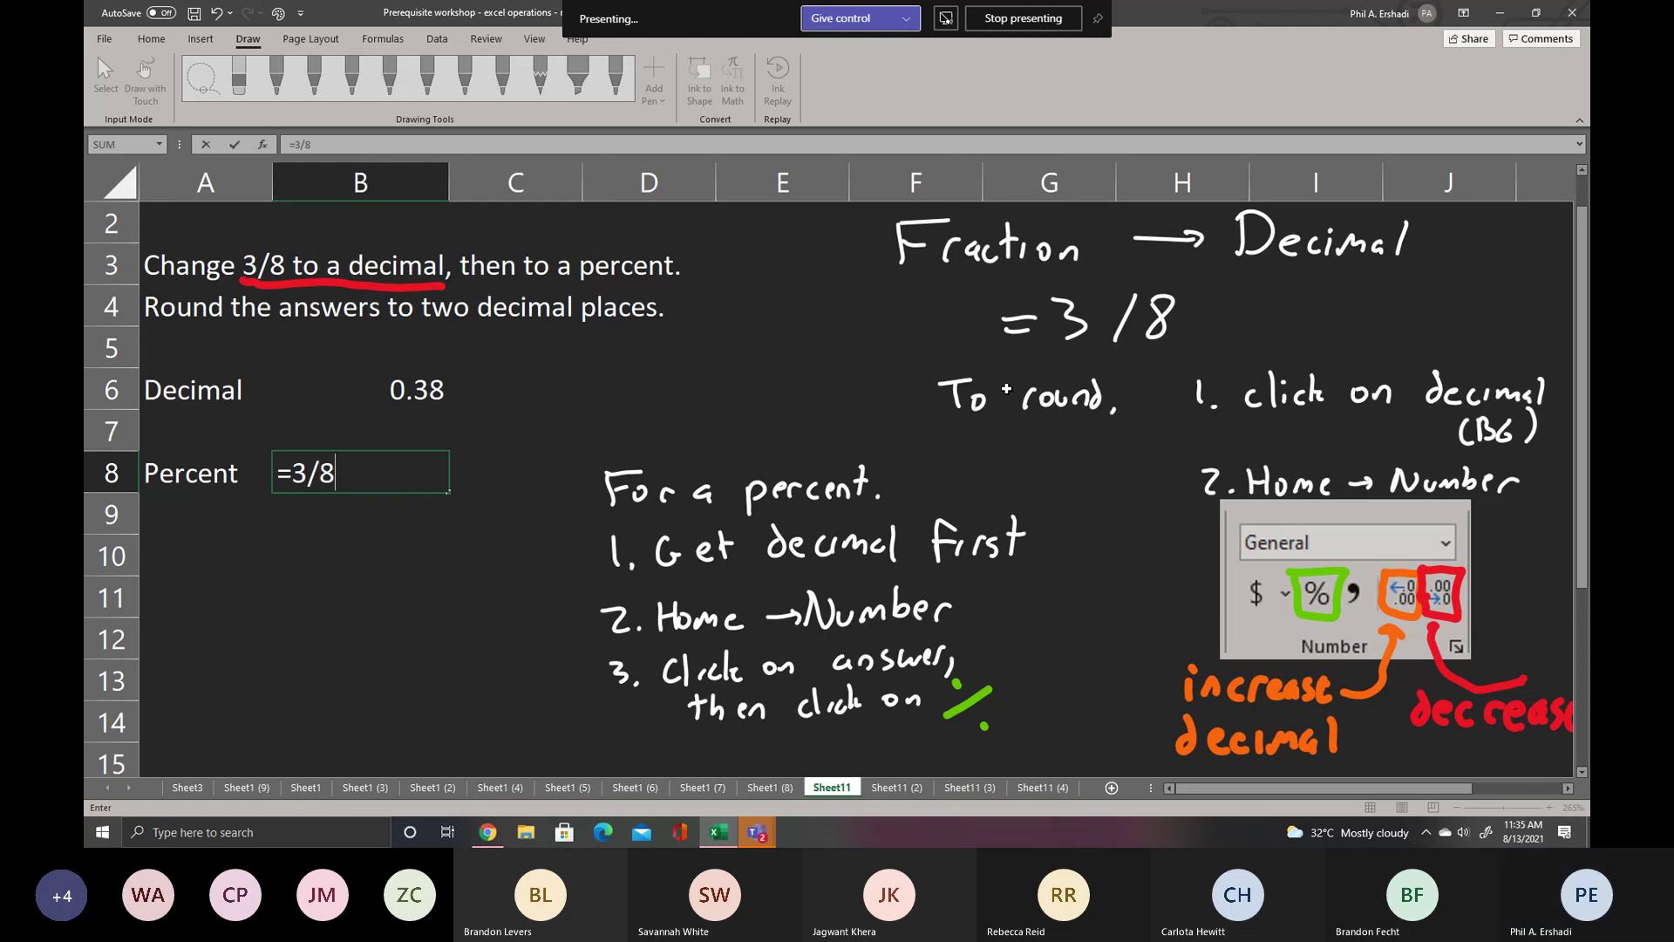
{"action": "key", "text": "Return"}
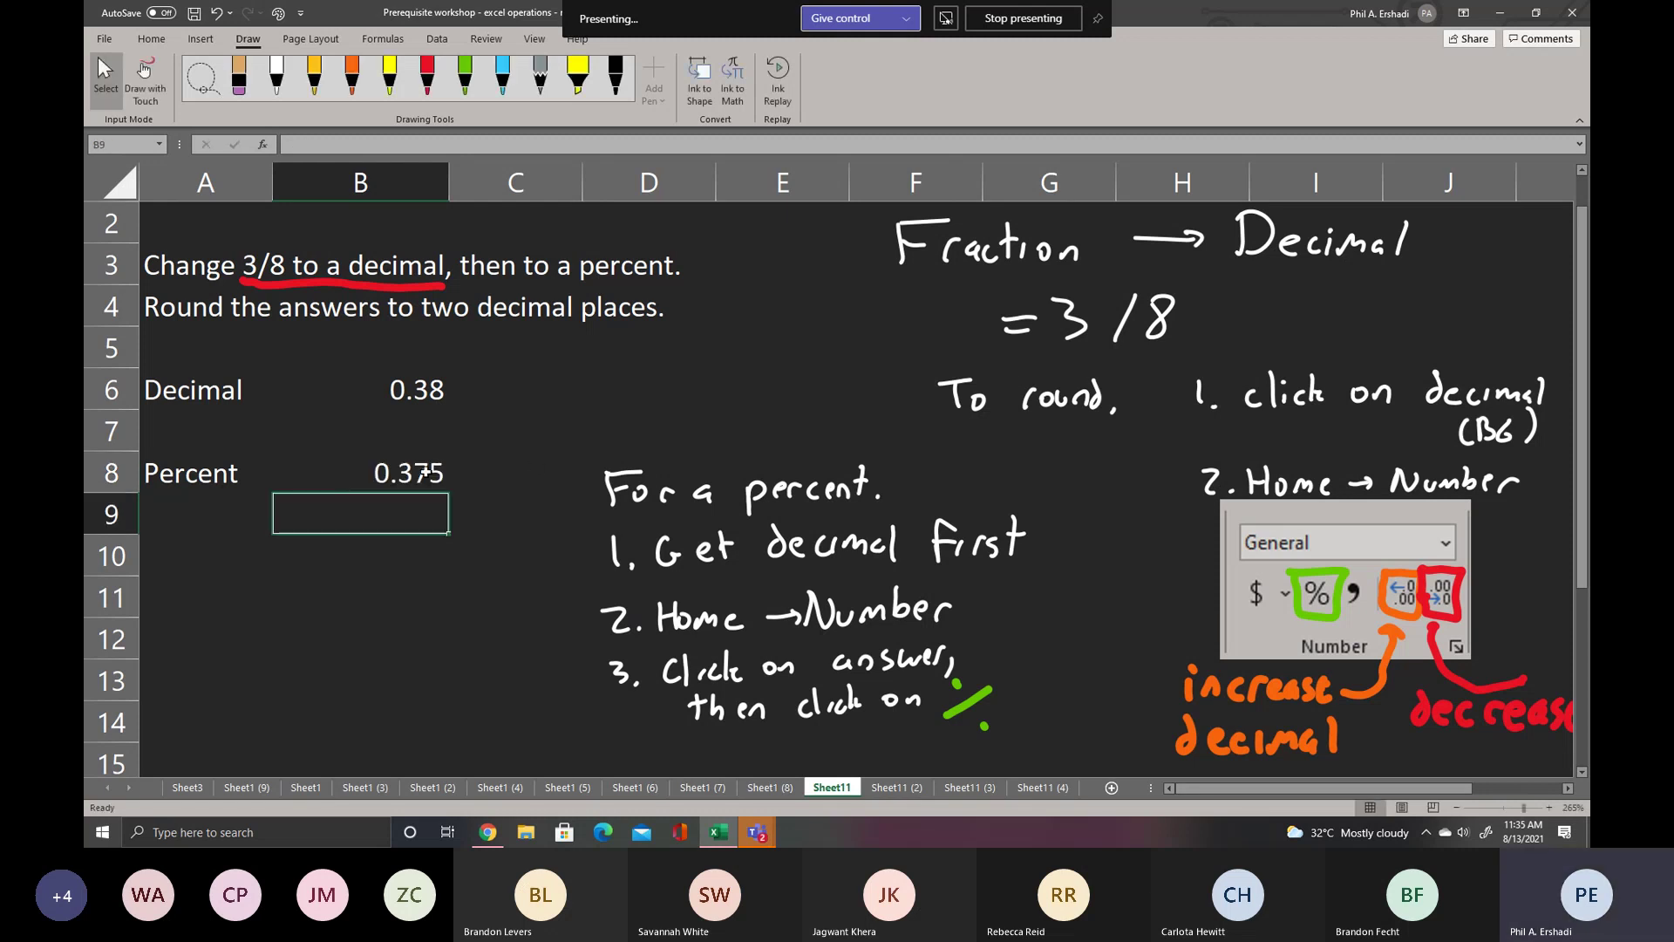
{"action": "left_click", "coordinate": [427, 472]}
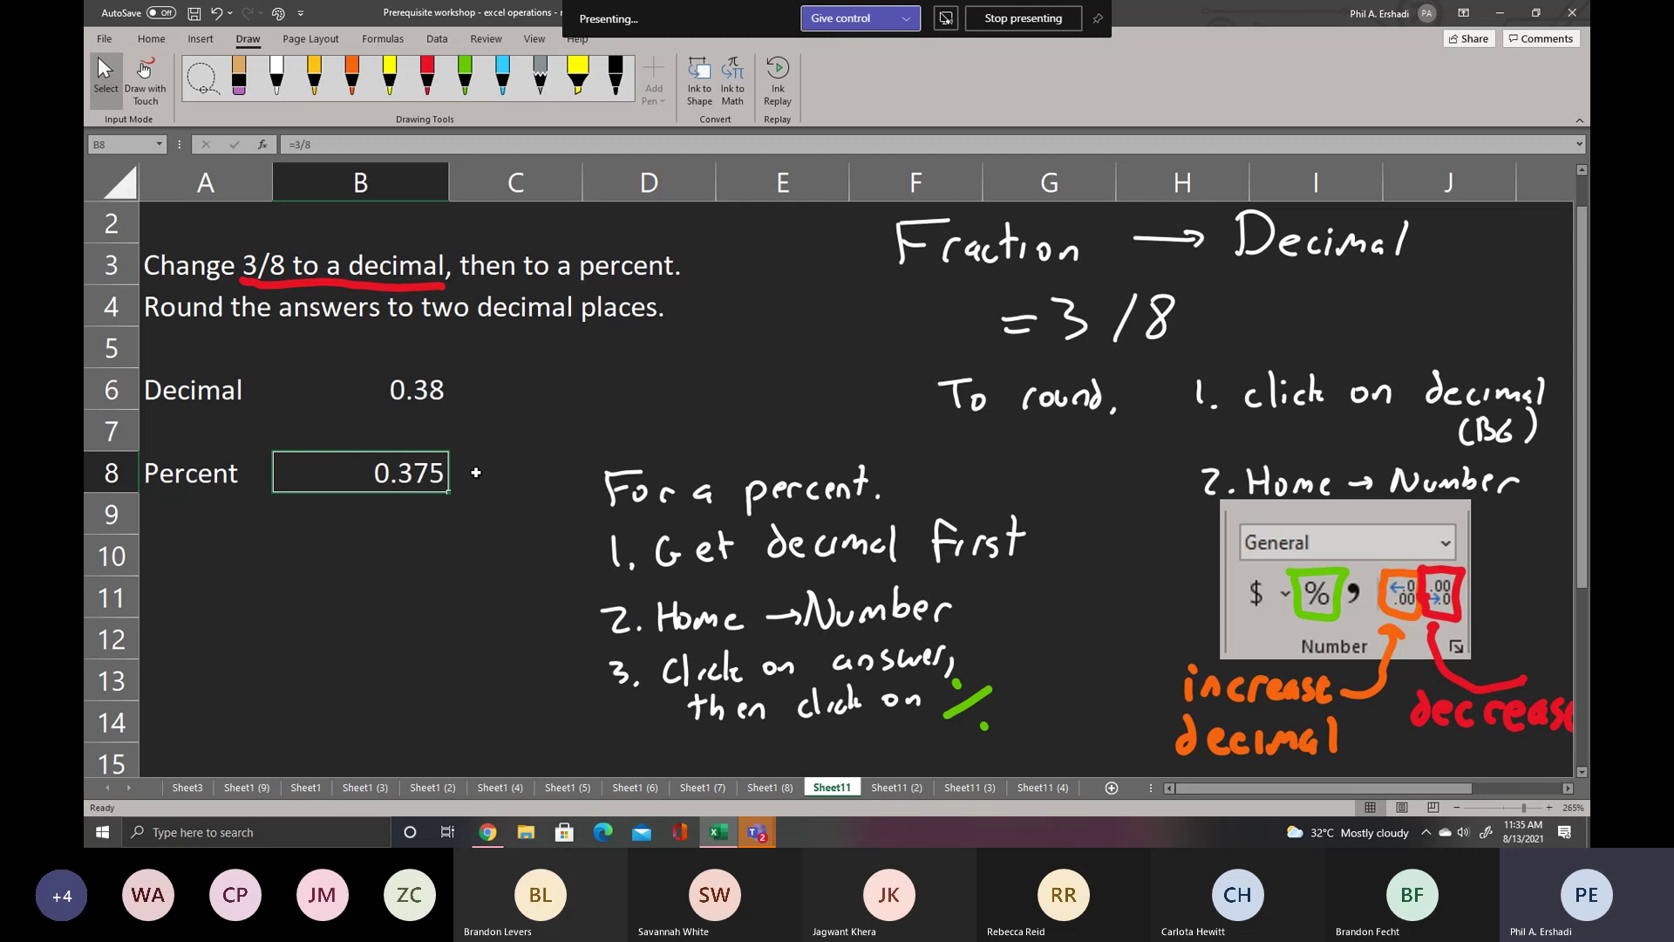
{"action": "left_click", "coordinate": [150, 40]}
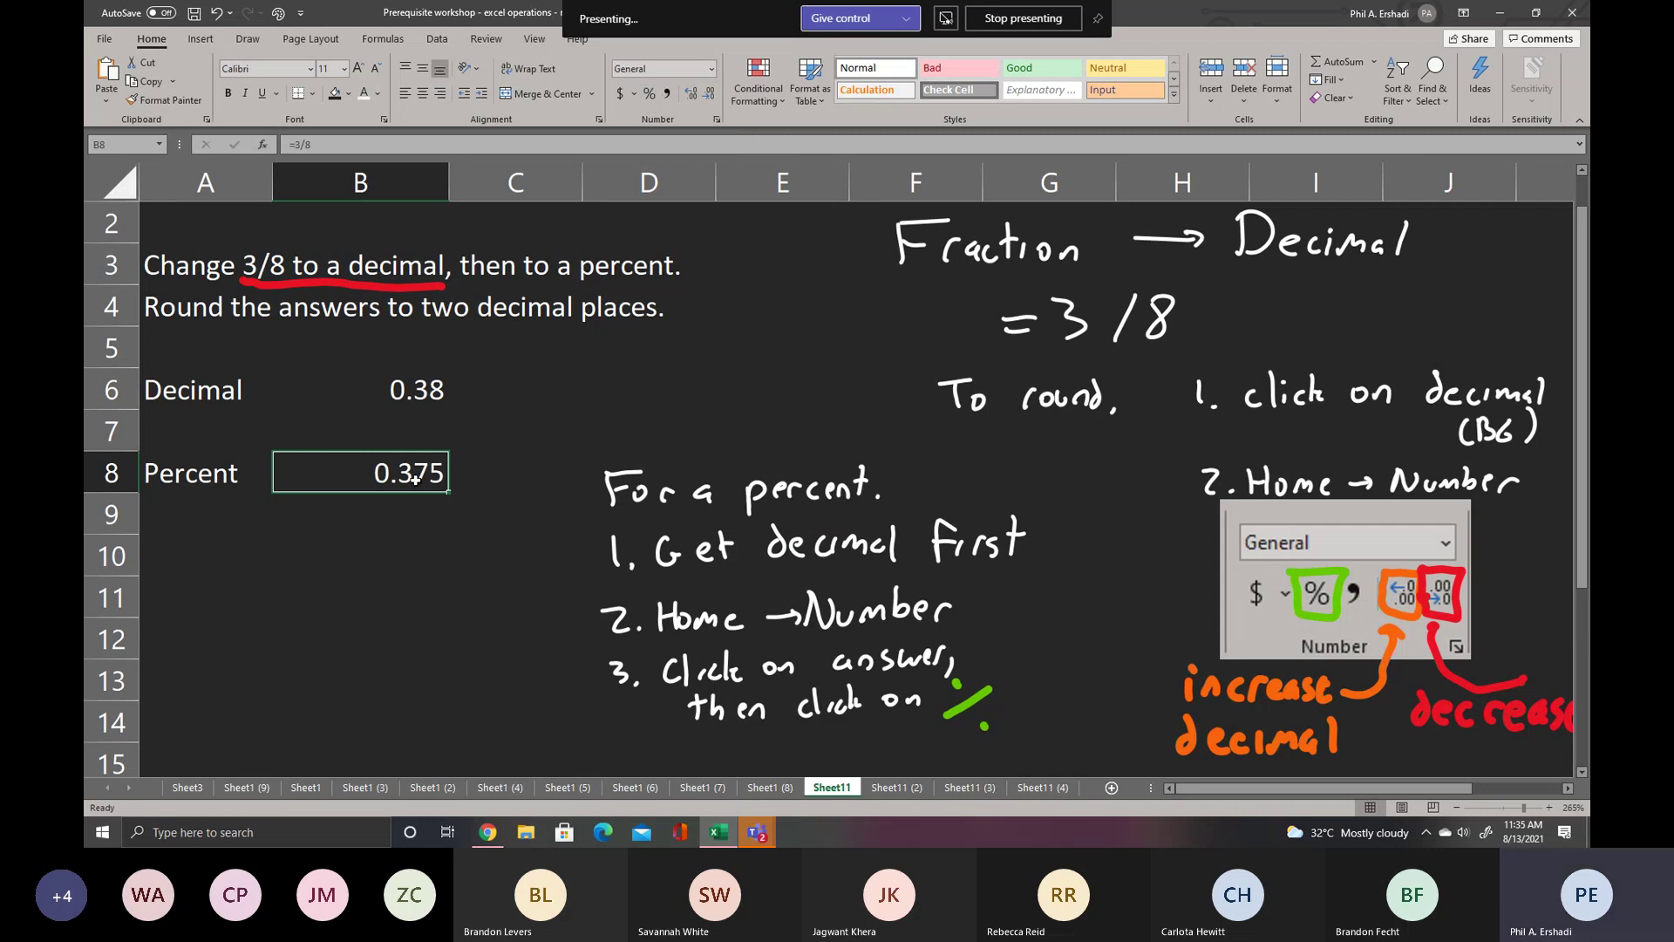
{"action": "left_click", "coordinate": [649, 98]}
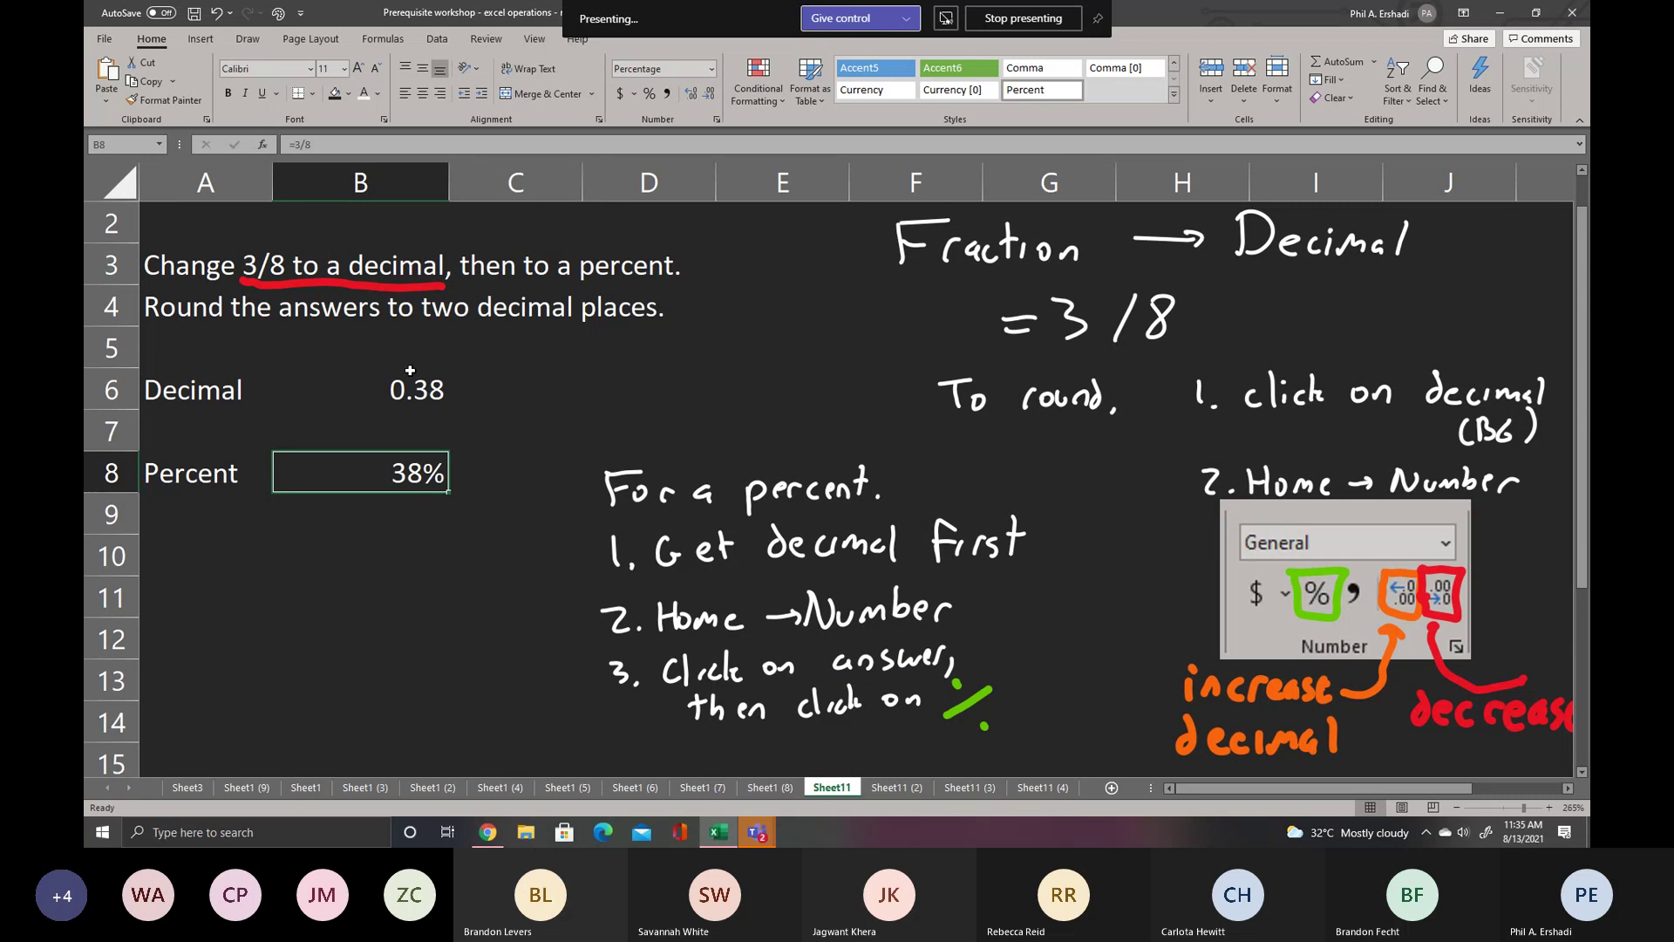
- Handwrite "4. Check Decimal places" in white below the third percent instruction
{"action": "left_click", "coordinate": [266, 38]}
{"action": "left_click", "coordinate": [276, 74]}
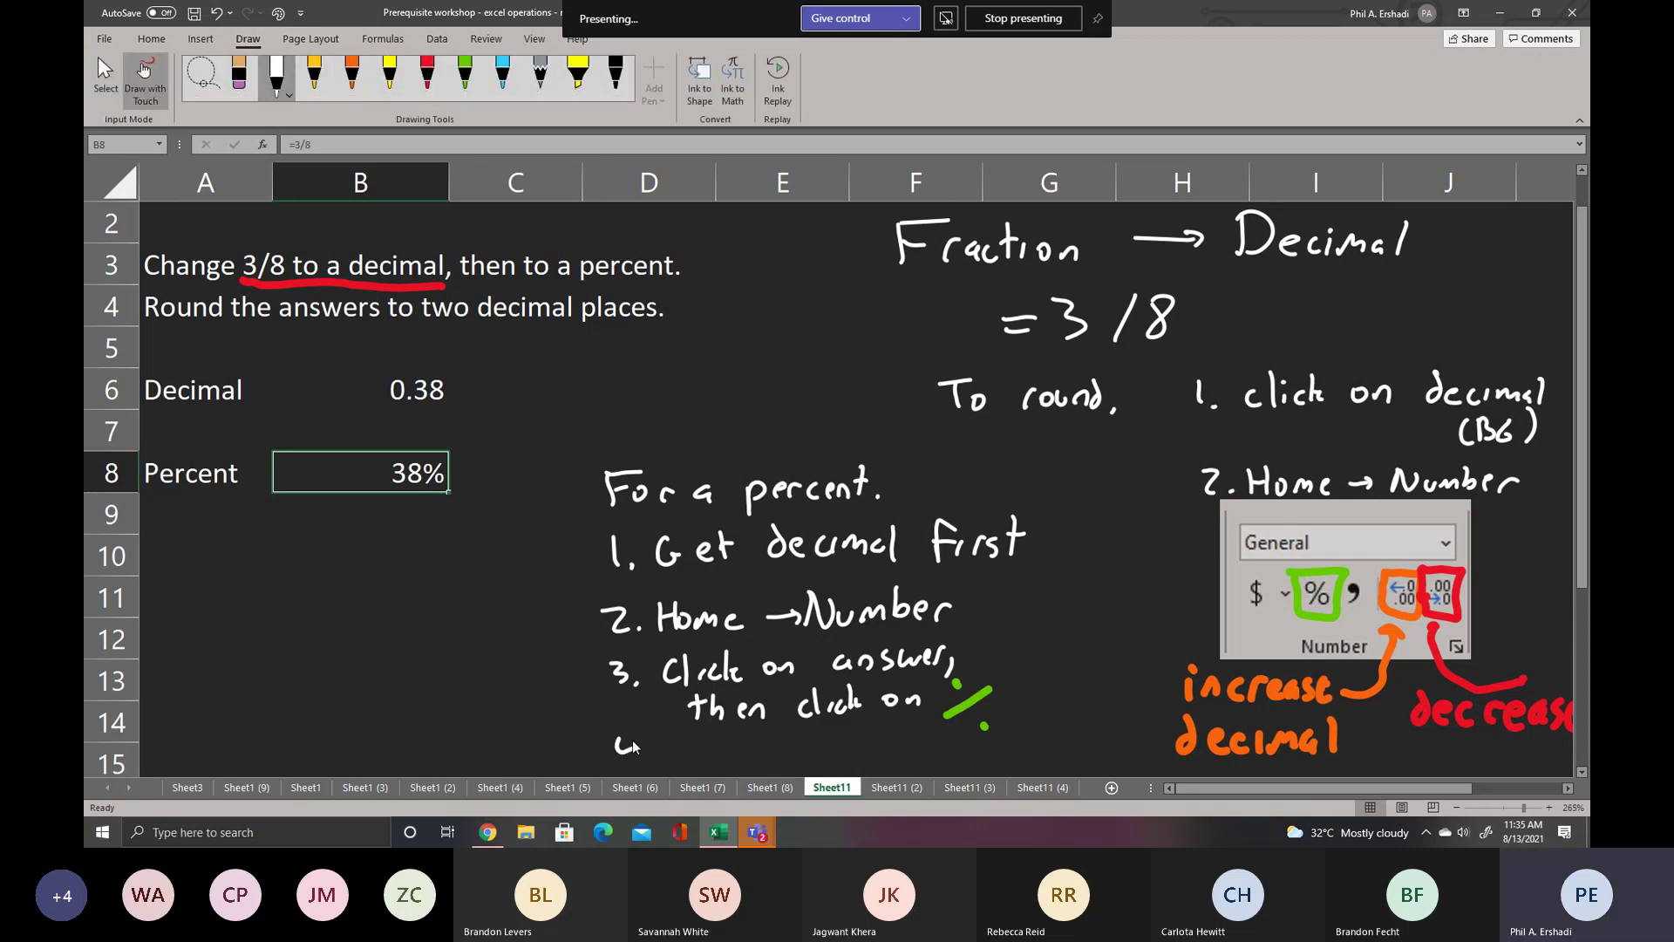
{"action": "left_click_drag", "start_coordinate": [634, 747], "coordinate": [1024, 749]}
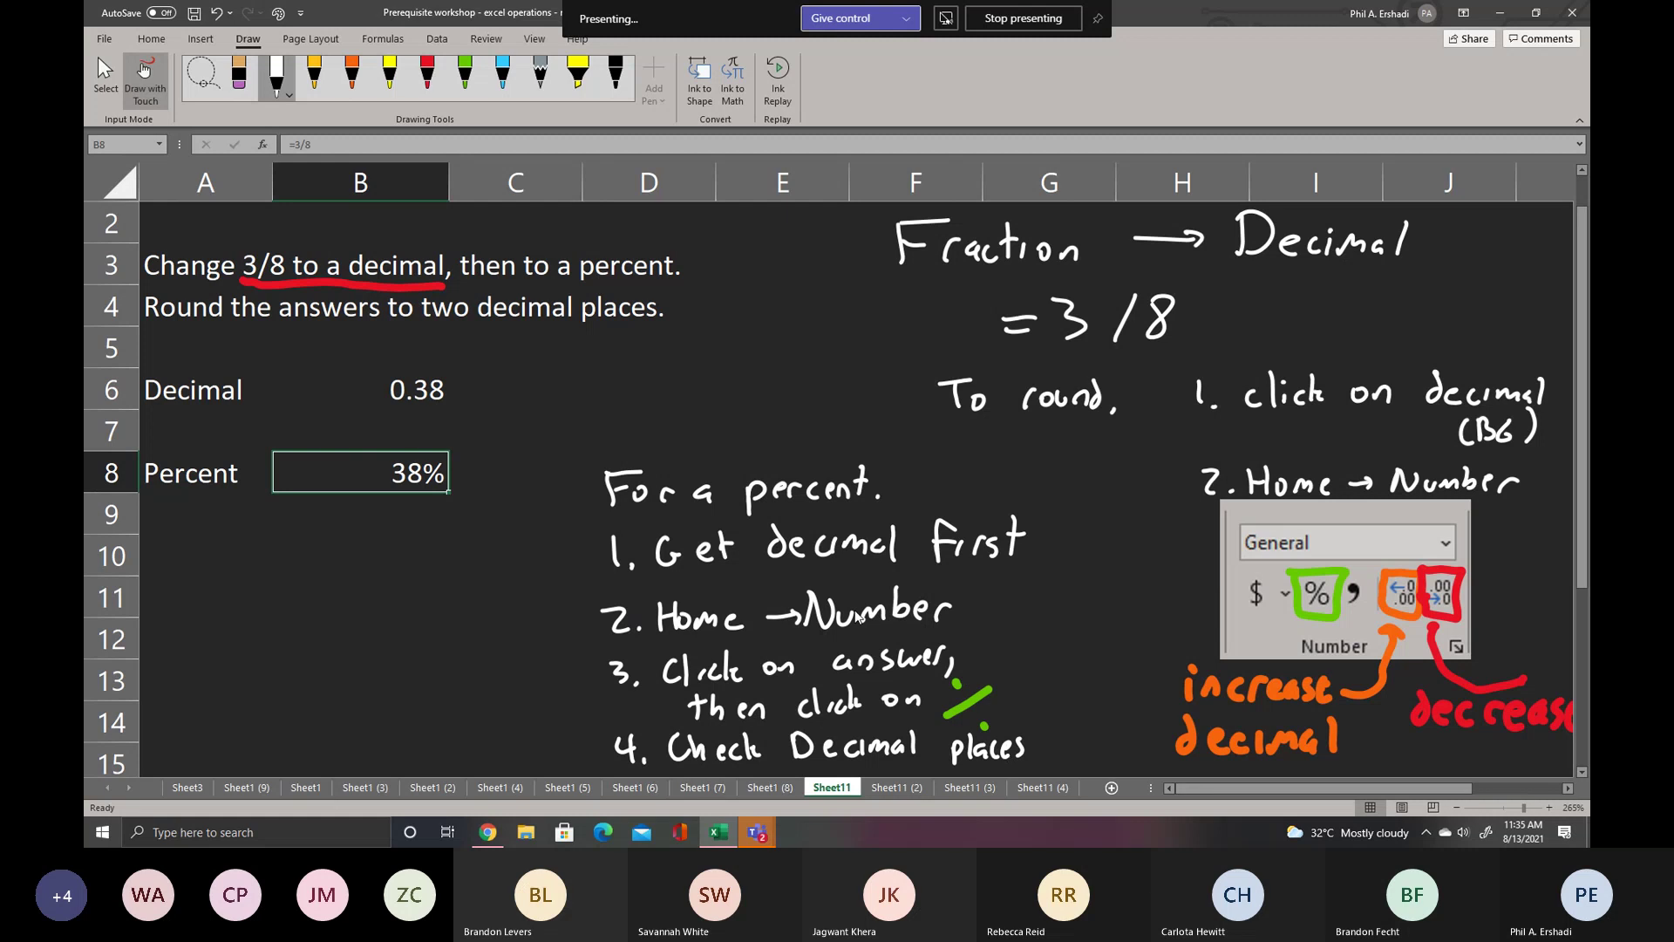
- Increase the percent in B8 to two decimal places
{"action": "left_click", "coordinate": [153, 41]}
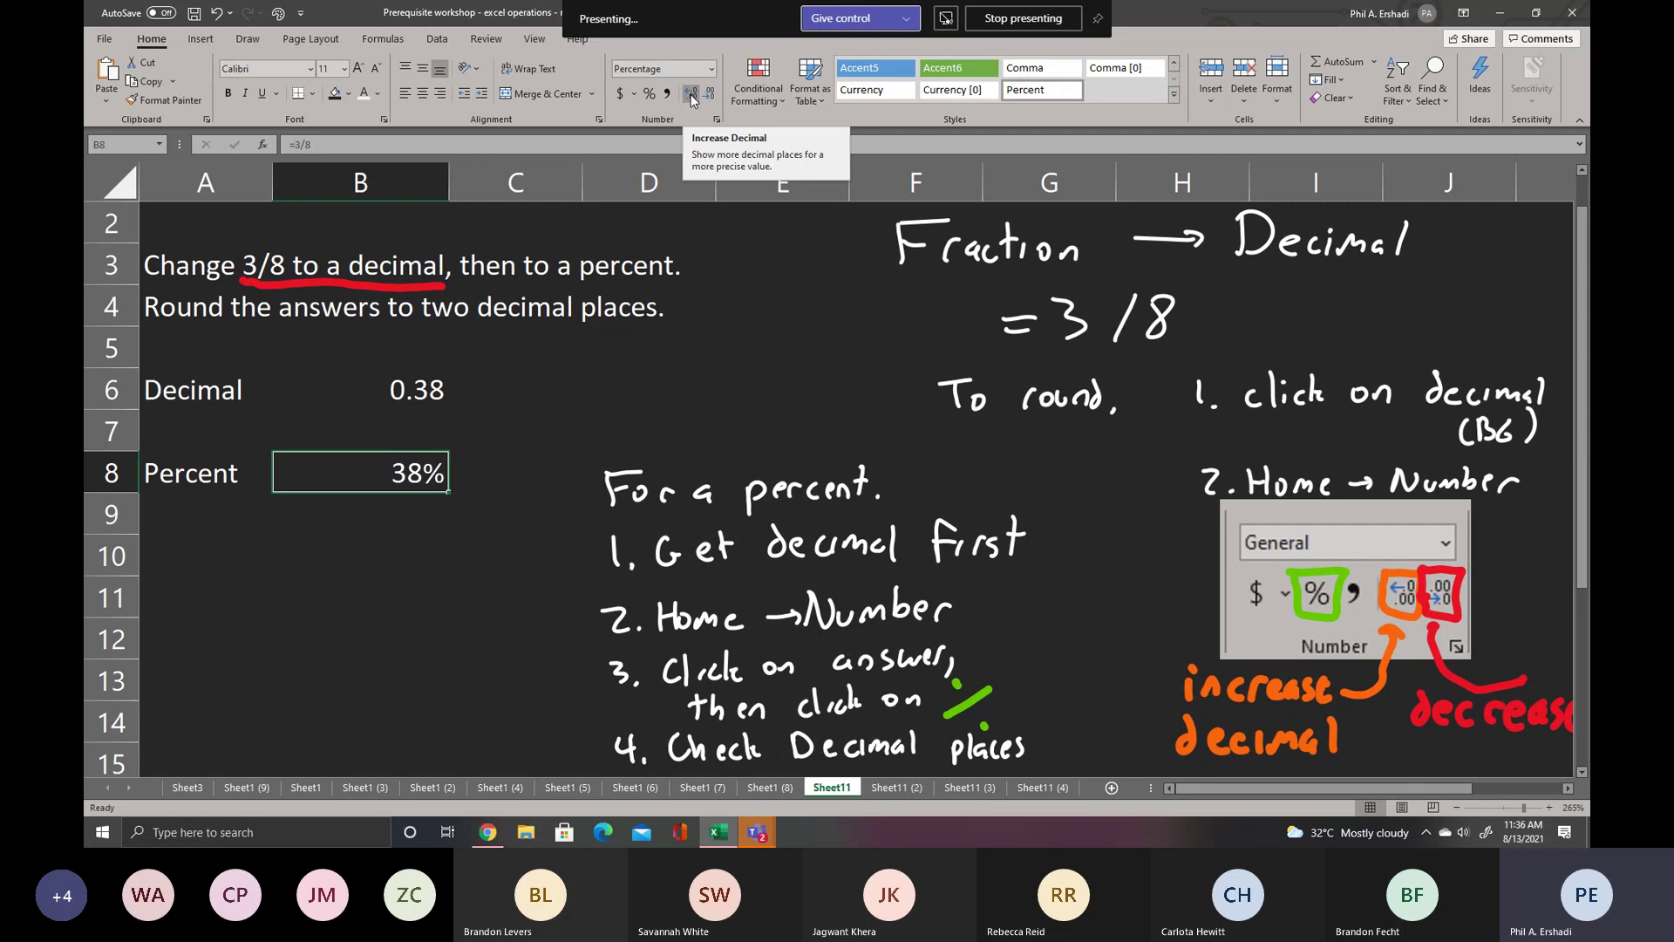
{"action": "left_click", "coordinate": [691, 93]}
{"action": "left_click", "coordinate": [691, 93]}
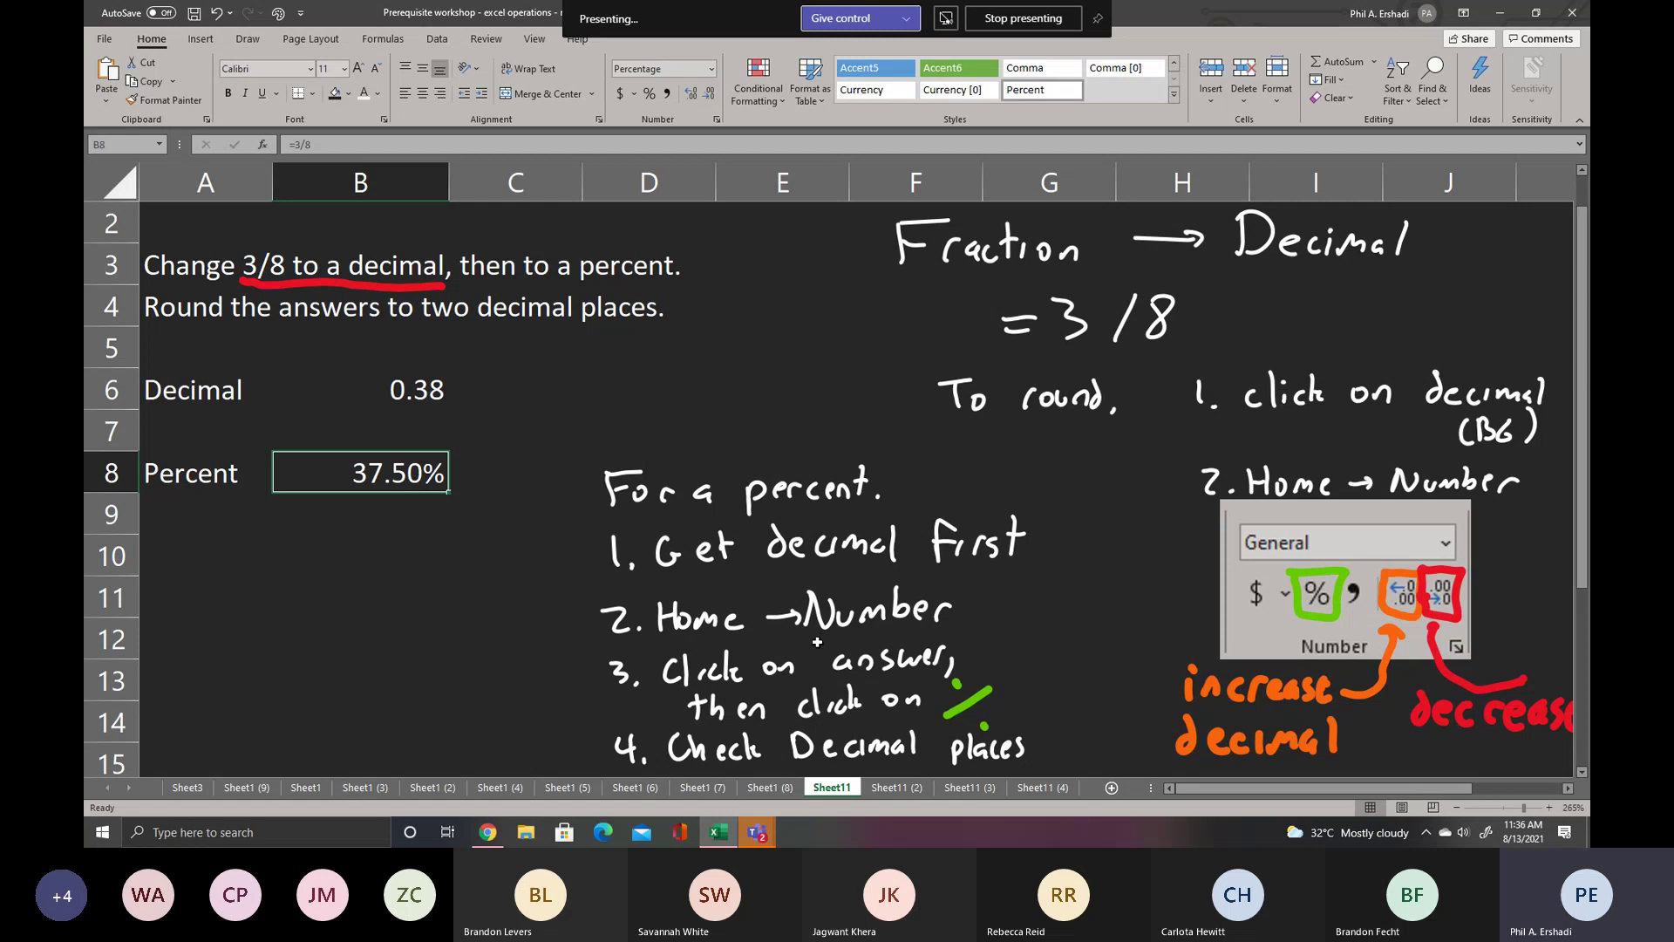
- On Sheet11 (2), enter the label Discount in cell A12 and move to B12
{"action": "left_click", "coordinate": [897, 787]}
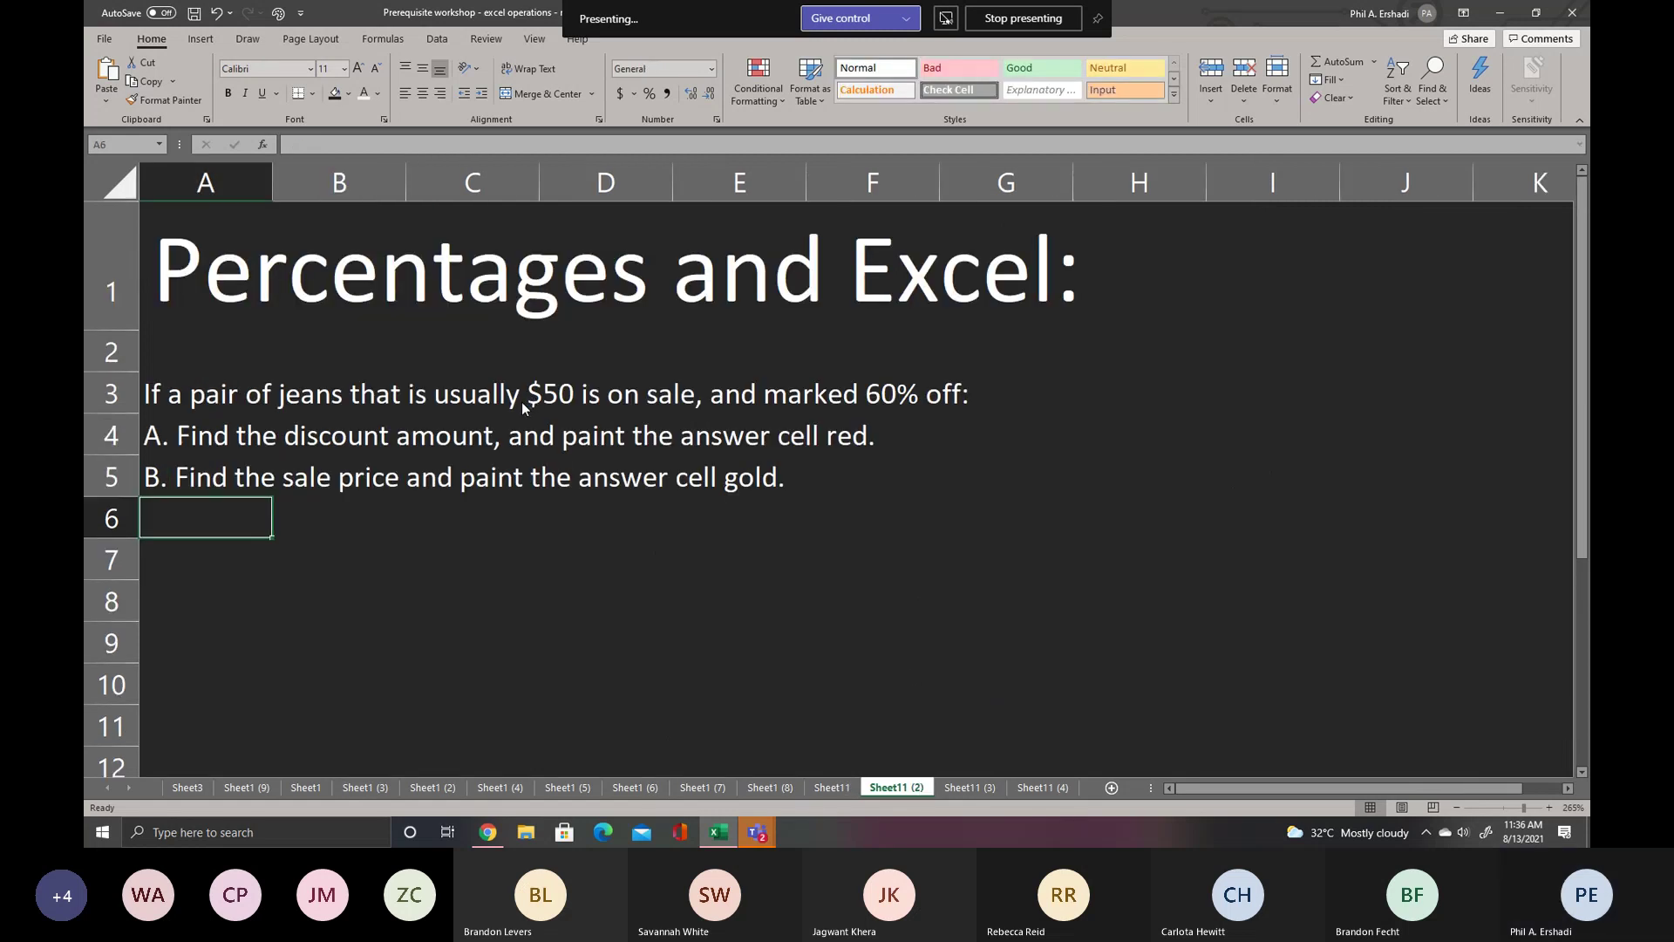
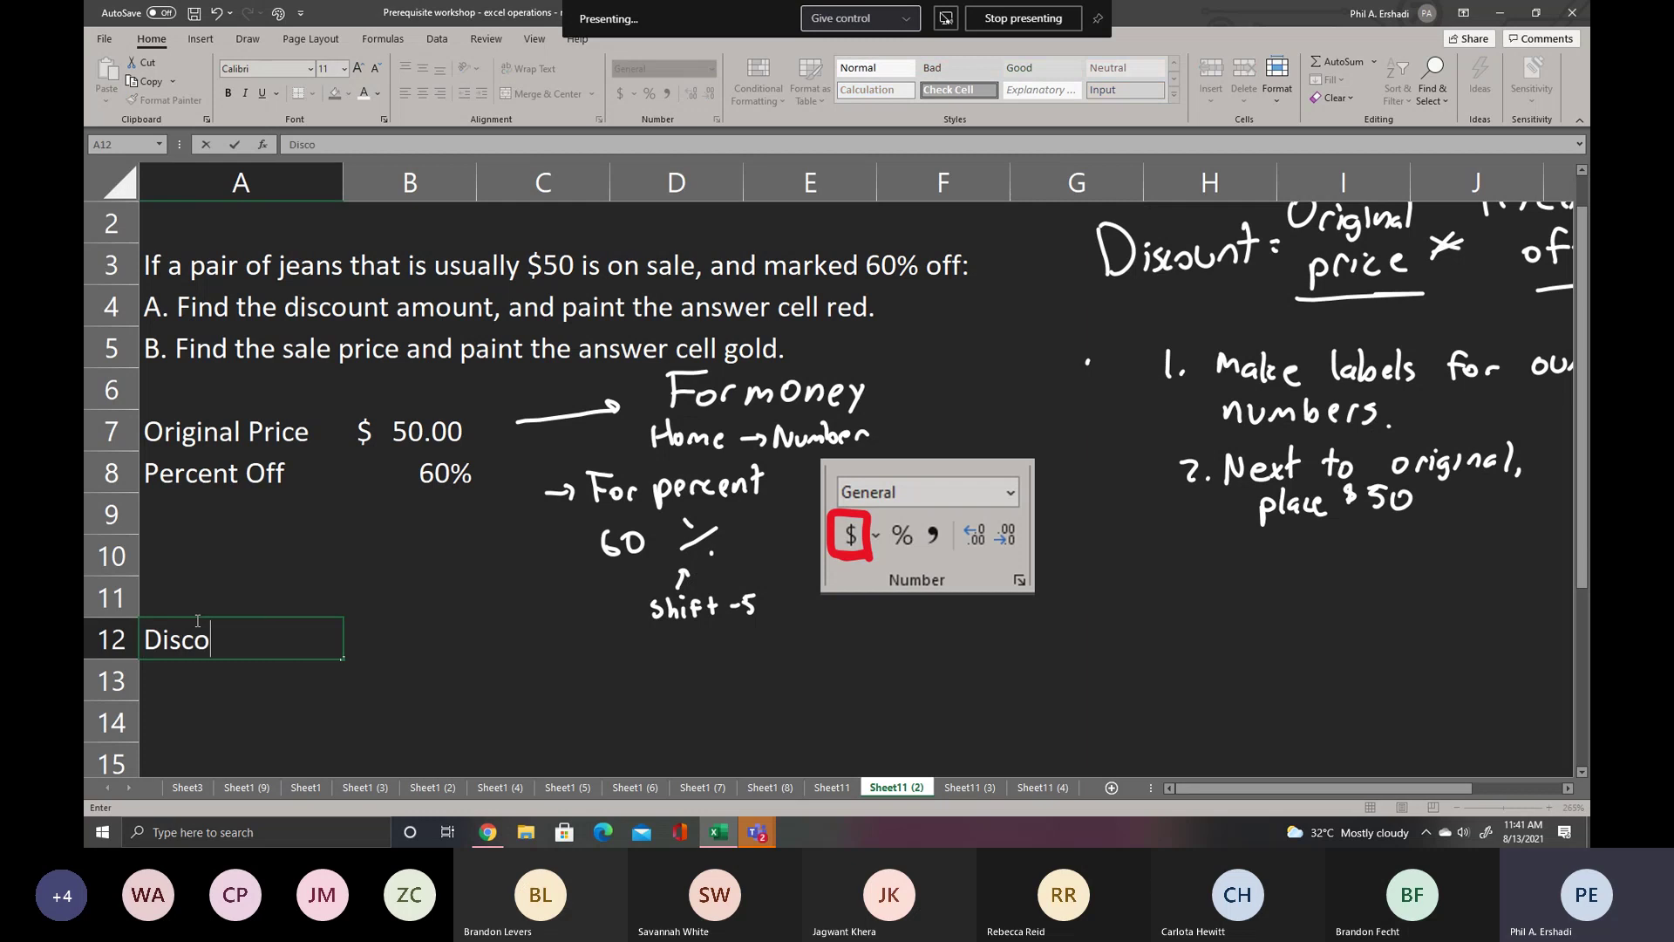
{"action": "key", "text": "Tab"}
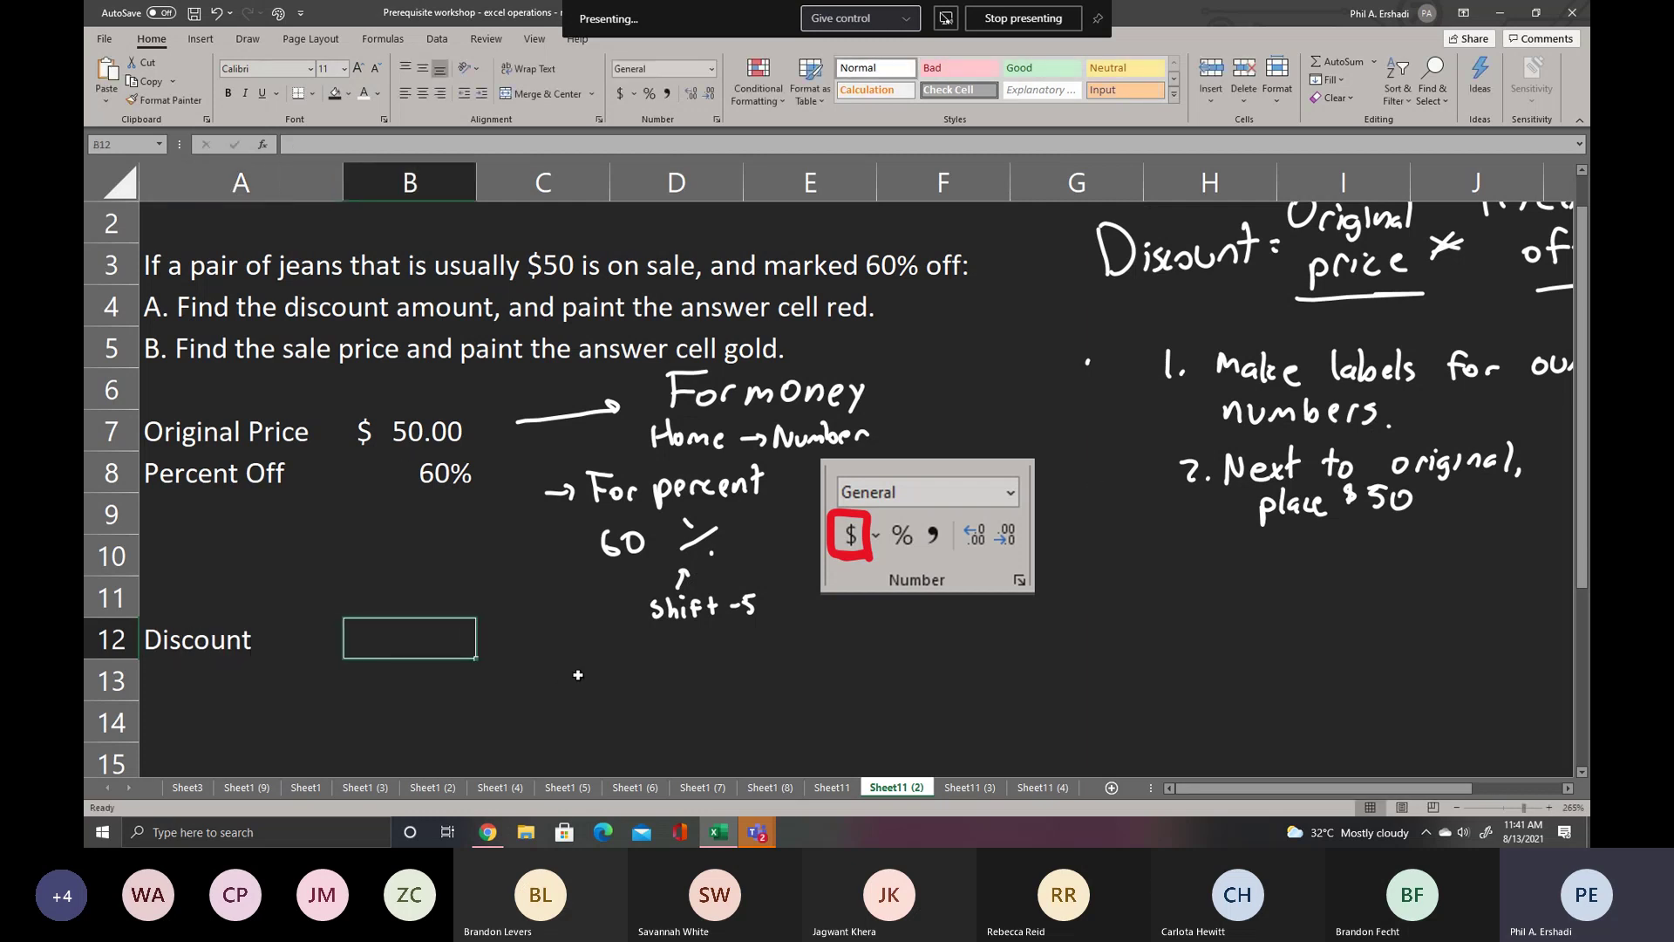
- Handwrite the formula "= Price × percent off" in white beside the Discount row
{"action": "left_click", "coordinate": [249, 39]}
{"action": "left_click", "coordinate": [281, 80]}
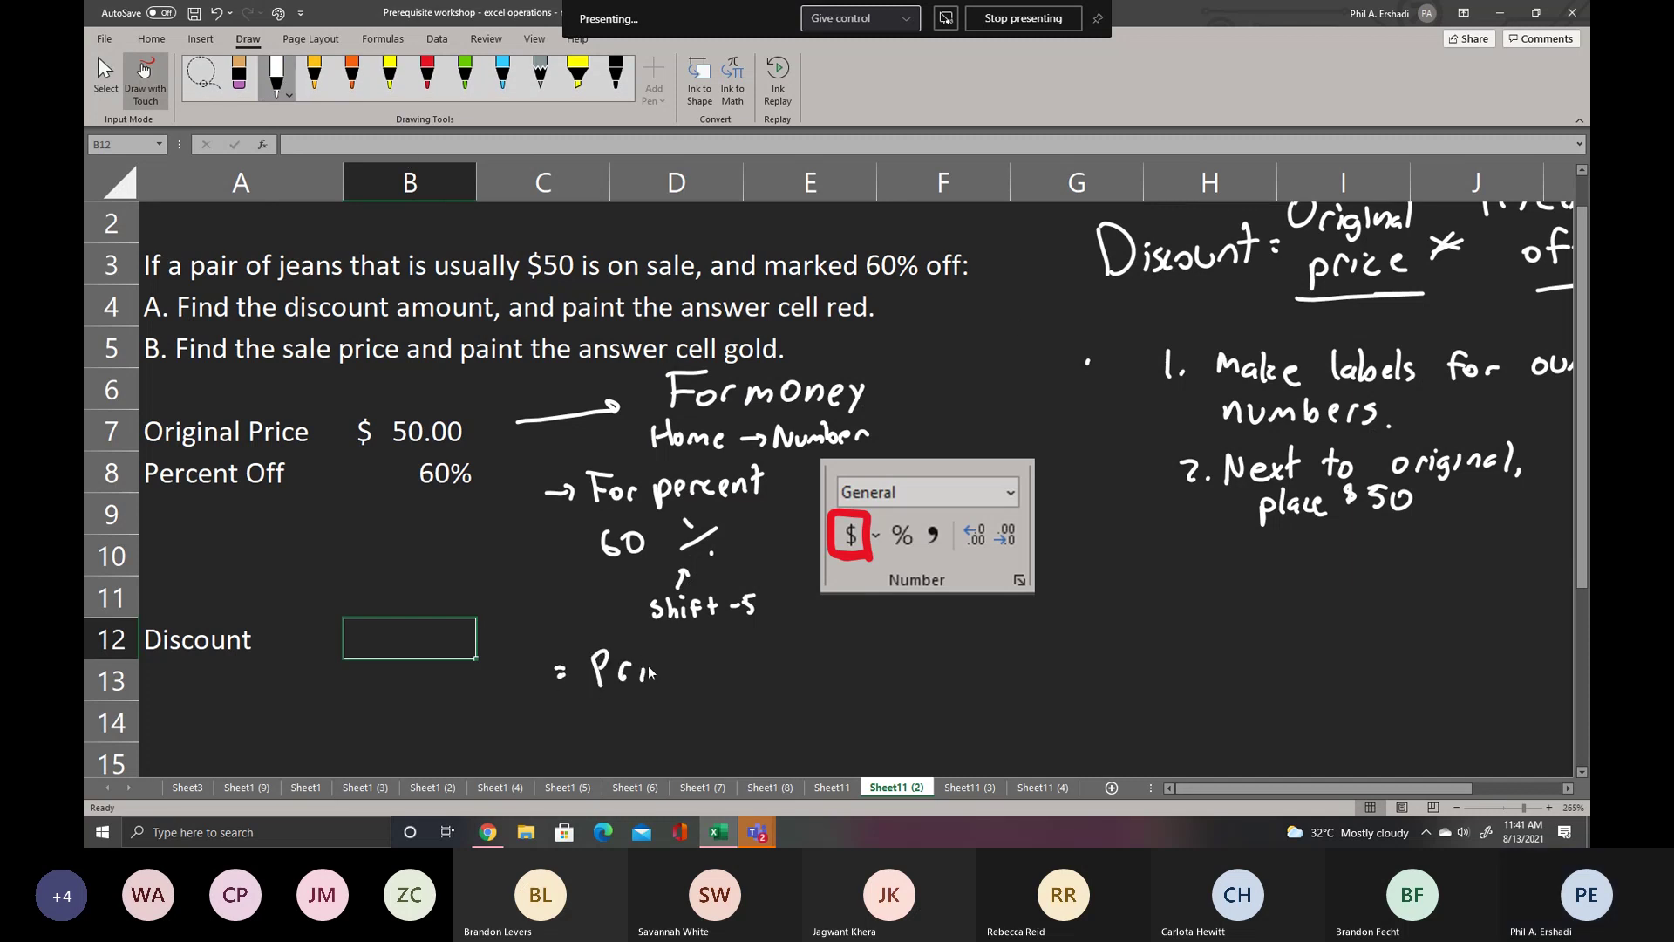
{"action": "left_click_drag", "start_coordinate": [683, 671], "coordinate": [697, 682]}
{"action": "mouse_move", "coordinate": [729, 663]}
{"action": "left_mouse_down"}
{"action": "mouse_move", "coordinate": [753, 675]}
{"action": "mouse_move", "coordinate": [752, 661]}
{"action": "left_mouse_up"}
{"action": "left_click_drag", "start_coordinate": [898, 657], "coordinate": [976, 654]}
{"action": "left_click_drag", "start_coordinate": [1002, 633], "coordinate": [990, 676]}
{"action": "left_click_drag", "start_coordinate": [985, 649], "coordinate": [996, 646]}
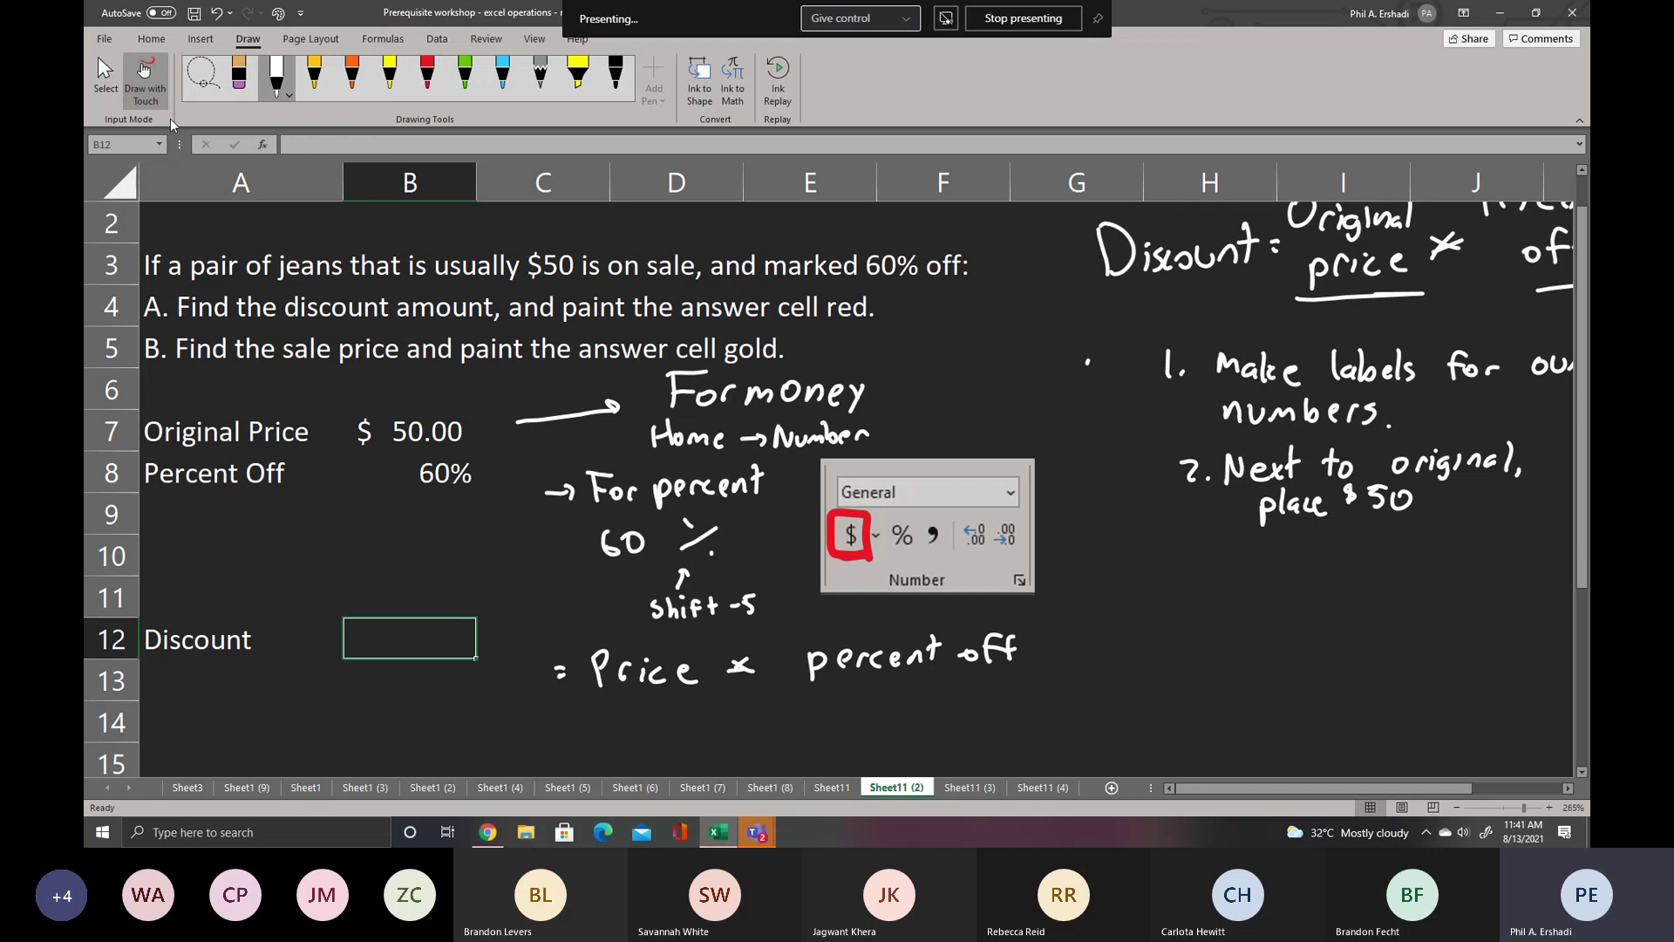
- Below the handwritten discount formula, write its cell references as B7 in blue, × in white and B8 in red
{"action": "left_click", "coordinate": [105, 74]}
{"action": "left_click", "coordinate": [429, 441]}
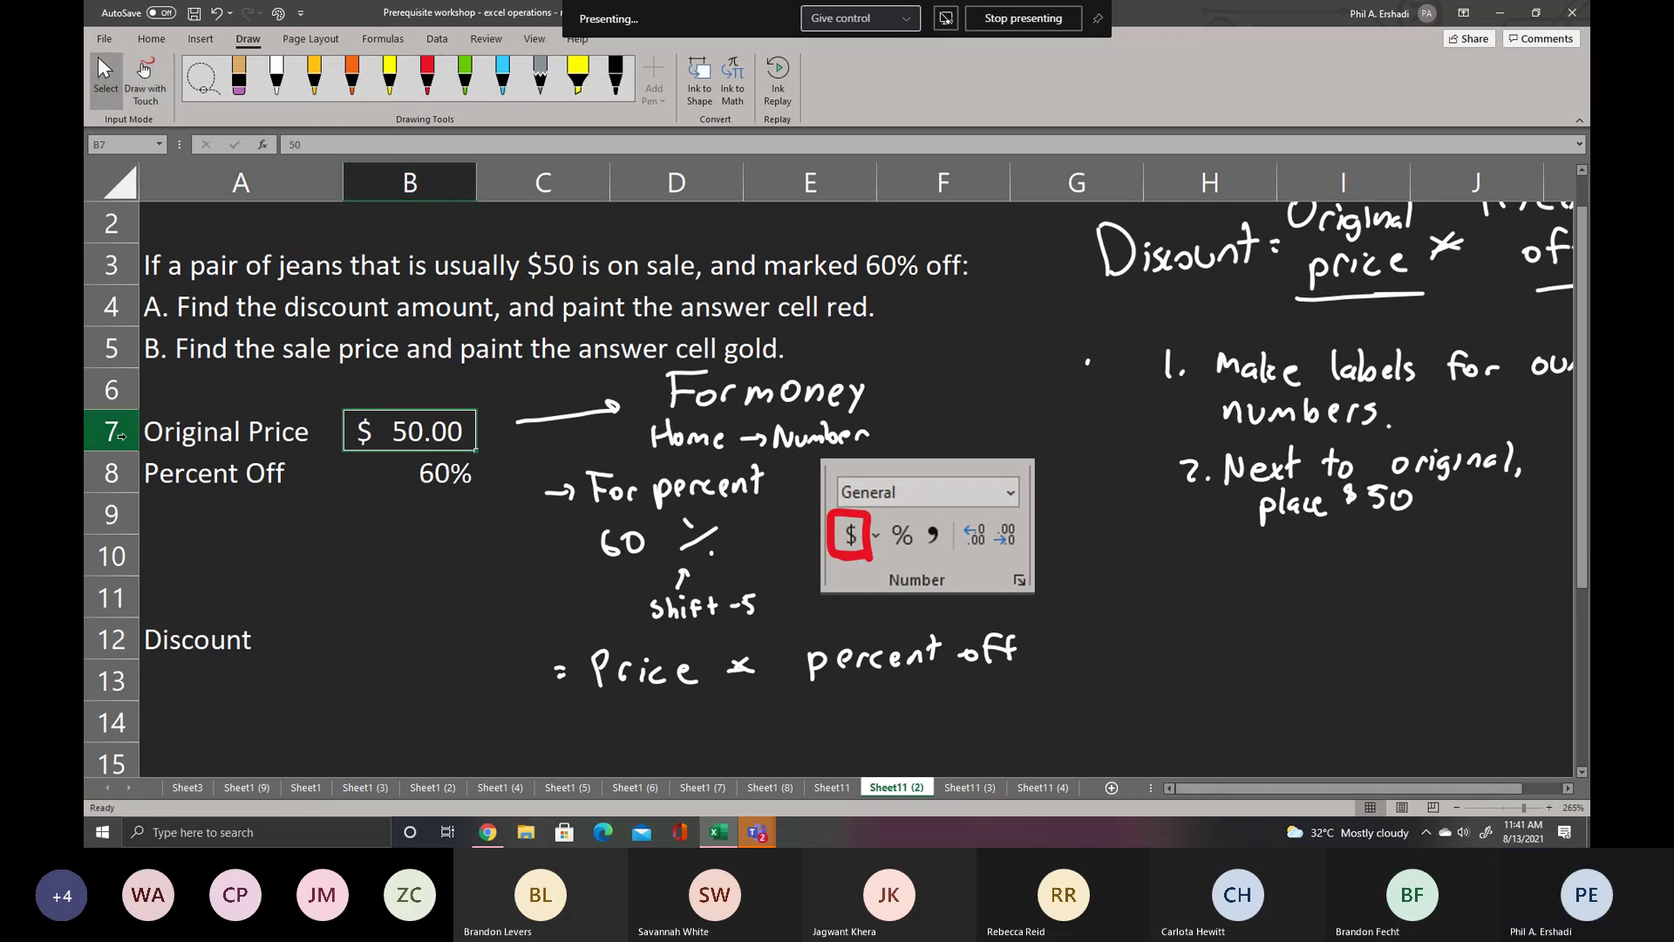
{"action": "left_click", "coordinate": [503, 74]}
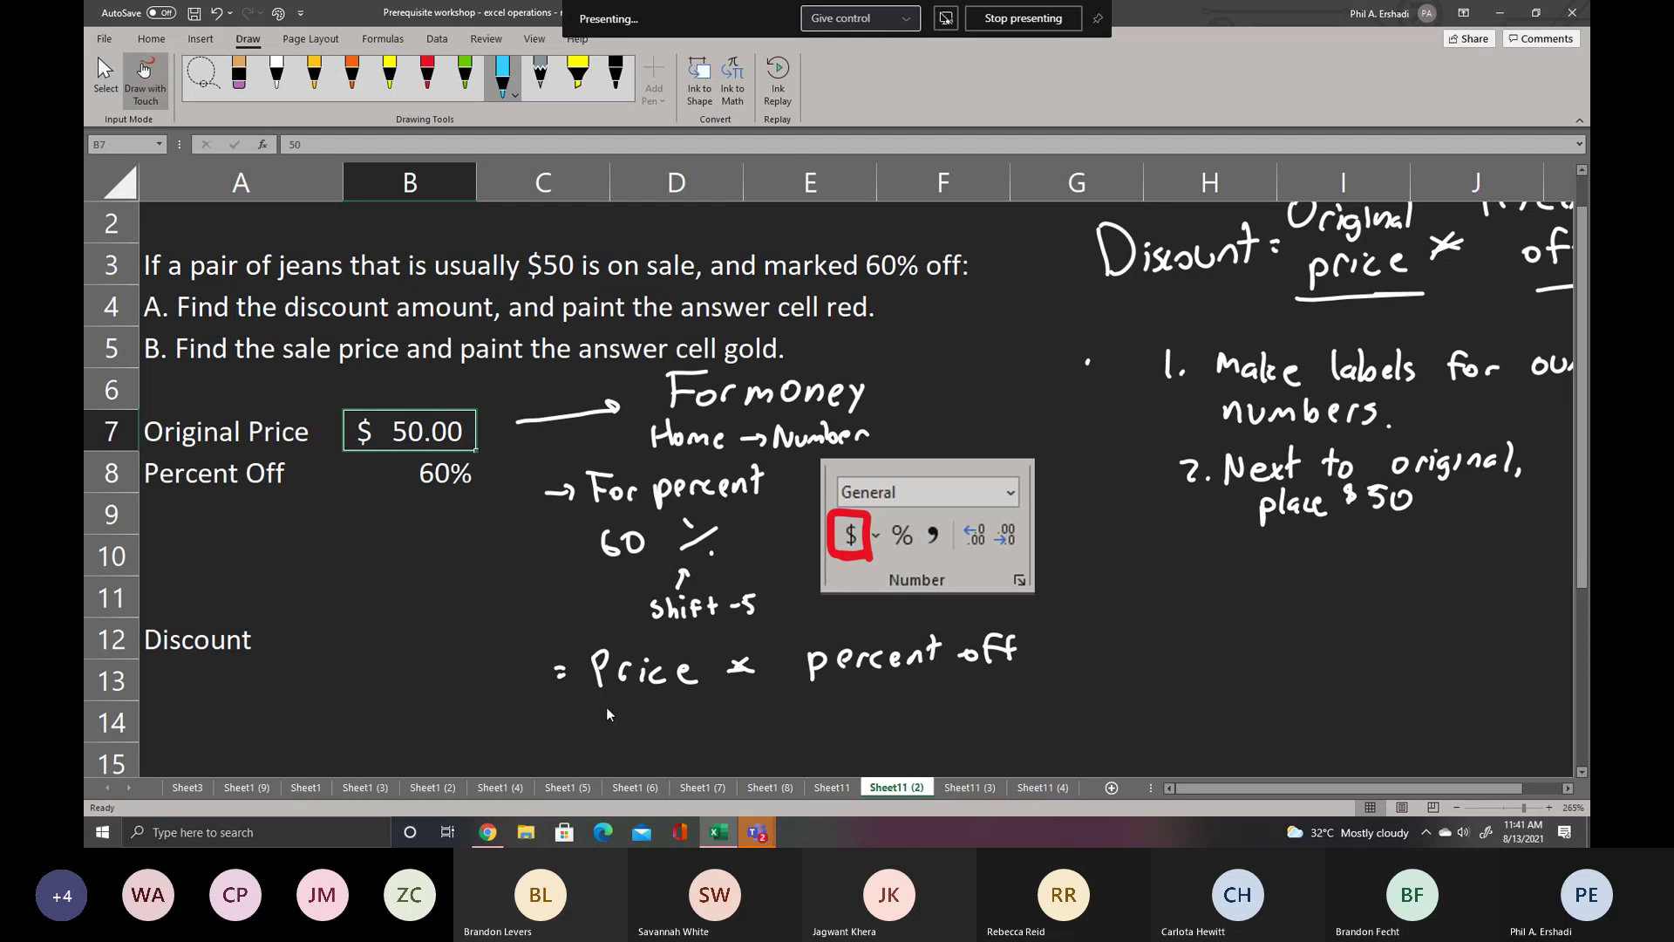
{"action": "left_click_drag", "start_coordinate": [608, 700], "coordinate": [623, 740]}
{"action": "left_click", "coordinate": [276, 74]}
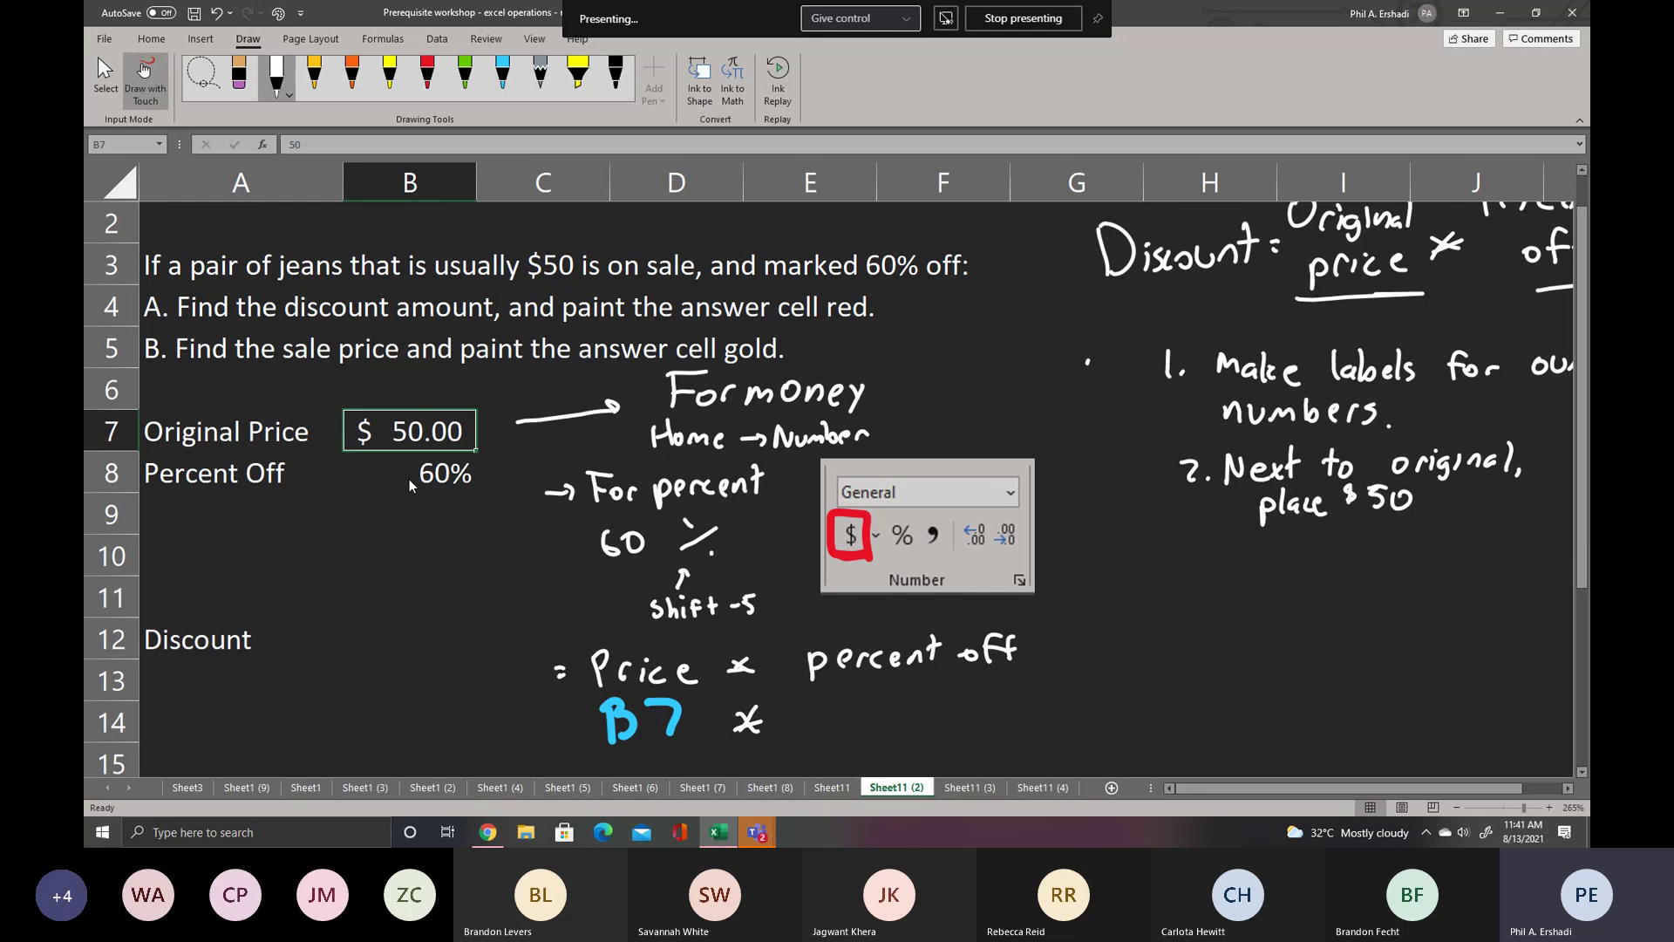
{"action": "left_click", "coordinate": [427, 74]}
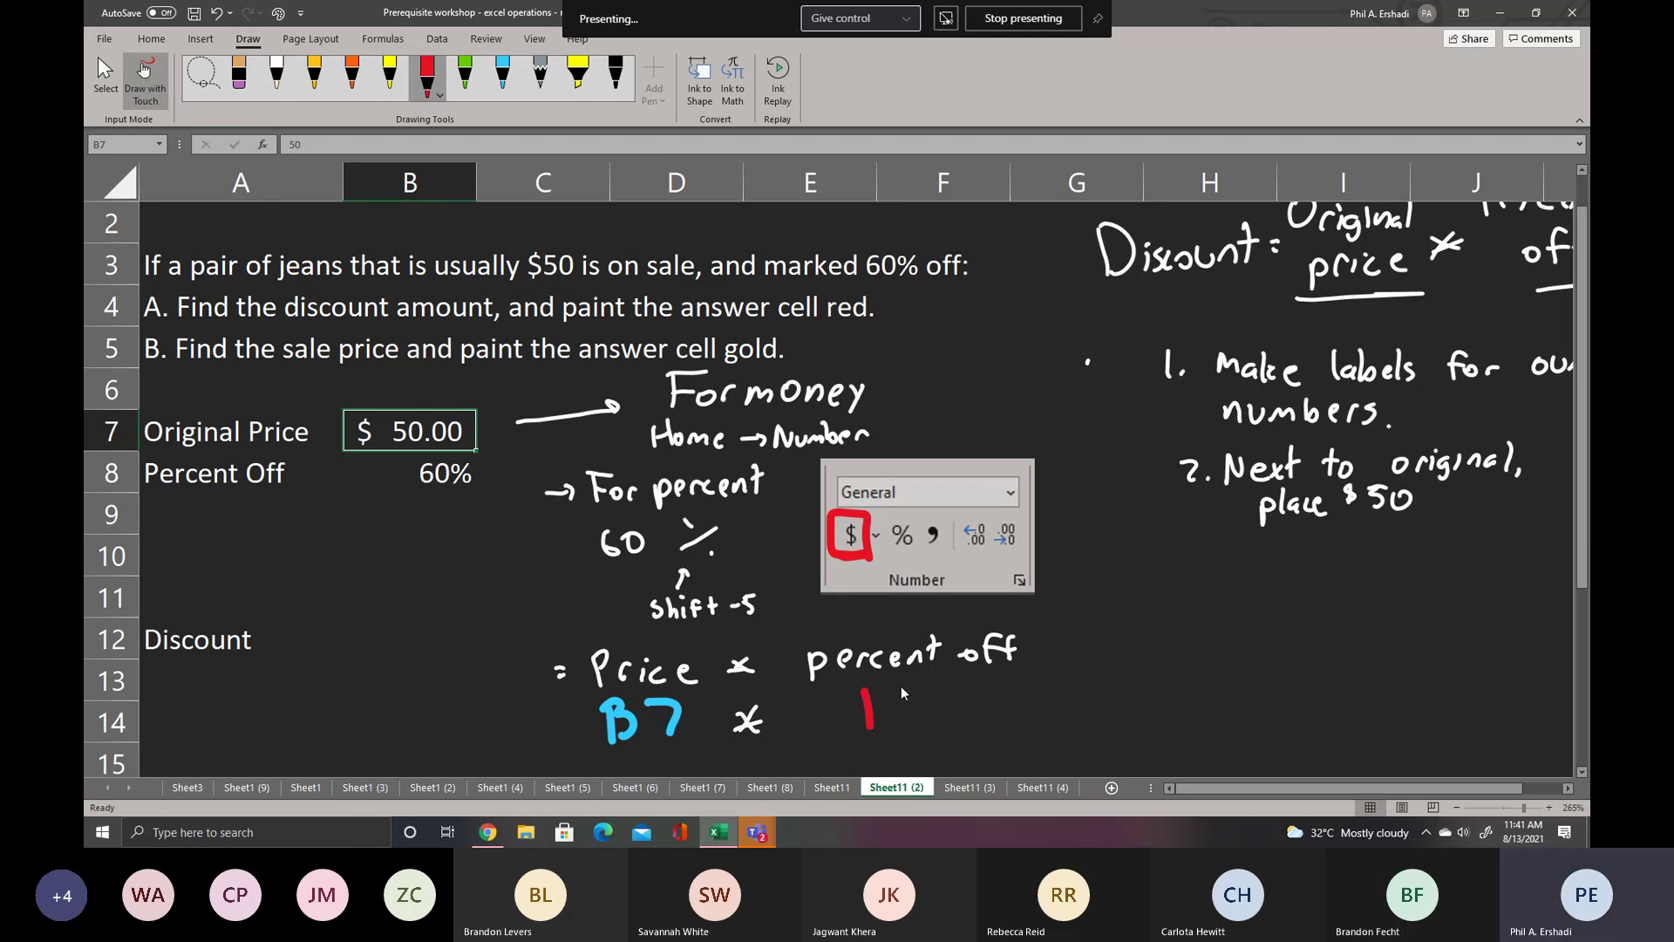
{"action": "left_click_drag", "start_coordinate": [940, 689], "coordinate": [934, 693]}
- Calculate the discount in B12 with the formula =B7*B8 and reselect that cell
{"action": "left_click", "coordinate": [105, 74]}
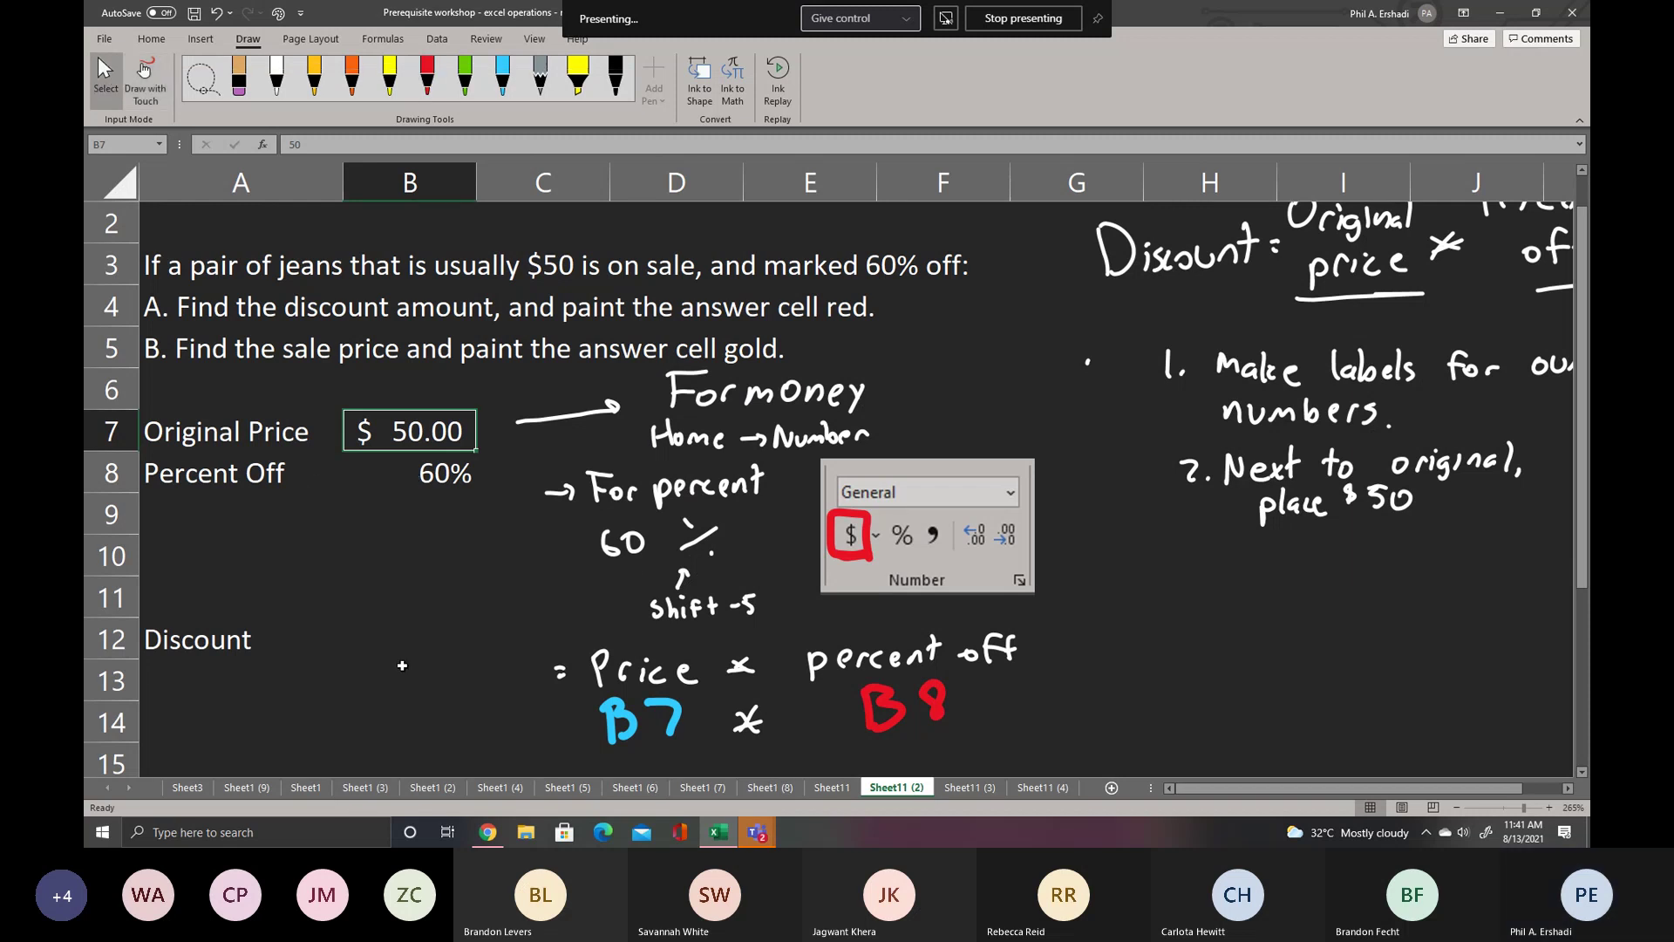
{"action": "left_click", "coordinate": [389, 658]}
{"action": "type", "text": "="}
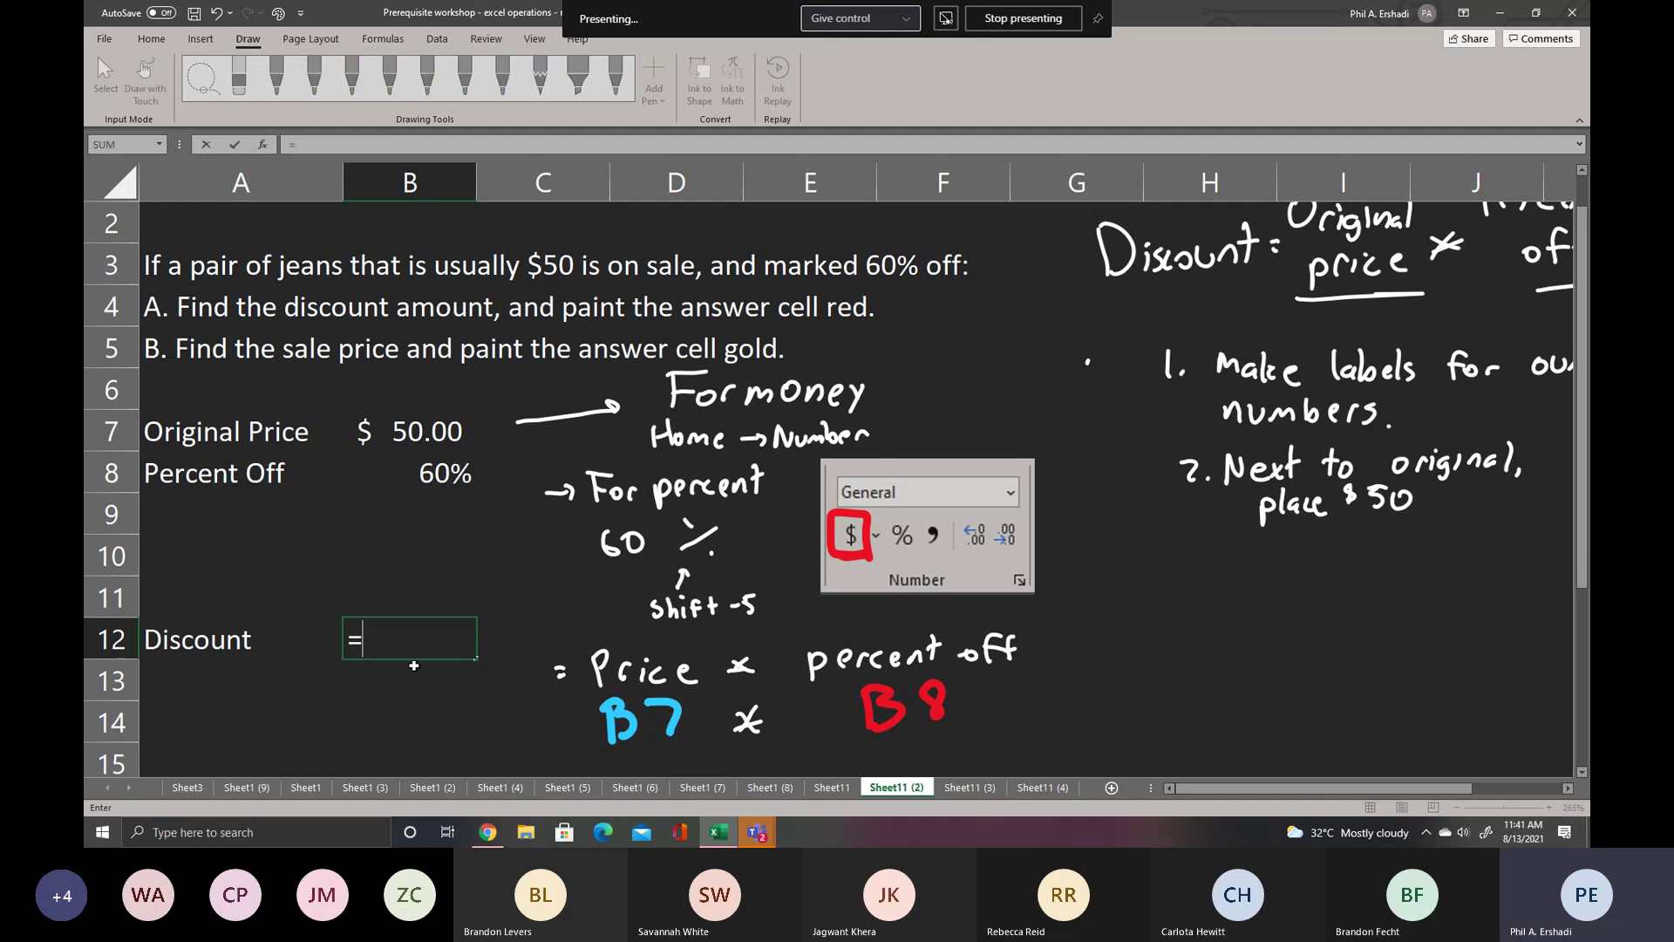
{"action": "left_click", "coordinate": [414, 429]}
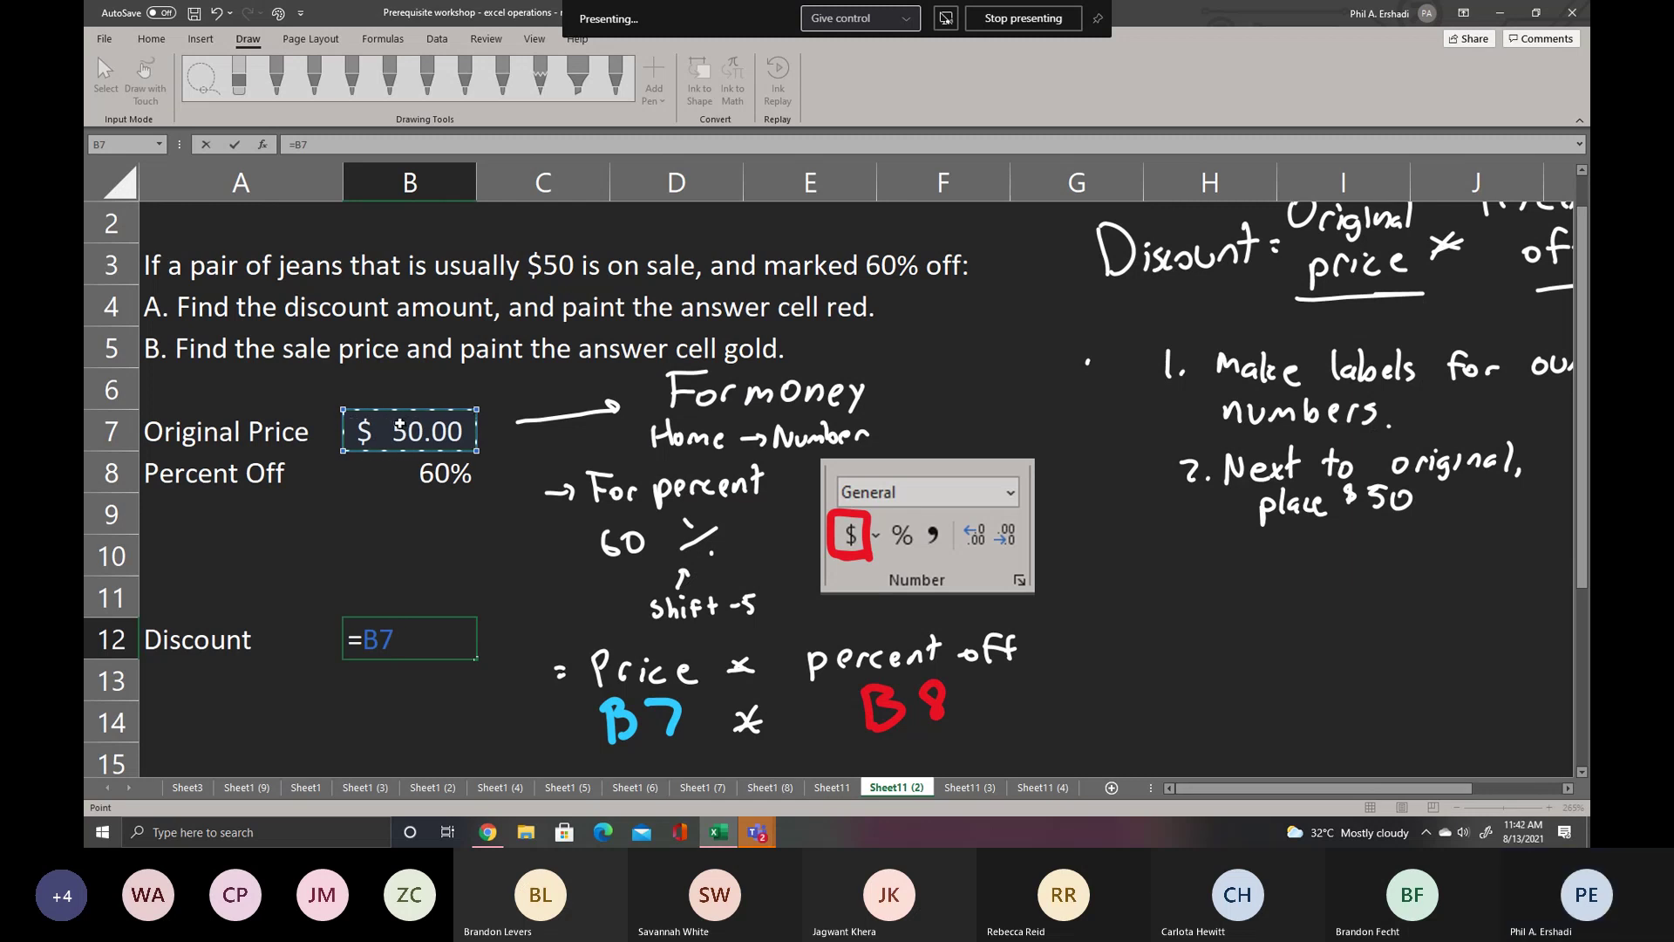
{"action": "type", "text": "&"}
{"action": "key", "text": "BackSpace"}
{"action": "type", "text": "*"}
{"action": "left_click", "coordinate": [432, 498]}
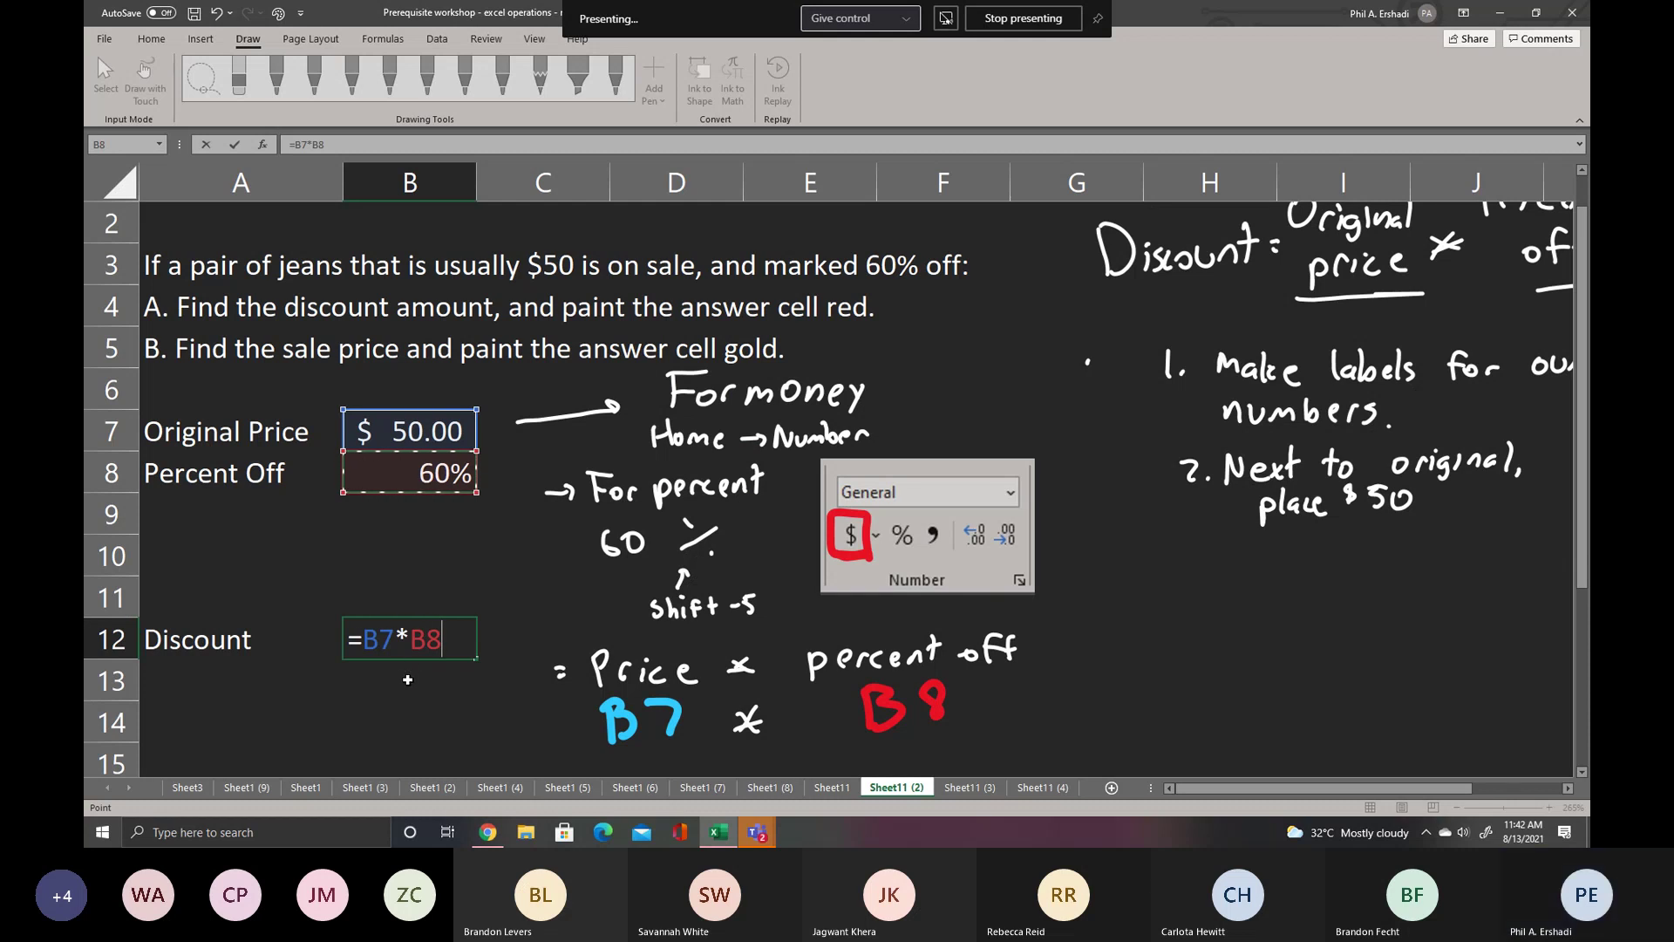
{"action": "key", "text": "Return"}
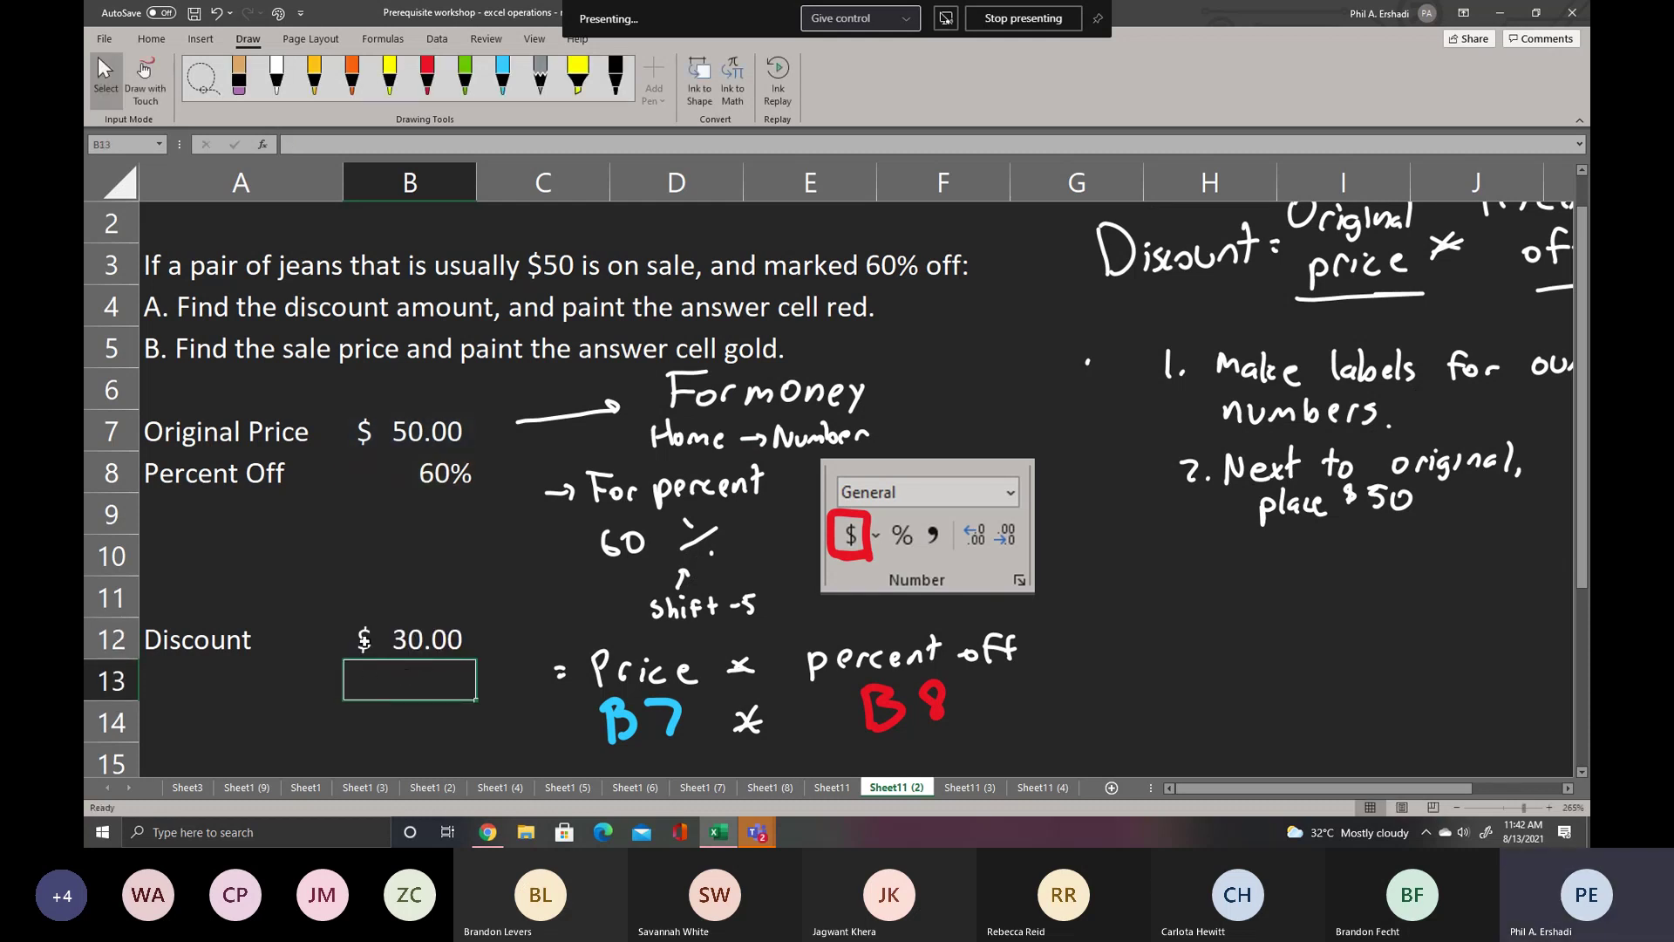
{"action": "left_click", "coordinate": [390, 650]}
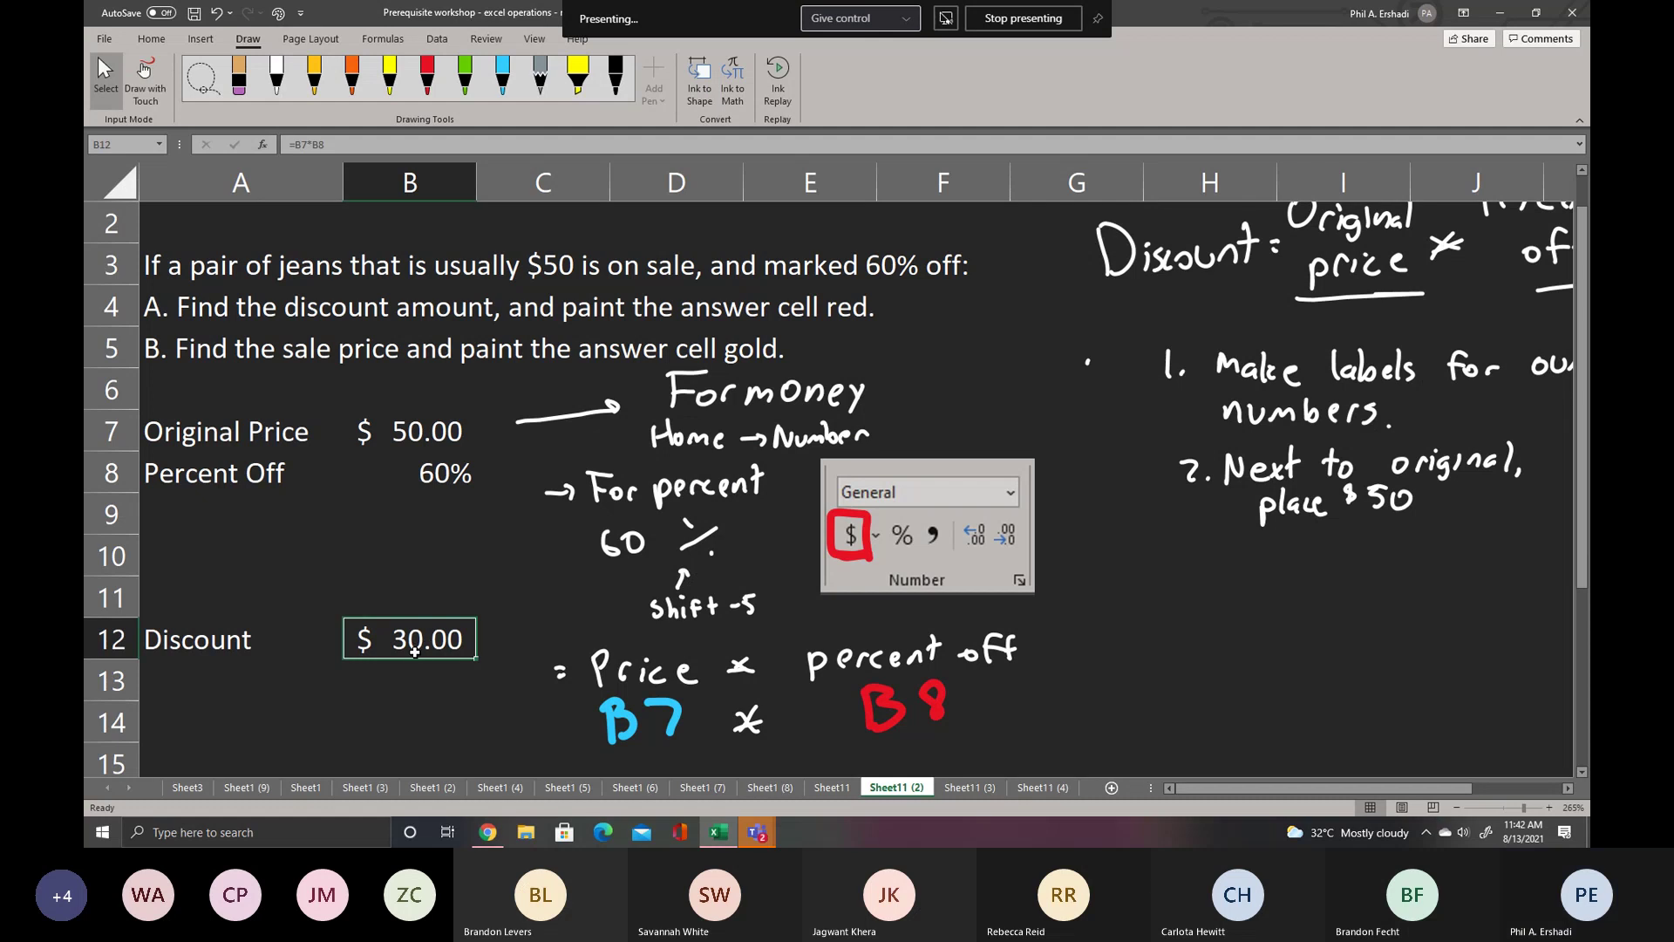
- Handwrite "To color, go" with "Home →" below it in white, in the empty area around columns H to J, rows 14 to 16
{"action": "left_click", "coordinate": [1582, 773]}
{"action": "left_click", "coordinate": [1583, 773]}
{"action": "left_click", "coordinate": [1583, 772]}
{"action": "left_click", "coordinate": [1583, 773]}
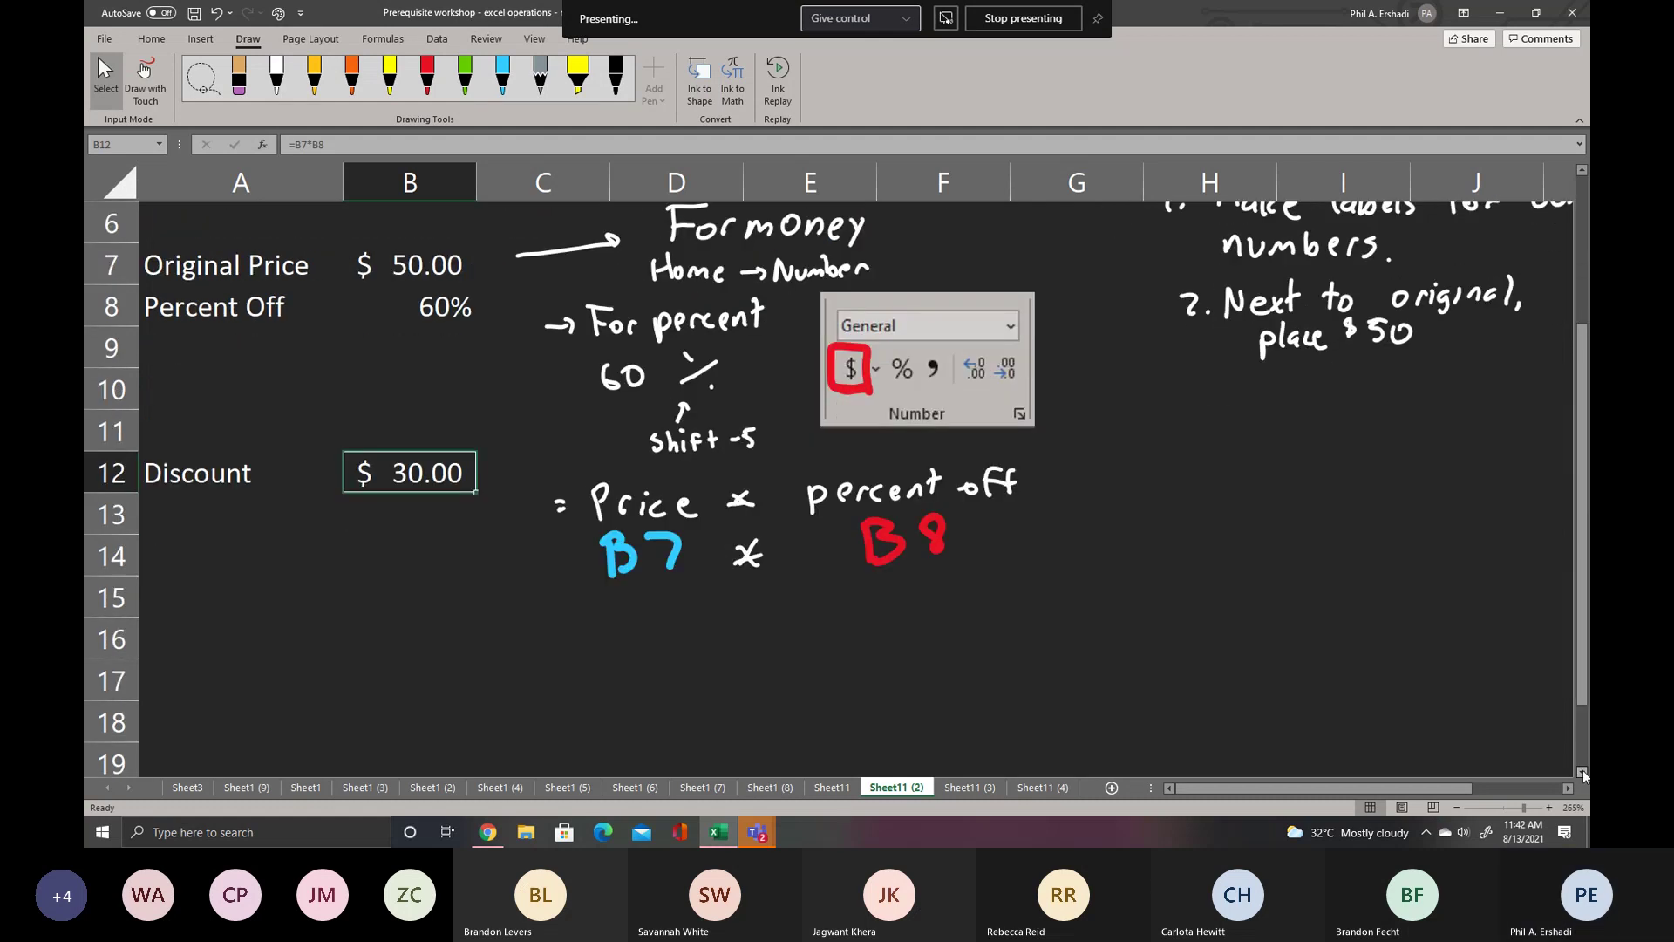
{"action": "left_click", "coordinate": [1582, 772]}
{"action": "left_click", "coordinate": [276, 77]}
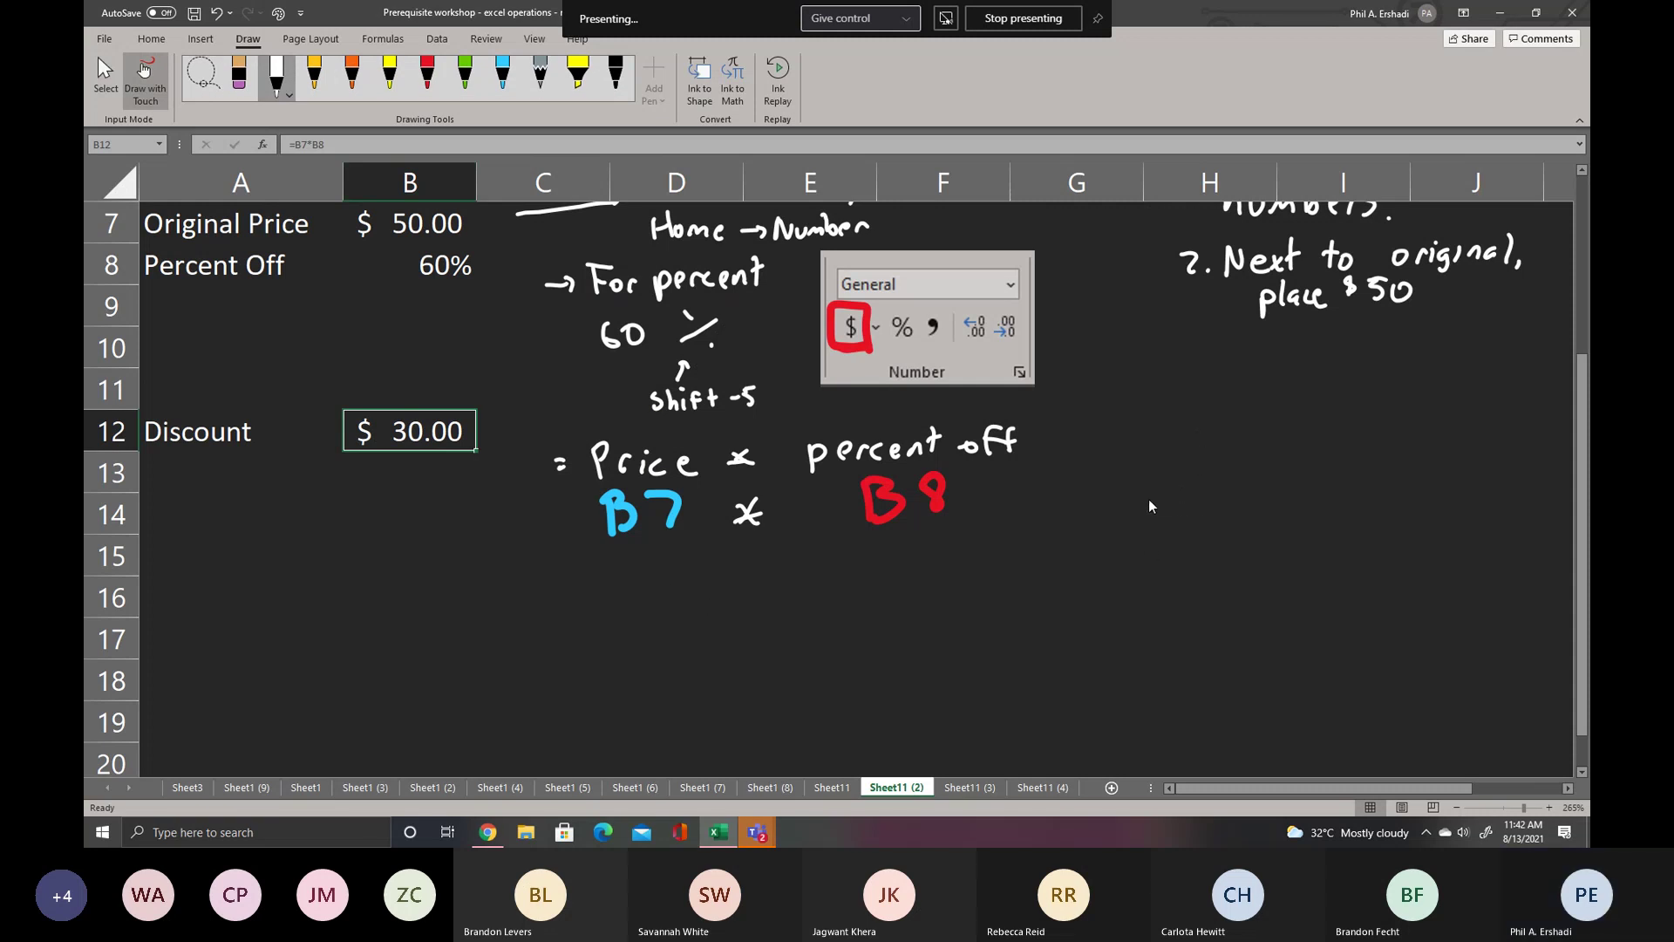
{"action": "left_click_drag", "start_coordinate": [1254, 518], "coordinate": [1274, 524]}
{"action": "left_click_drag", "start_coordinate": [1298, 508], "coordinate": [1309, 525]}
{"action": "left_click_drag", "start_coordinate": [1327, 508], "coordinate": [1329, 515]}
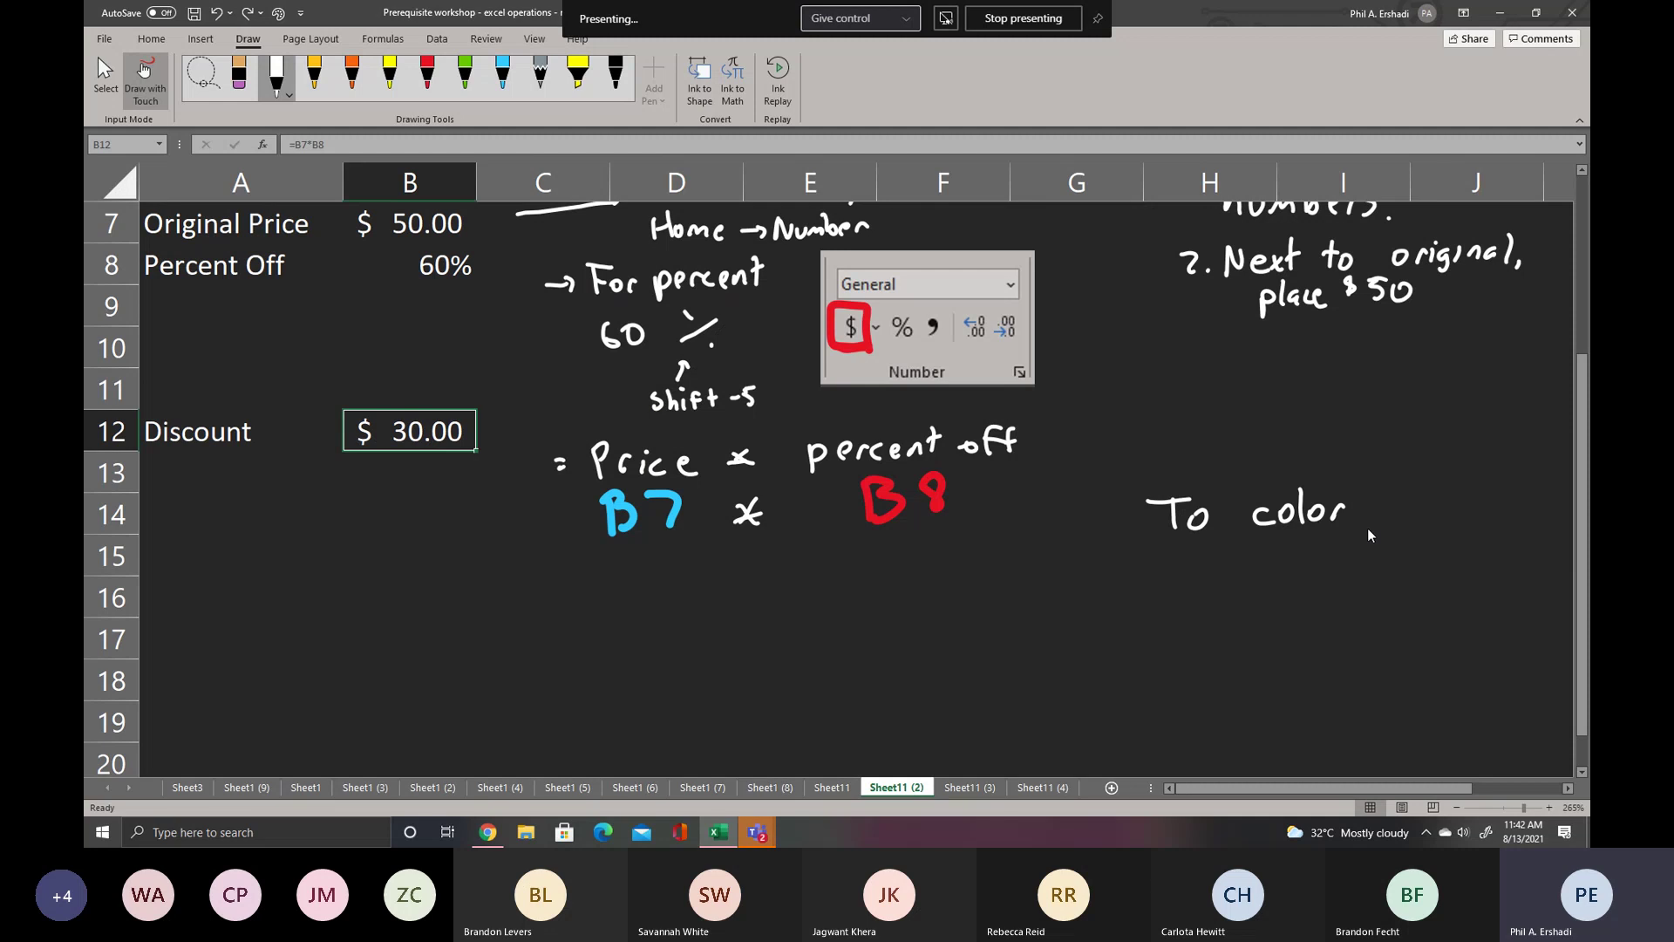
{"action": "left_click_drag", "start_coordinate": [1406, 514], "coordinate": [1402, 536]}
{"action": "left_click_drag", "start_coordinate": [1428, 515], "coordinate": [1431, 528]}
{"action": "mouse_move", "coordinate": [1171, 554]}
{"action": "left_mouse_down"}
{"action": "mouse_move", "coordinate": [1172, 583]}
{"action": "mouse_move", "coordinate": [1309, 575]}
{"action": "left_mouse_up"}
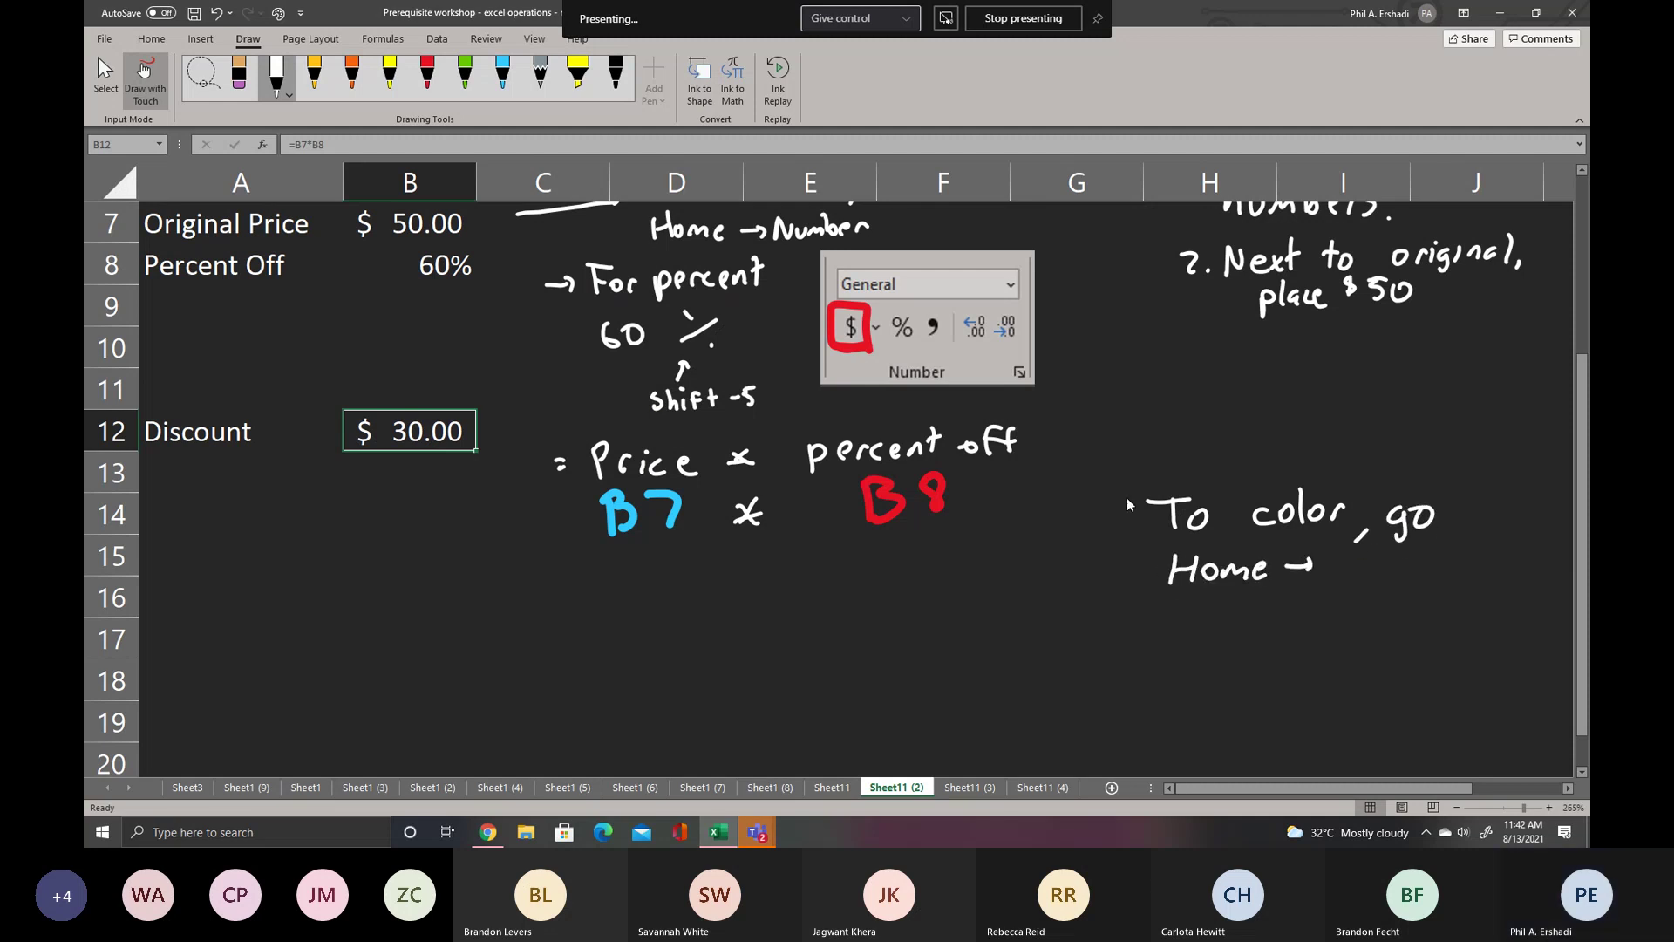
- Complete the handwritten coloring note with the word "Font" after "Home →"
{"action": "left_click", "coordinate": [151, 38]}
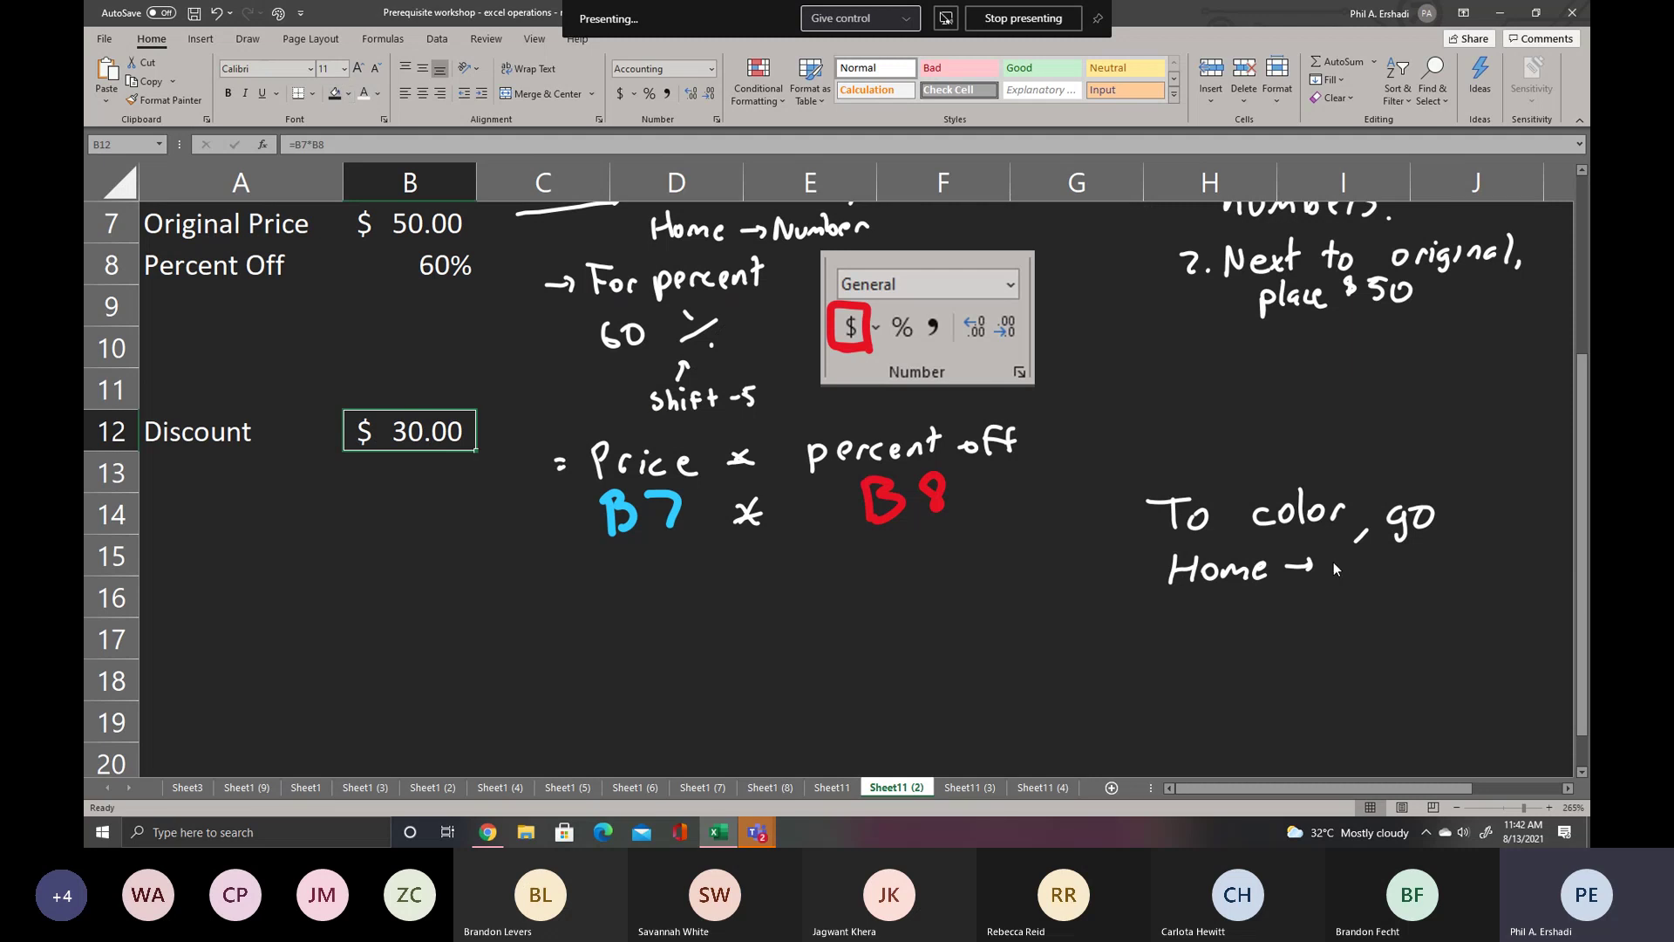
{"action": "left_click_drag", "start_coordinate": [1334, 562], "coordinate": [1336, 584]}
{"action": "left_click_drag", "start_coordinate": [1334, 559], "coordinate": [1408, 583]}
{"action": "left_click_drag", "start_coordinate": [1398, 567], "coordinate": [1415, 565]}
- Capture a screenshot of the Font group, paste it into the sheet and place it below the "Home → Font" note
{"action": "key", "text": "super+shift+s"}
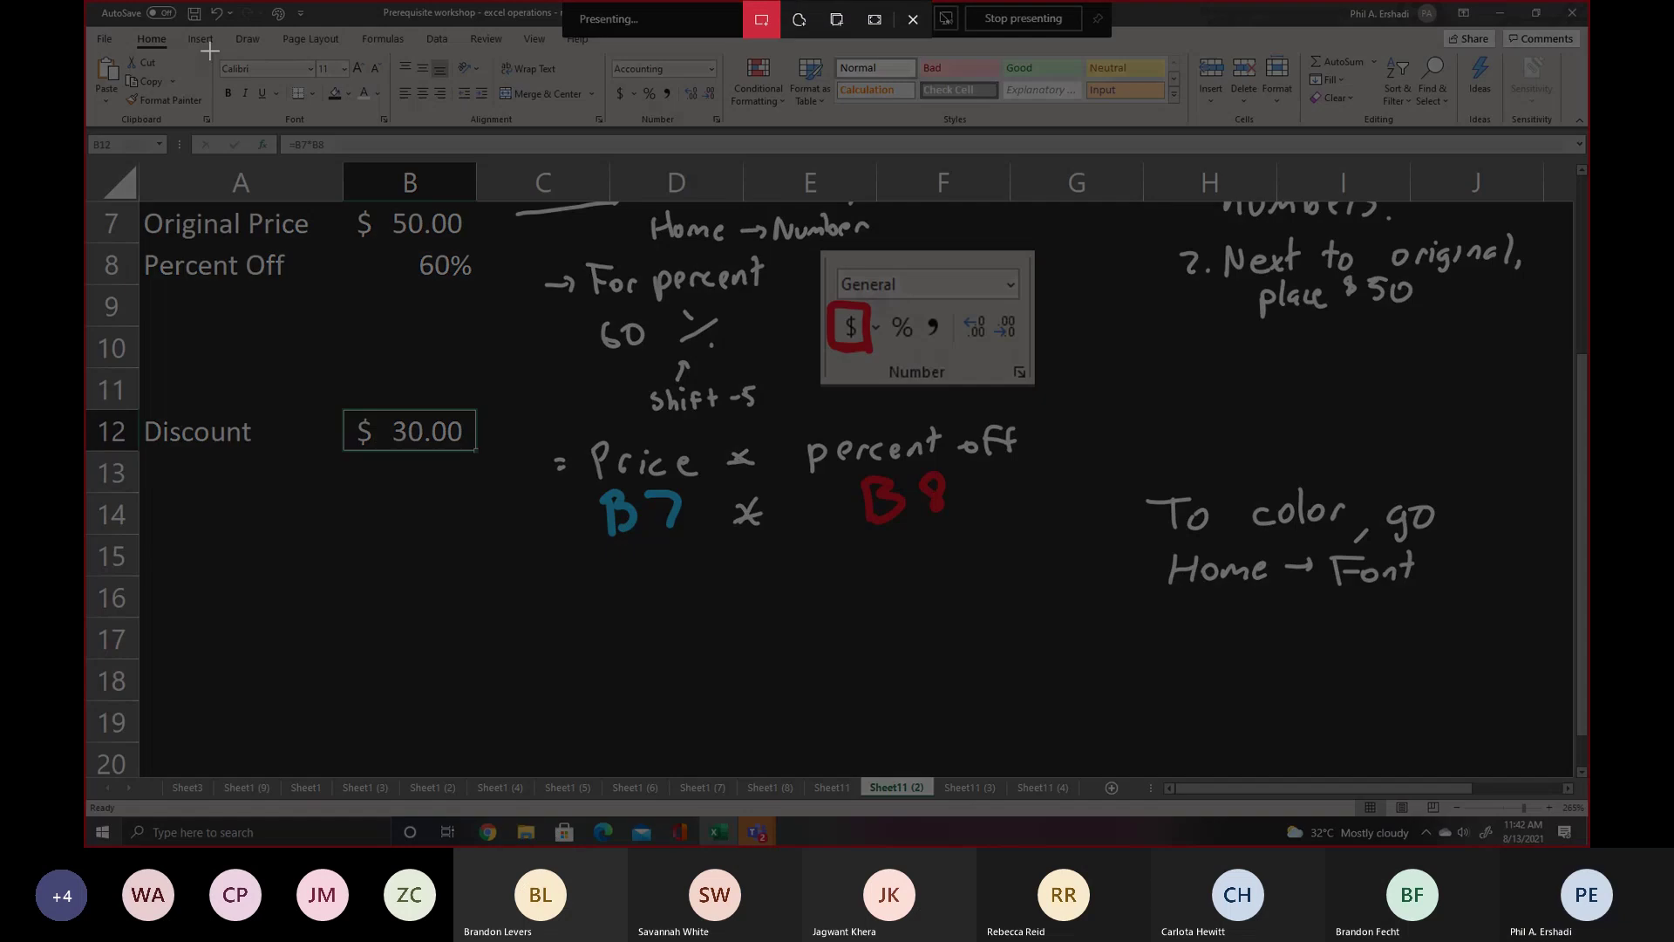
{"action": "left_click_drag", "start_coordinate": [211, 50], "coordinate": [392, 127]}
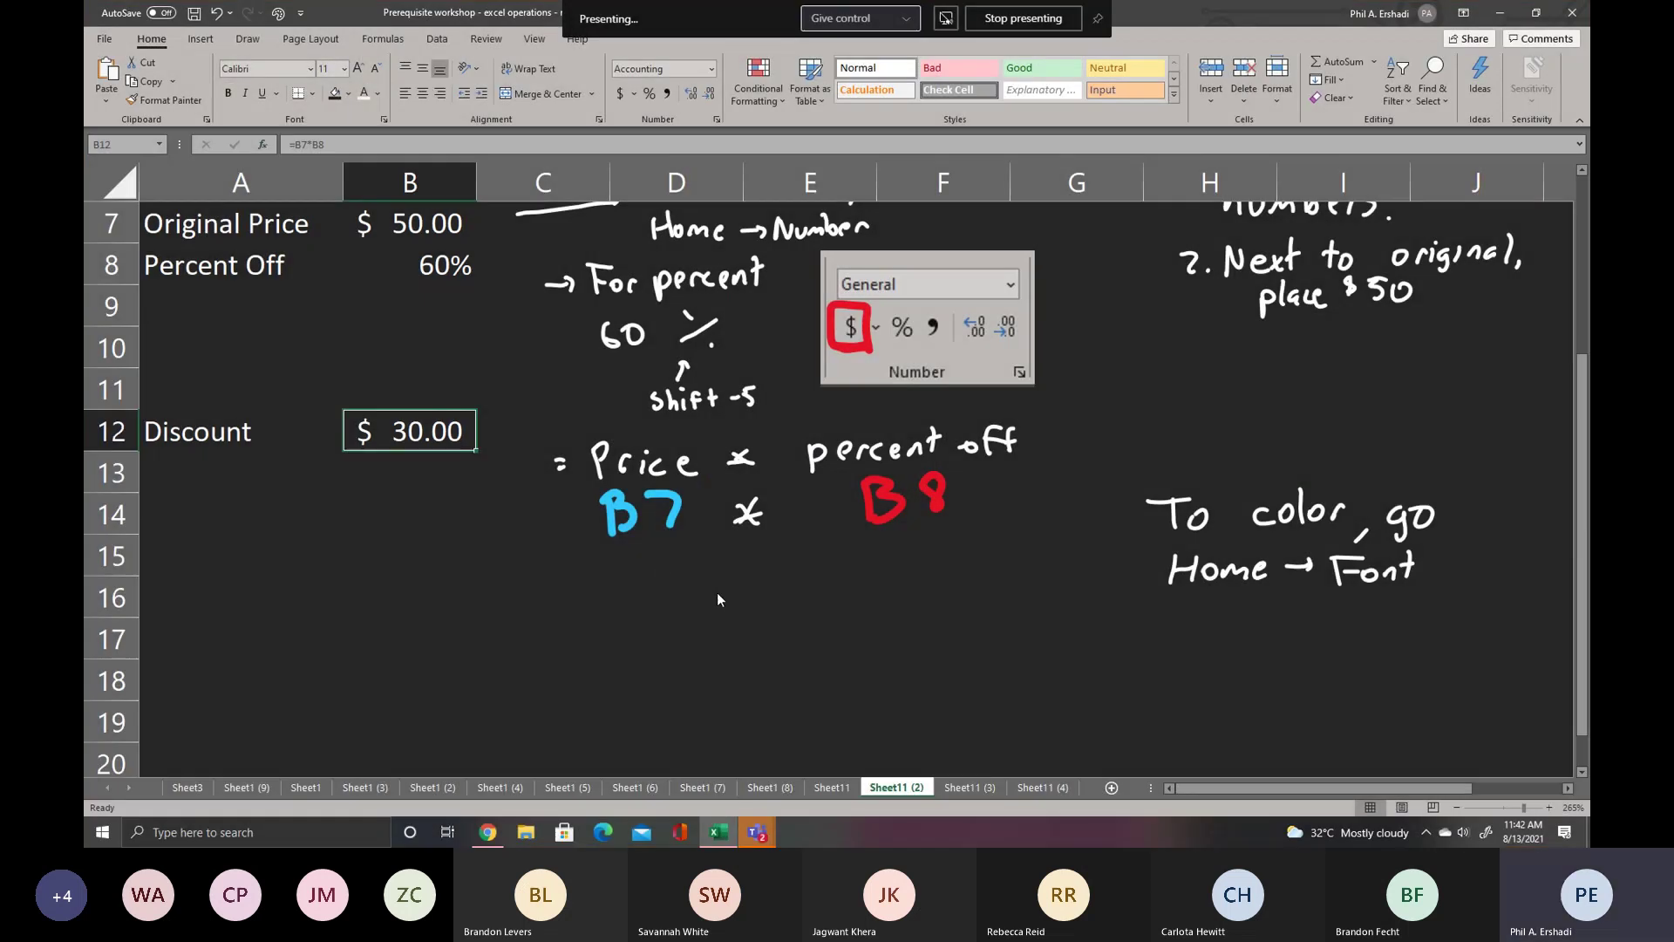
{"action": "key", "text": "ctrl+v"}
{"action": "left_click_drag", "start_coordinate": [486, 466], "coordinate": [1285, 684]}
{"action": "mouse_move", "coordinate": [1148, 626]}
{"action": "left_mouse_down"}
{"action": "mouse_move", "coordinate": [1203, 658]}
{"action": "mouse_move", "coordinate": [1159, 595]}
{"action": "left_mouse_up"}
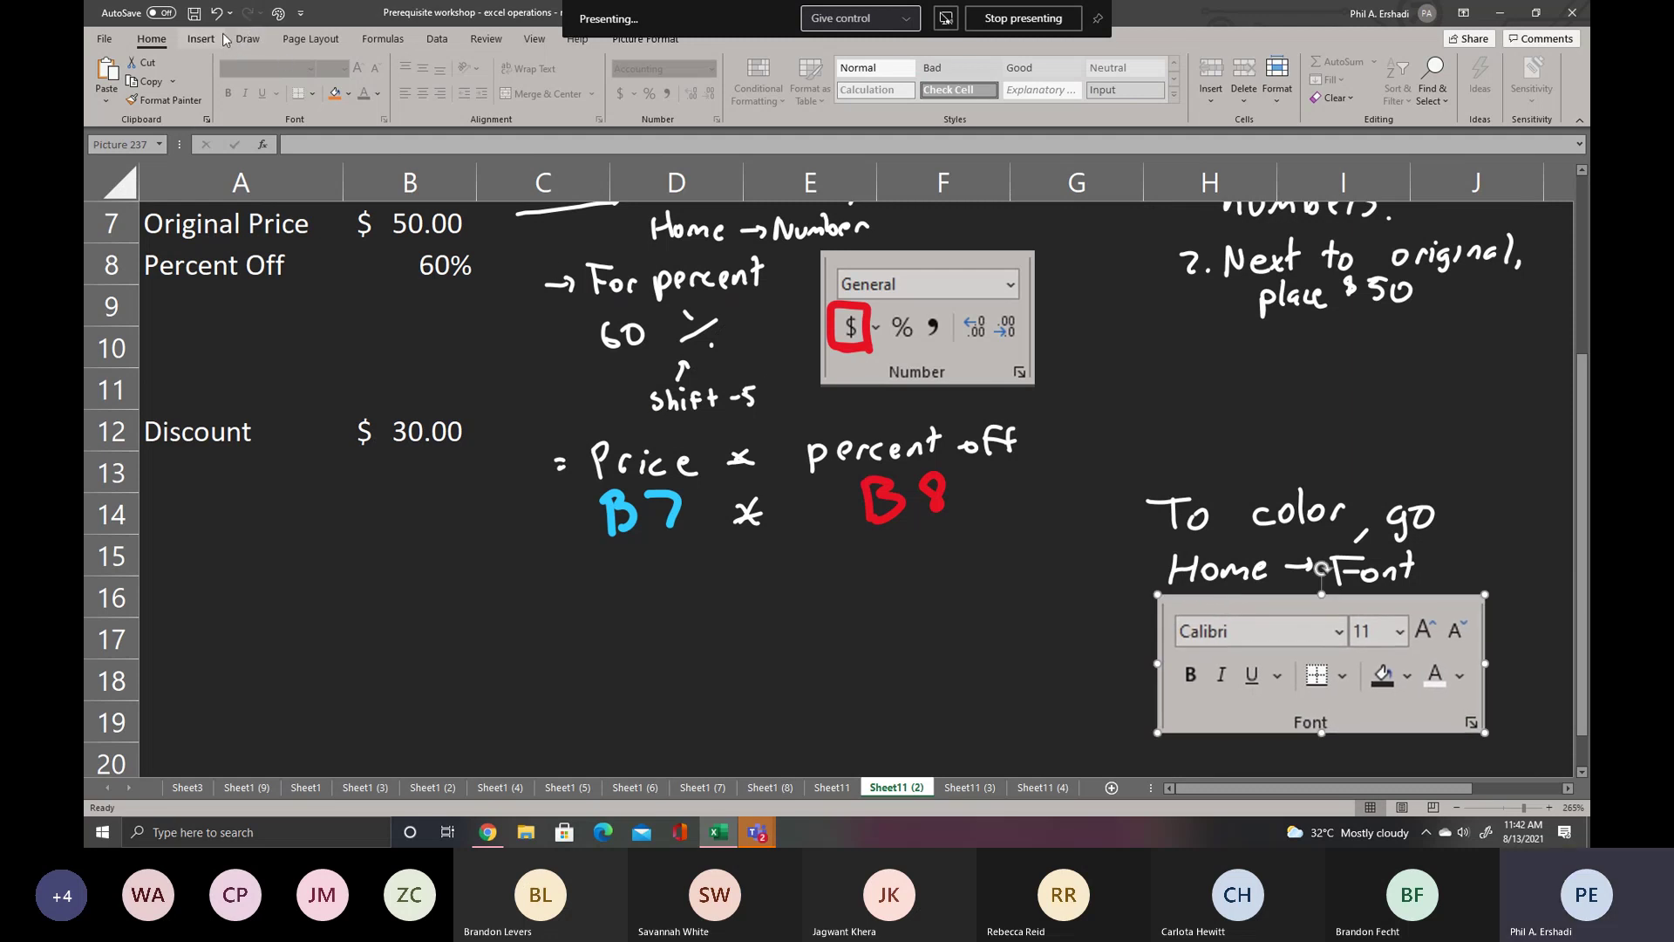
- Draw a red box around the fill color bucket in the pasted Font picture
{"action": "left_click", "coordinate": [230, 36]}
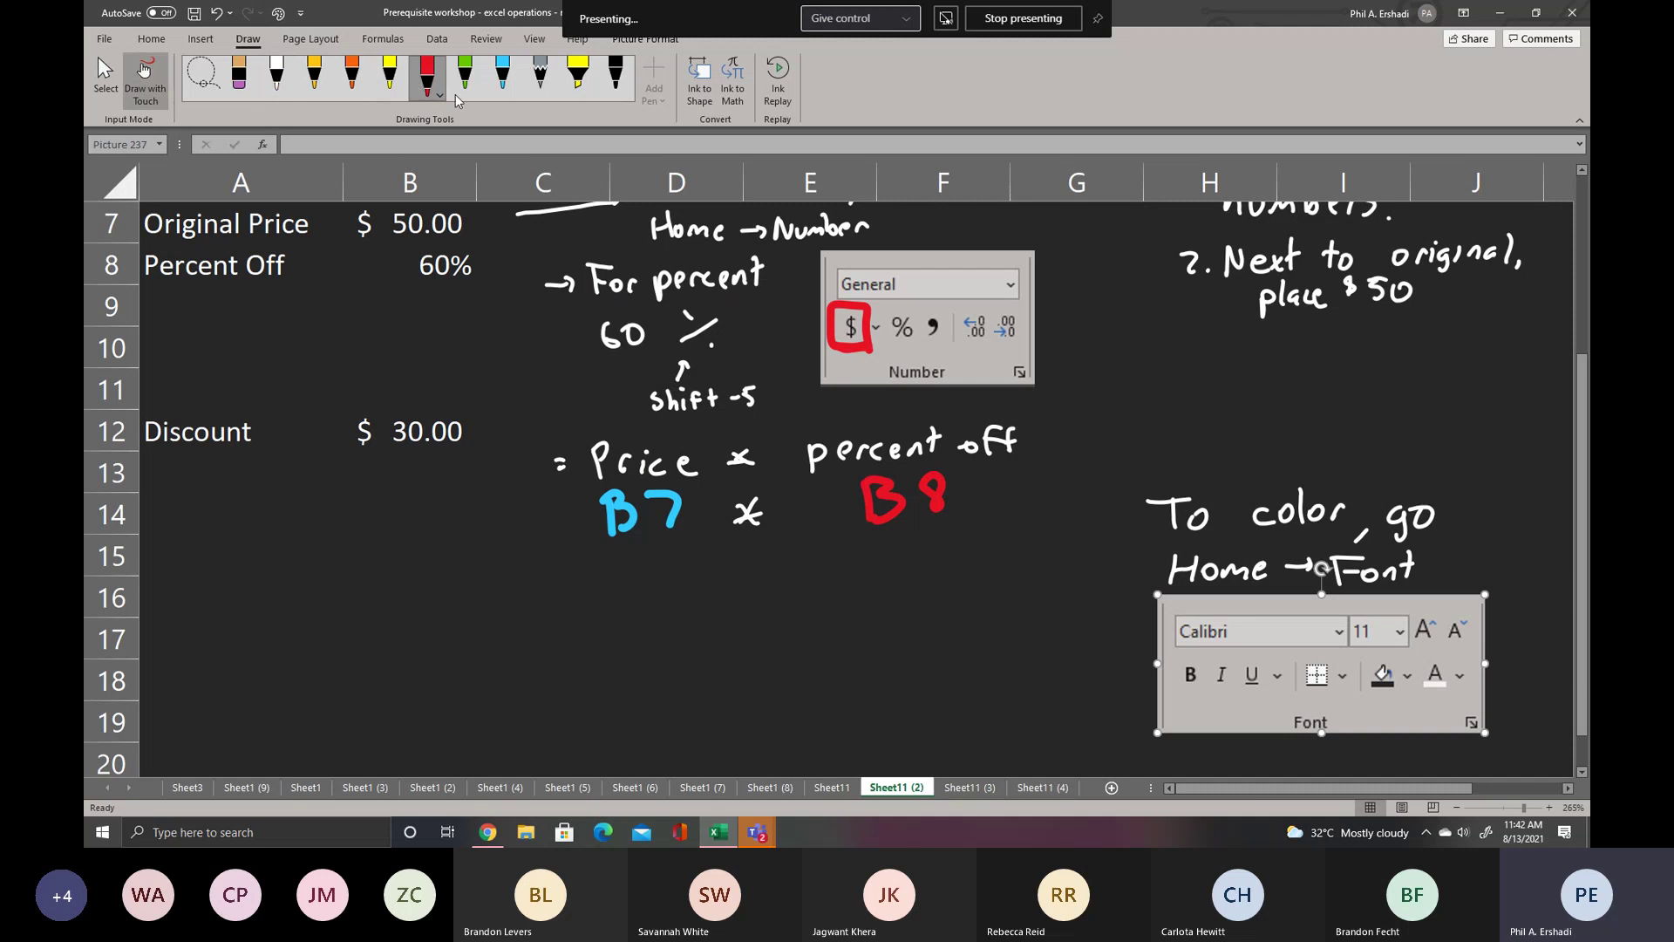
{"action": "mouse_move", "coordinate": [1383, 703]}
{"action": "left_mouse_down"}
{"action": "mouse_move", "coordinate": [1358, 694]}
{"action": "mouse_move", "coordinate": [1409, 660]}
{"action": "mouse_move", "coordinate": [1406, 711]}
{"action": "left_mouse_up"}
{"action": "left_click", "coordinate": [105, 74]}
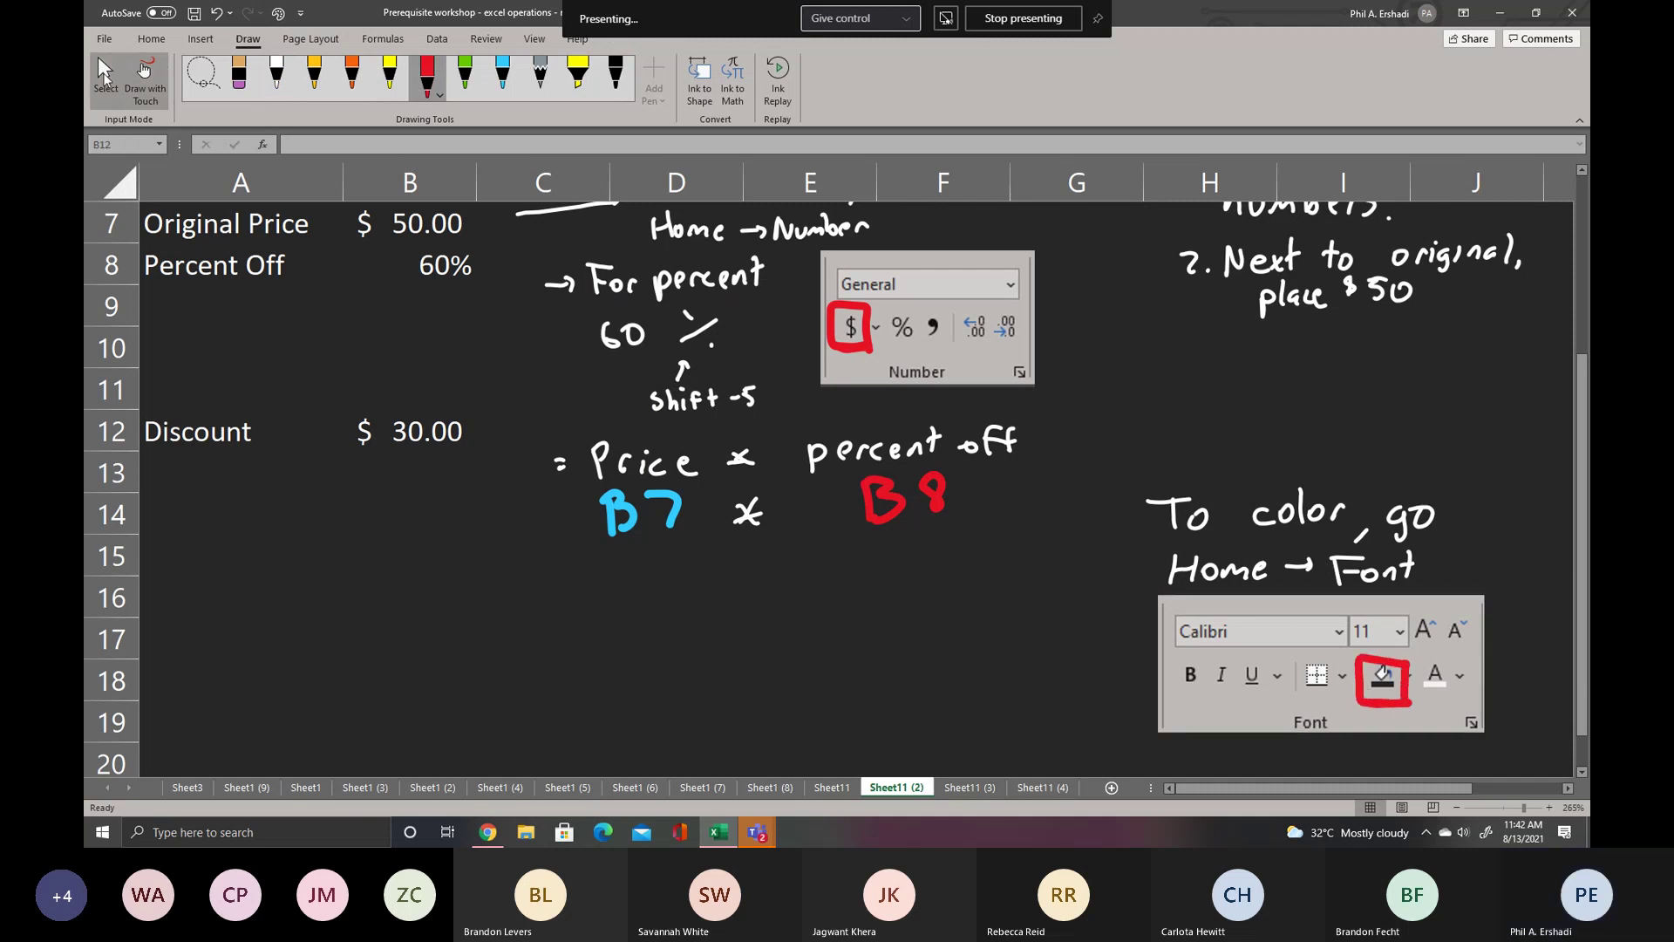
- Shift the red box in the Font picture so it covers both the fill color bucket and its dropdown arrow
{"action": "left_click", "coordinate": [412, 426]}
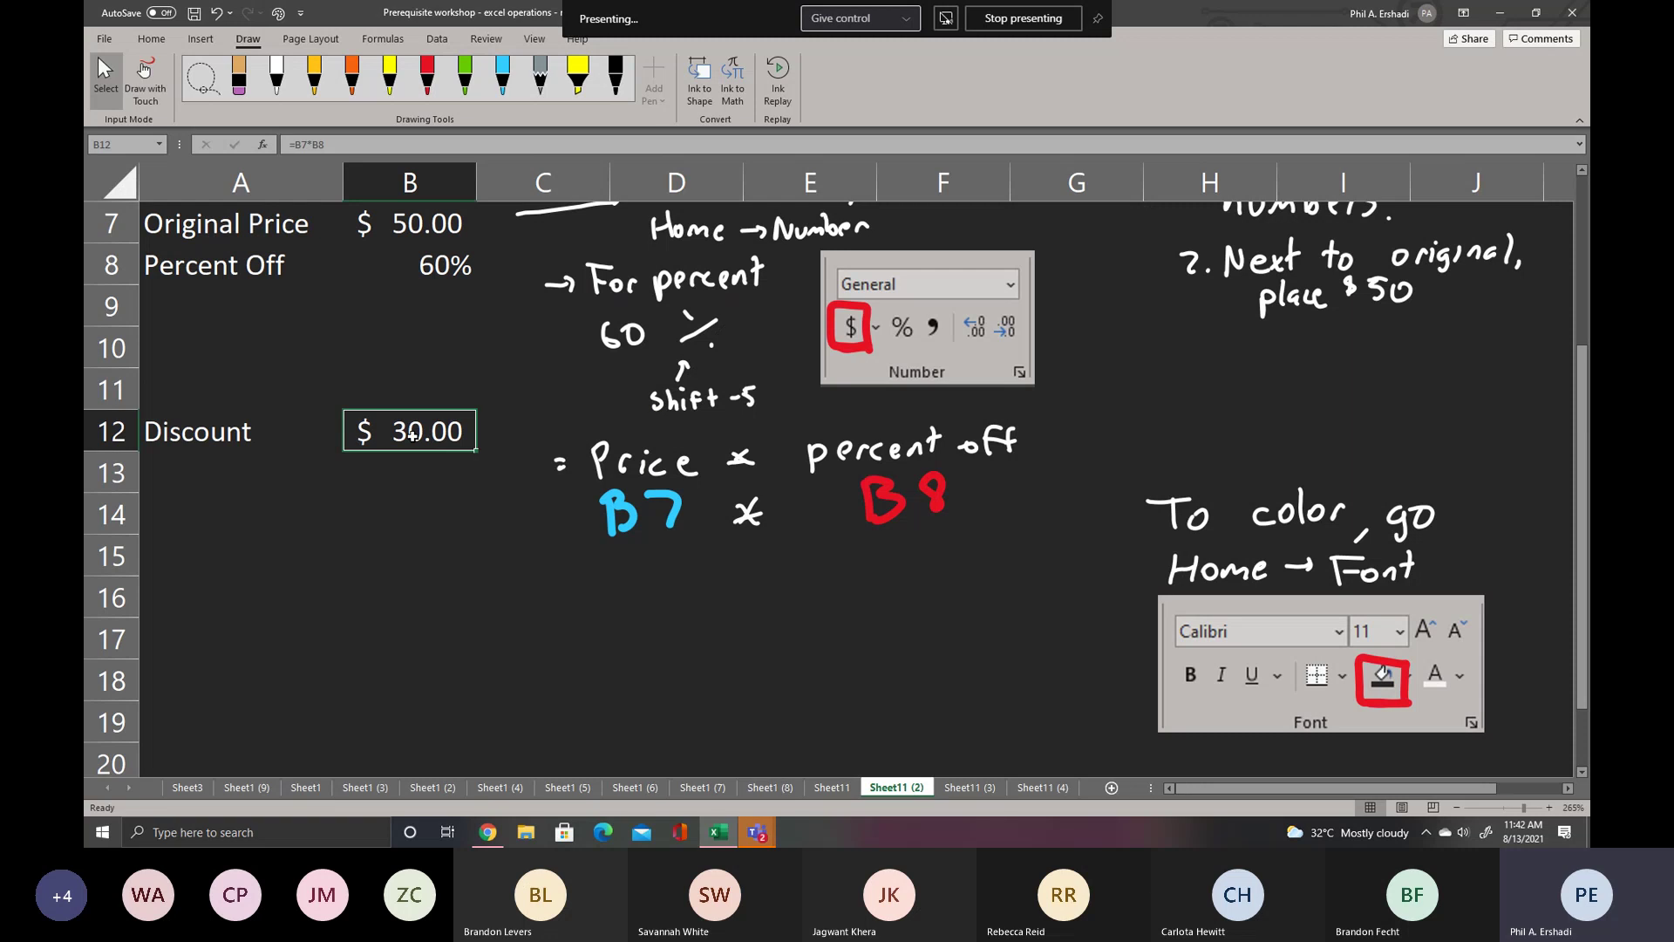
{"action": "left_click", "coordinate": [151, 38]}
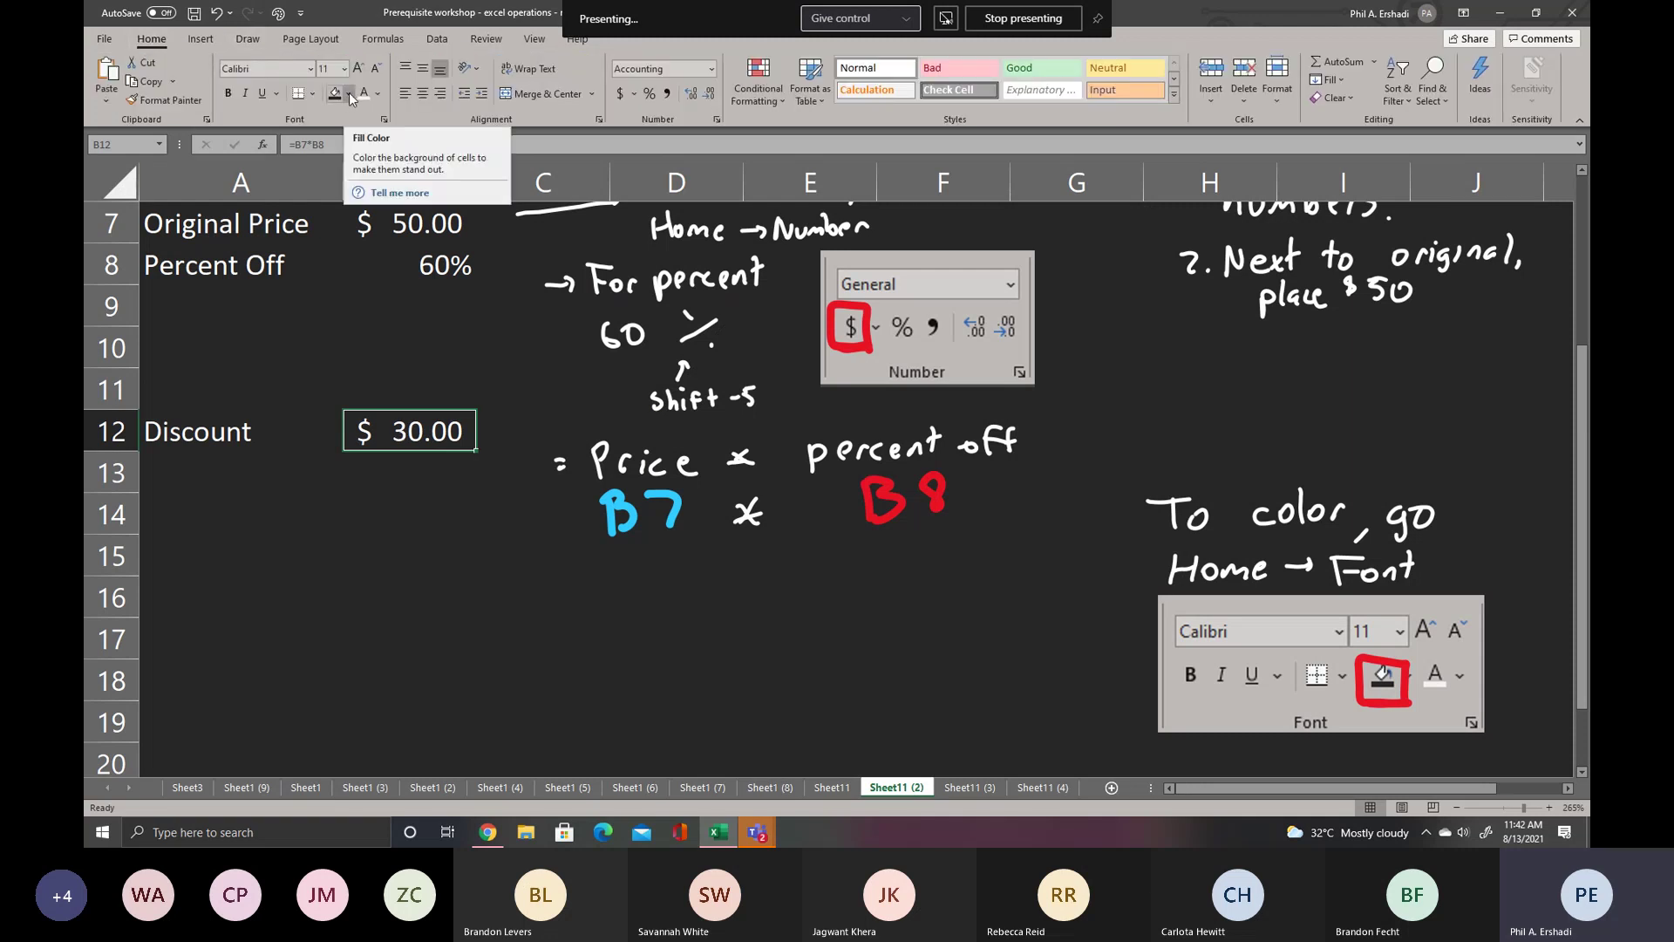
{"action": "left_click_drag", "start_coordinate": [1384, 704], "coordinate": [1397, 700]}
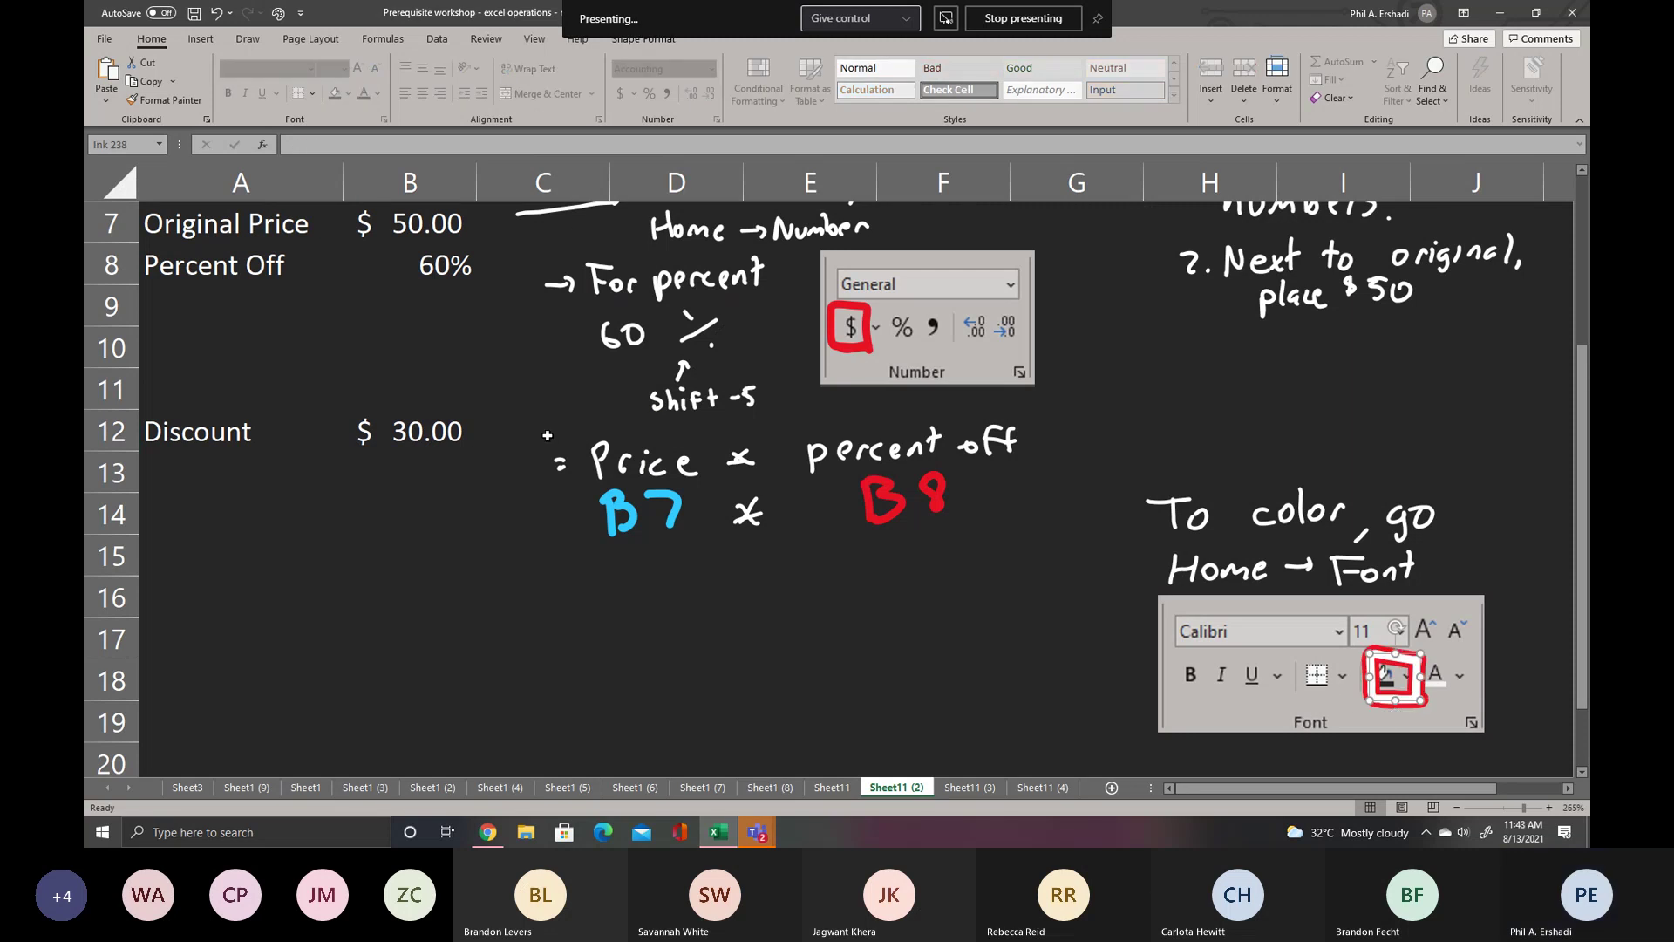
- Fill the discount answer cell B12 with the standard dark red color
{"action": "left_click", "coordinate": [460, 440]}
{"action": "left_click", "coordinate": [354, 92]}
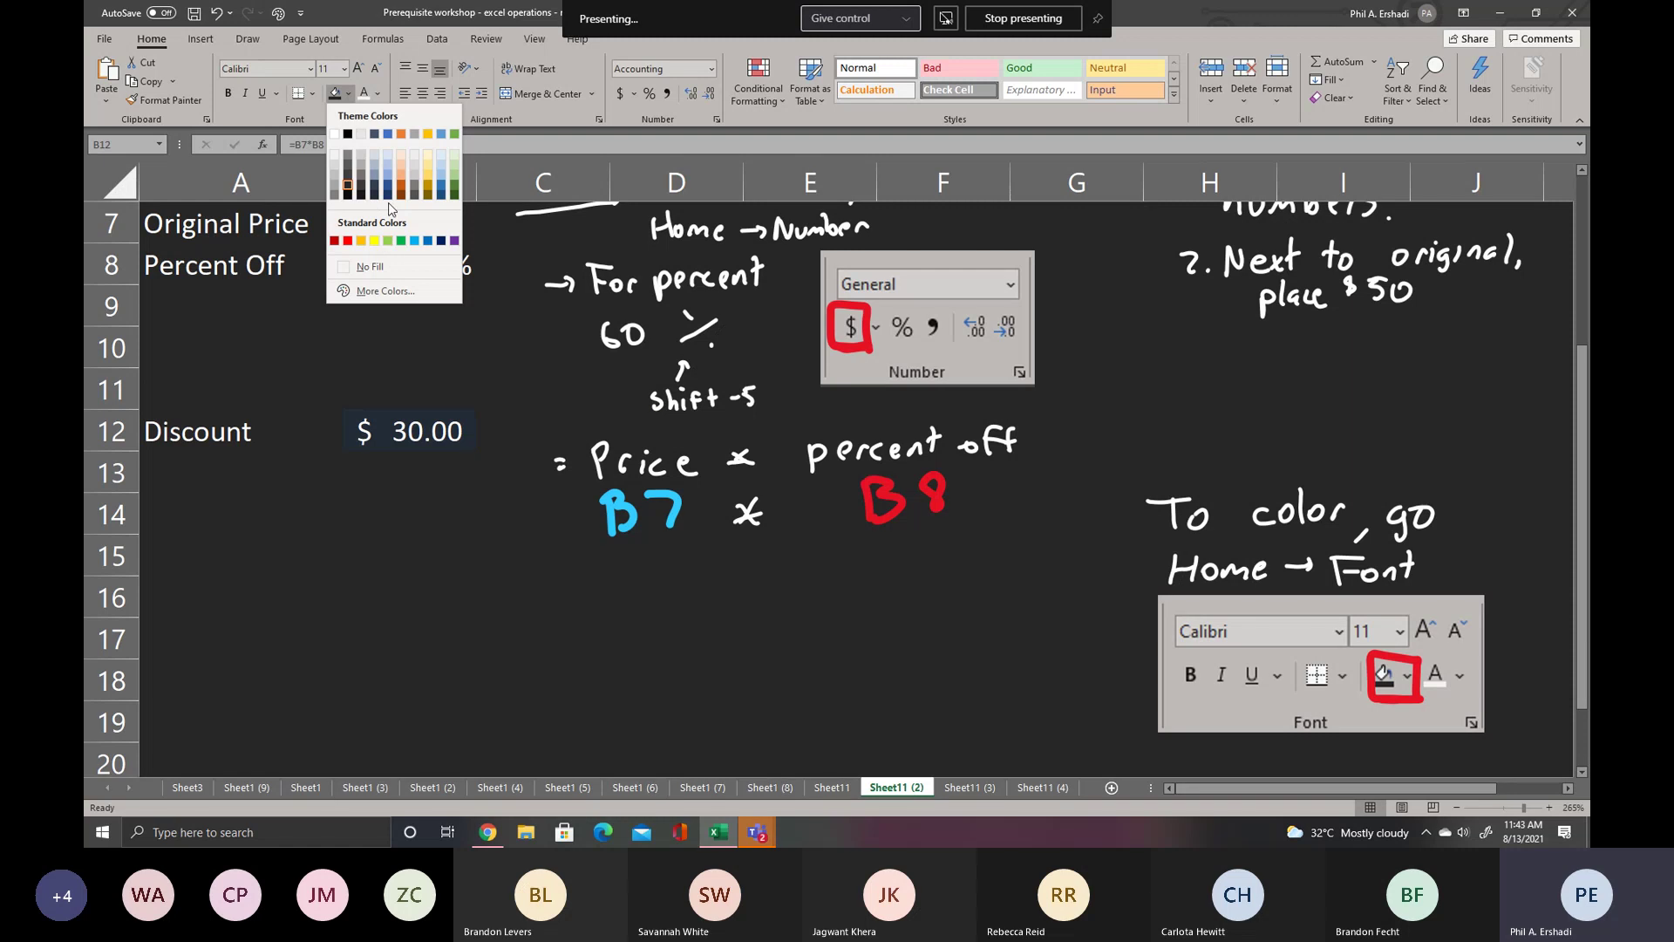
{"action": "left_click", "coordinate": [337, 245]}
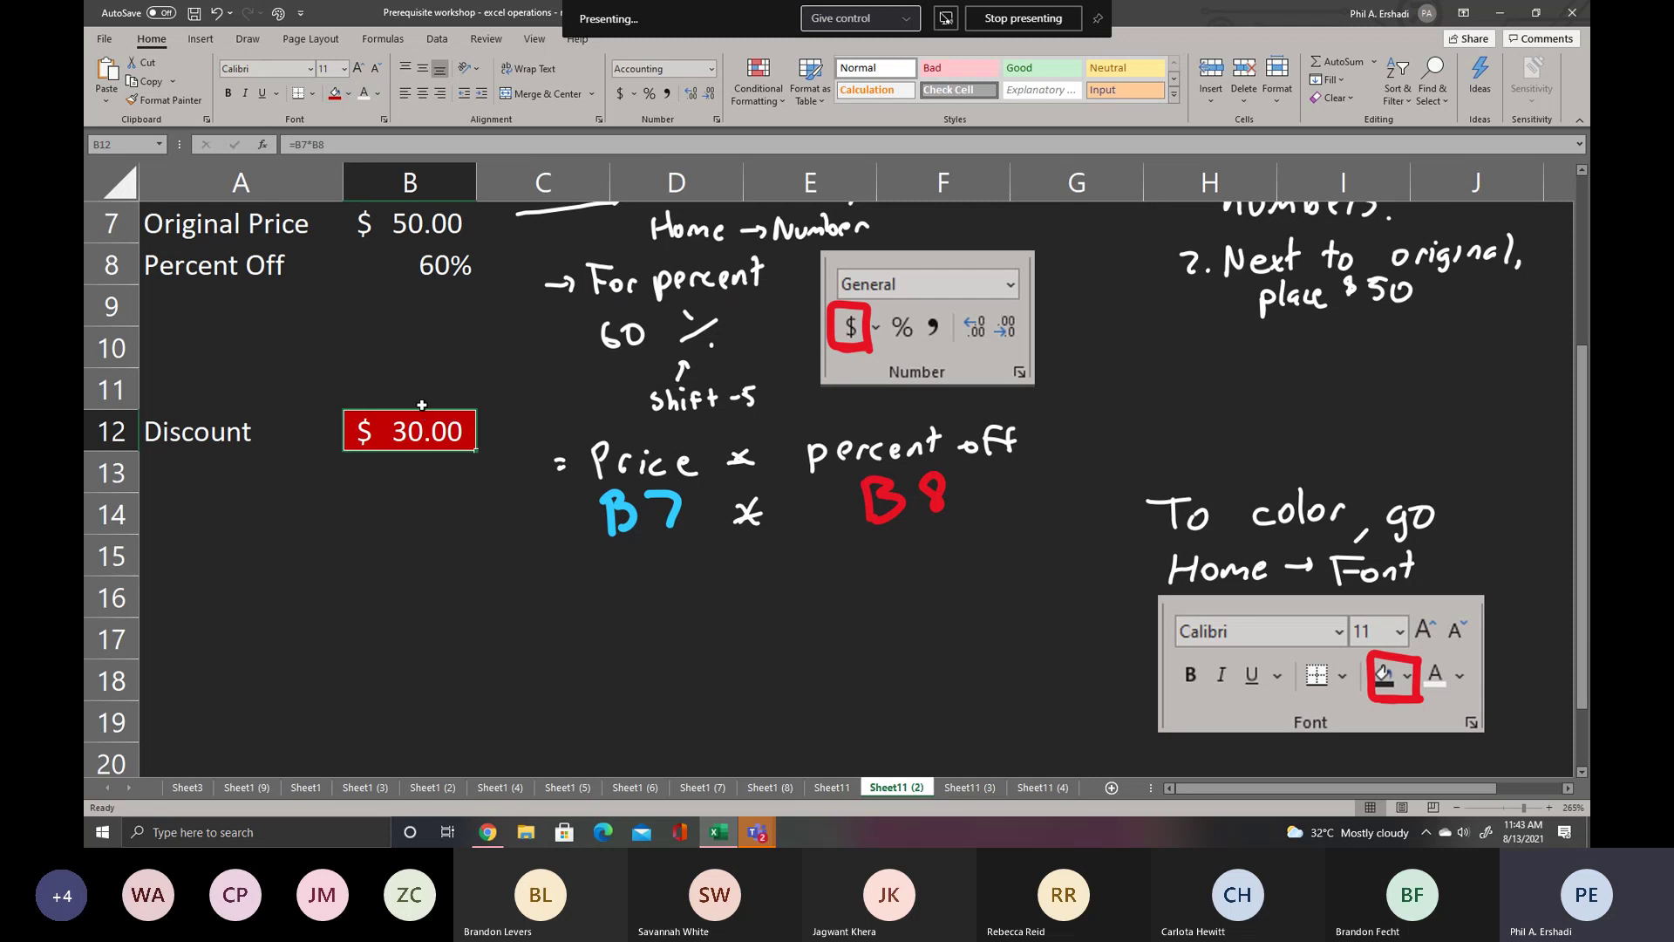
{"action": "left_click", "coordinate": [223, 499]}
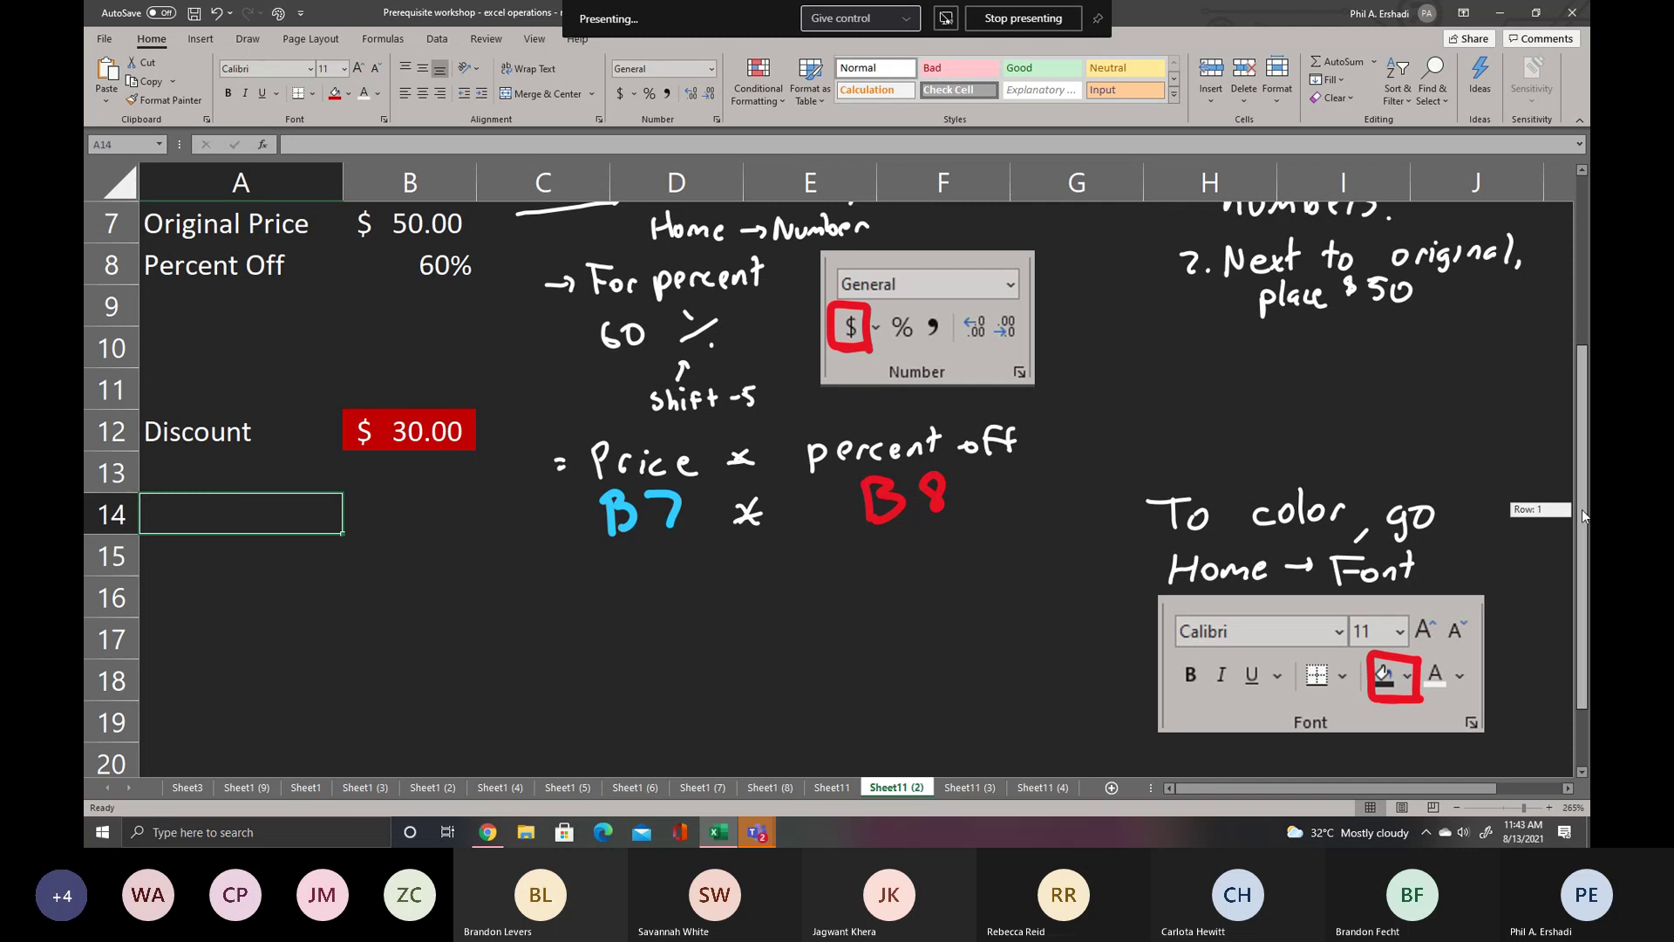
- Handwrite "Sale price =" and begin "Original" in white across row 18, below the B7 * B8 note
{"action": "scroll", "coordinate": [1579, 514], "scroll_direction": "up", "scroll_amount": 1}
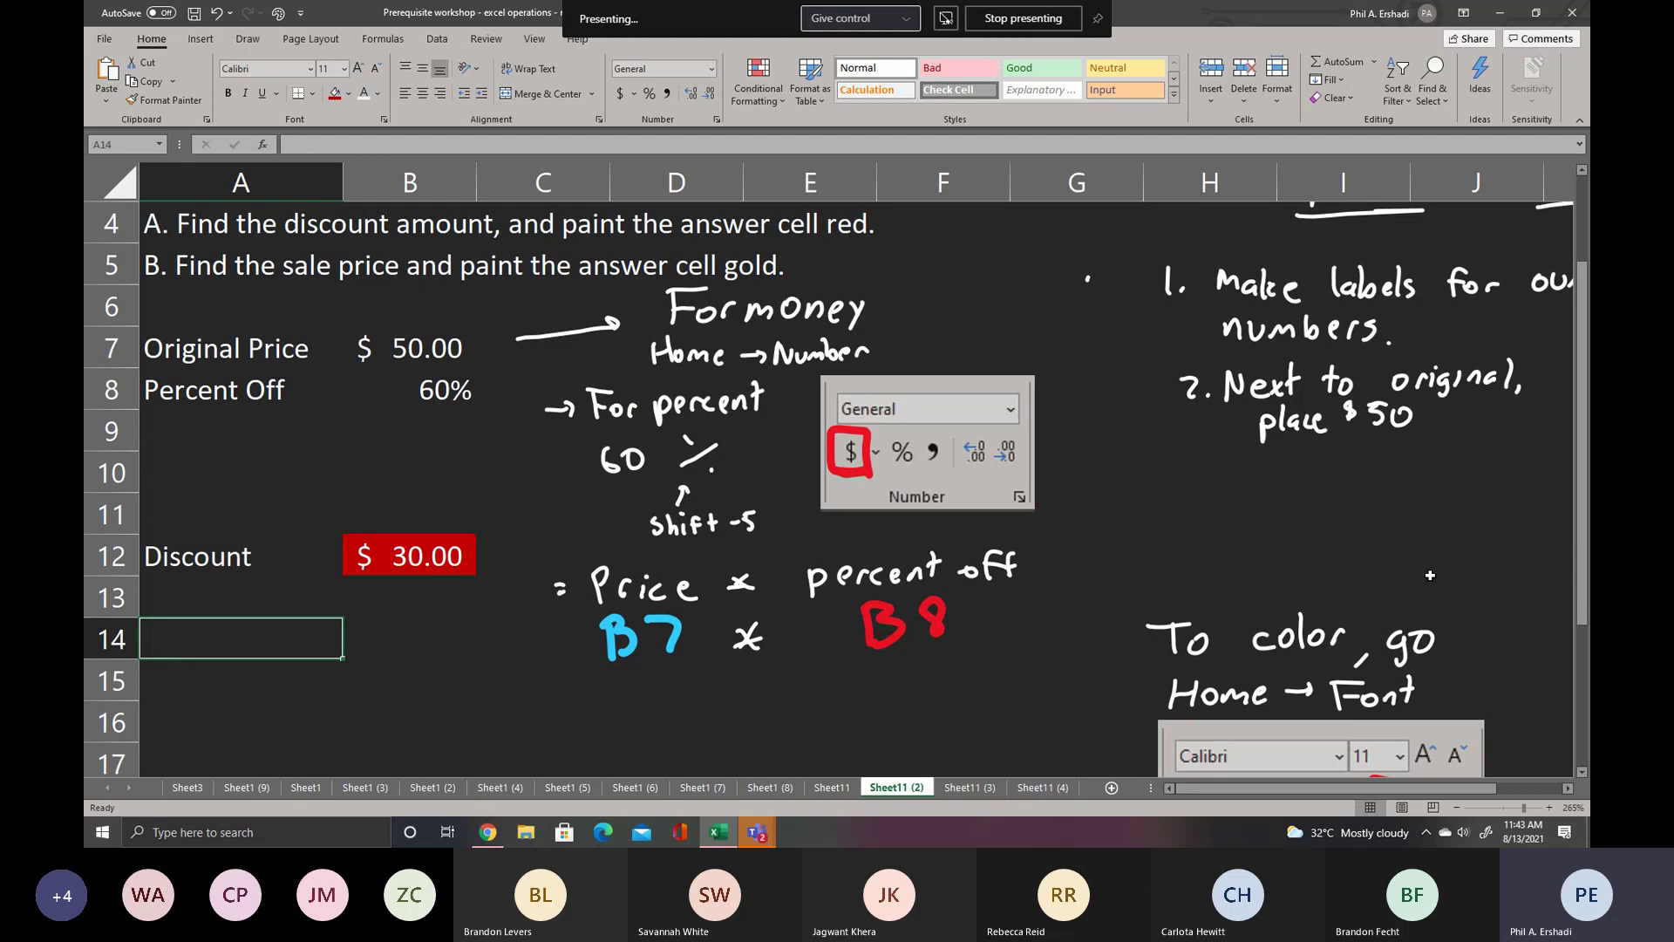
{"action": "scroll", "coordinate": [873, 528], "scroll_direction": "down", "scroll_amount": 3}
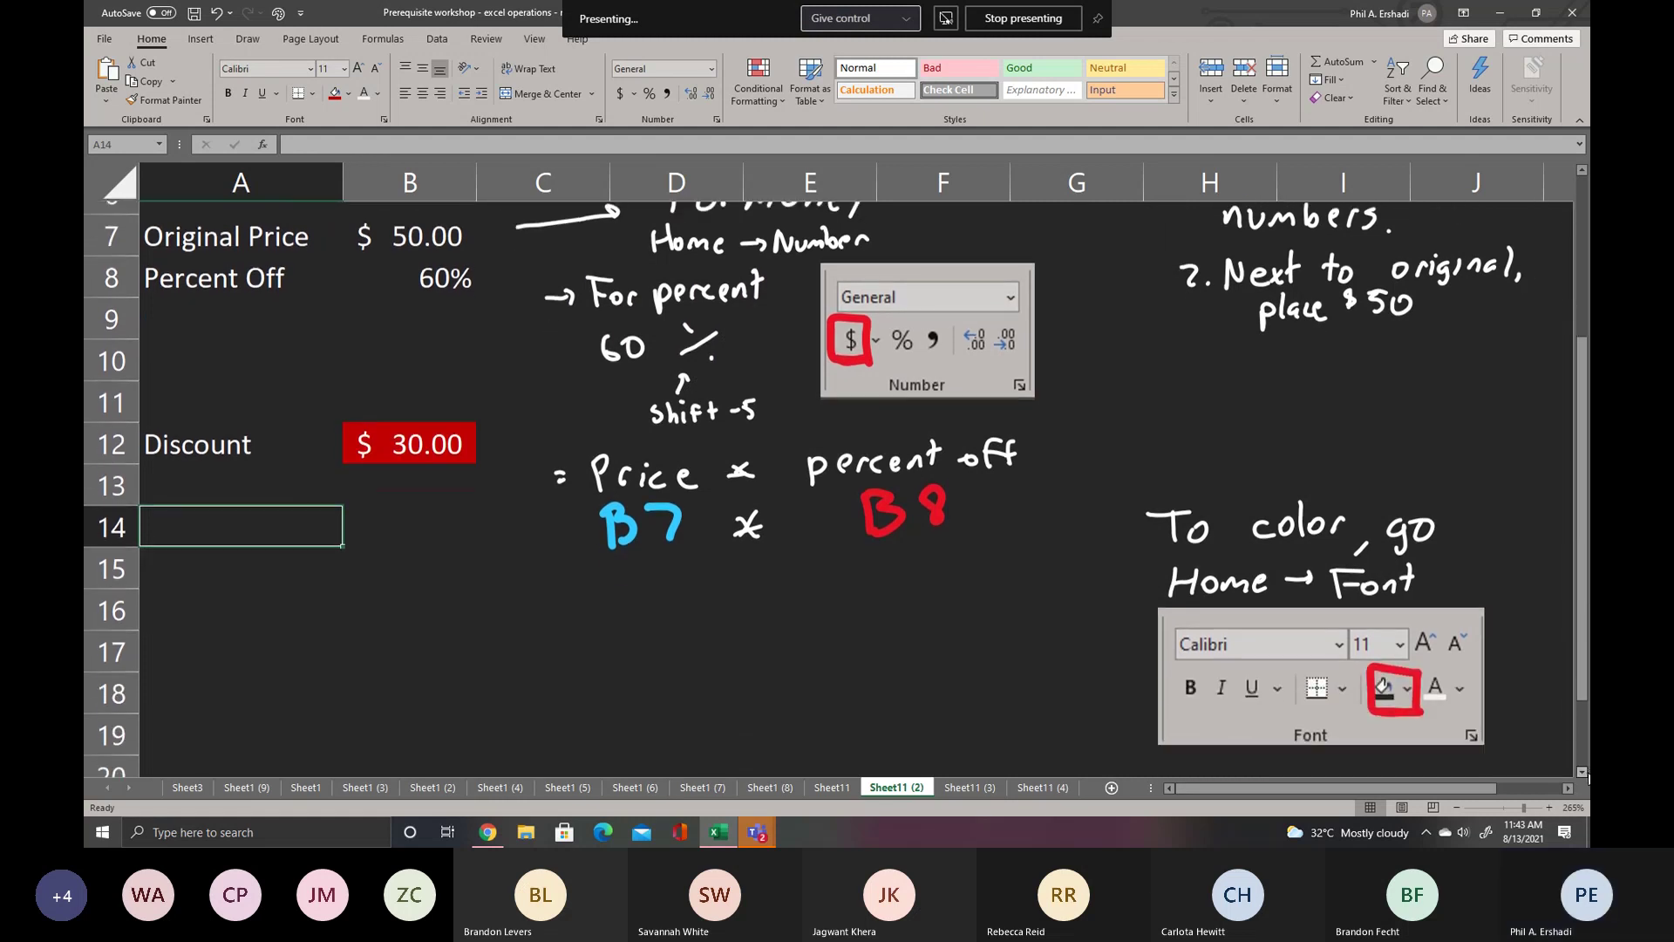
{"action": "left_click", "coordinate": [248, 39]}
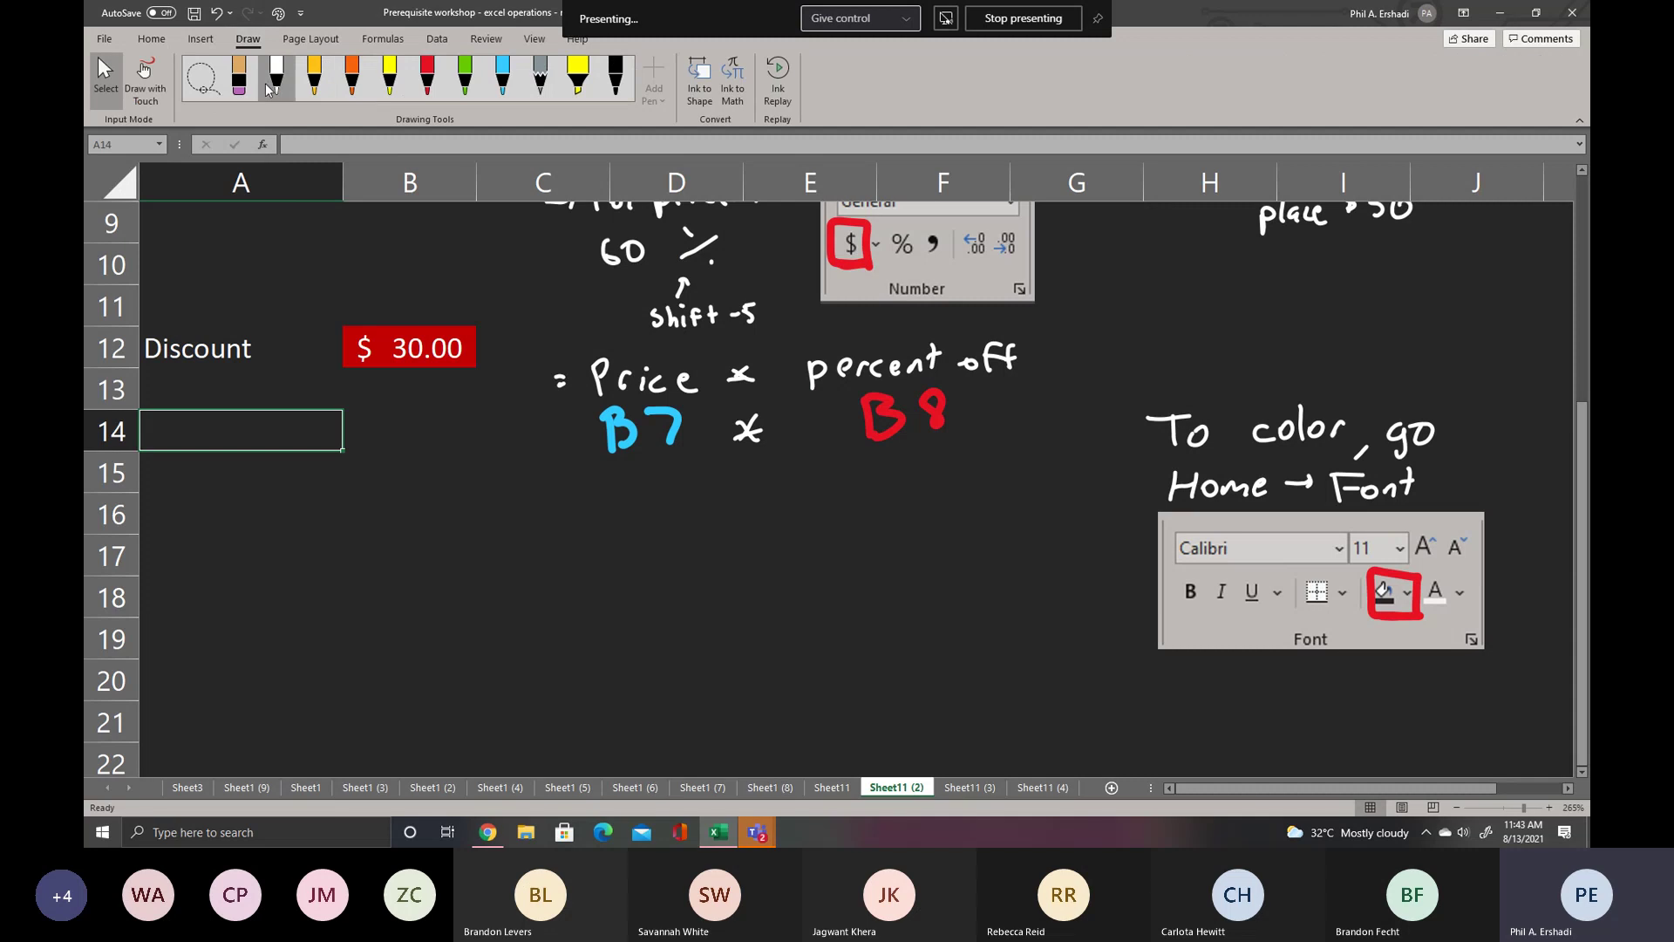
{"action": "left_click", "coordinate": [287, 94]}
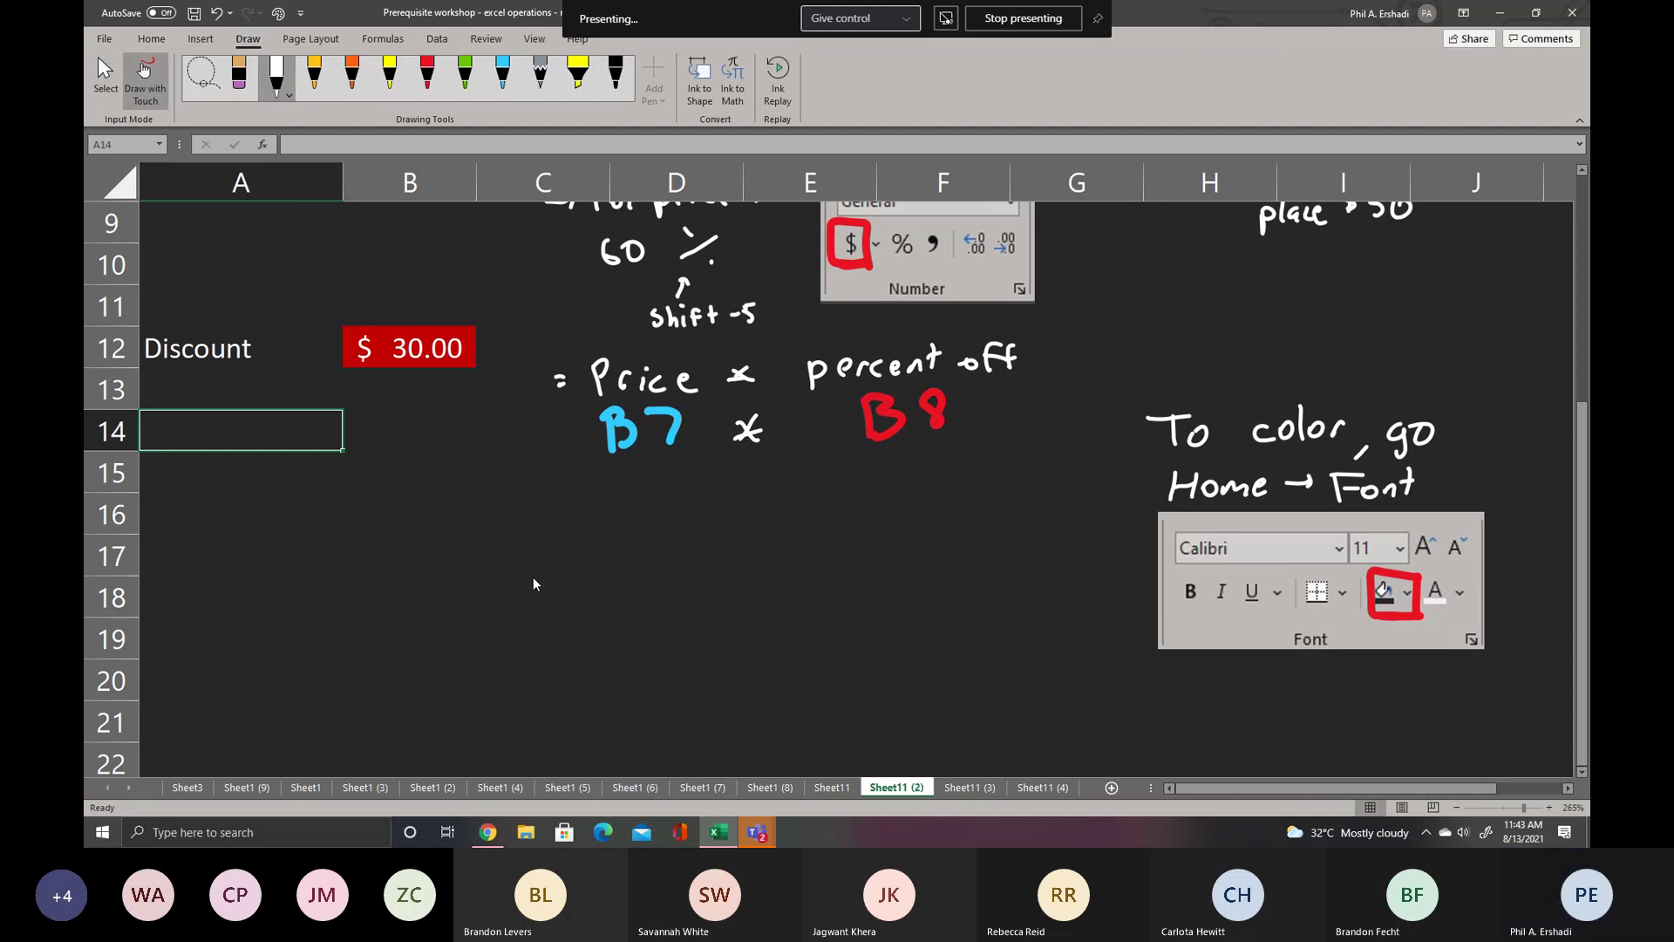
{"action": "left_click_drag", "start_coordinate": [581, 553], "coordinate": [574, 611]}
{"action": "left_click_drag", "start_coordinate": [588, 597], "coordinate": [608, 606]}
{"action": "left_click_drag", "start_coordinate": [639, 595], "coordinate": [640, 621]}
{"action": "left_click_drag", "start_coordinate": [733, 591], "coordinate": [747, 590]}
{"action": "left_click_drag", "start_coordinate": [733, 601], "coordinate": [748, 600]}
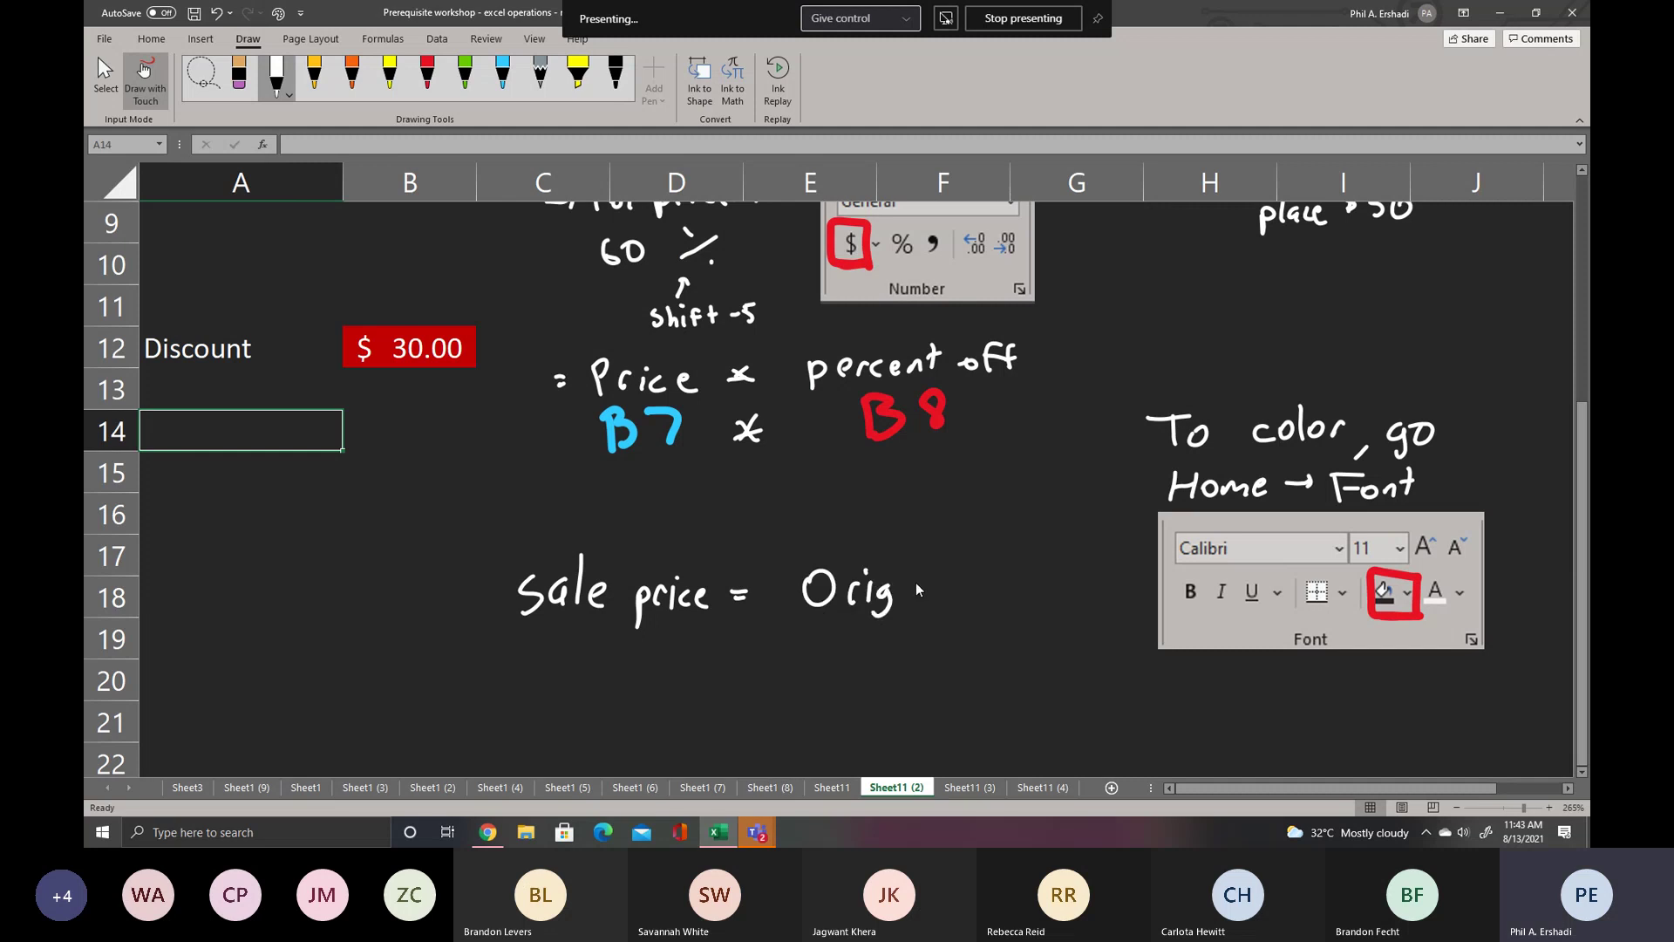
- Complete the handwritten "Original Price", write "– Discount" beneath it and underline the subtraction in white
{"action": "mouse_move", "coordinate": [935, 598]}
{"action": "left_mouse_down"}
{"action": "mouse_move", "coordinate": [956, 572]}
{"action": "mouse_move", "coordinate": [986, 599]}
{"action": "mouse_move", "coordinate": [999, 582]}
{"action": "mouse_move", "coordinate": [1047, 607]}
{"action": "left_mouse_up"}
{"action": "mouse_move", "coordinate": [768, 655]}
{"action": "left_mouse_down"}
{"action": "mouse_move", "coordinate": [872, 642]}
{"action": "mouse_move", "coordinate": [892, 661]}
{"action": "mouse_move", "coordinate": [960, 645]}
{"action": "mouse_move", "coordinate": [970, 663]}
{"action": "left_mouse_up"}
{"action": "left_click_drag", "start_coordinate": [958, 635], "coordinate": [982, 631]}
{"action": "left_click_drag", "start_coordinate": [769, 693], "coordinate": [1129, 690]}
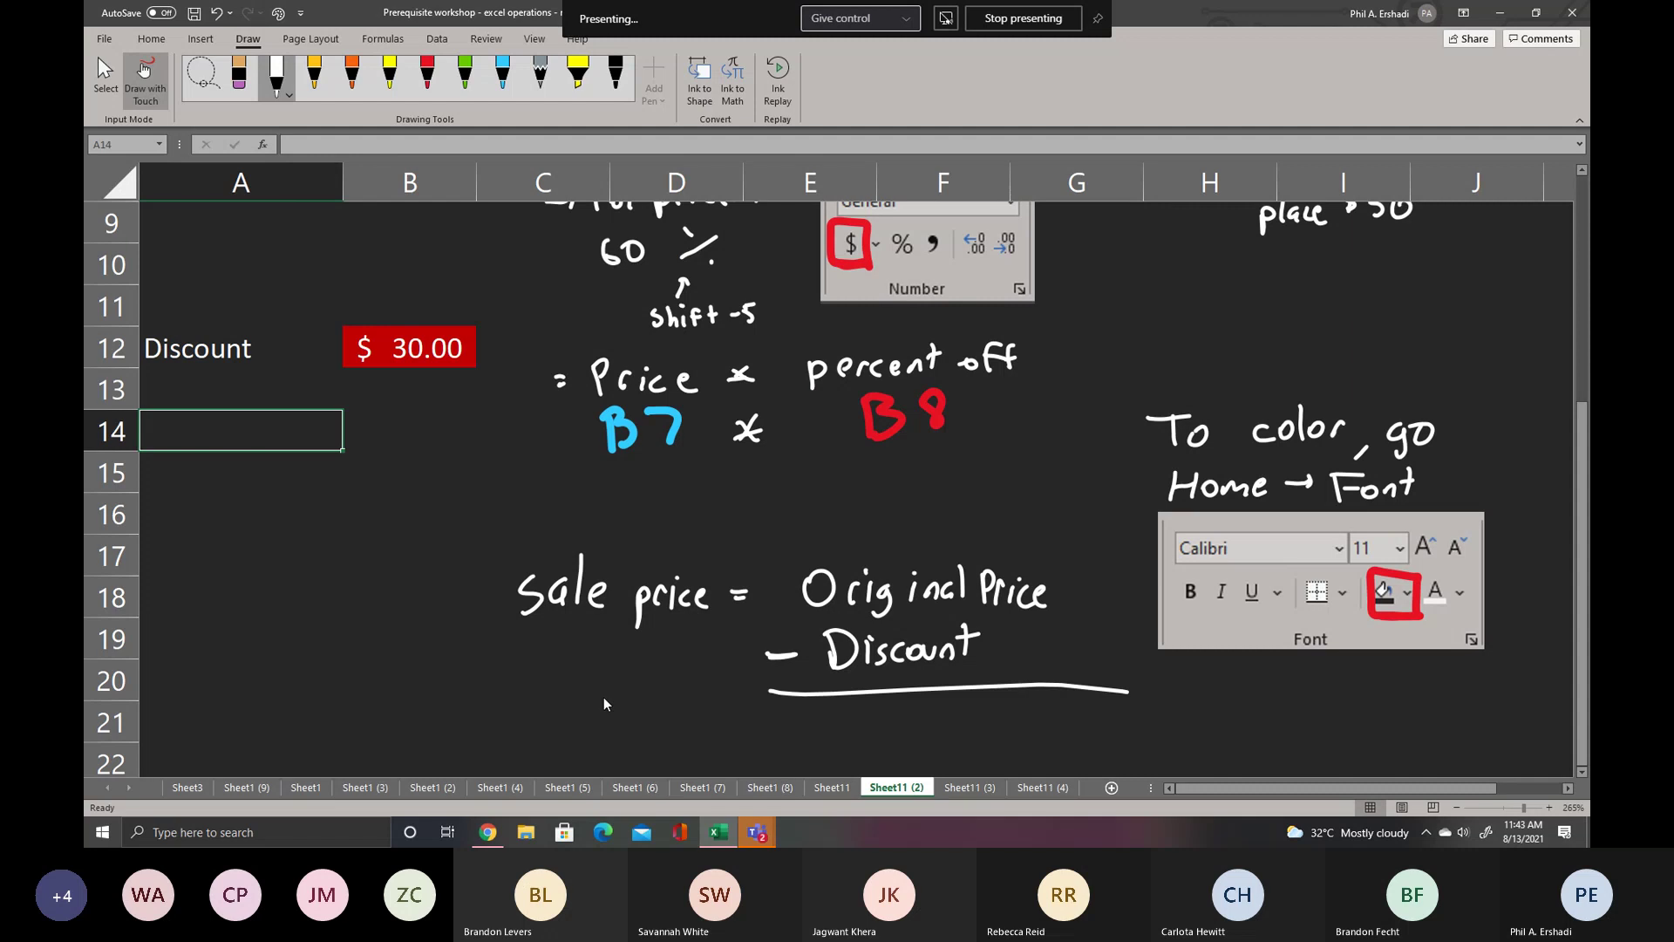
- Check the original price's cell reference and handwrite "(B7)" in light blue beside "Original Price"
{"action": "left_click_drag", "start_coordinate": [1583, 554], "coordinate": [1566, 473]}
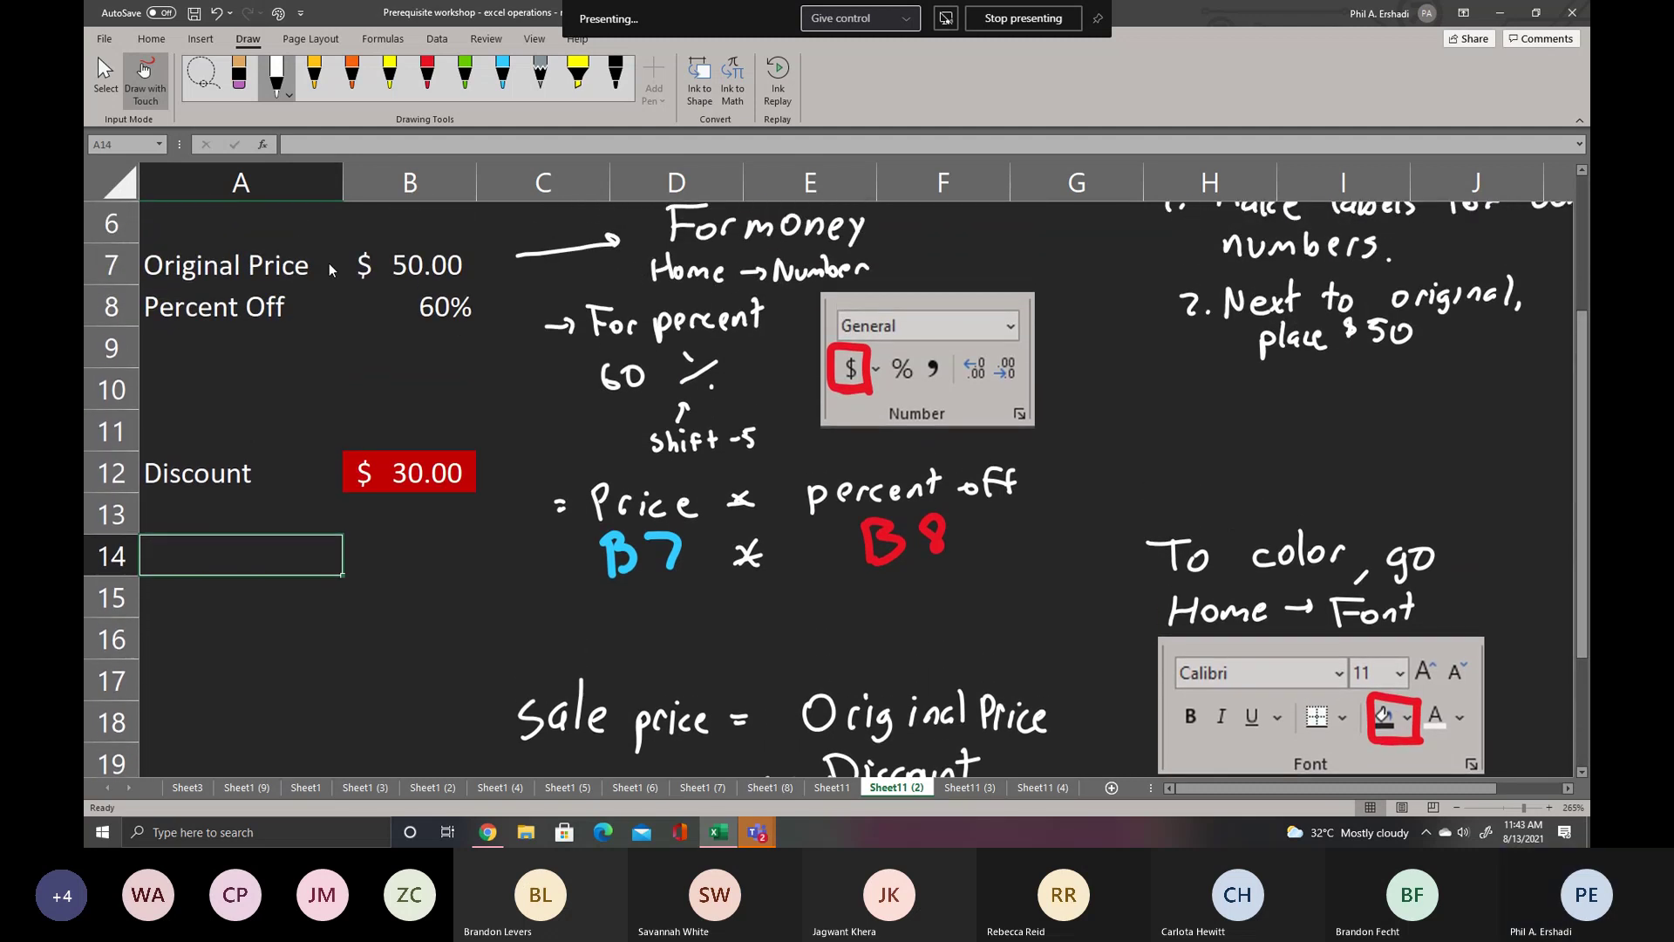
{"action": "left_click", "coordinate": [105, 74]}
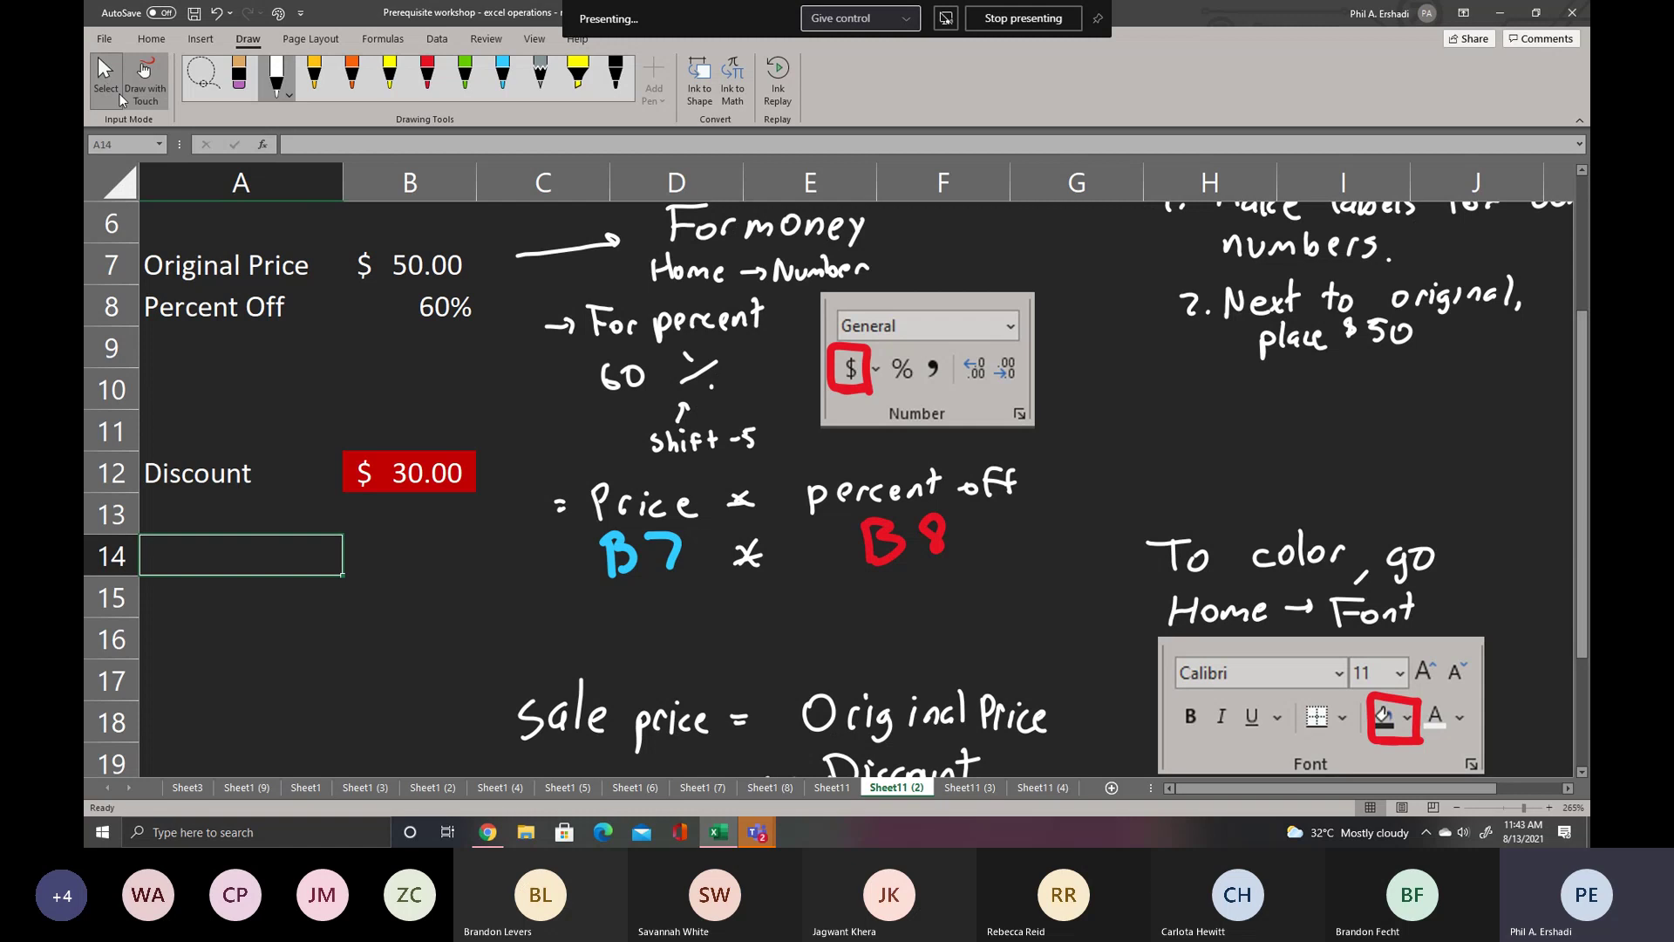
{"action": "left_click", "coordinate": [381, 265]}
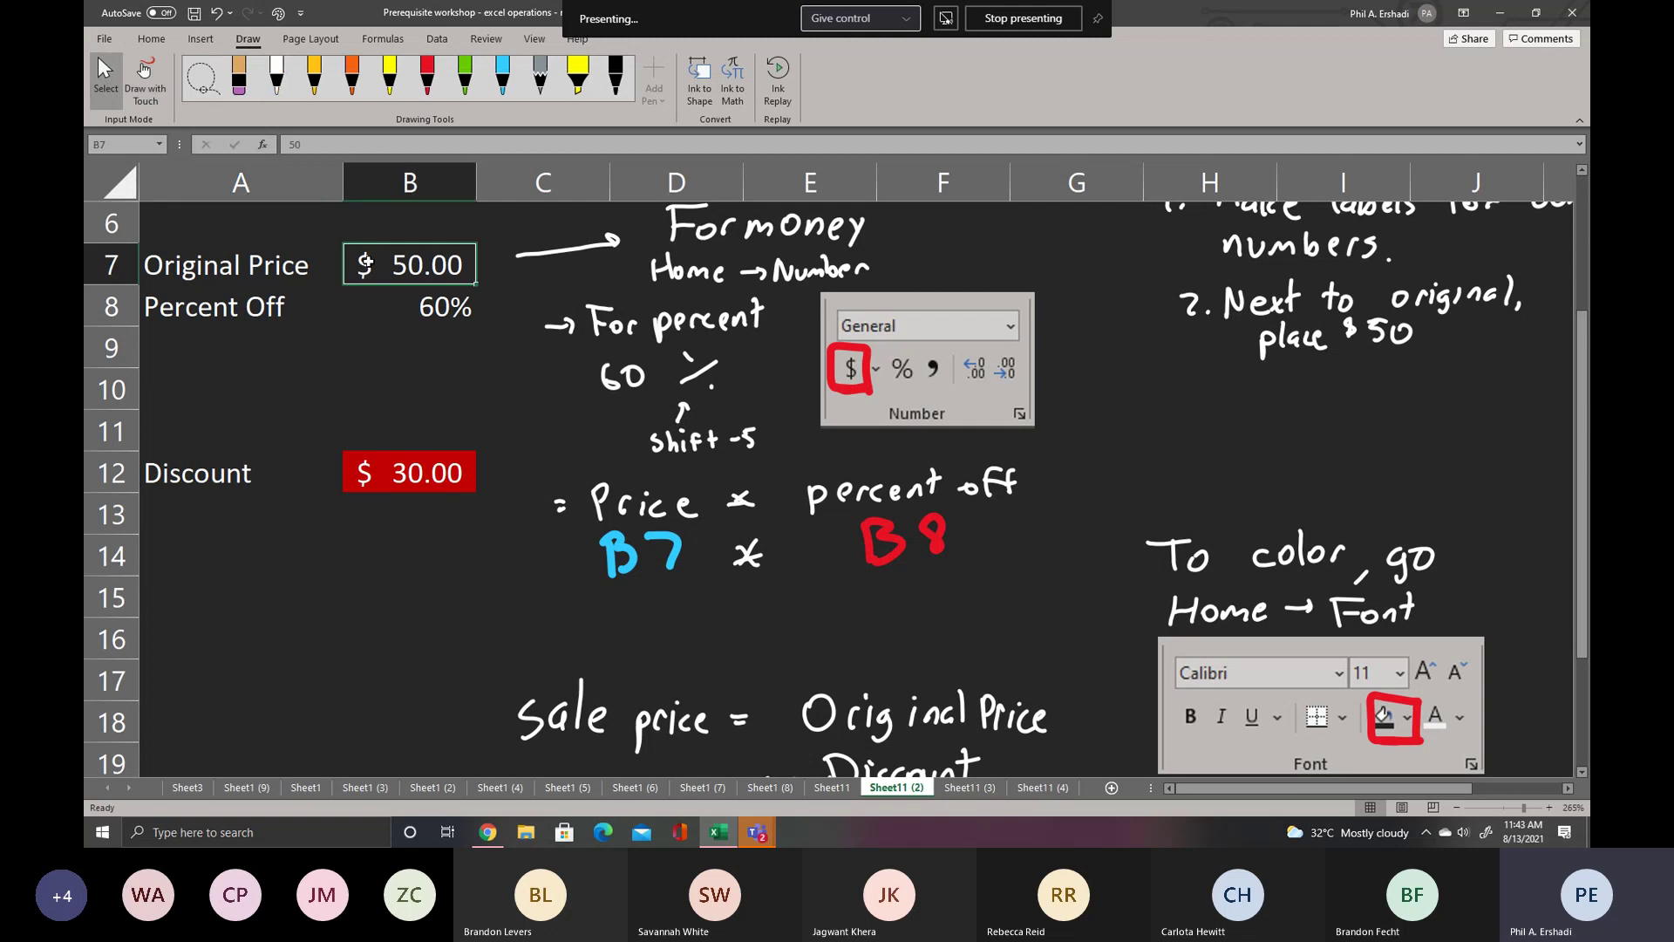
{"action": "left_click", "coordinate": [1581, 772]}
{"action": "left_click", "coordinate": [502, 77]}
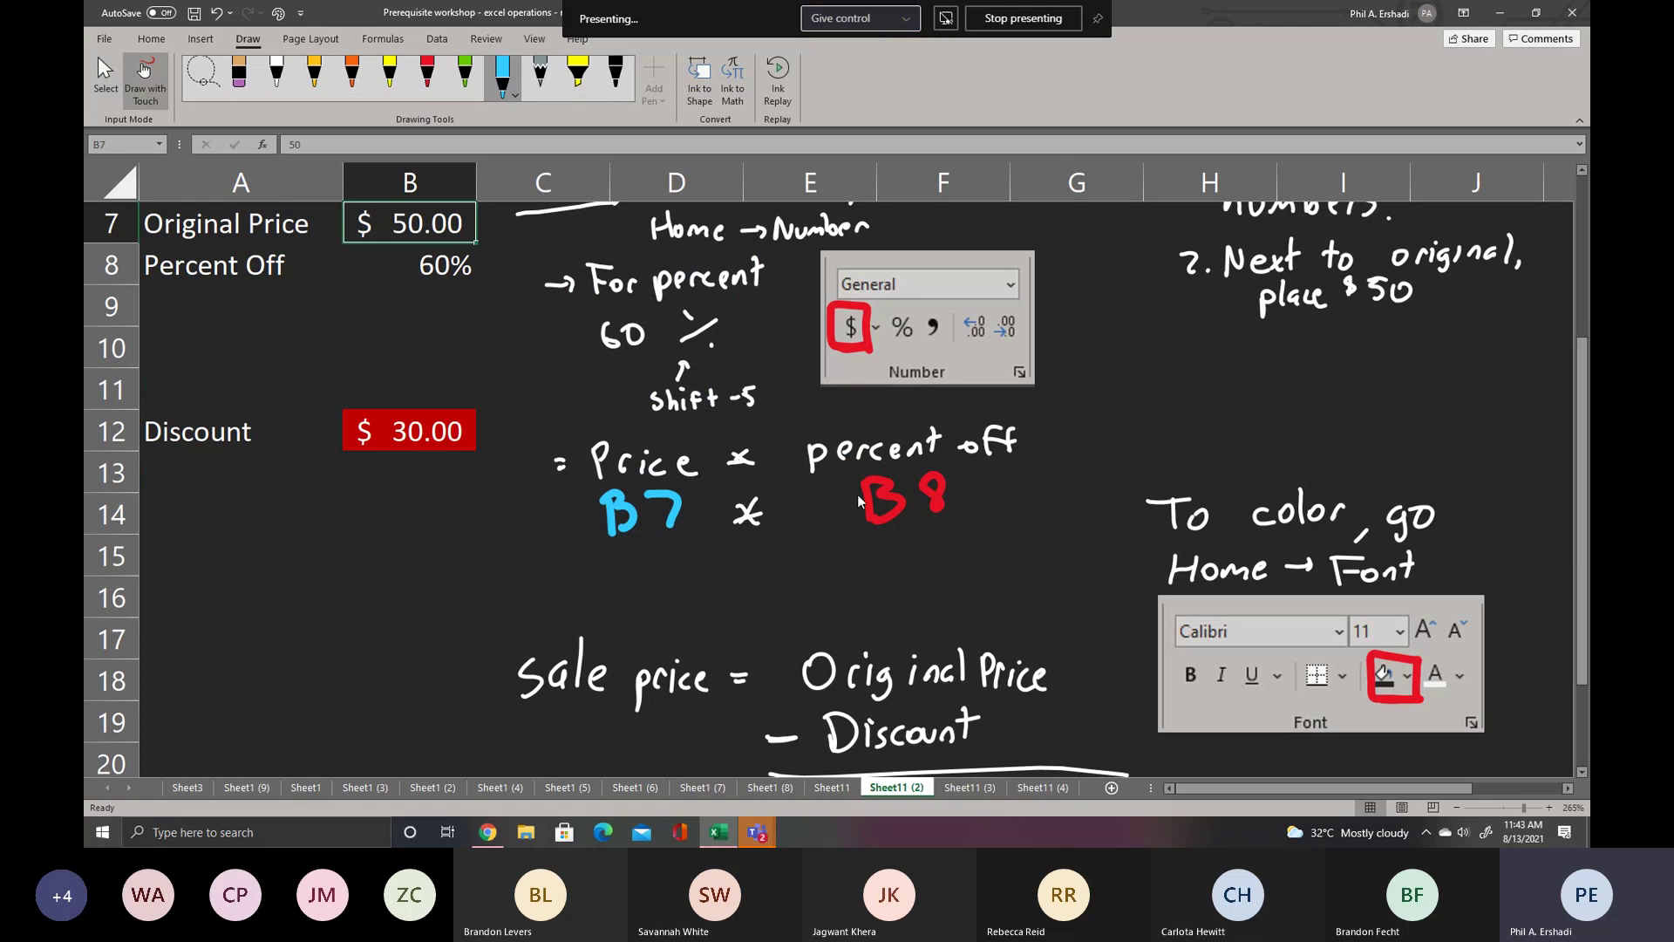
{"action": "mouse_move", "coordinate": [1069, 660]}
{"action": "left_mouse_down"}
{"action": "mouse_move", "coordinate": [1069, 691]}
{"action": "mouse_move", "coordinate": [1089, 665]}
{"action": "mouse_move", "coordinate": [1081, 682]}
{"action": "left_mouse_up"}
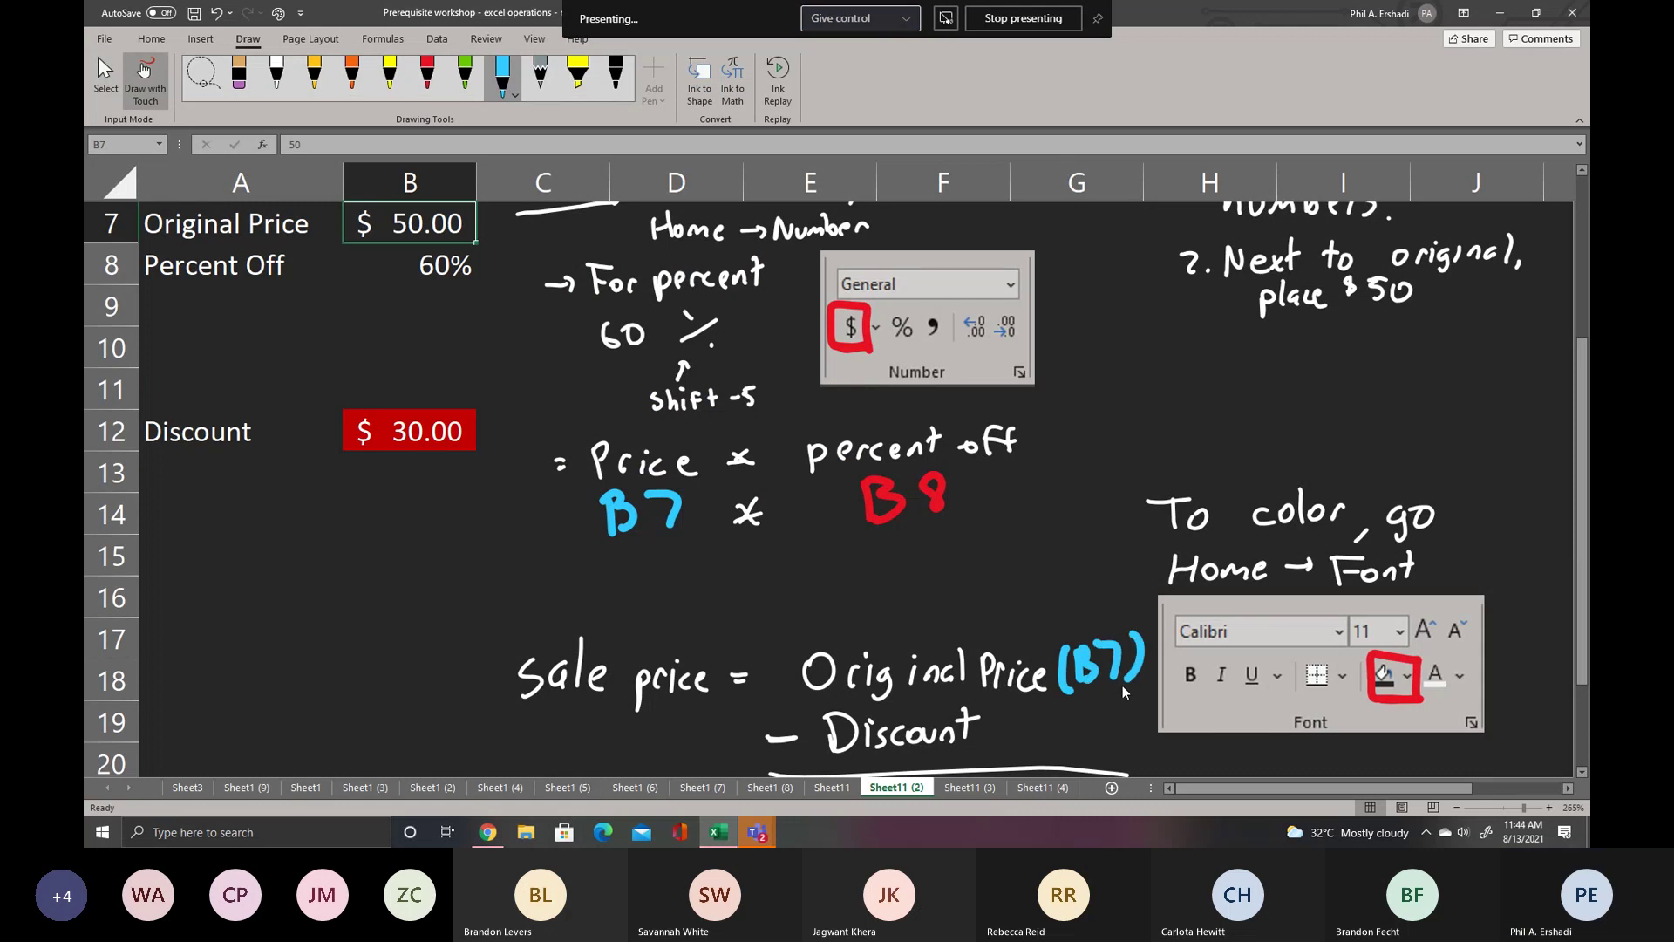
- Check the discount's cell reference and handwrite "(B12)" in red beside "Discount" in the sale price note
{"action": "left_click_drag", "start_coordinate": [1582, 641], "coordinate": [1582, 625]}
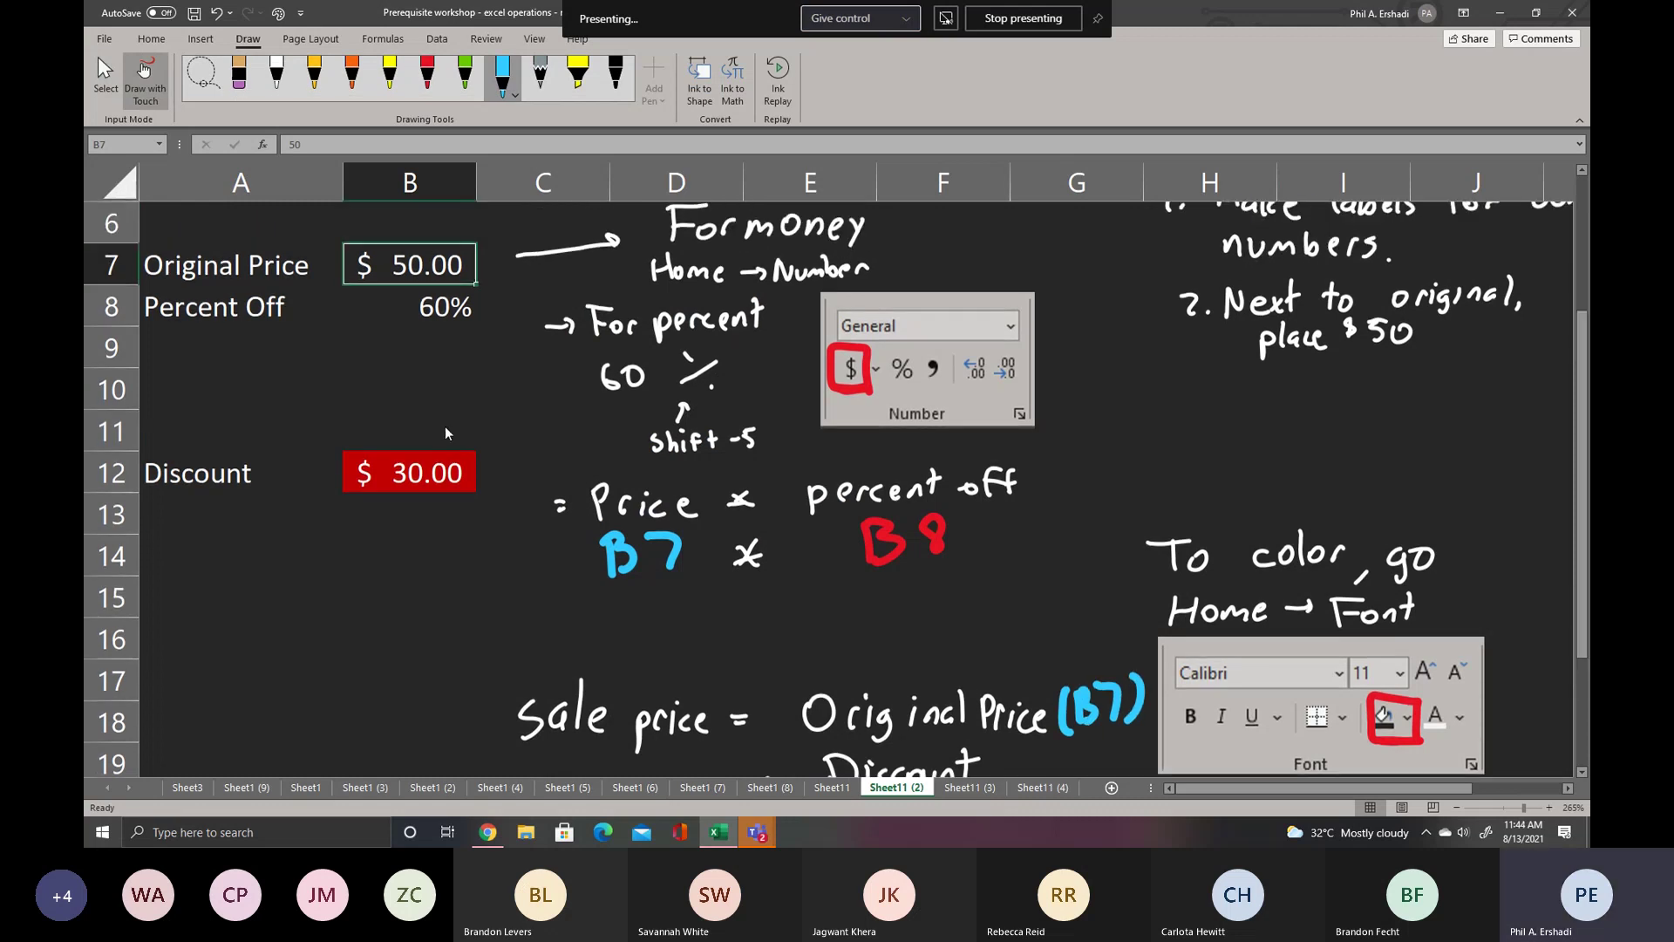
{"action": "left_click", "coordinate": [105, 79]}
{"action": "left_click", "coordinate": [394, 458]}
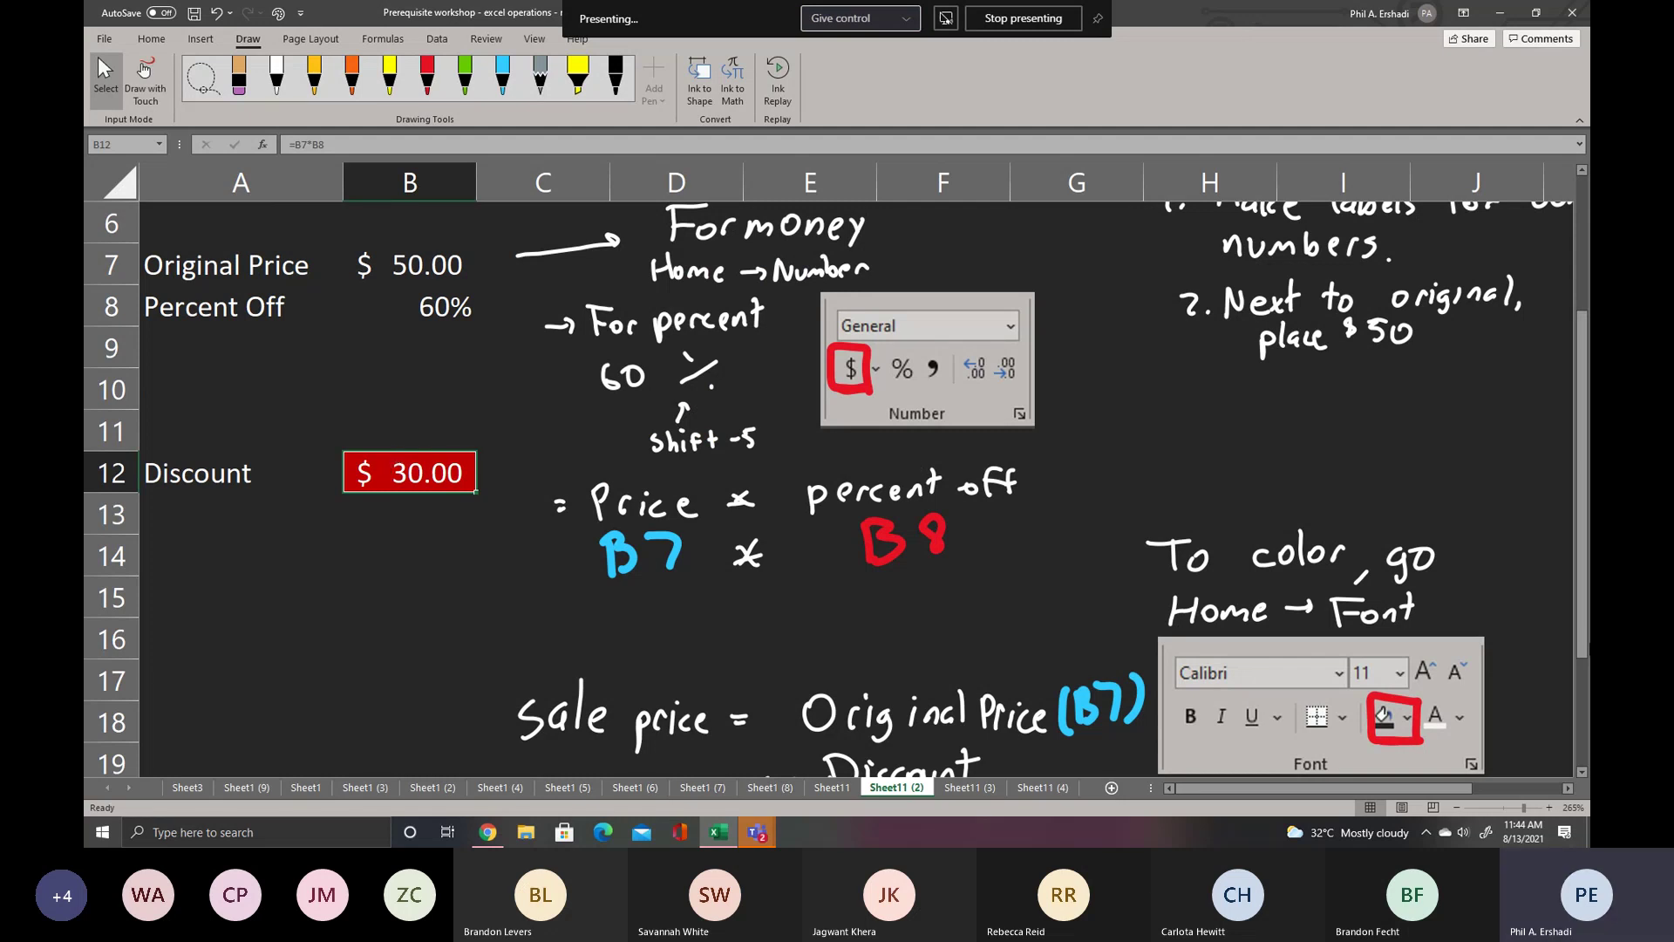
{"action": "scroll", "coordinate": [1552, 643], "scroll_direction": "down", "scroll_amount": 1}
{"action": "left_click", "coordinate": [428, 91]}
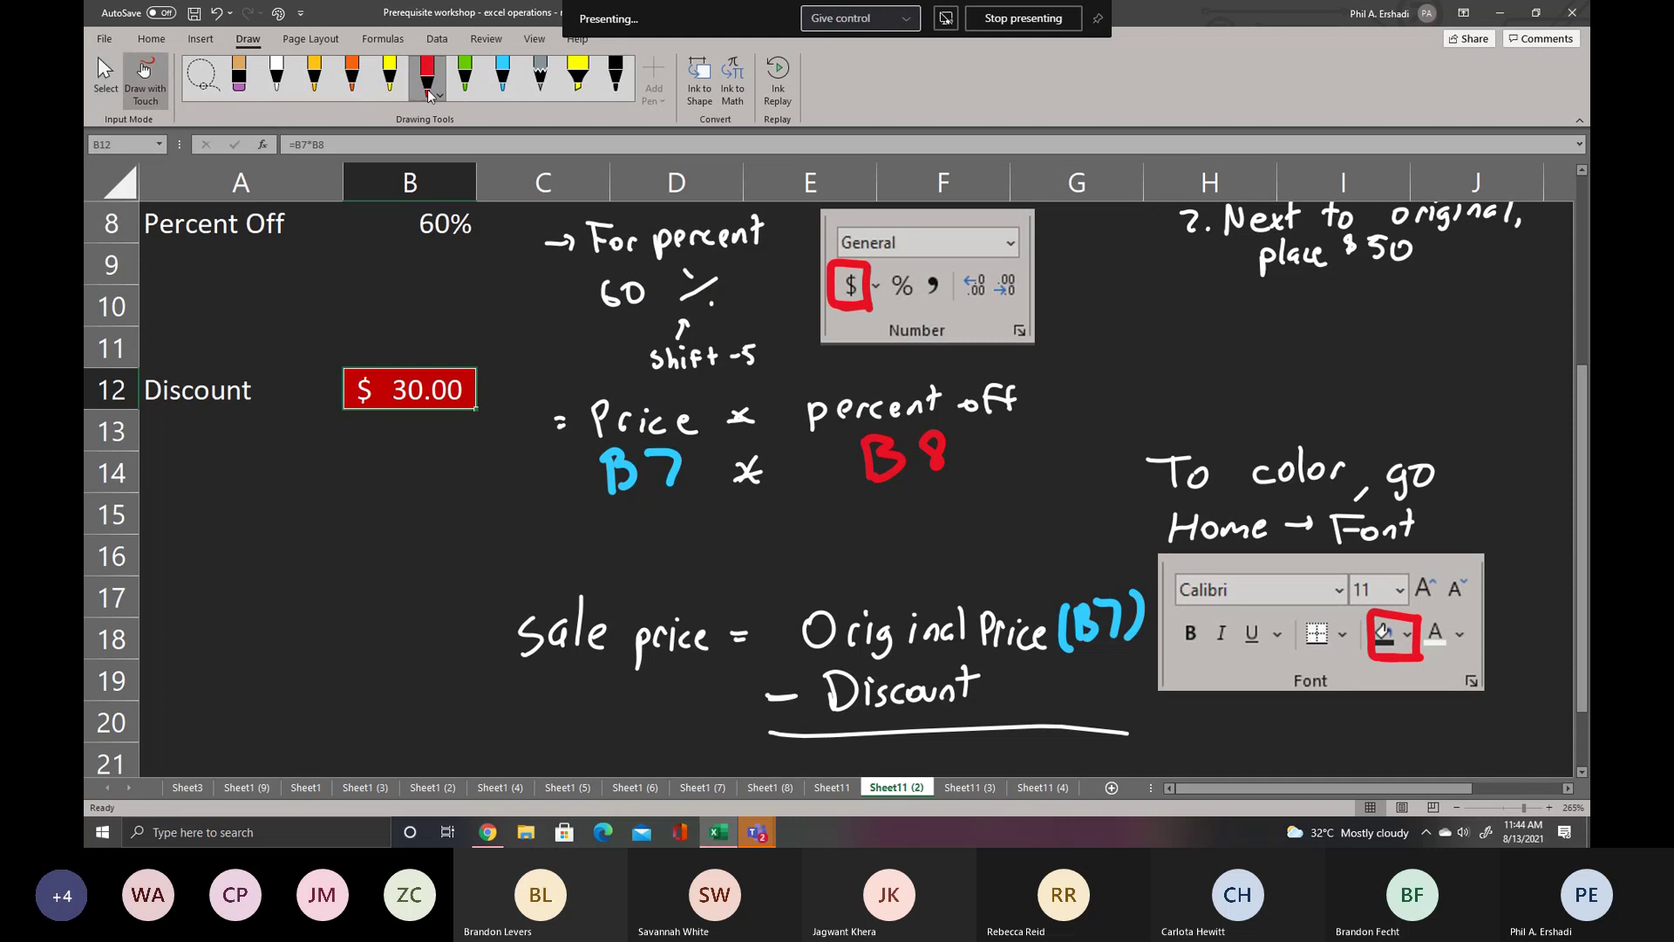
{"action": "left_click_drag", "start_coordinate": [1044, 670], "coordinate": [1032, 717]}
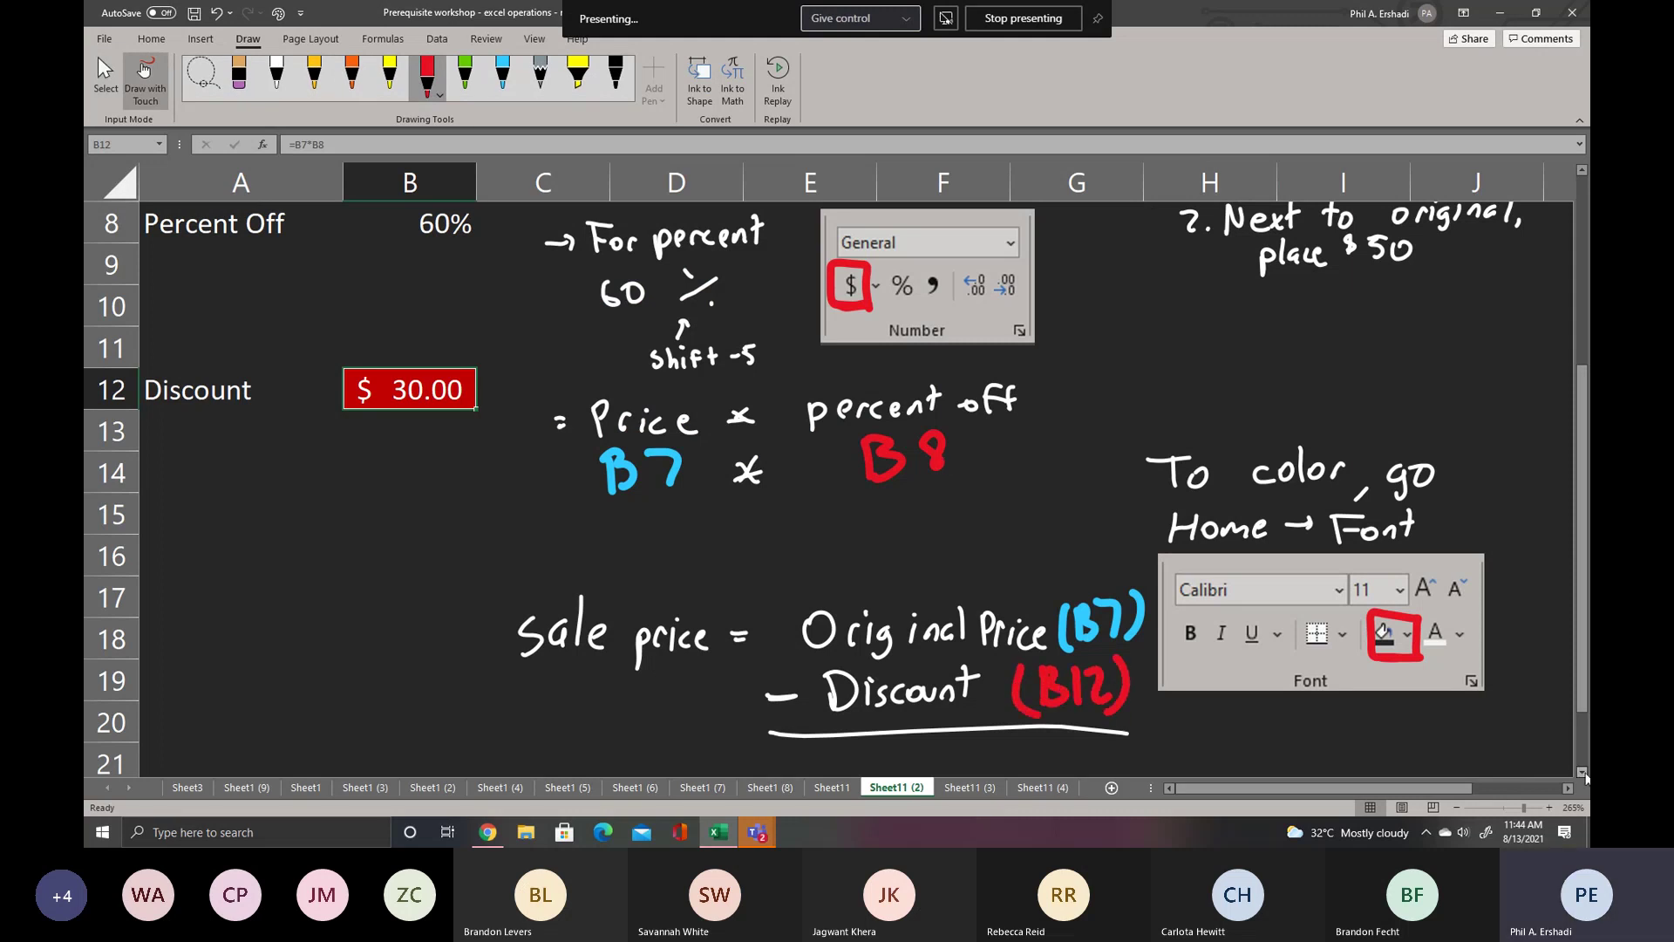
- Handwrite "= B7 – B12" in white below the underlined subtraction and draw a box around it
{"action": "scroll", "coordinate": [1582, 774], "scroll_direction": "down", "scroll_amount": 1}
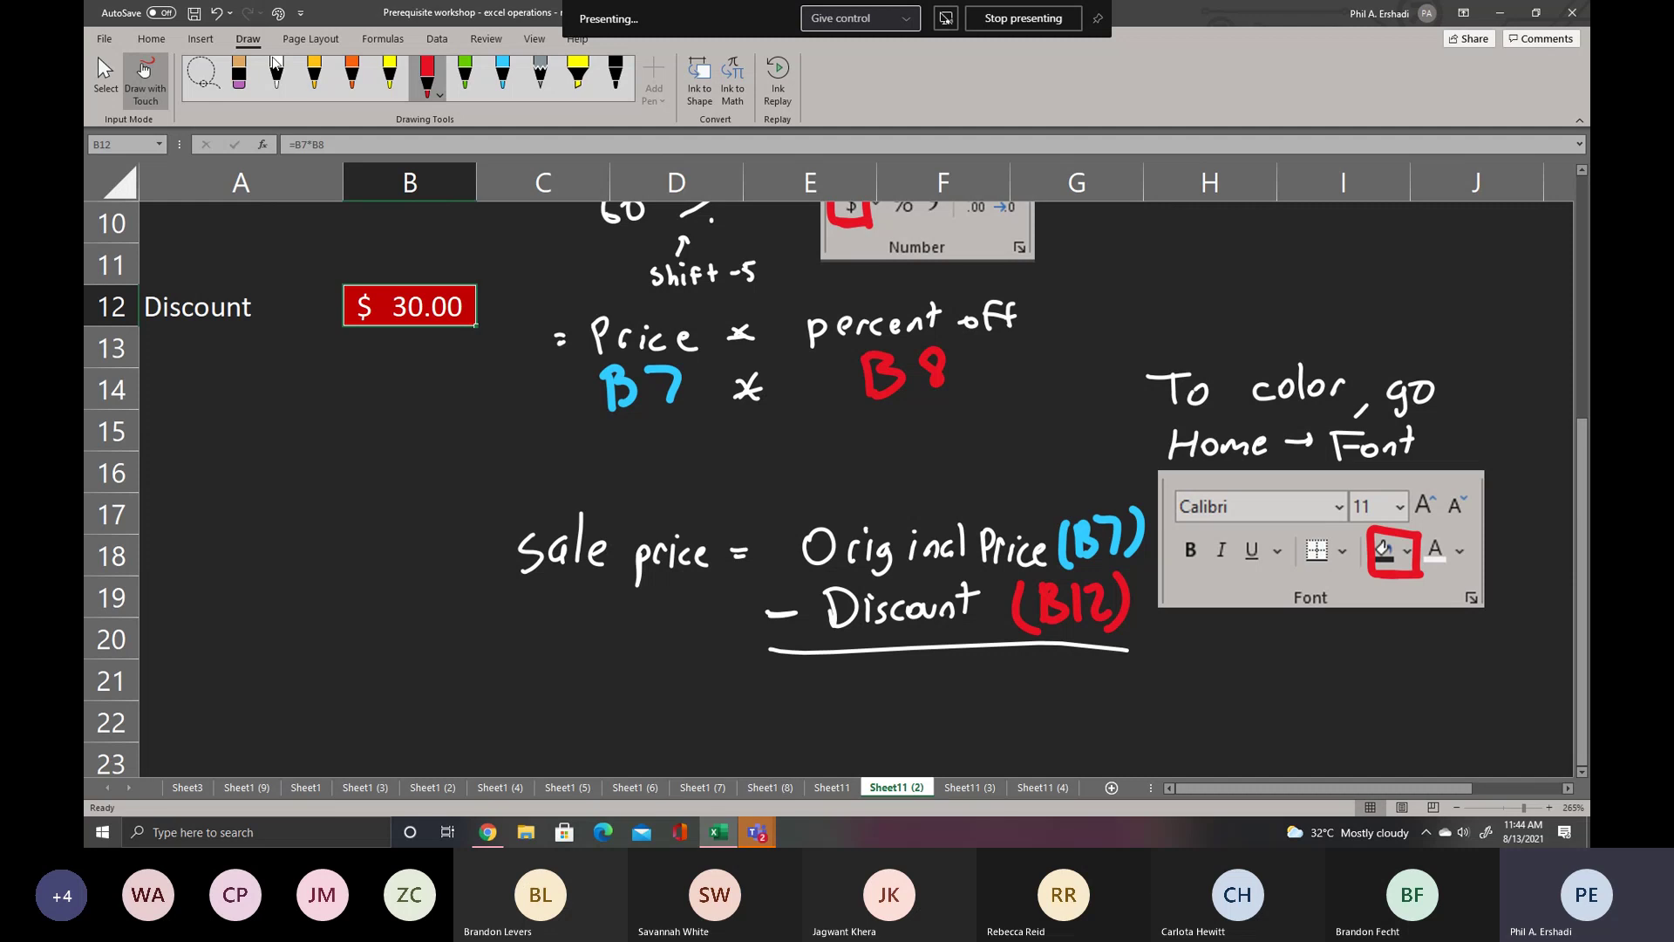
{"action": "left_click", "coordinate": [276, 69]}
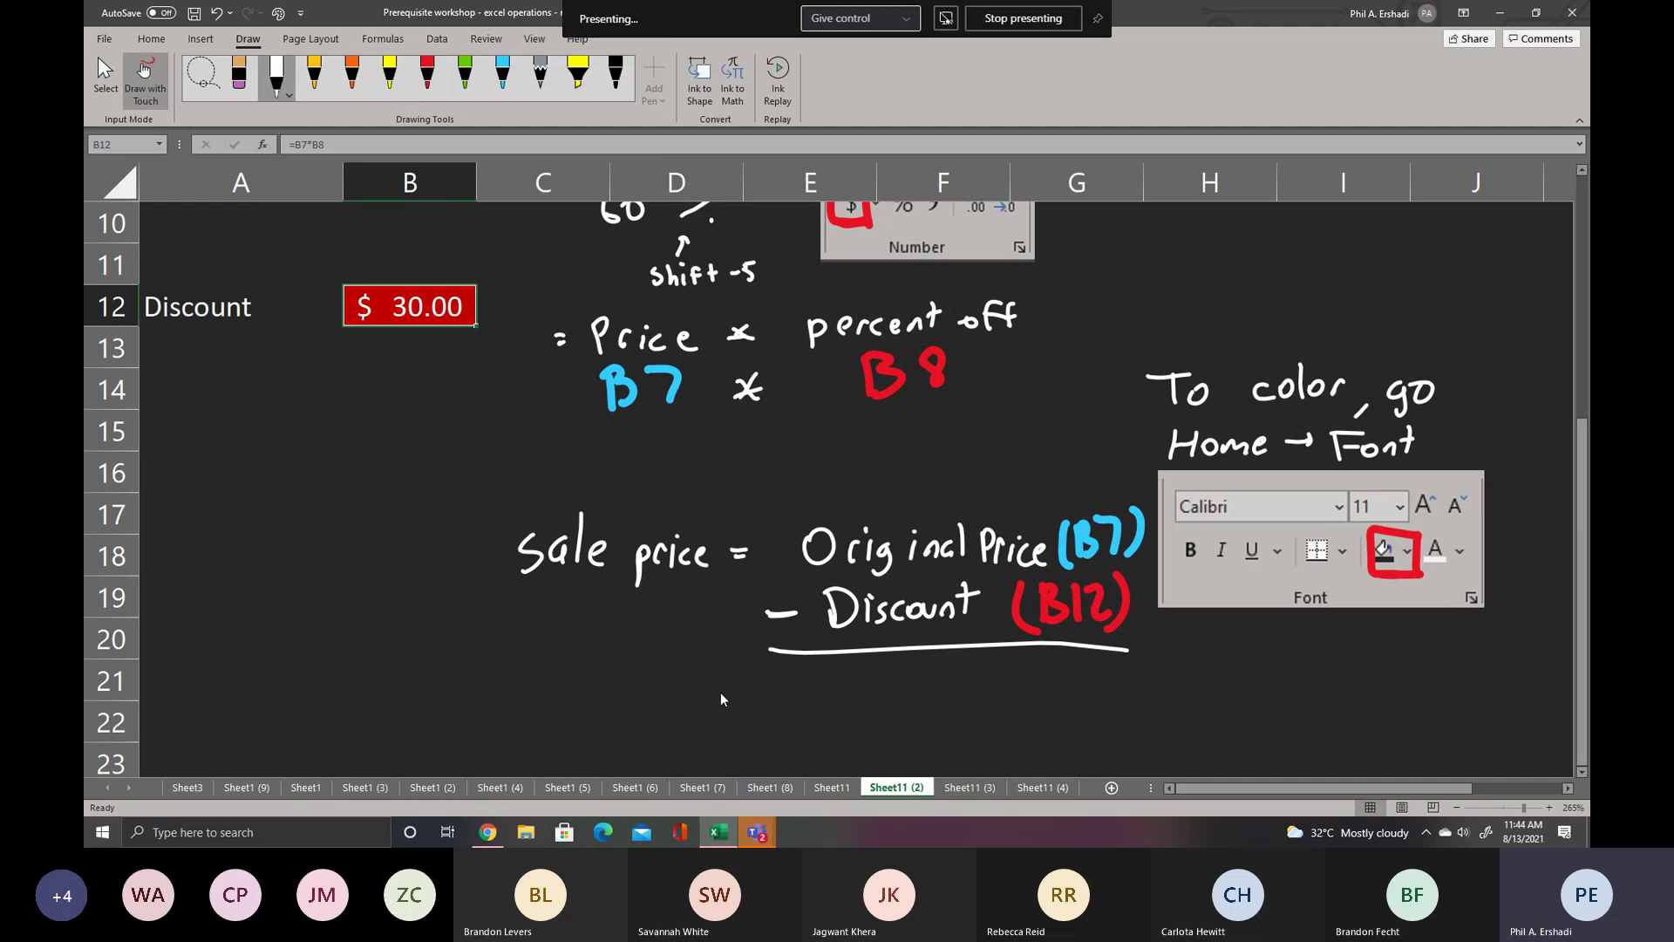
{"action": "mouse_move", "coordinate": [754, 665]}
{"action": "left_mouse_down"}
{"action": "mouse_move", "coordinate": [760, 713]}
{"action": "mouse_move", "coordinate": [1075, 719]}
{"action": "left_mouse_up"}
{"action": "mouse_move", "coordinate": [750, 732]}
{"action": "left_mouse_down"}
{"action": "mouse_move", "coordinate": [780, 661]}
{"action": "mouse_move", "coordinate": [1009, 667]}
{"action": "mouse_move", "coordinate": [1079, 727]}
{"action": "left_mouse_up"}
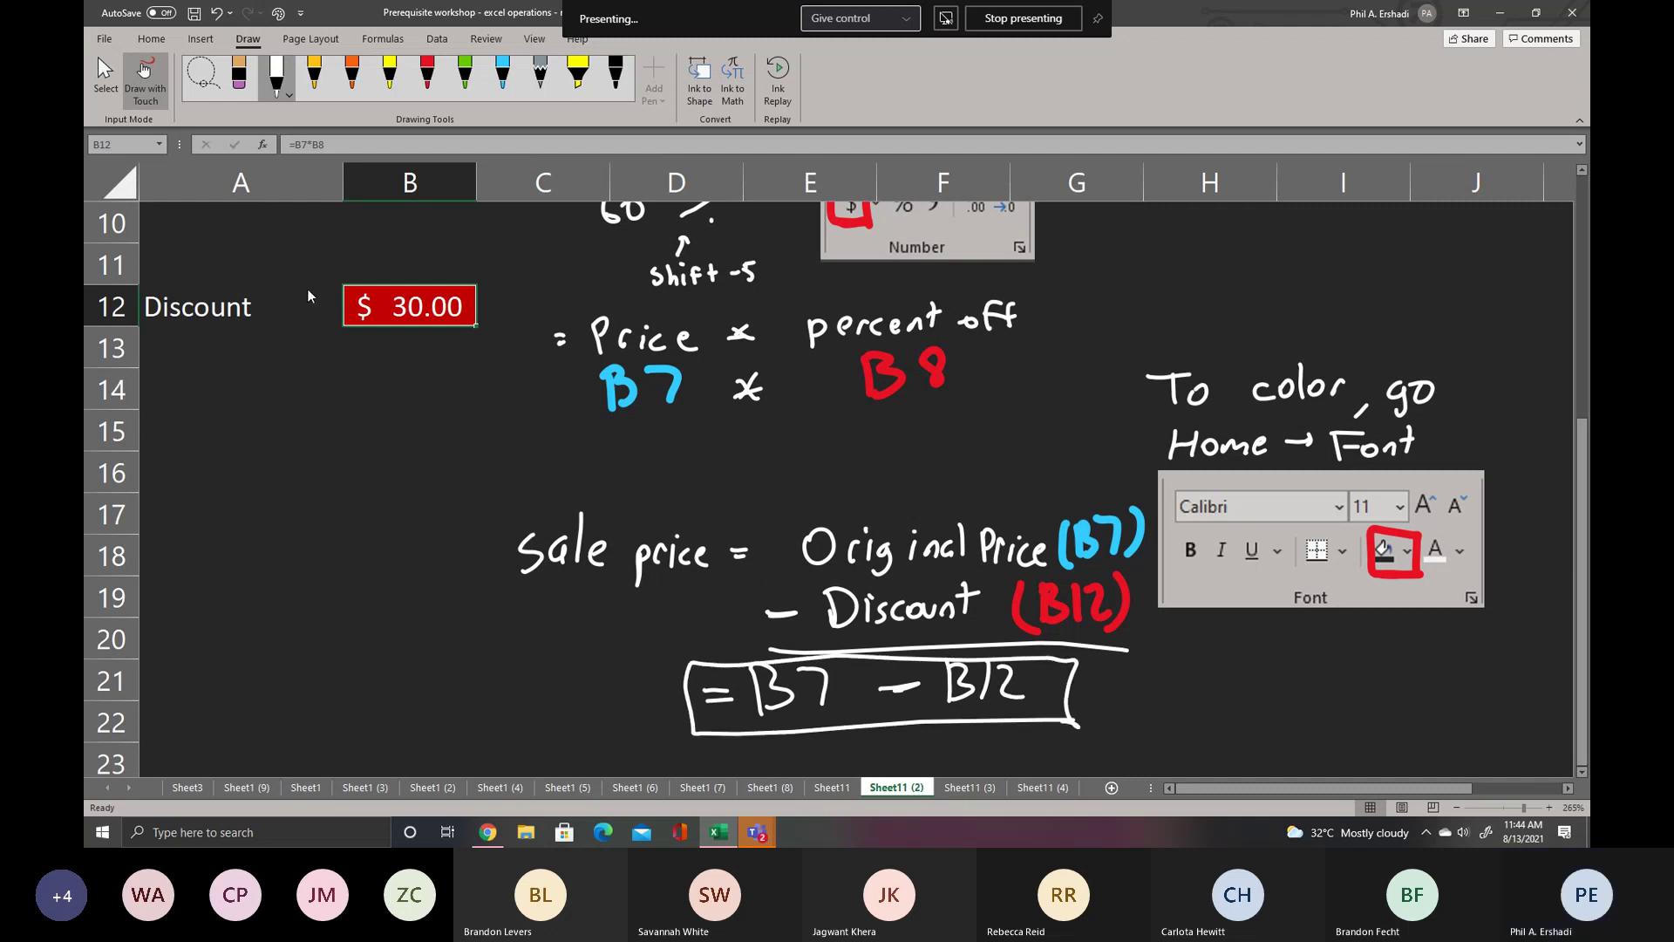
- Enter the label "Sale Price" in cell A15
{"action": "key", "text": "Escape"}
{"action": "left_click", "coordinate": [193, 413]}
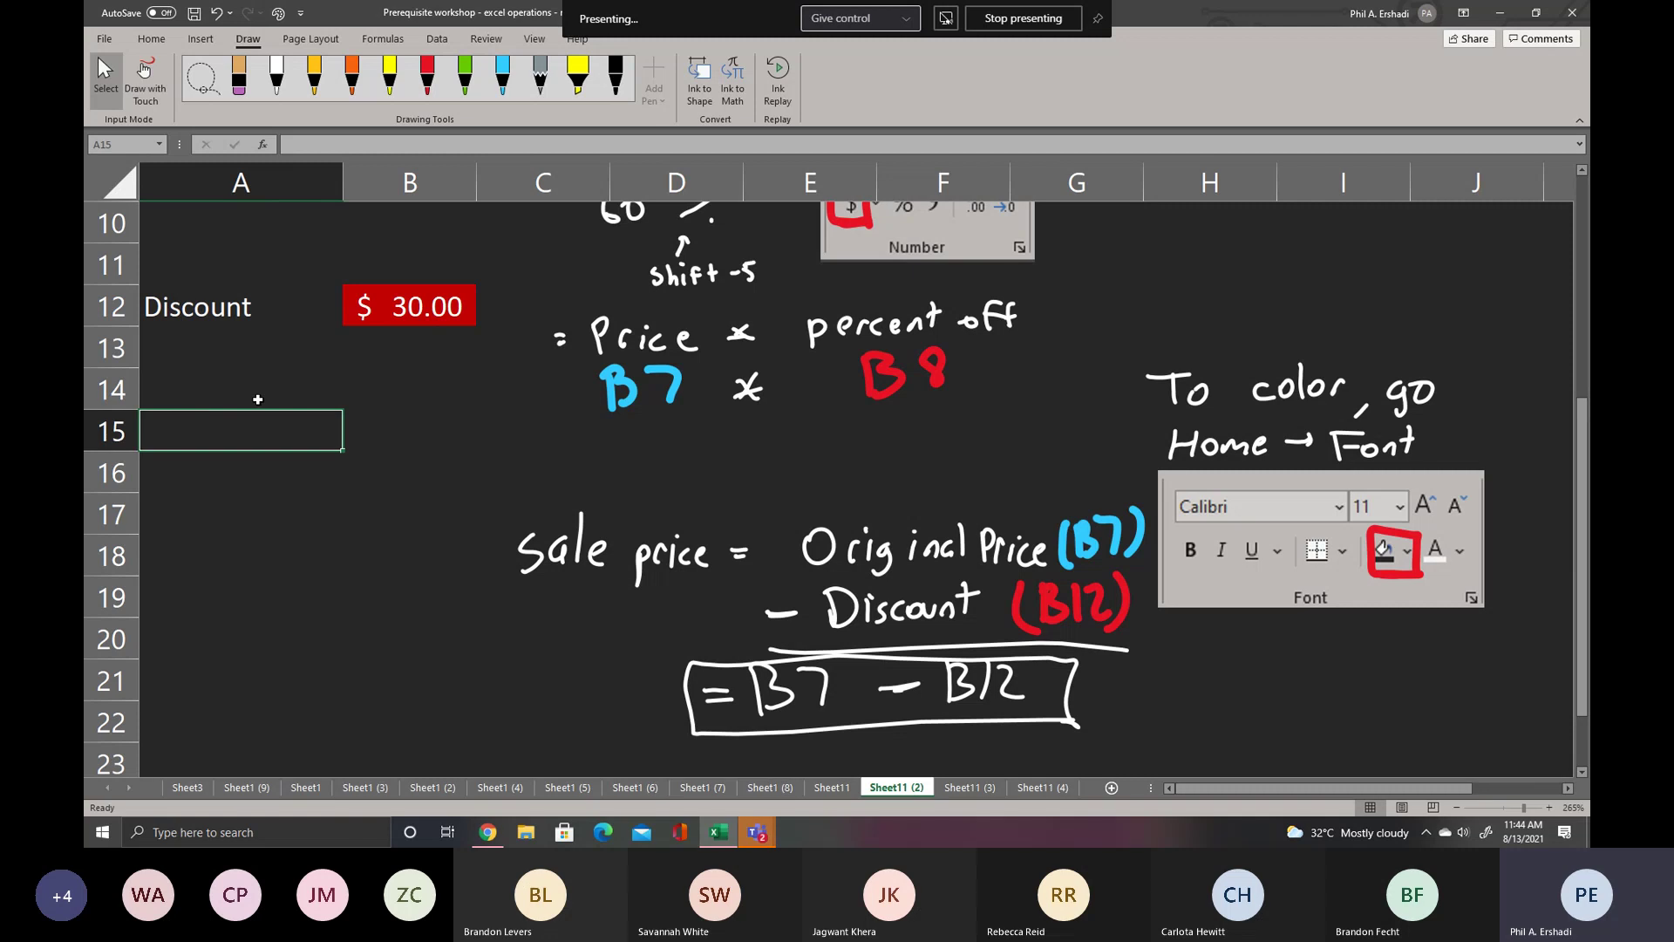
{"action": "type", "text": "Sale Price"}
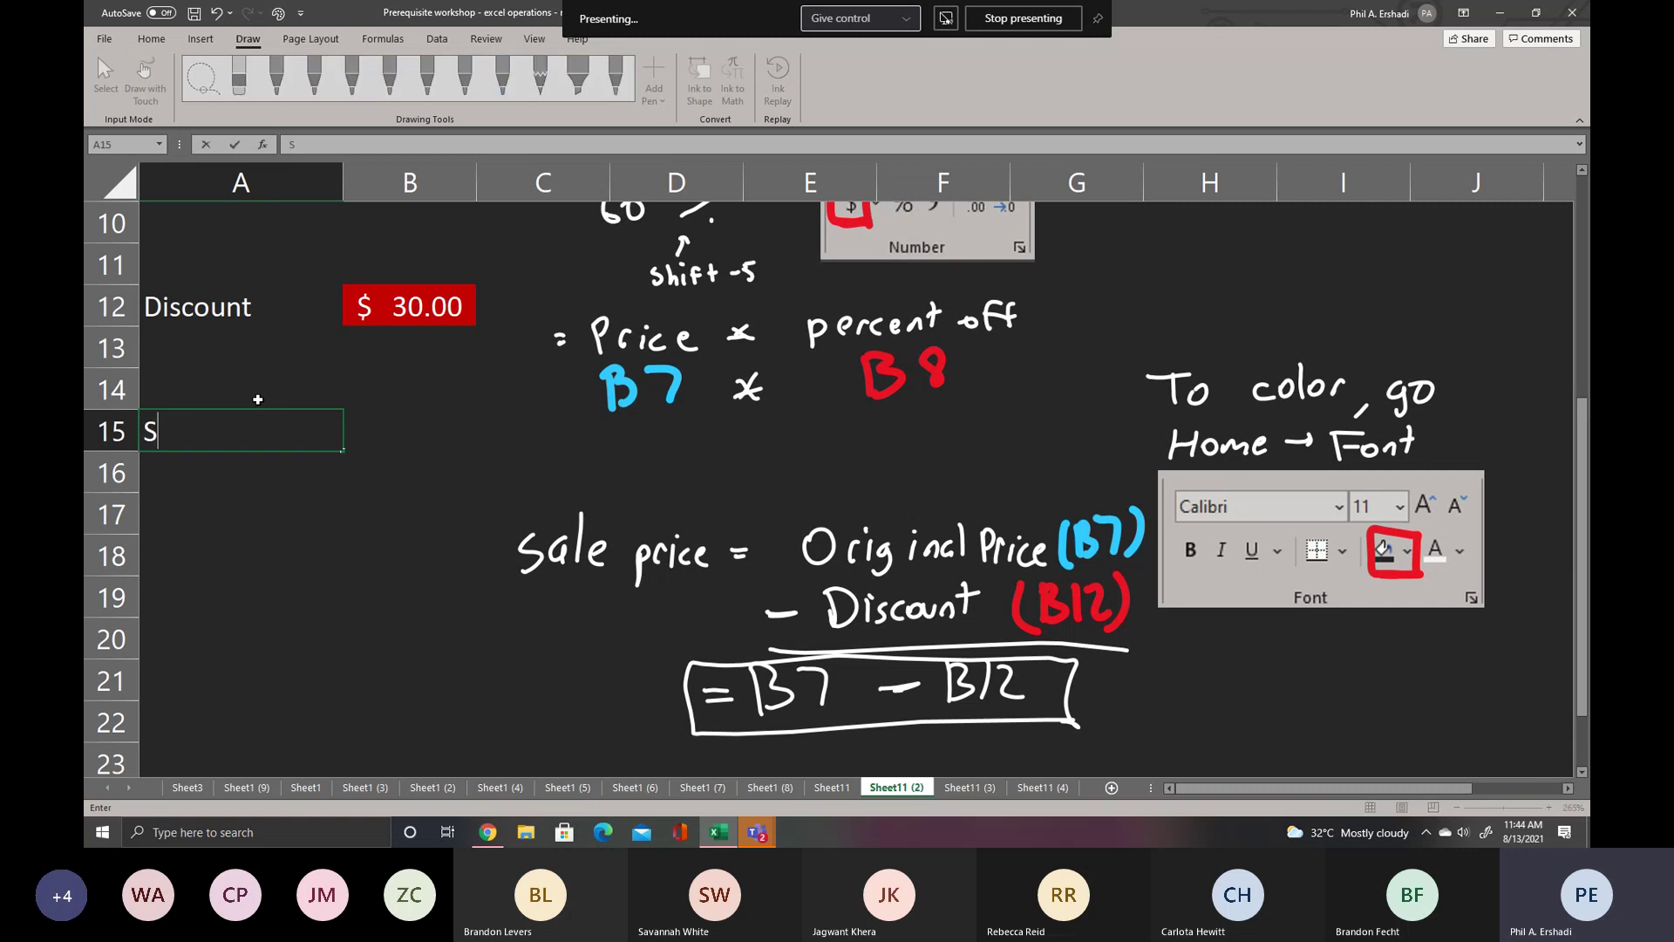
{"action": "key", "text": "Return"}
- Enter the formula =b7-b12 in cell B15, next to the Sale Price label
{"action": "key", "text": "Right"}
{"action": "key", "text": "Up"}
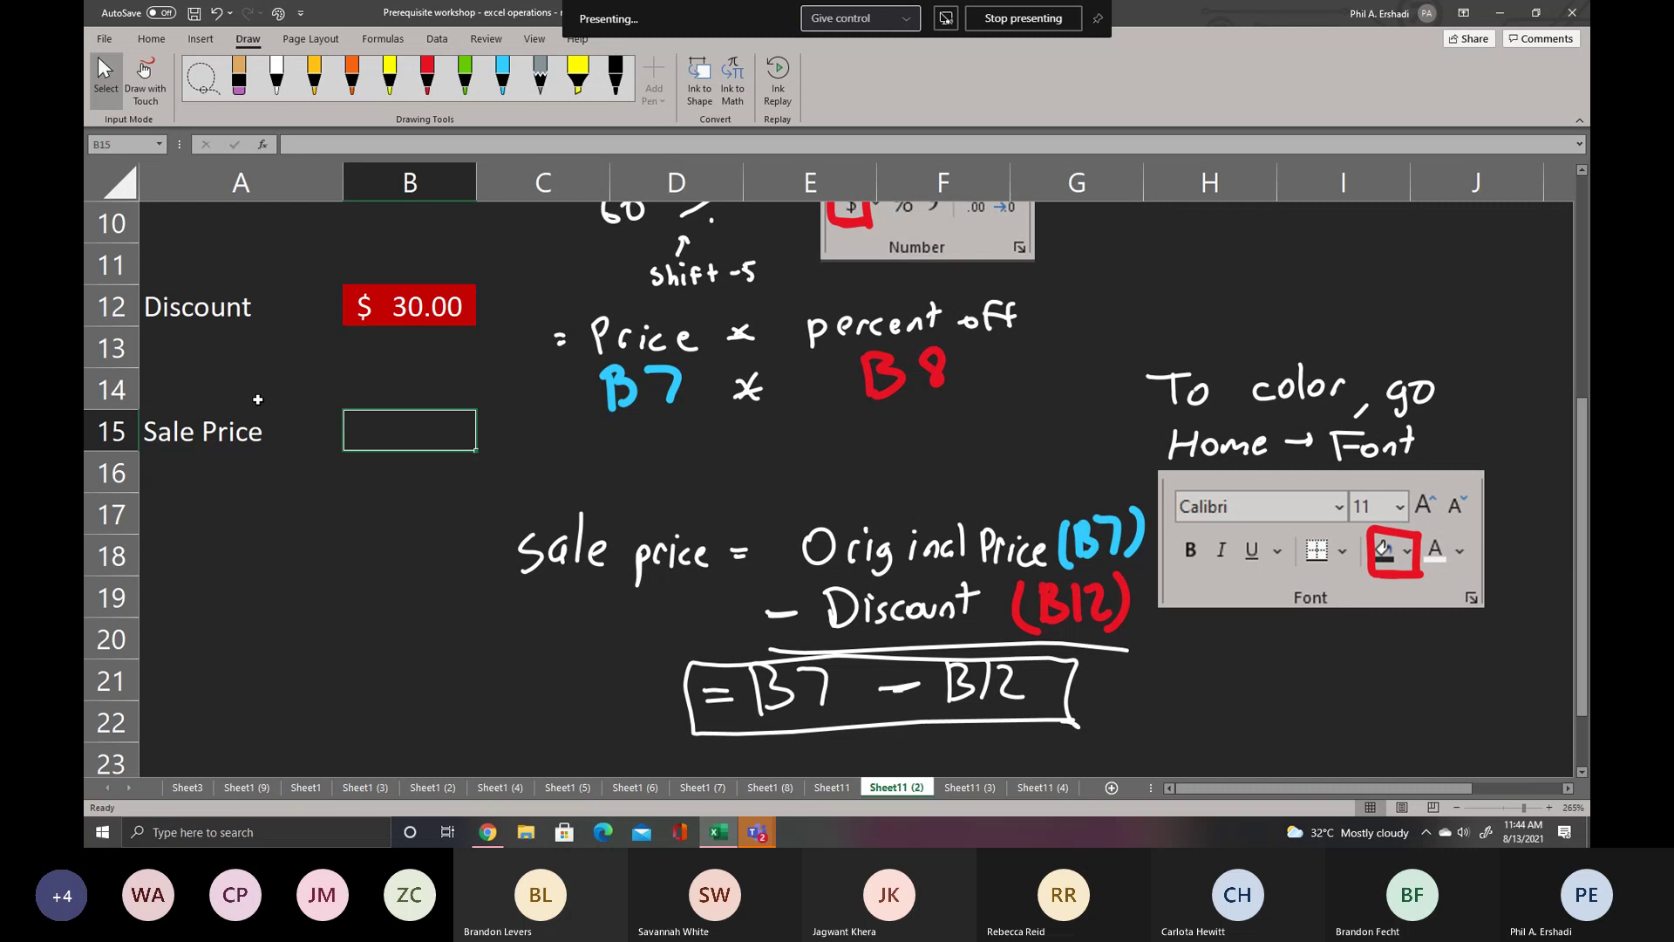
{"action": "type", "text": "=b7"}
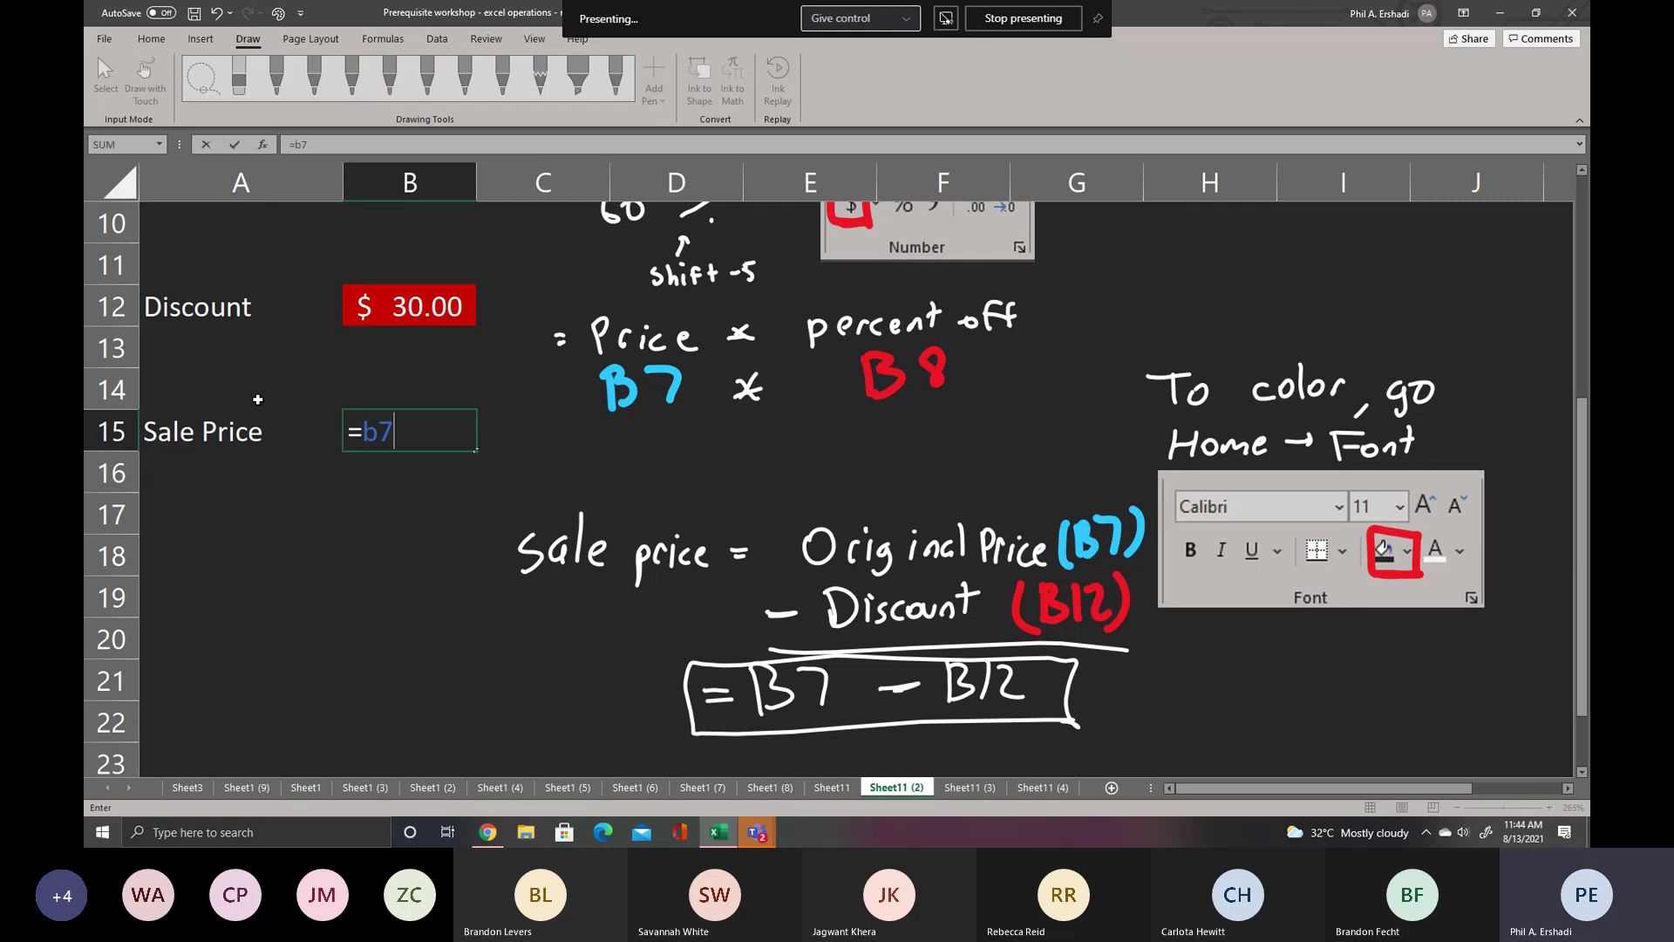
{"action": "type", "text": "-b12"}
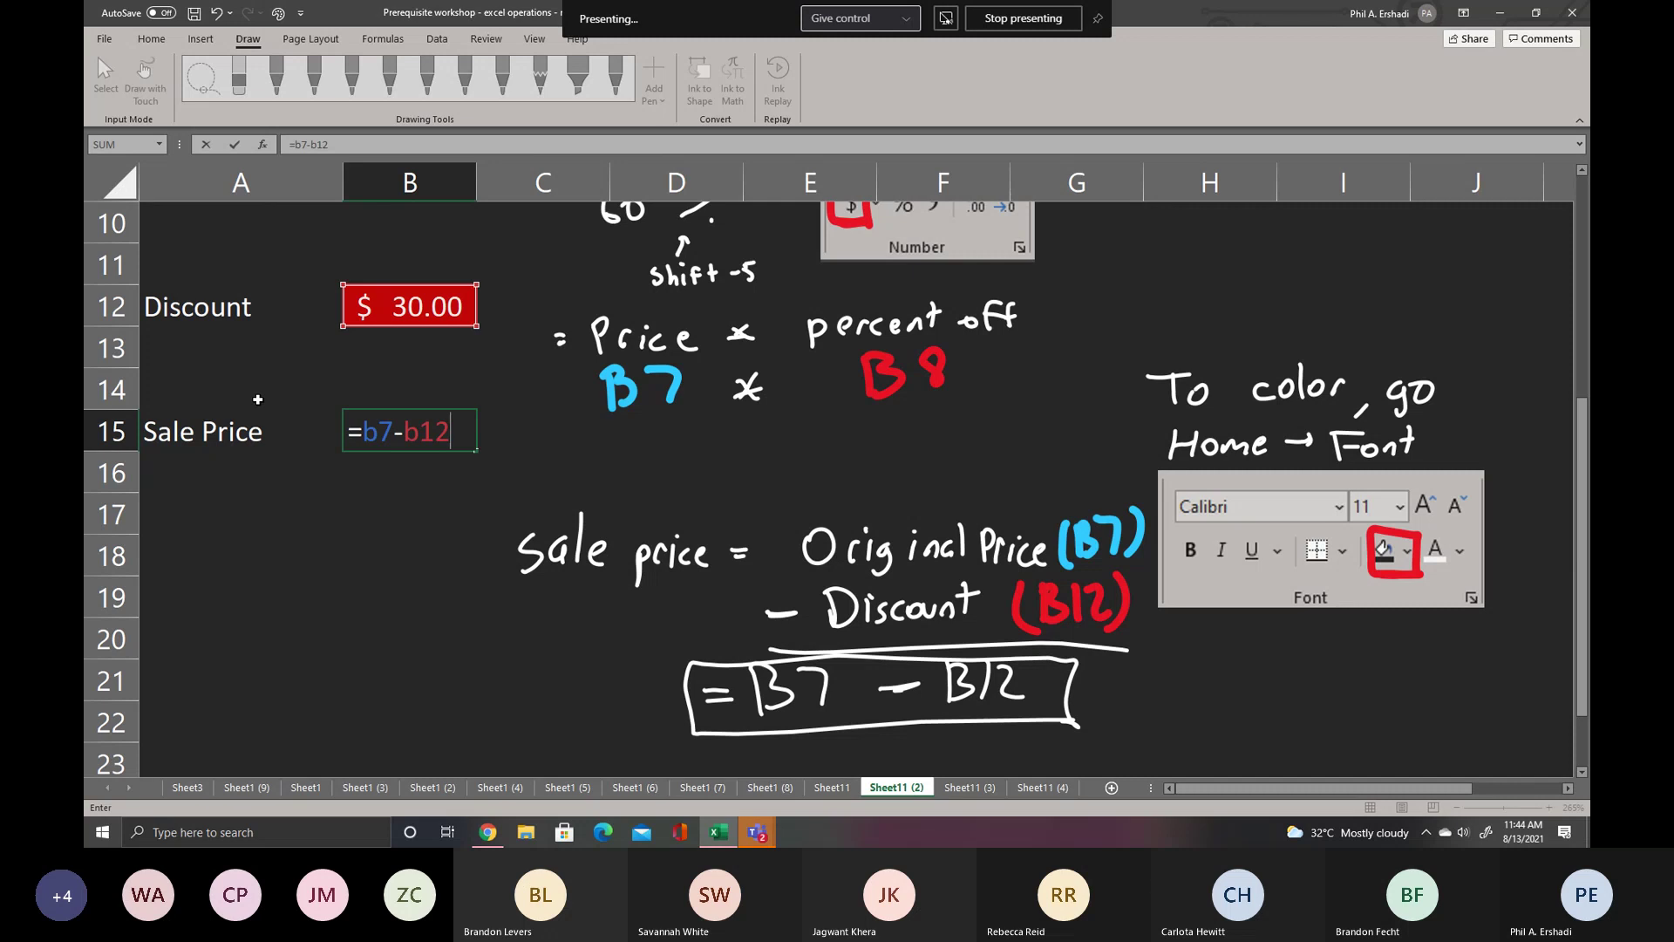
{"action": "key", "text": "Return"}
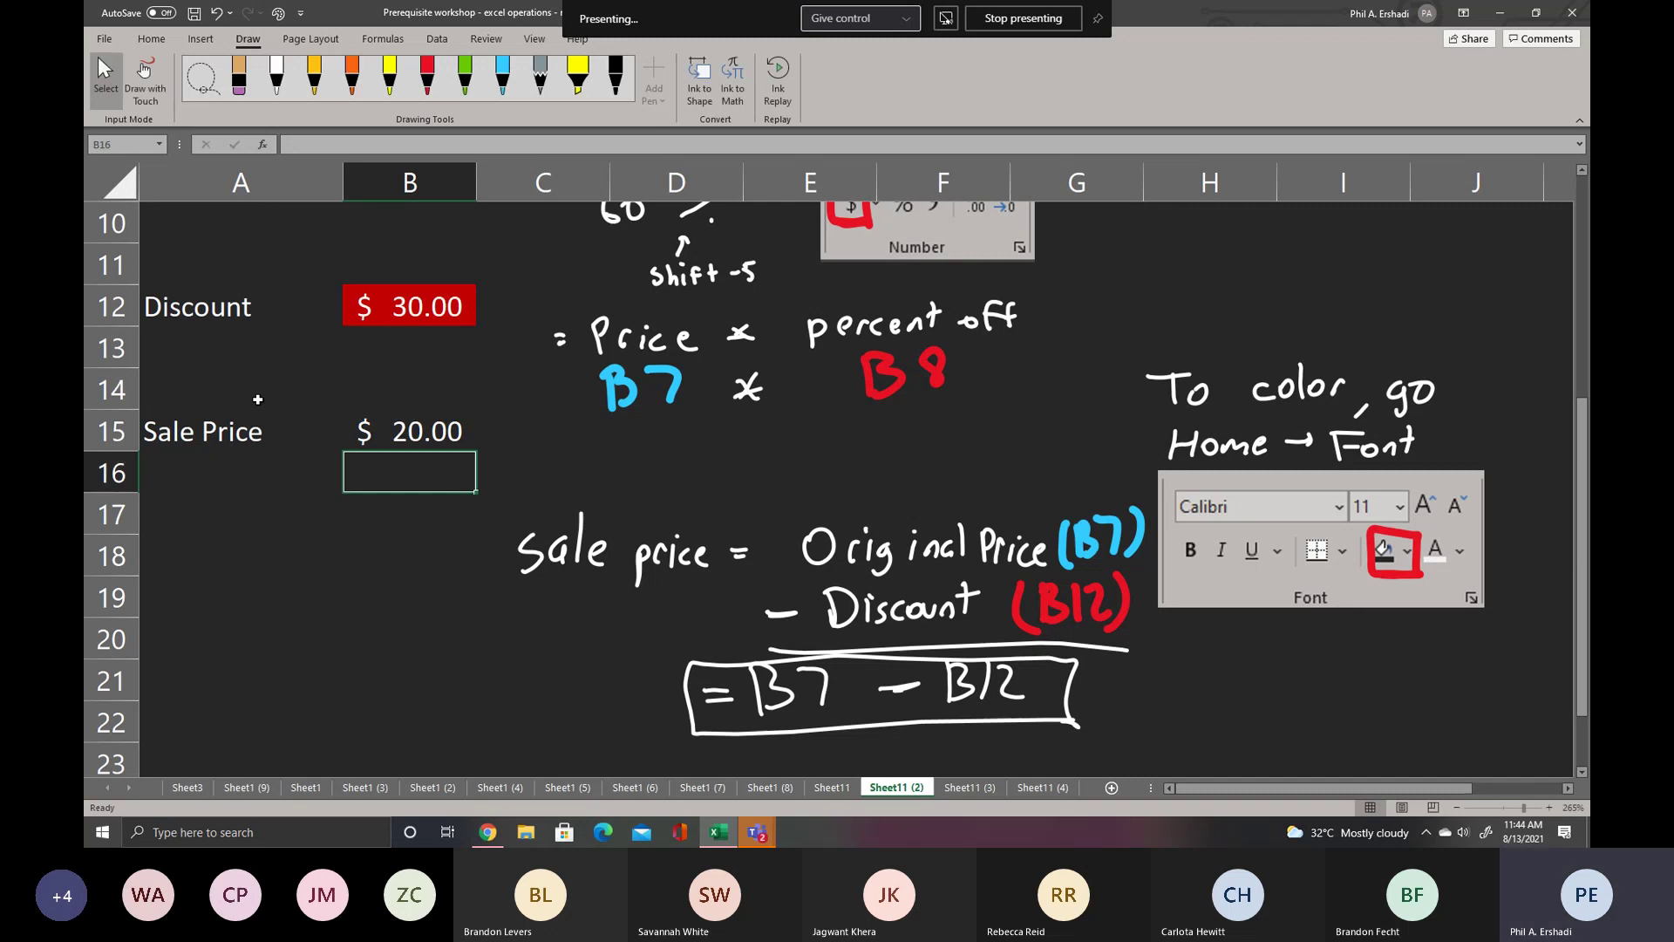
- Fill the sale price answer cell B15 with the darkest gold theme color
{"action": "left_click_drag", "start_coordinate": [1583, 551], "coordinate": [1583, 480]}
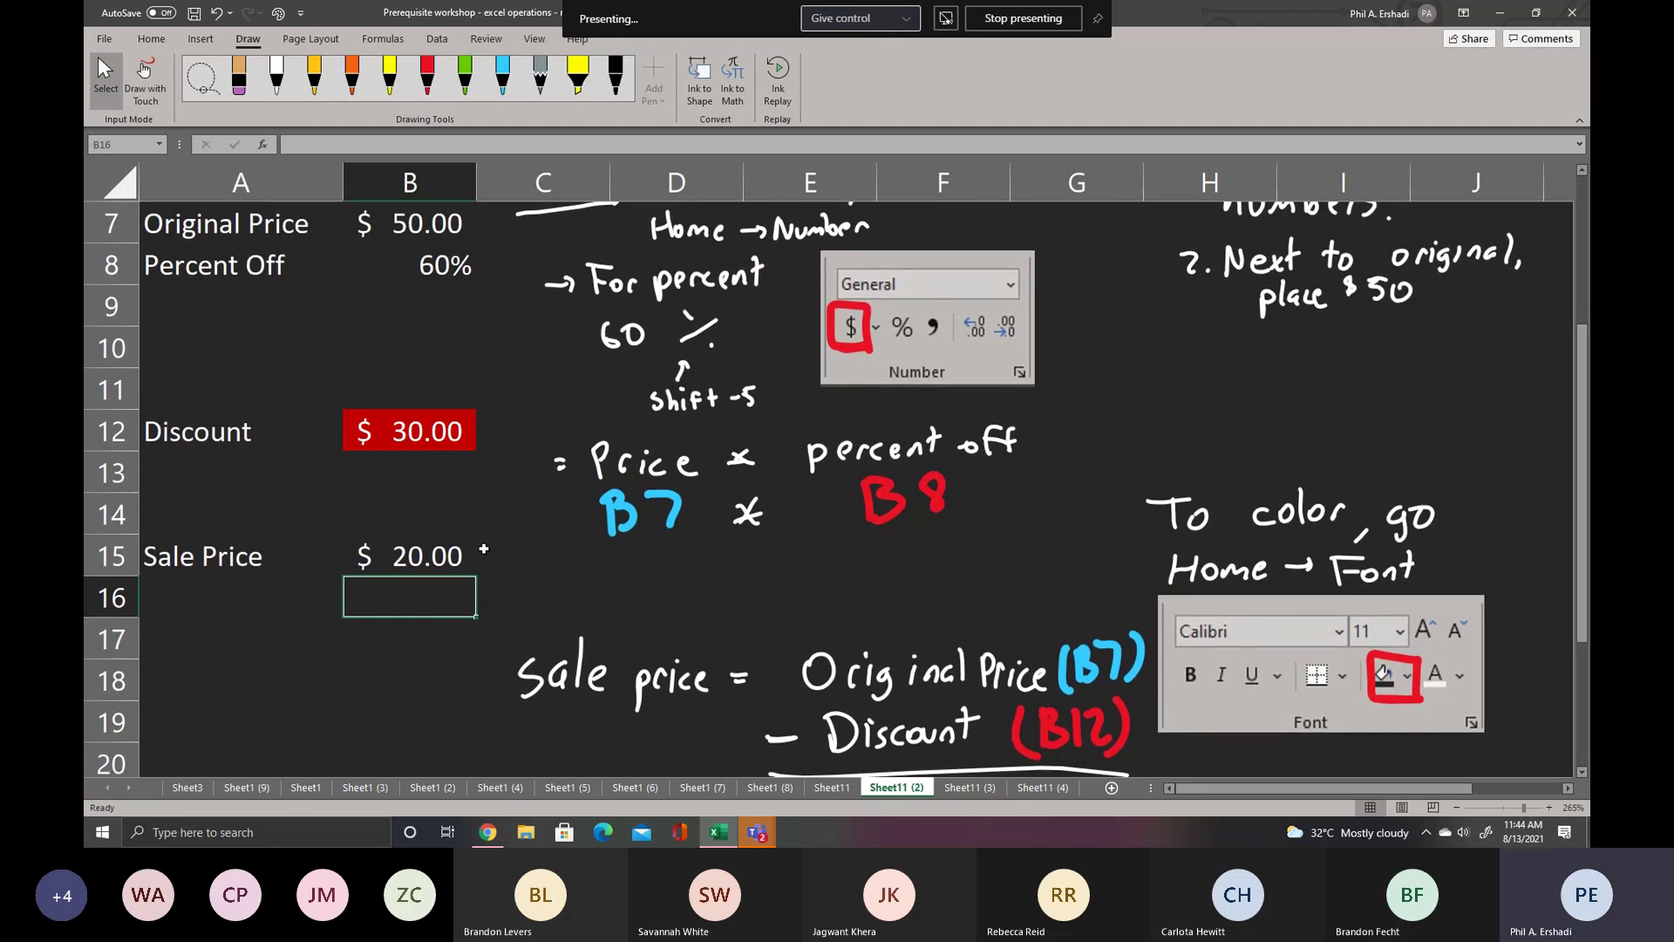
{"action": "left_click", "coordinate": [437, 558]}
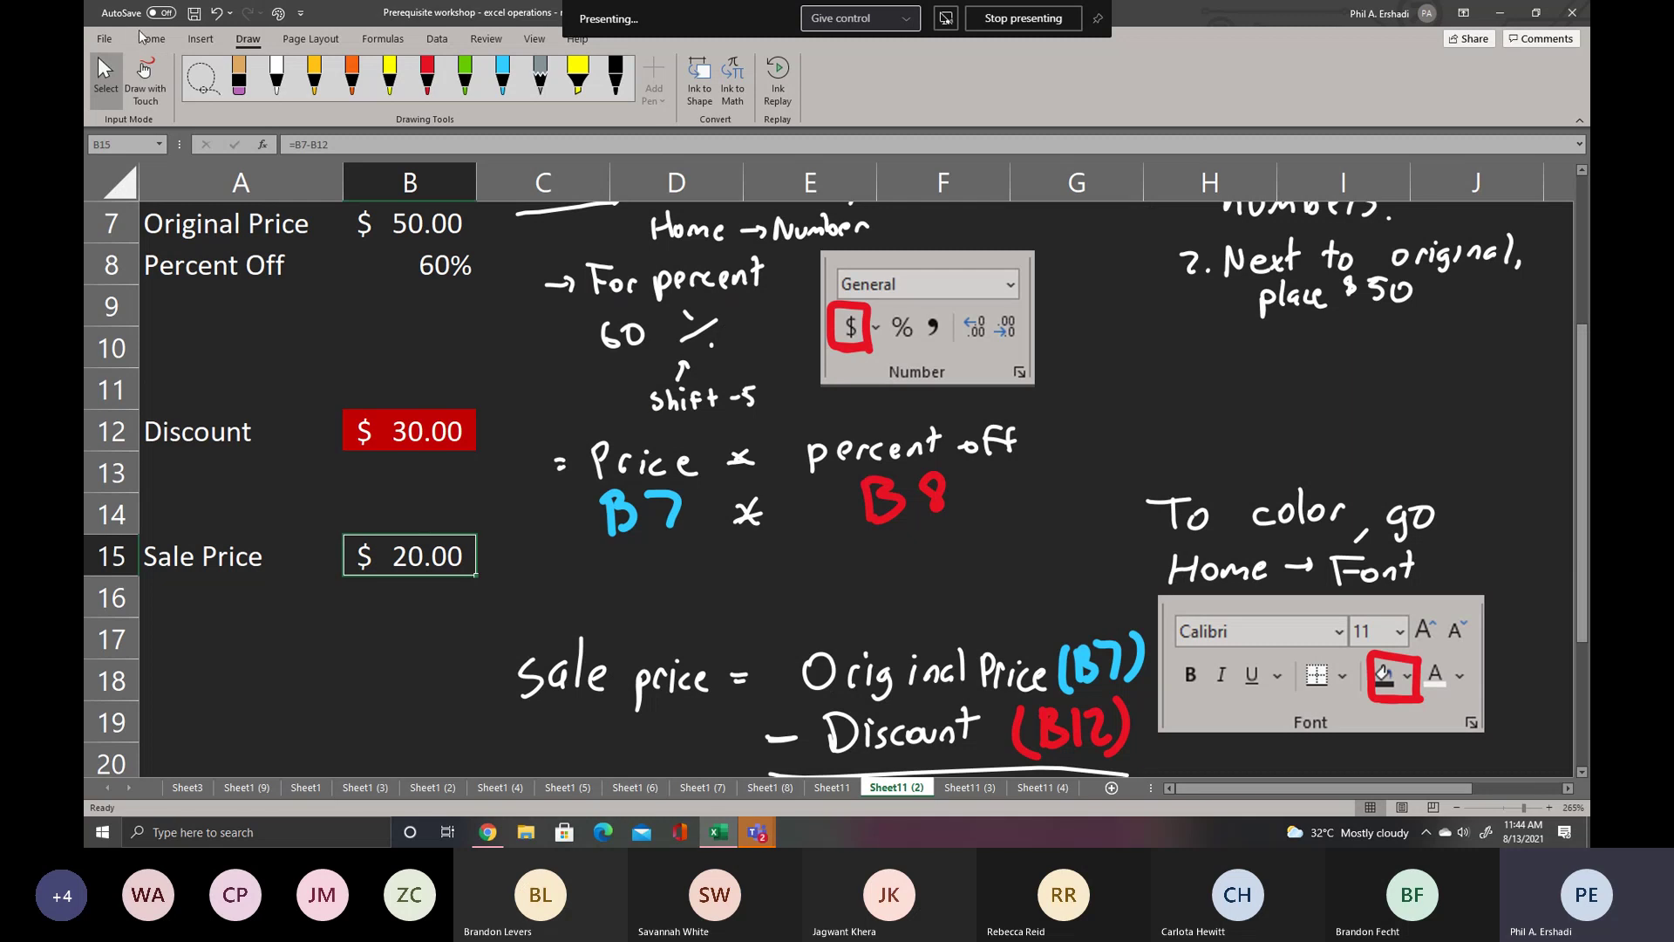
{"action": "left_click", "coordinate": [151, 39]}
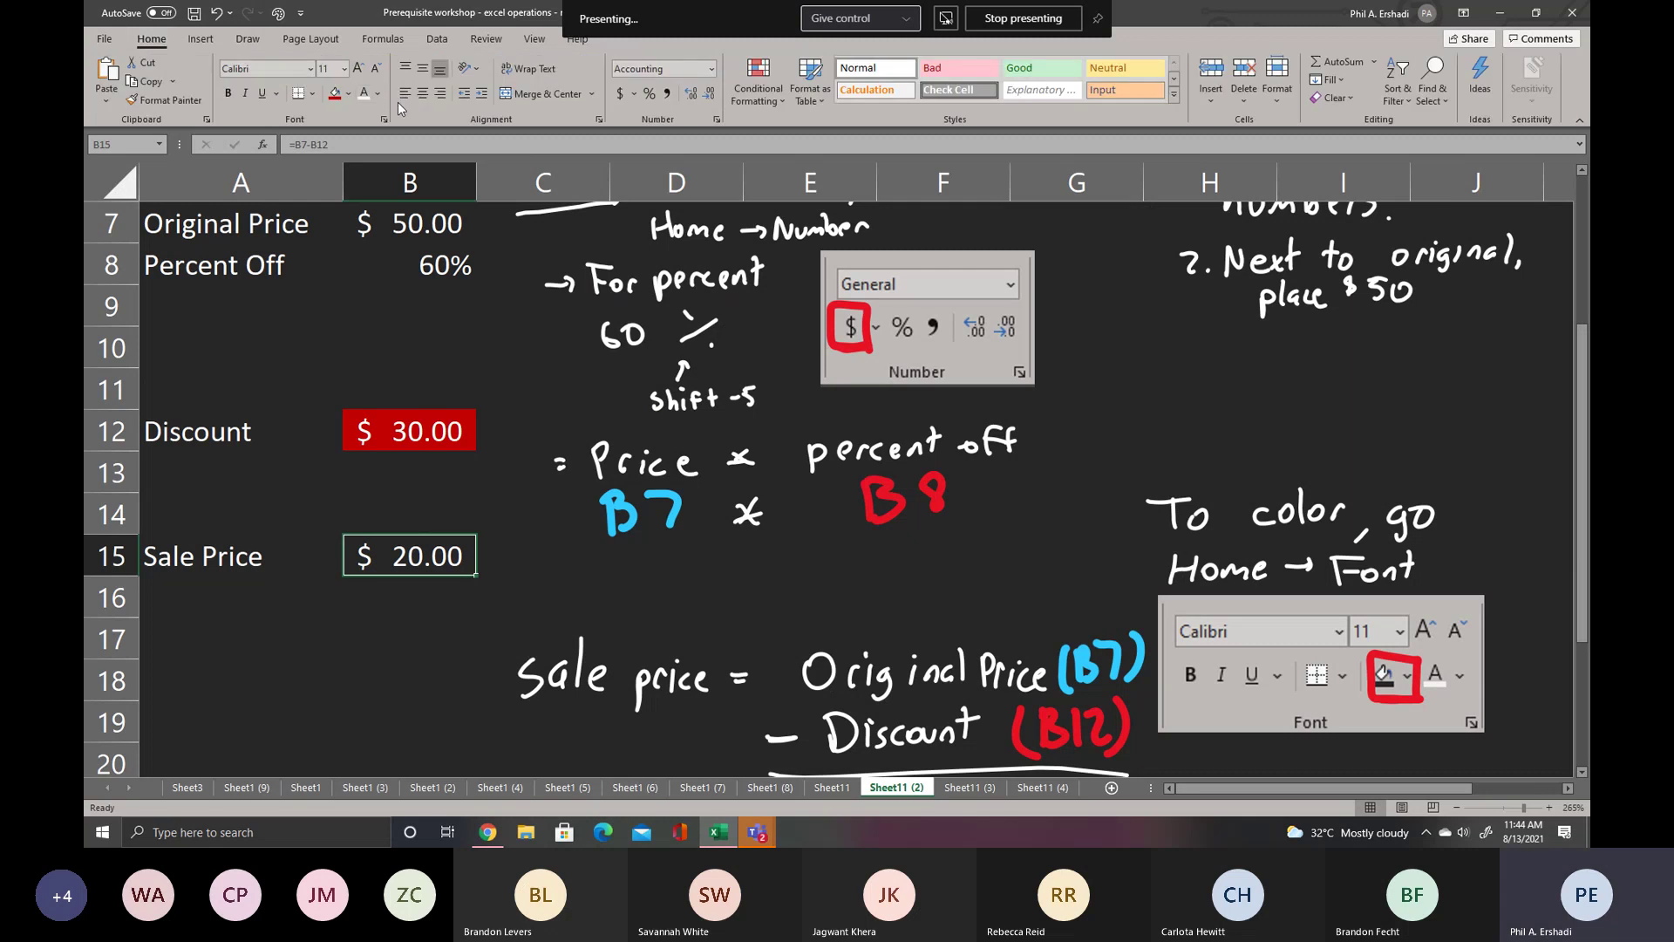
{"action": "left_click", "coordinate": [349, 95]}
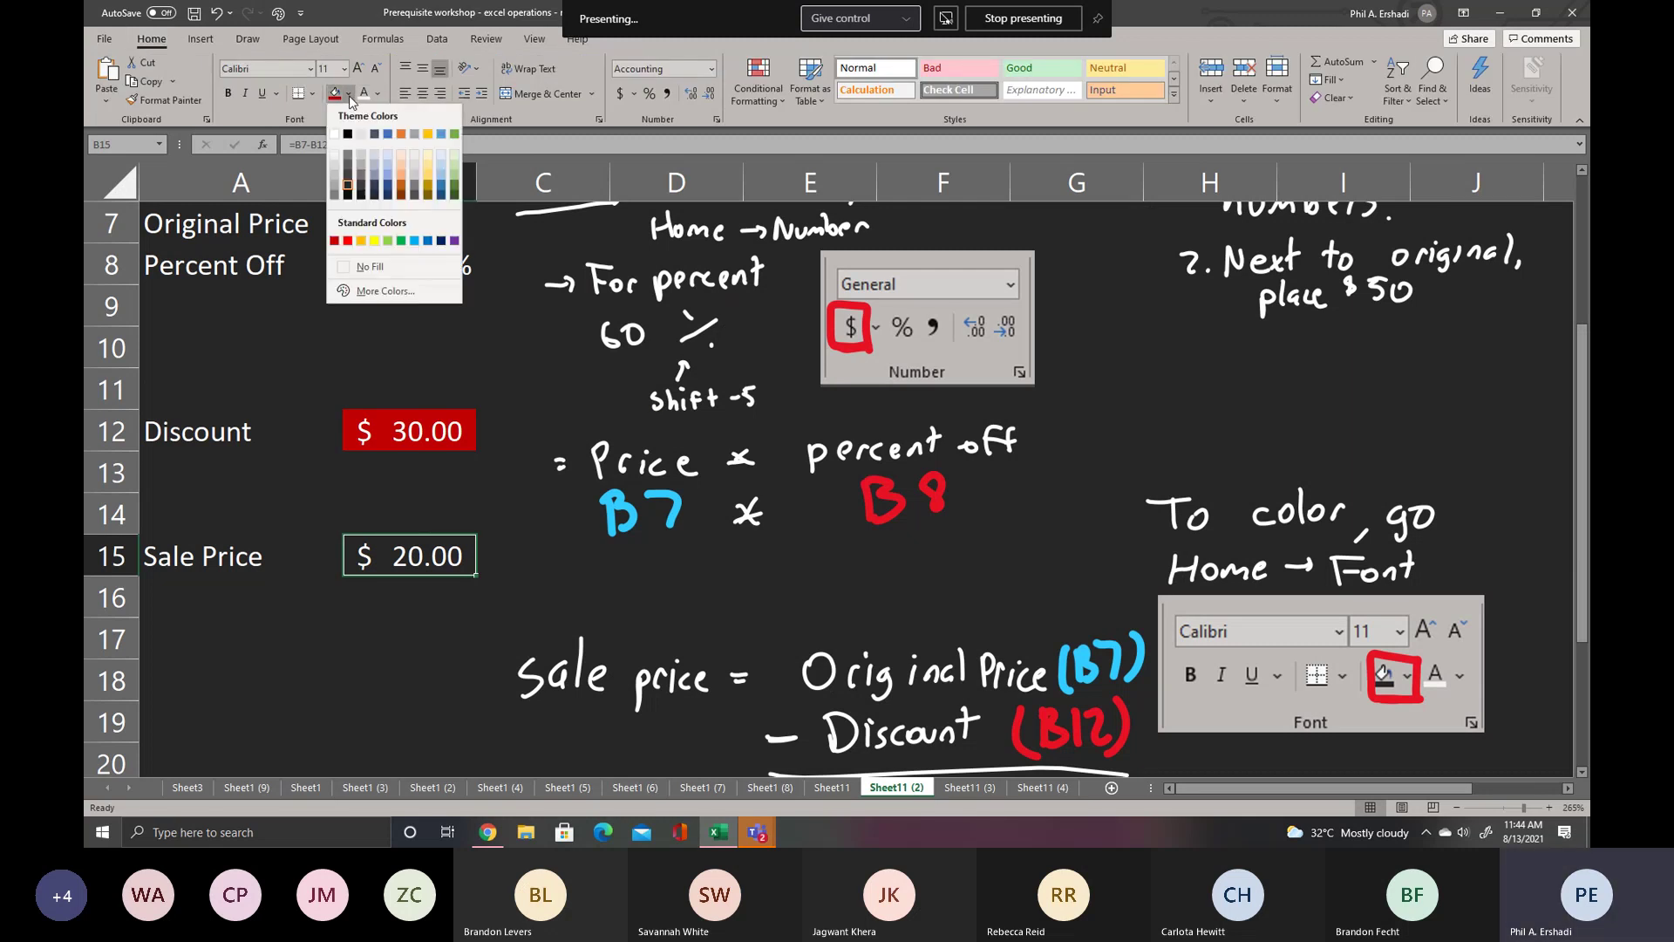
{"action": "left_click", "coordinate": [428, 199]}
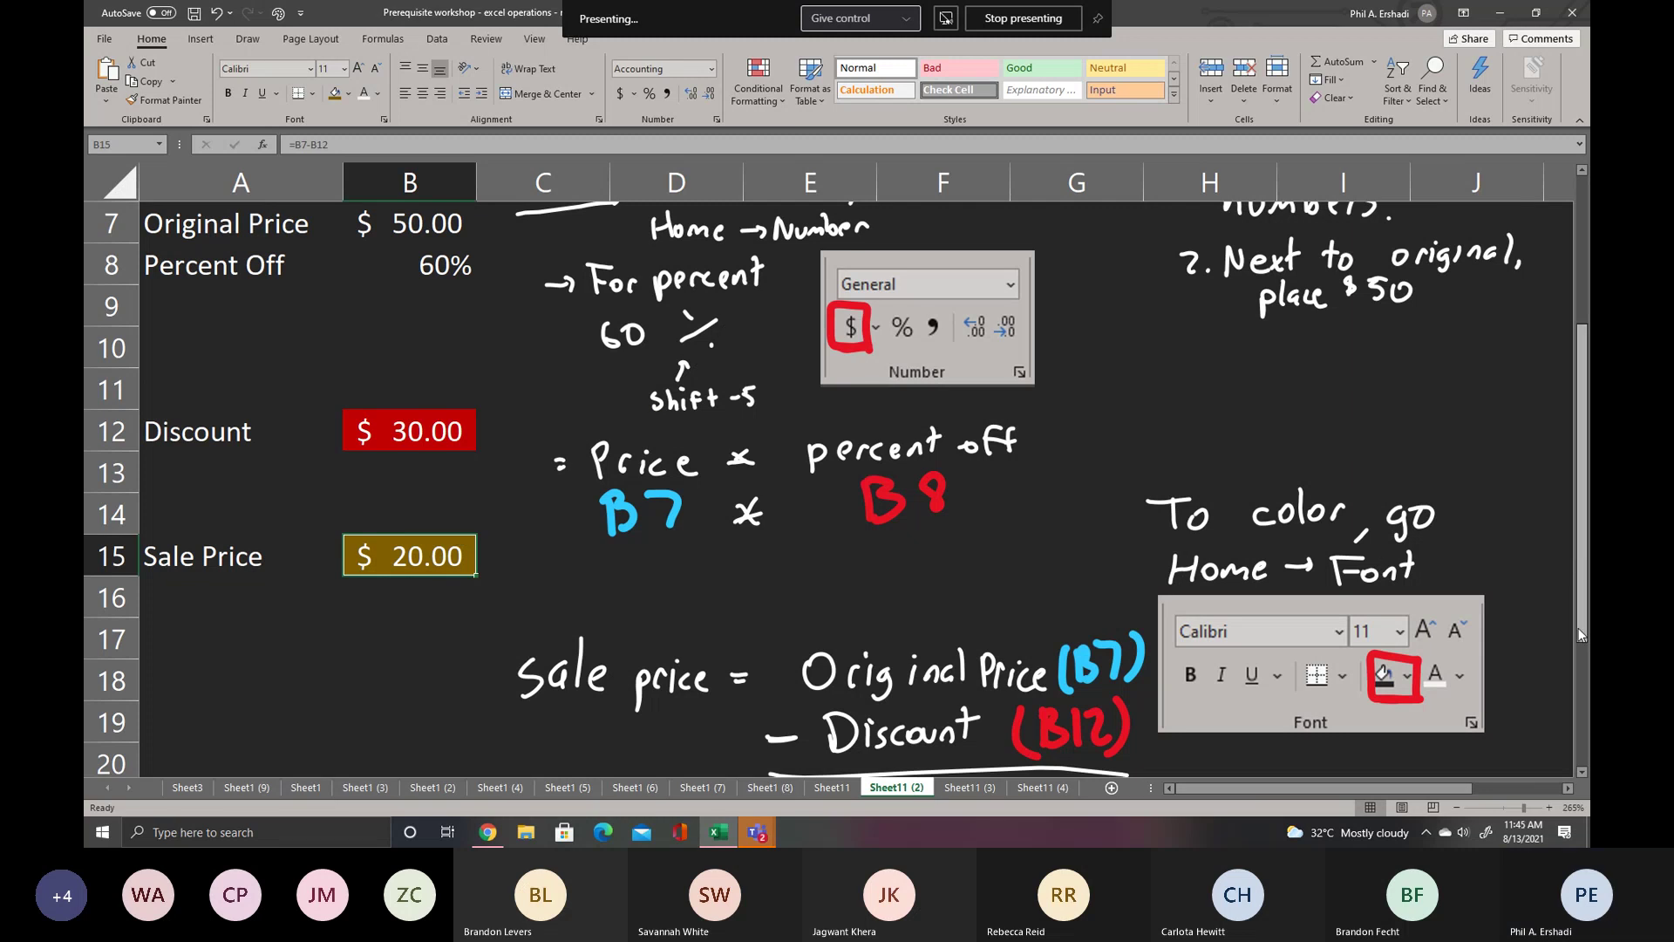
- Set the Original Price in cell B7 to 75
{"action": "mouse_move", "coordinate": [1583, 625]}
{"action": "left_mouse_down"}
{"action": "mouse_move", "coordinate": [1574, 677]}
{"action": "mouse_move", "coordinate": [1580, 615]}
{"action": "left_mouse_up"}
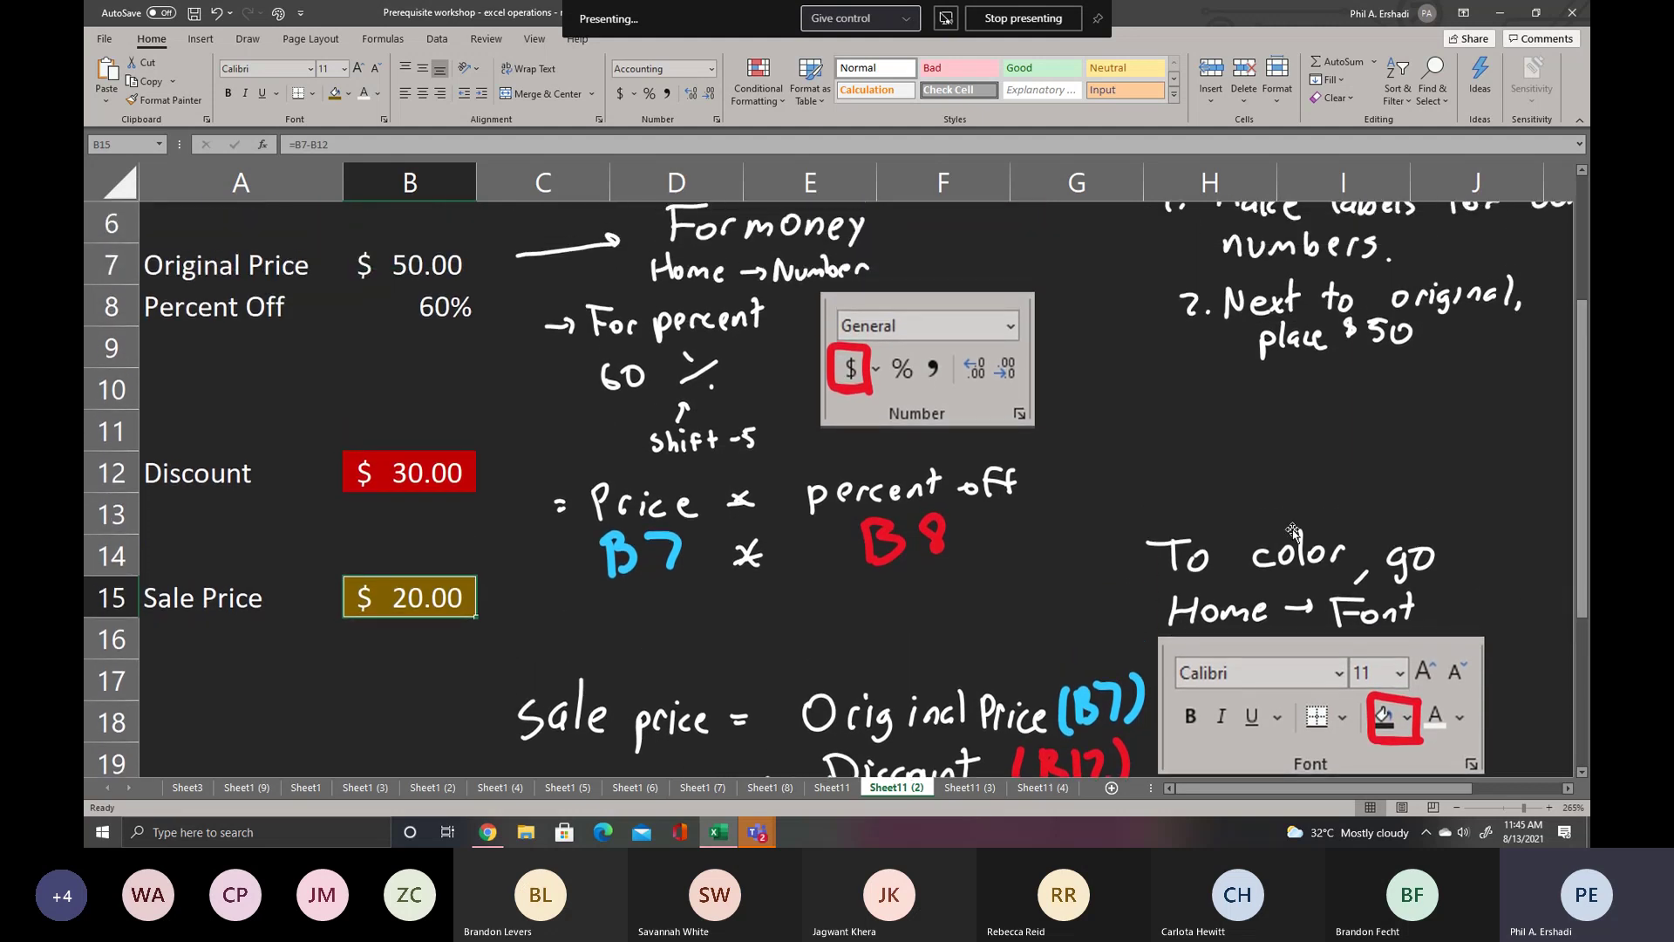
{"action": "left_click", "coordinate": [422, 262]}
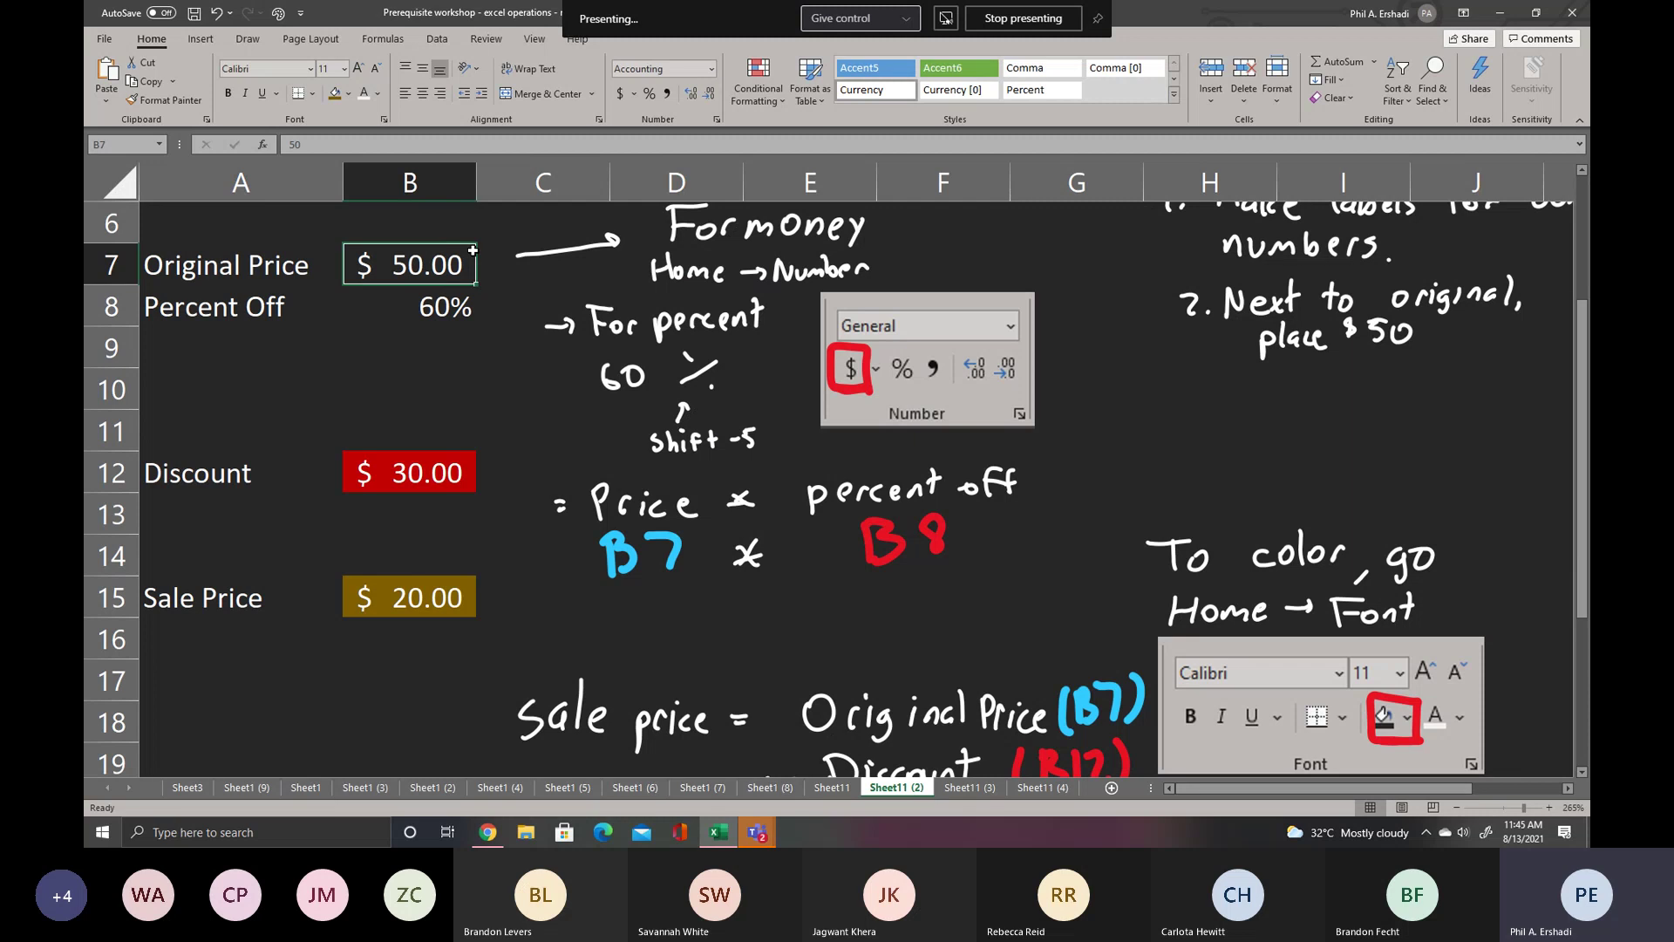
{"action": "type", "text": "75"}
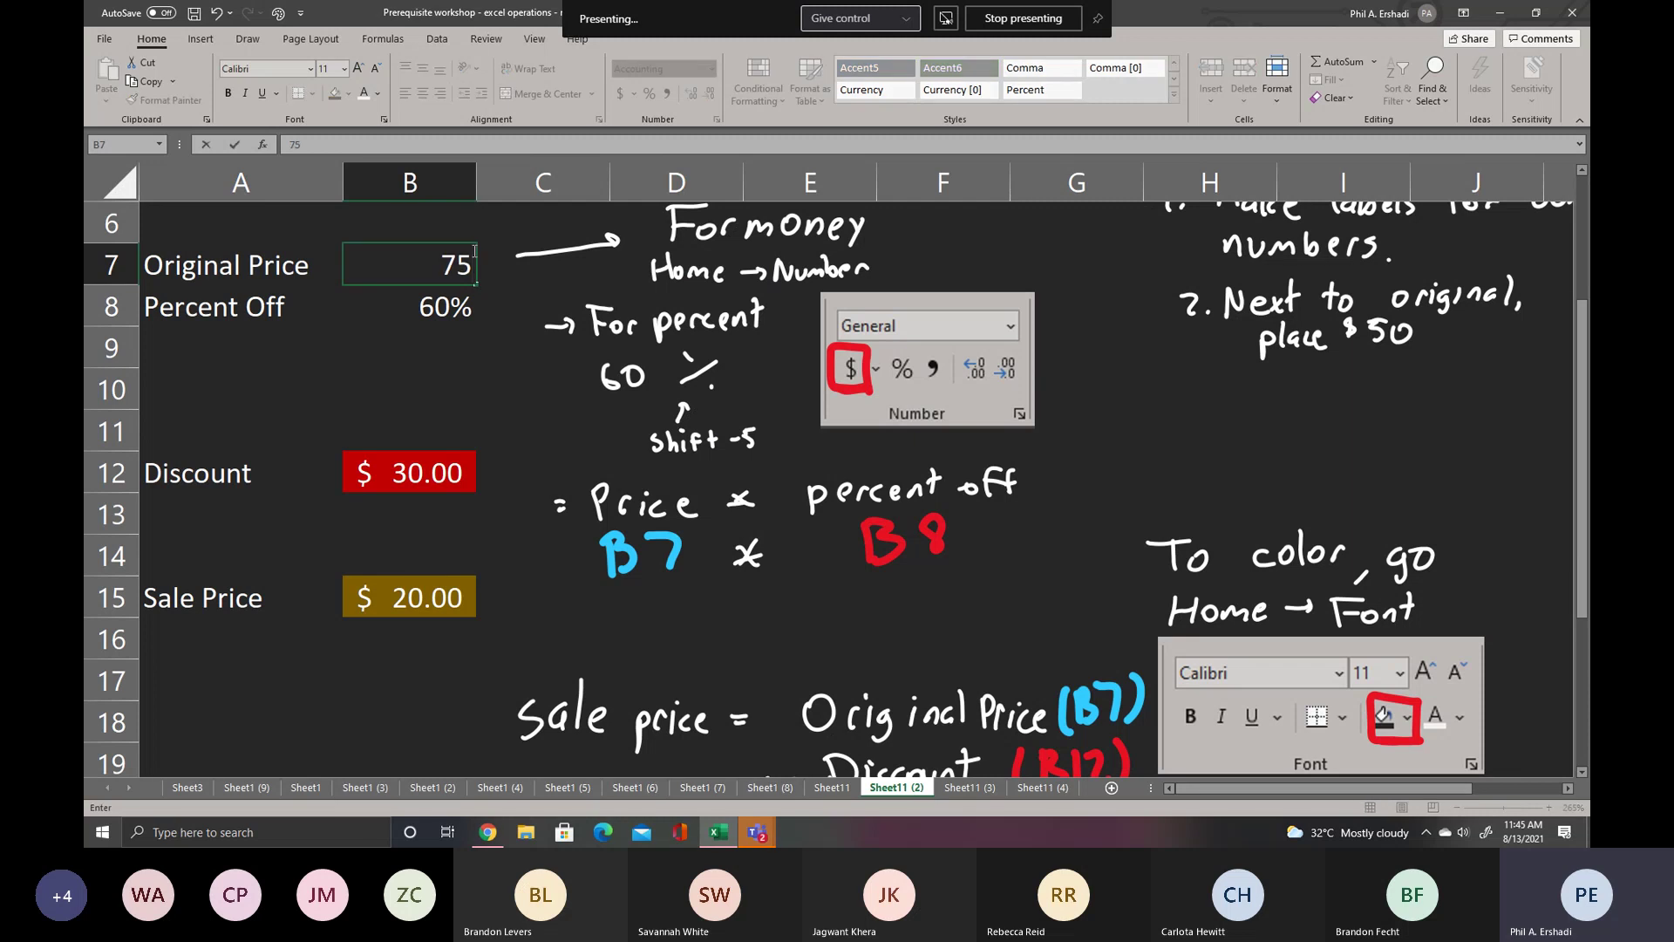
{"action": "key", "text": "Return"}
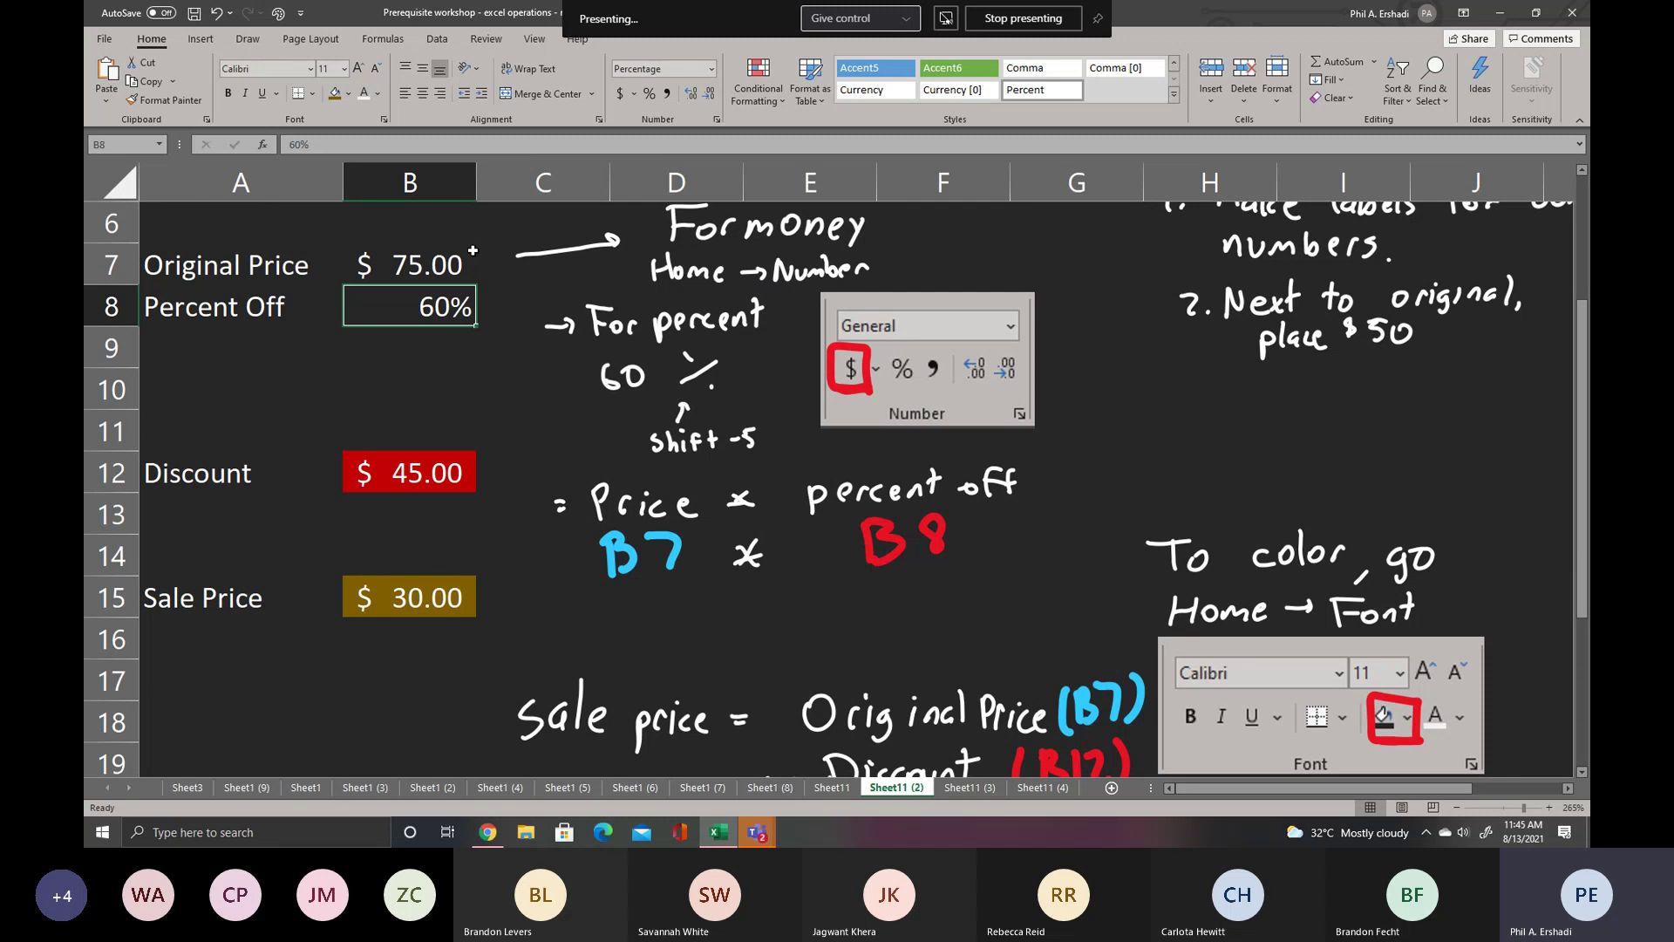
- Set the Percent Off value in cell B8 to 40%
{"action": "left_click", "coordinate": [472, 251]}
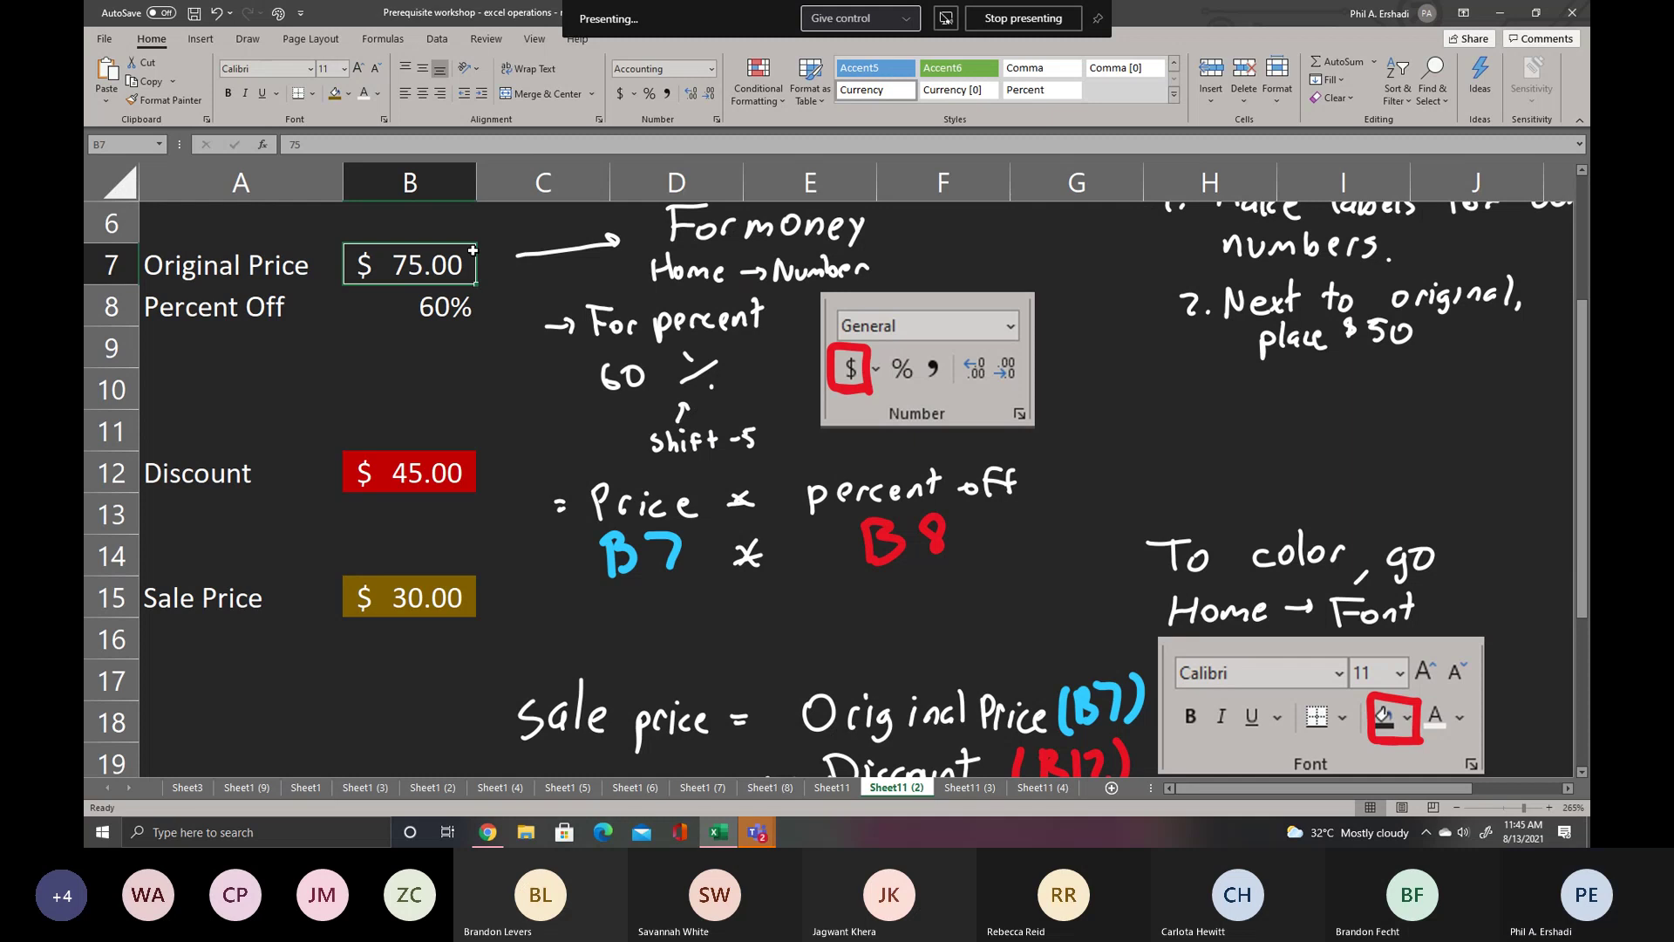
{"action": "key", "text": "Down"}
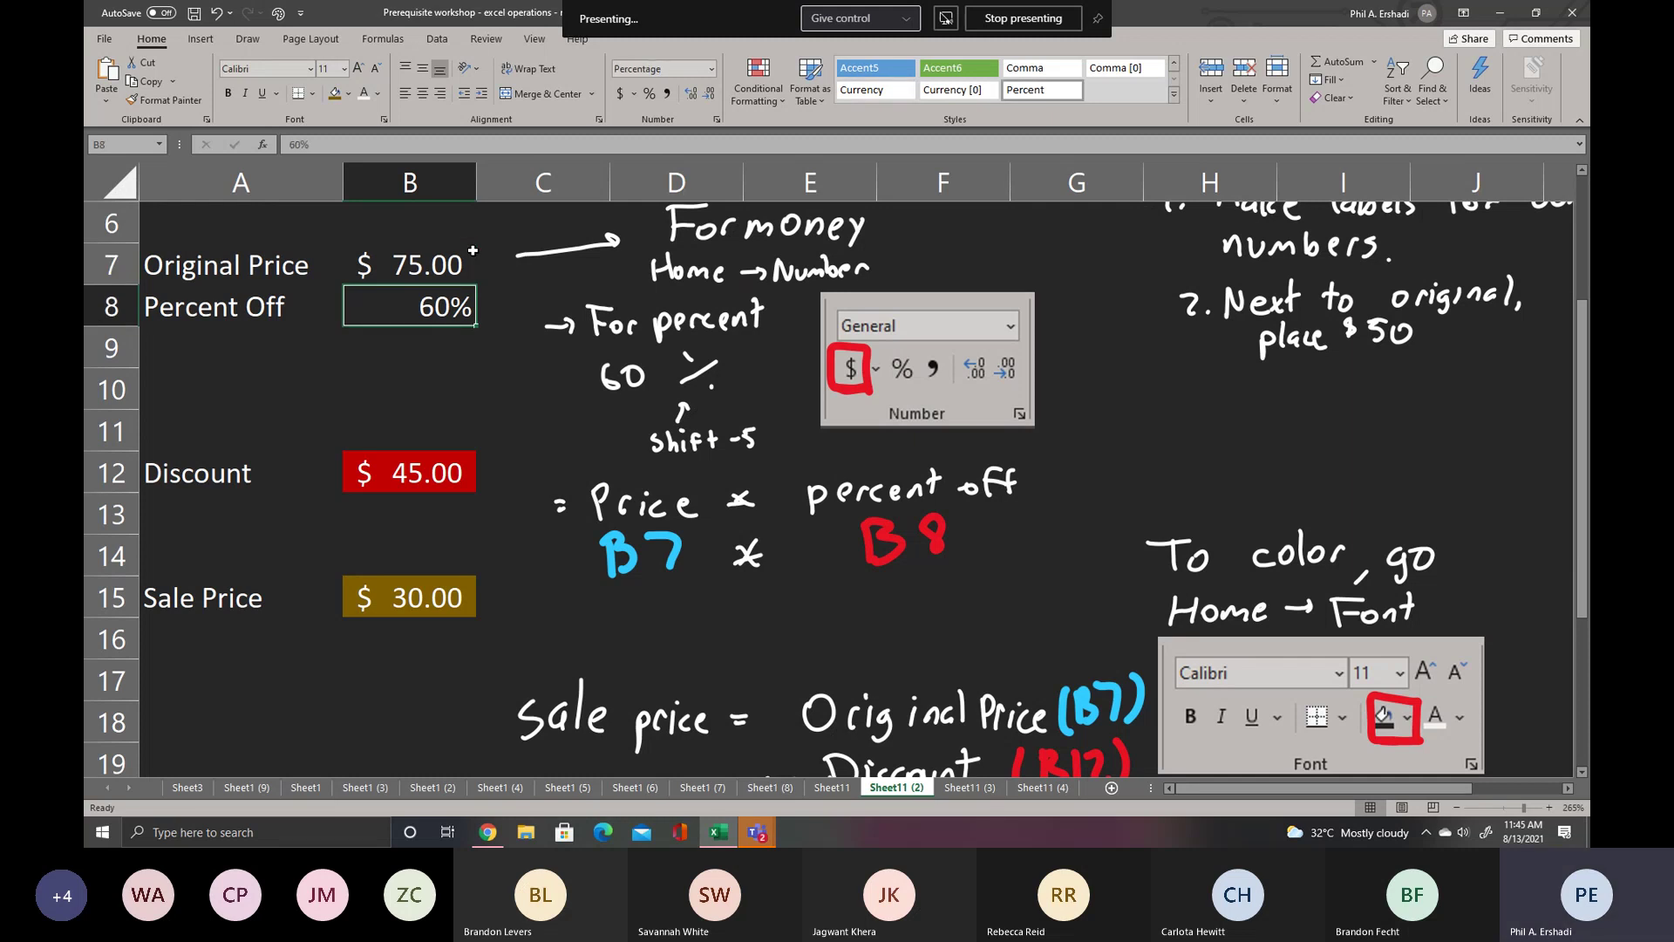
{"action": "type", "text": "40"}
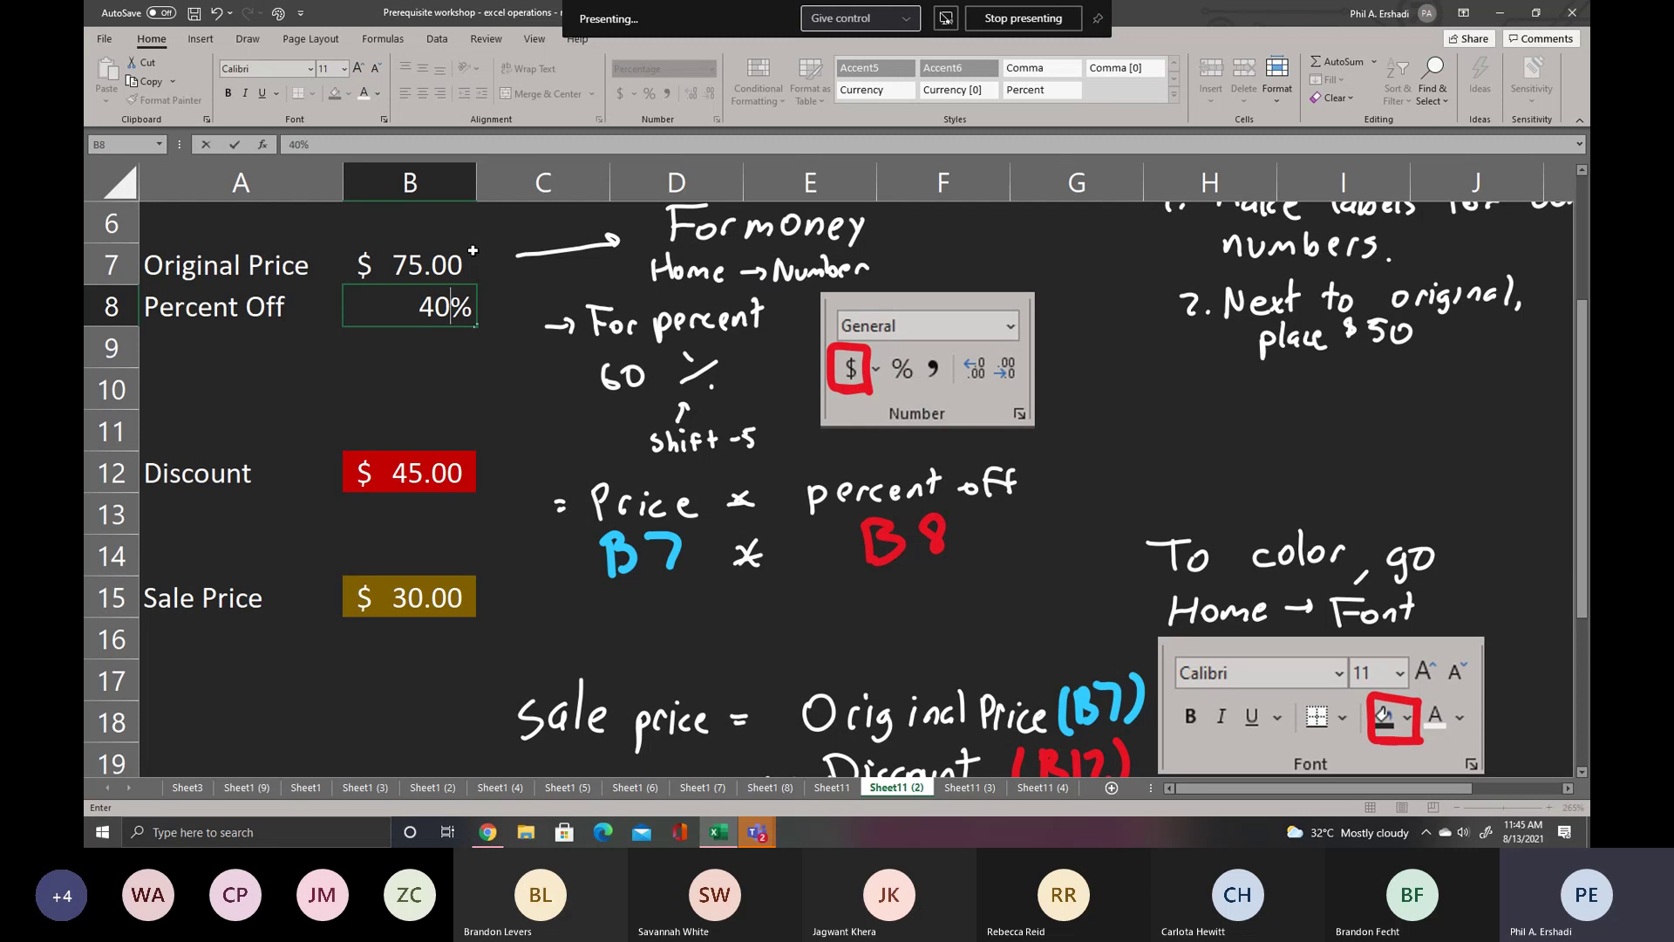
{"action": "key", "text": "Return"}
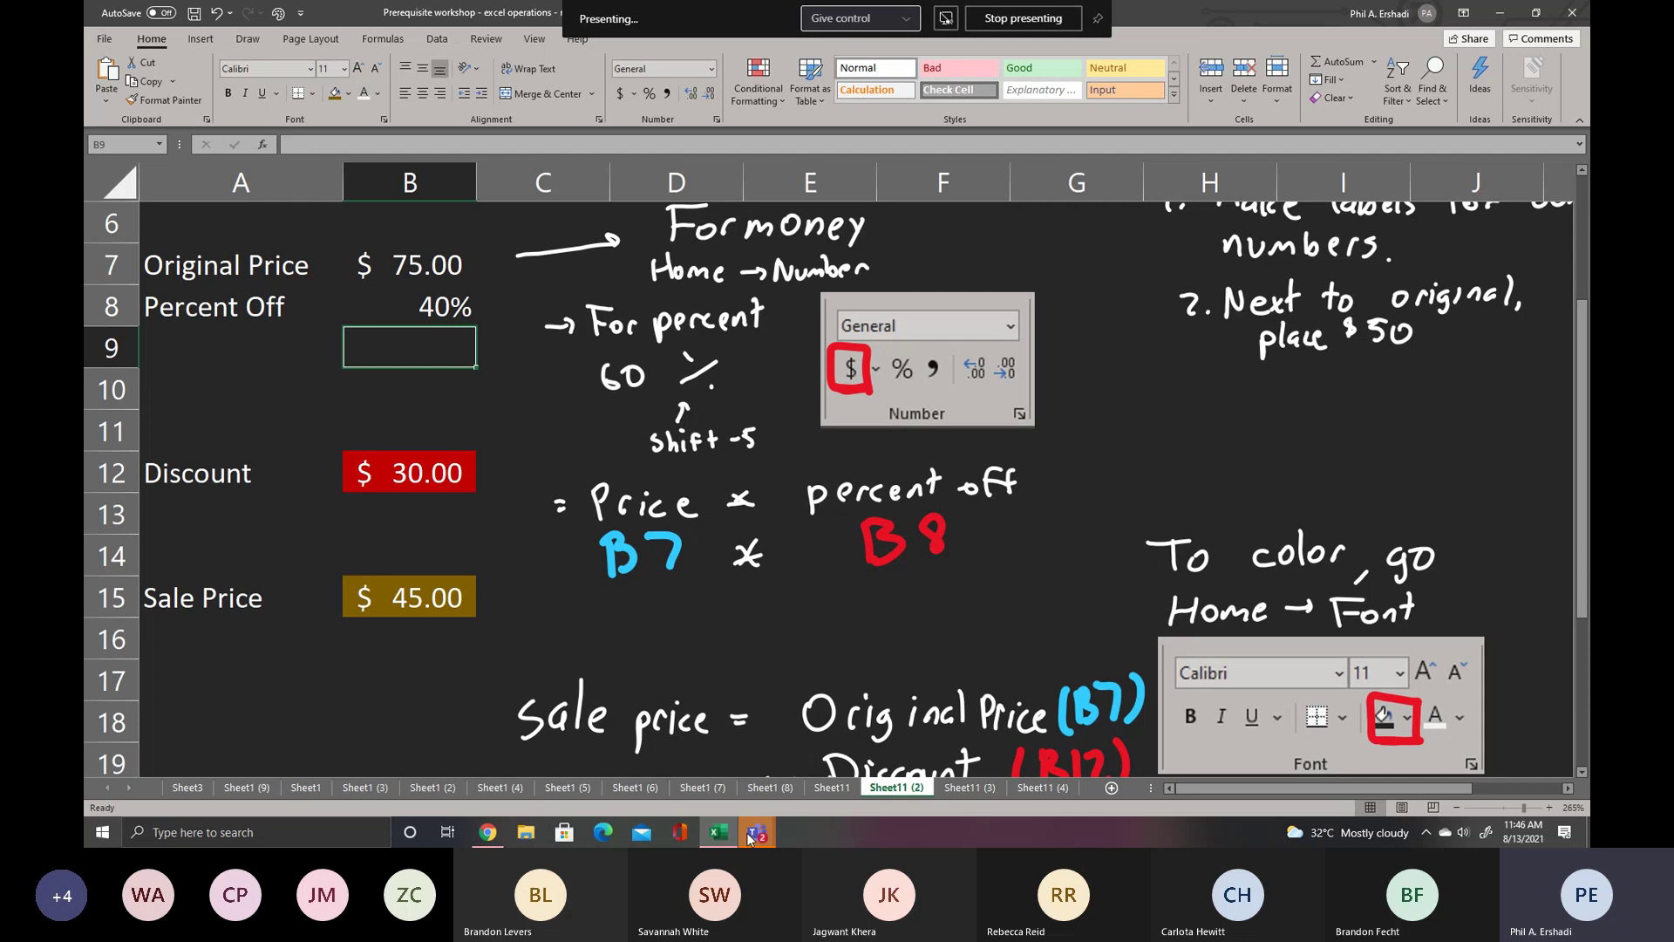
- Switch to Microsoft Teams, check the Introduction to Excel meeting chat for questions, and return to the Excel workbook
{"action": "mouse_move", "coordinate": [757, 836]}
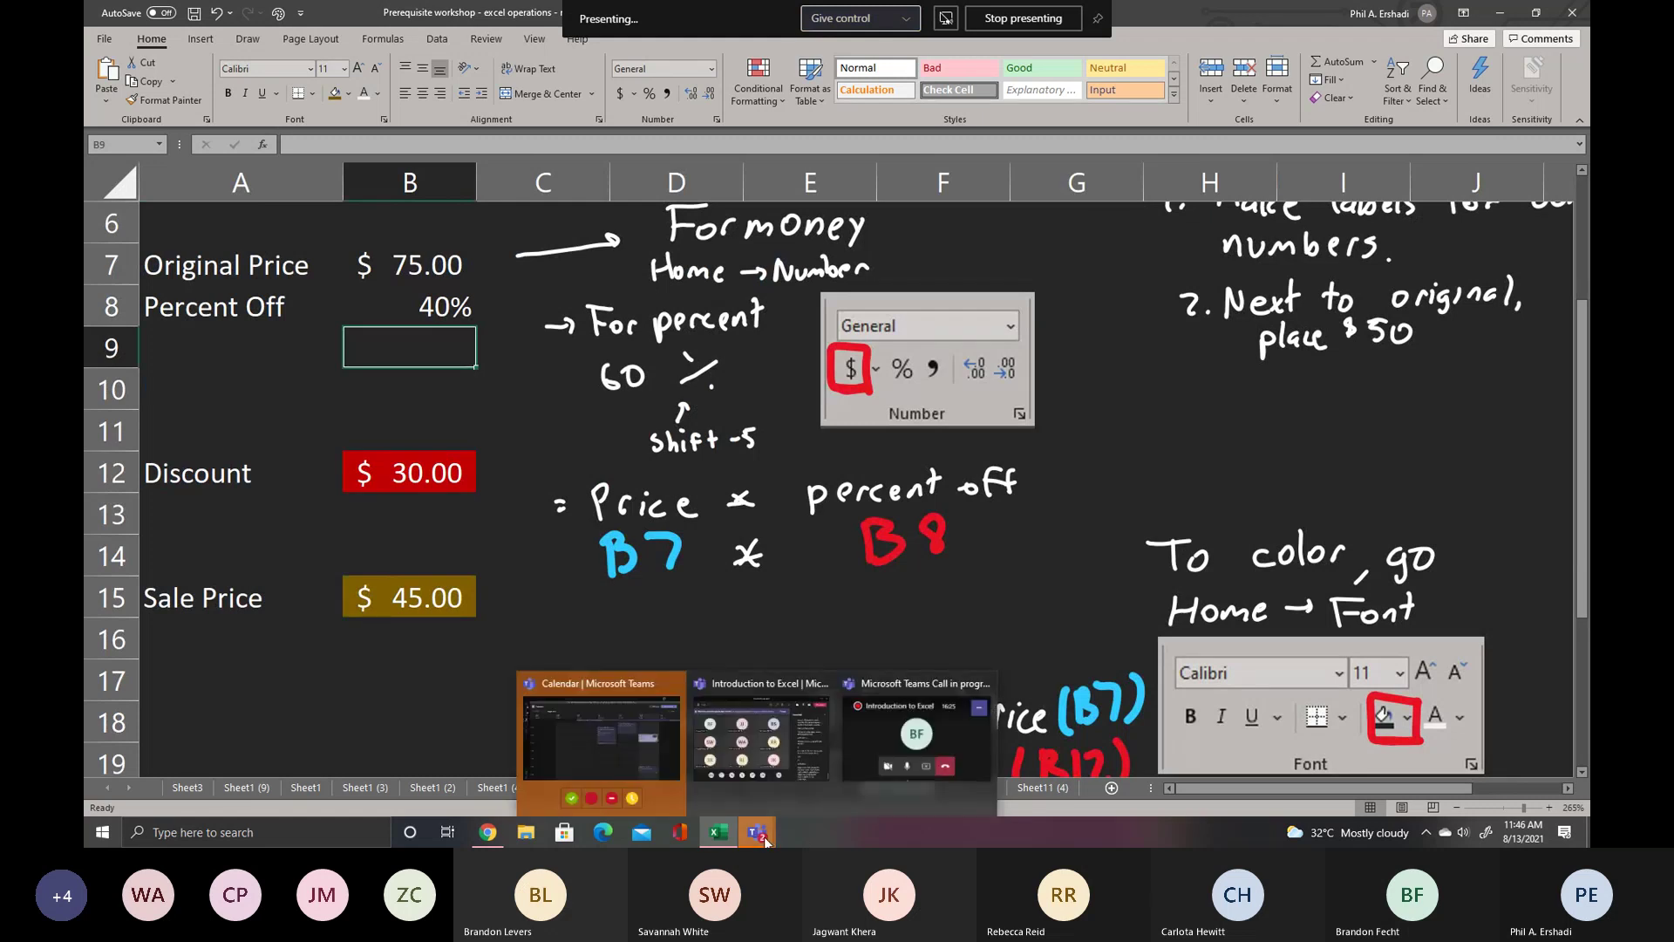
{"action": "left_click", "coordinate": [611, 734]}
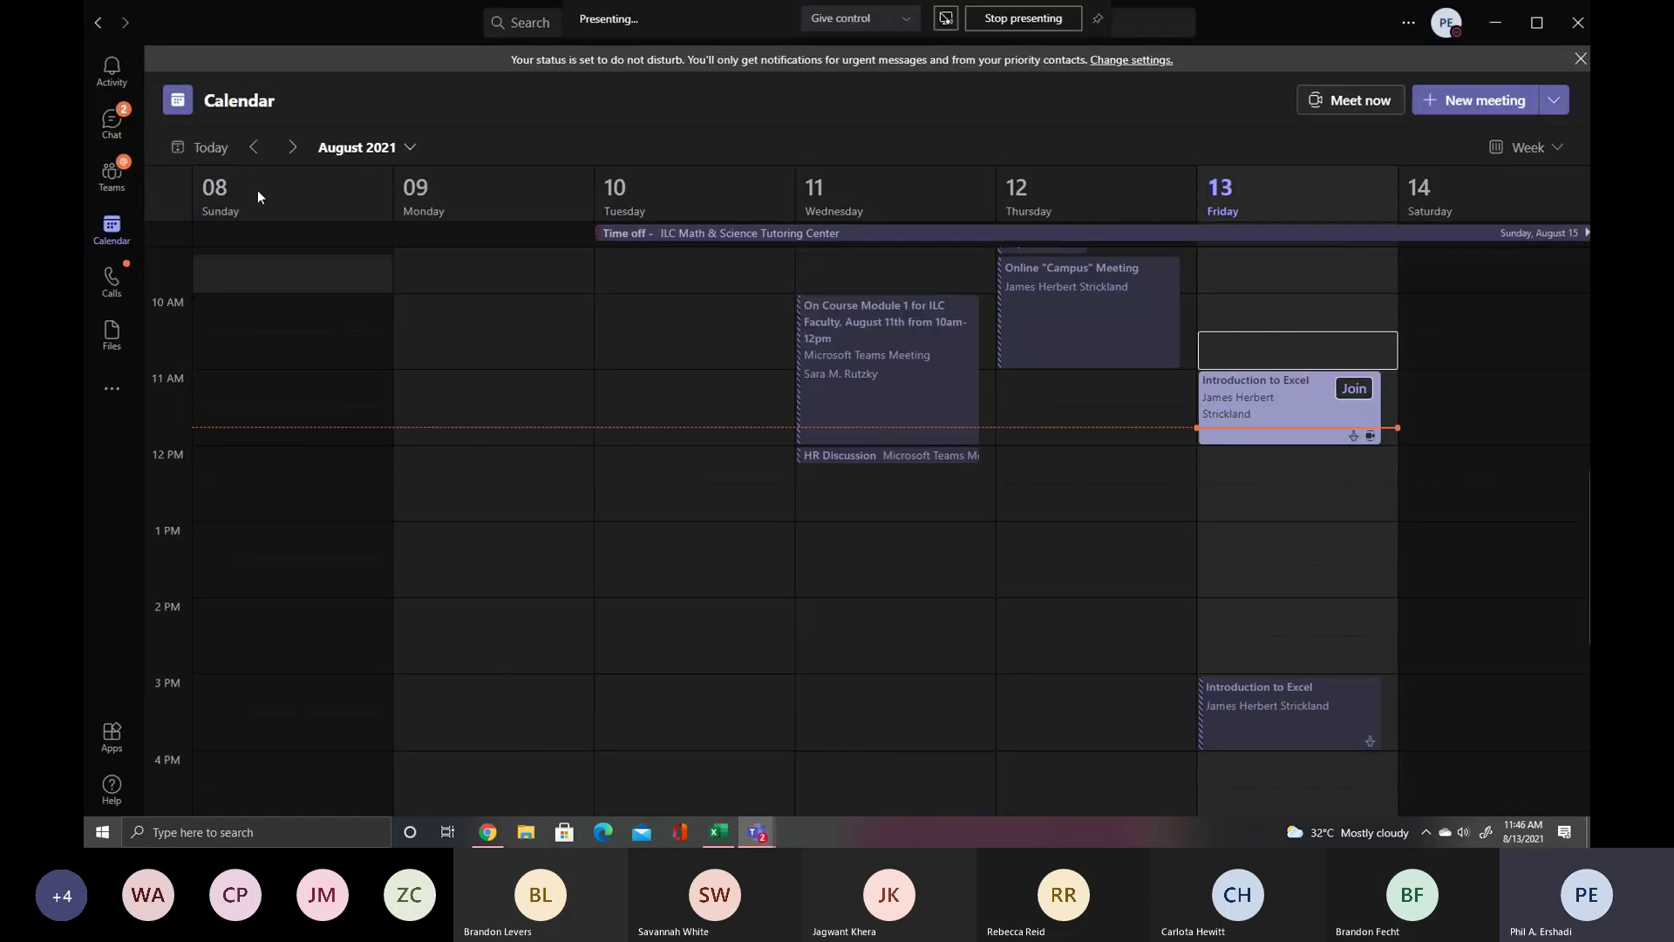
{"action": "left_click", "coordinate": [126, 139]}
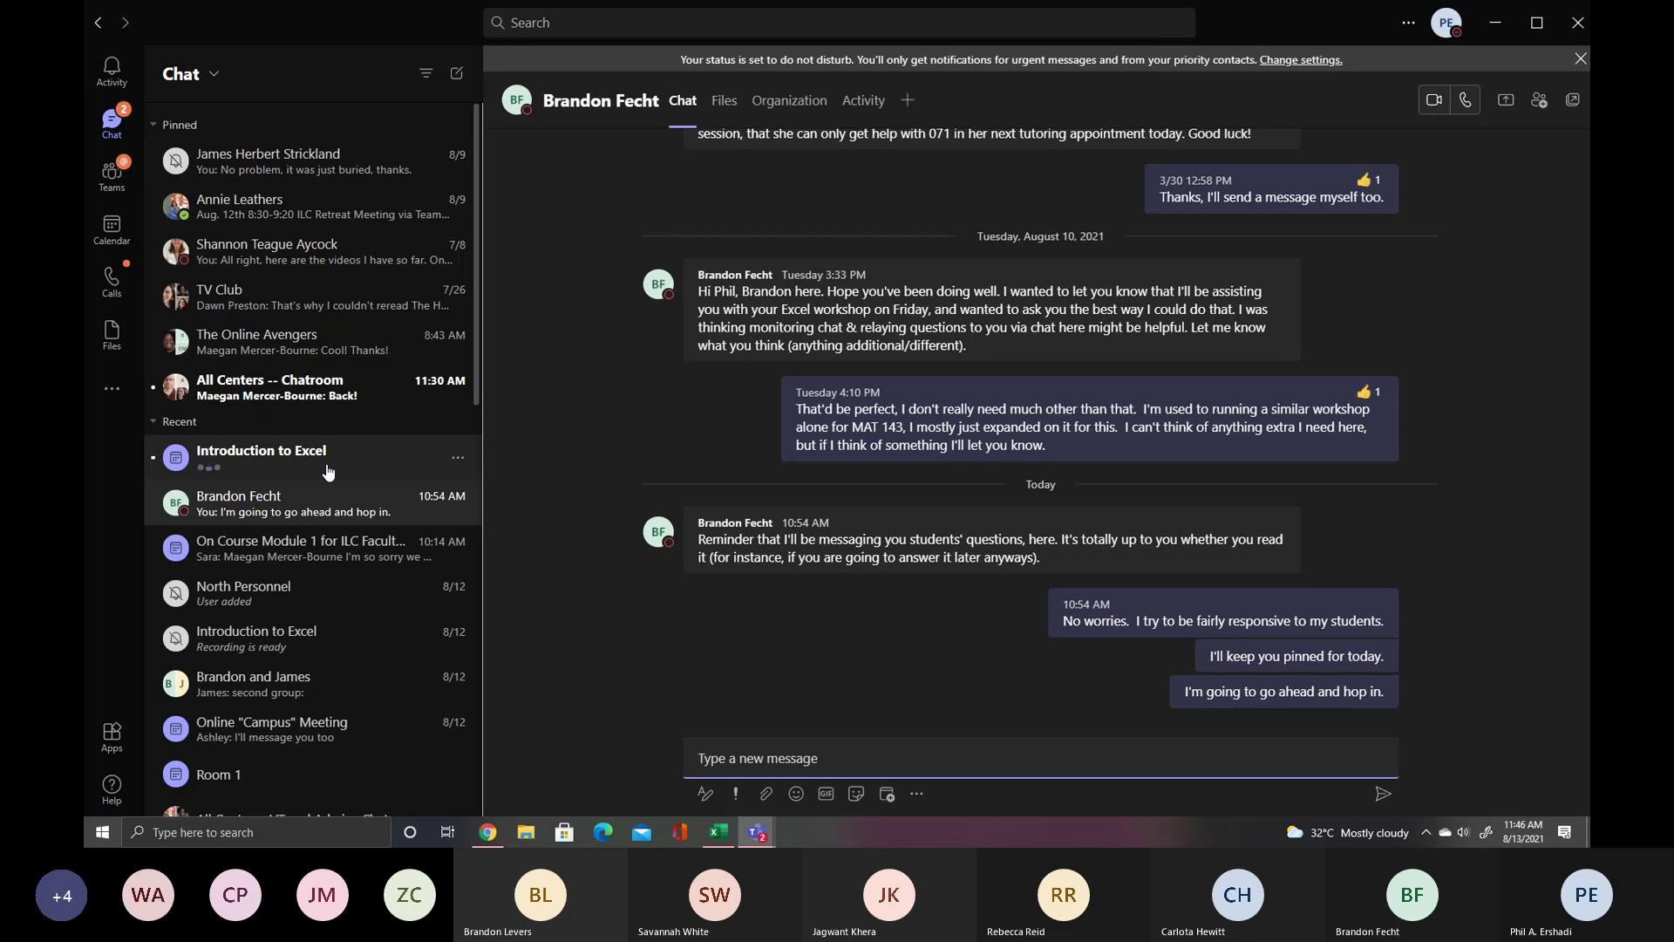
{"action": "left_click", "coordinate": [328, 472]}
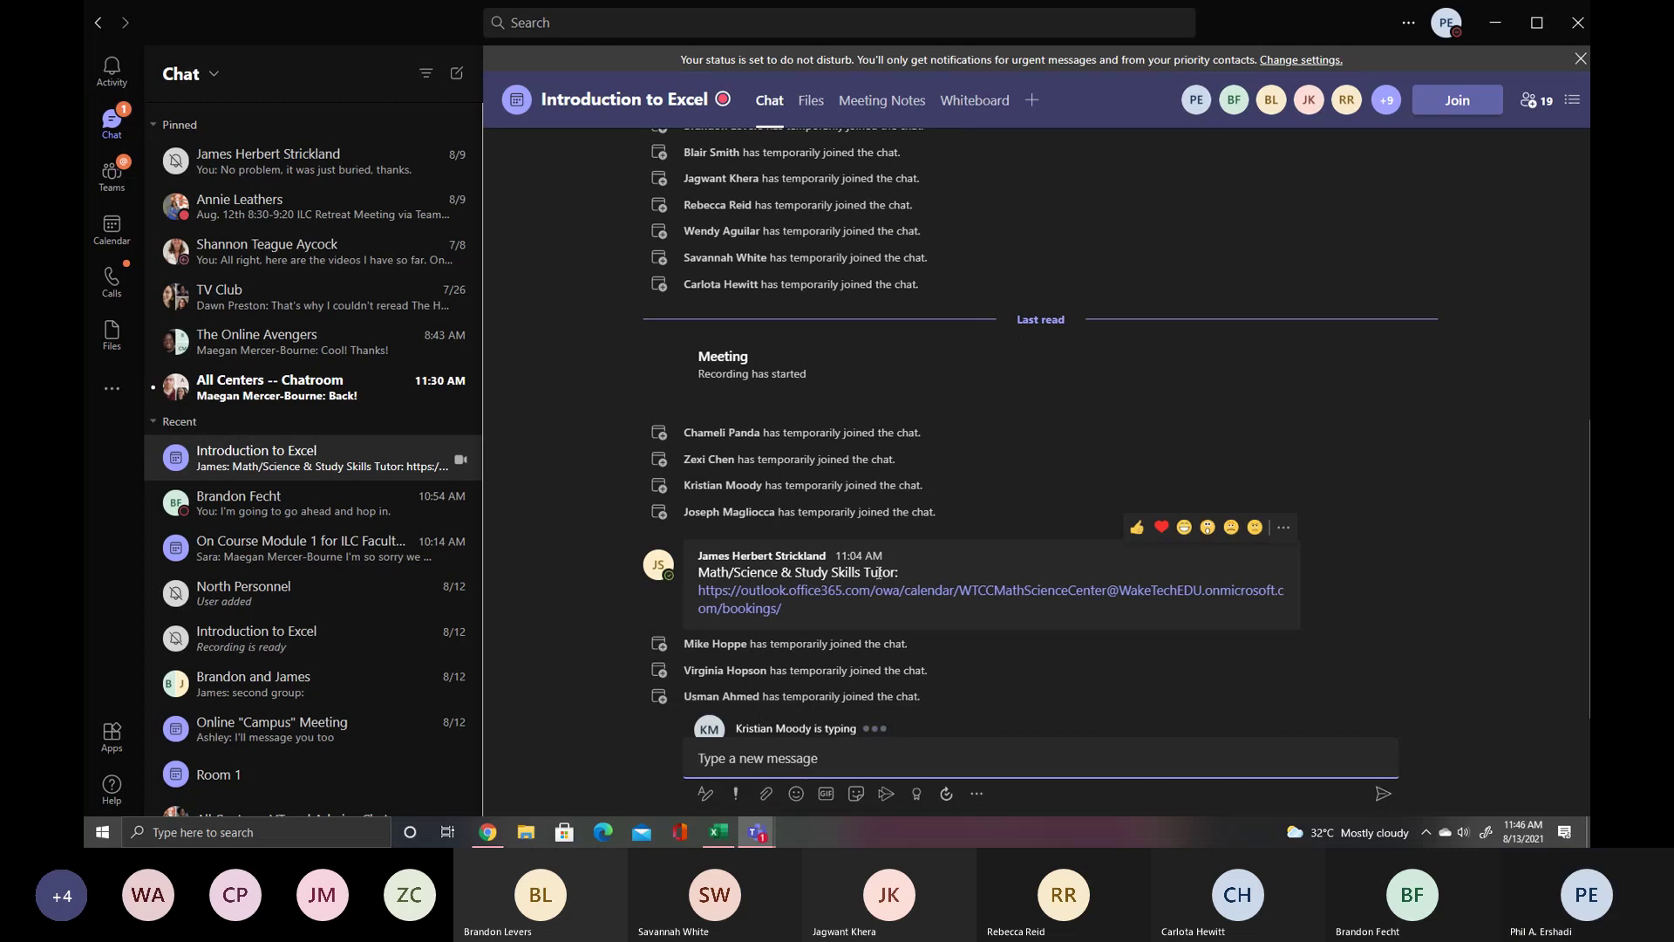
{"action": "mouse_move", "coordinate": [723, 838]}
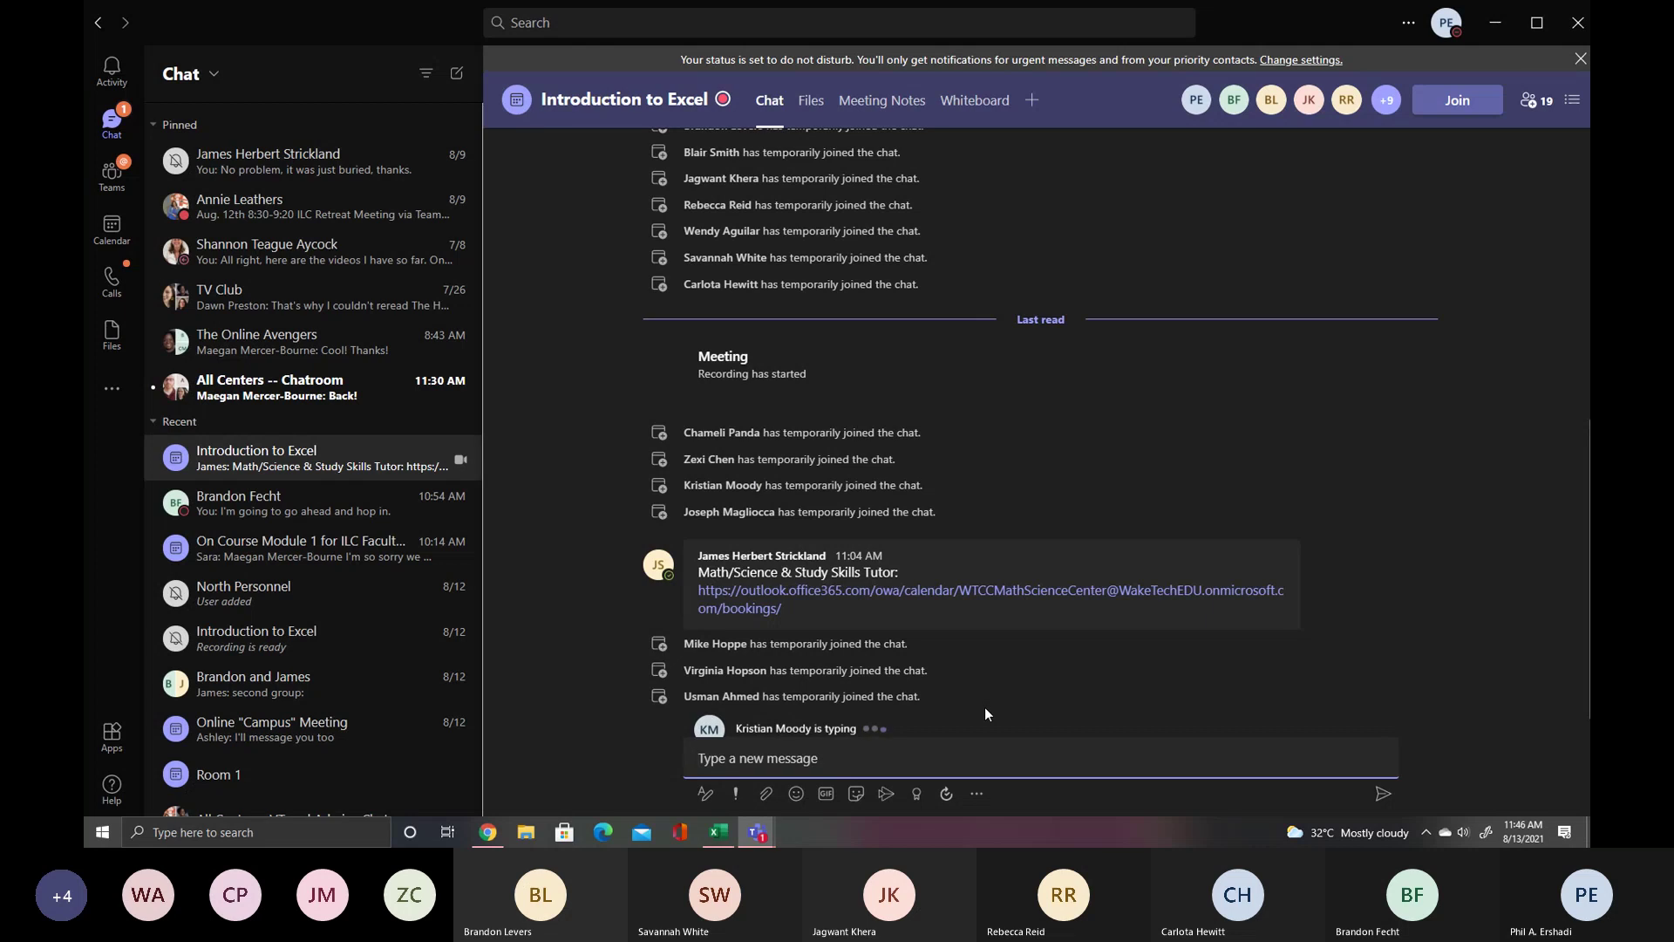
{"action": "left_click", "coordinate": [727, 833]}
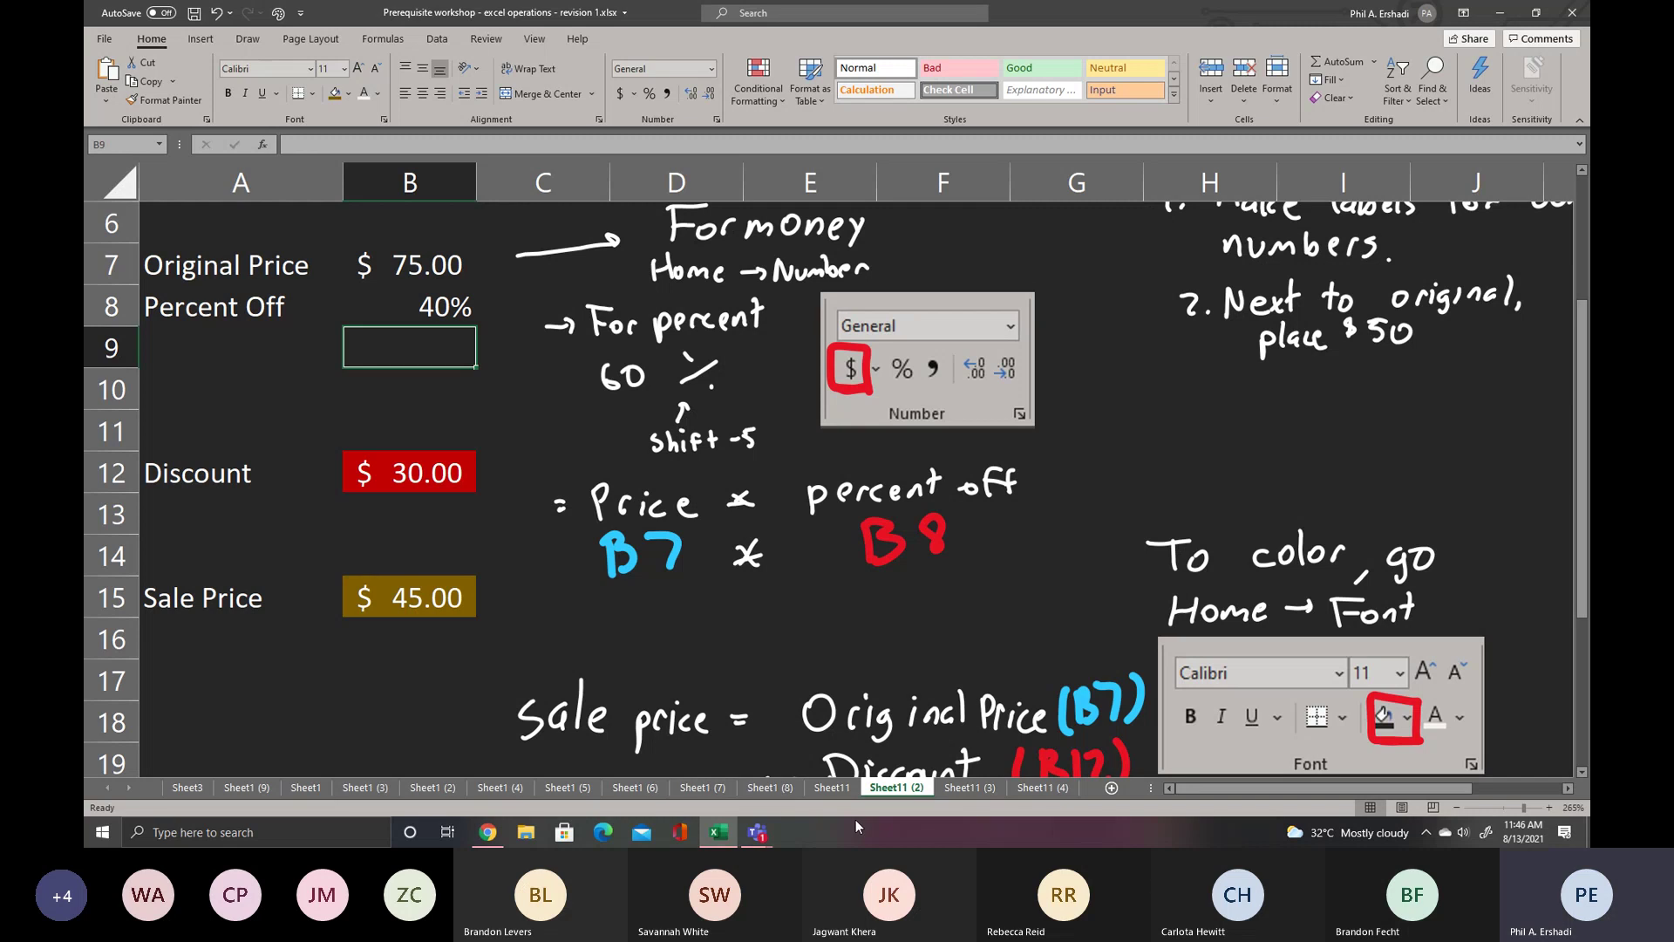
- Recheck the Introduction to Excel chat in Microsoft Teams for new messages and go back to the Excel worksheet
{"action": "left_click", "coordinate": [757, 833]}
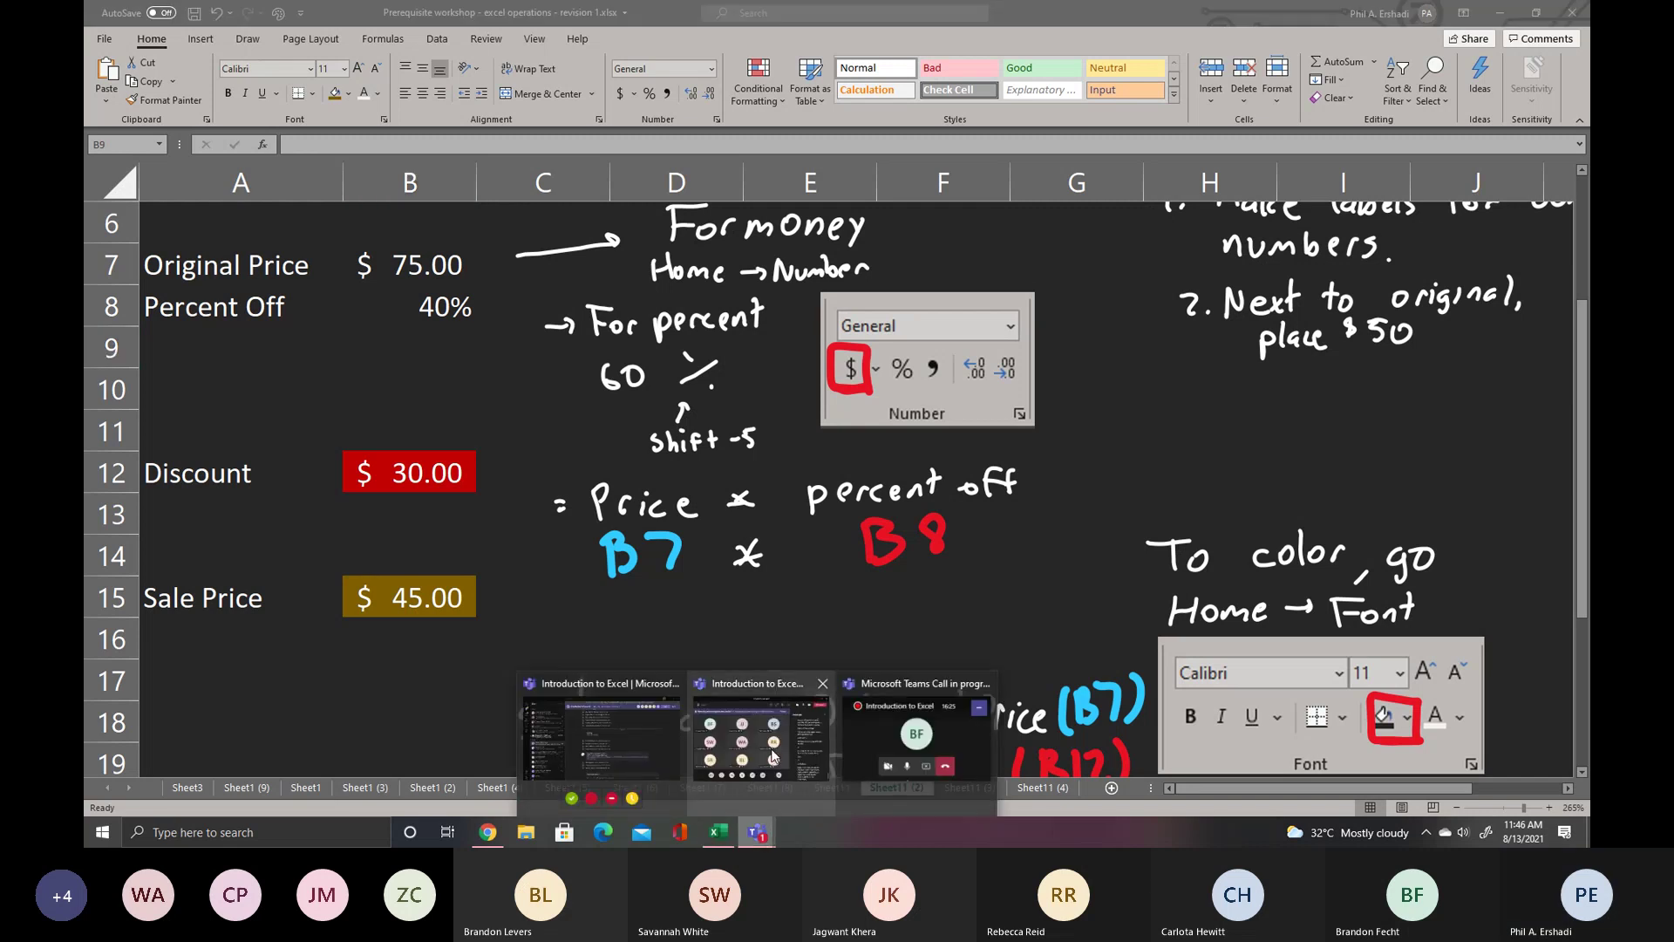
{"action": "left_click", "coordinate": [773, 756]}
{"action": "mouse_move", "coordinate": [757, 833]}
{"action": "left_click", "coordinate": [694, 745]}
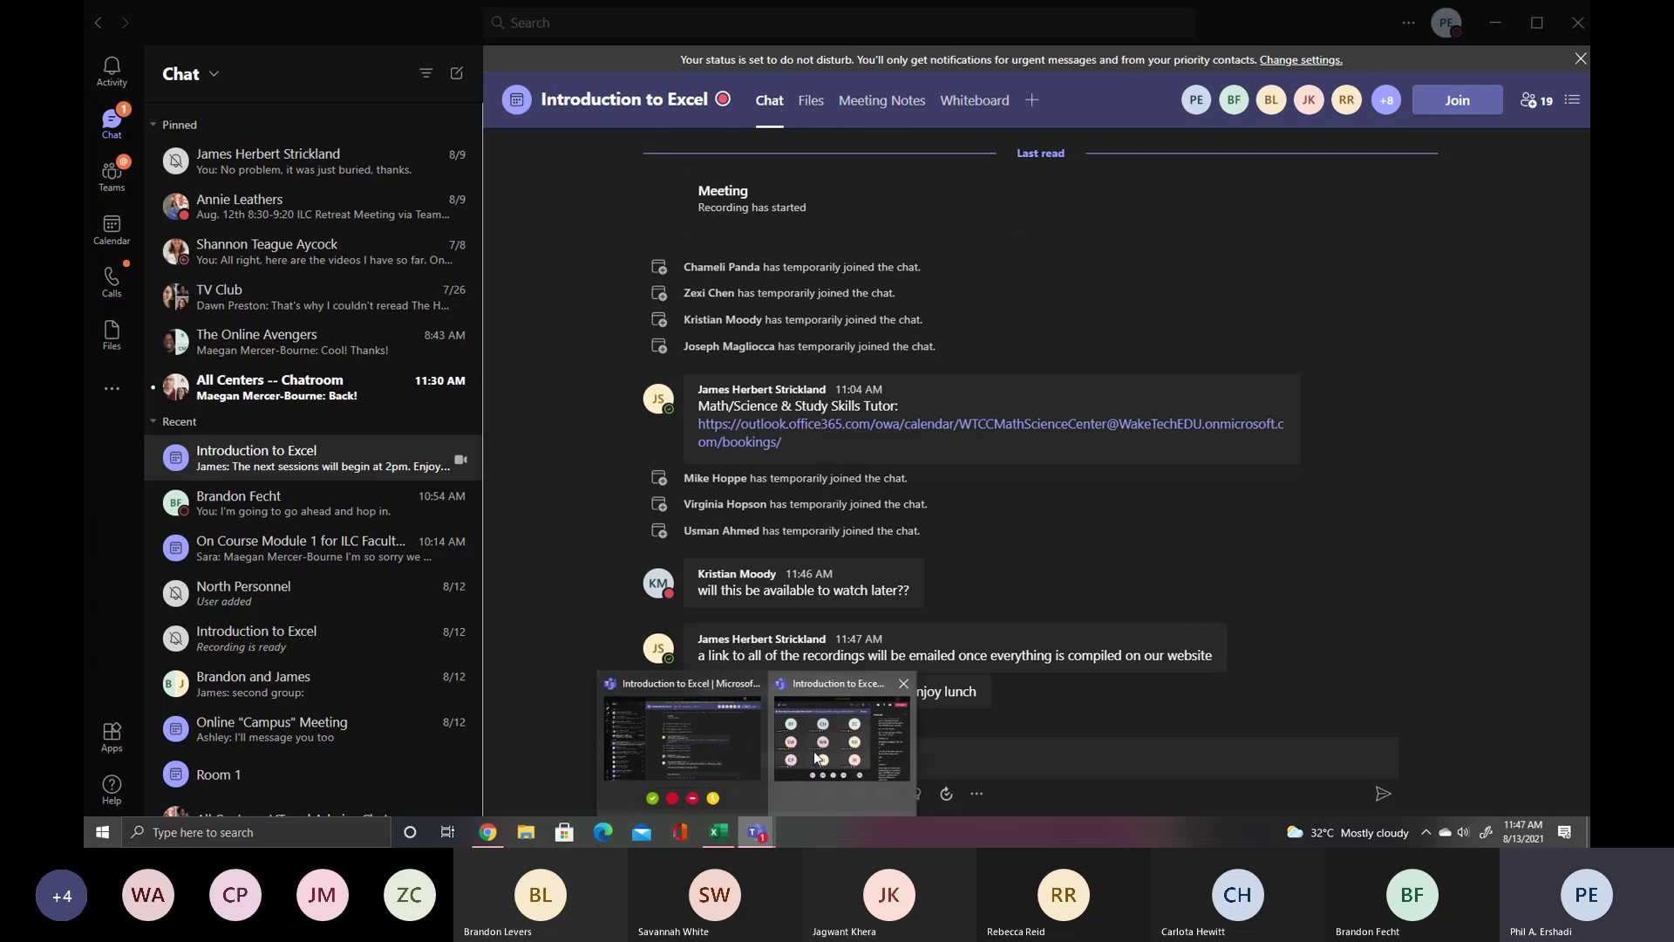
{"action": "left_click", "coordinate": [756, 835]}
{"action": "left_click", "coordinate": [812, 756]}
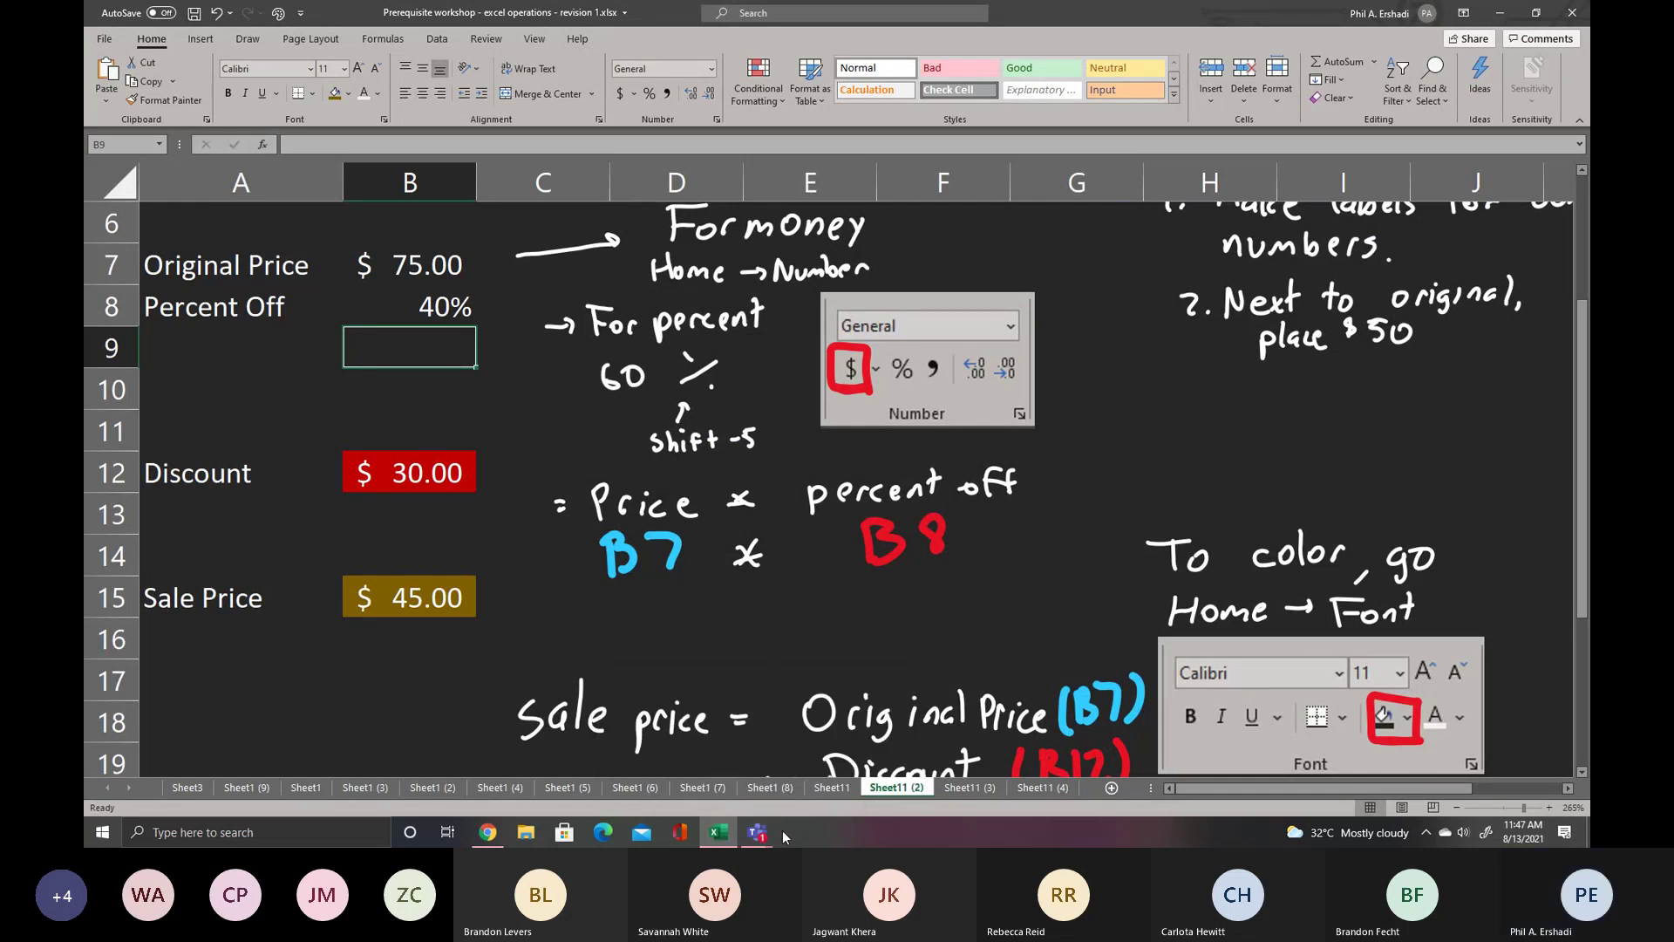
- Review the jeans problem, its handwritten formula notes, and the Original Price, Percent Off, Discount and Sale Price labels in column A
{"action": "scroll", "coordinate": [765, 738], "scroll_direction": "down", "scroll_amount": 2}
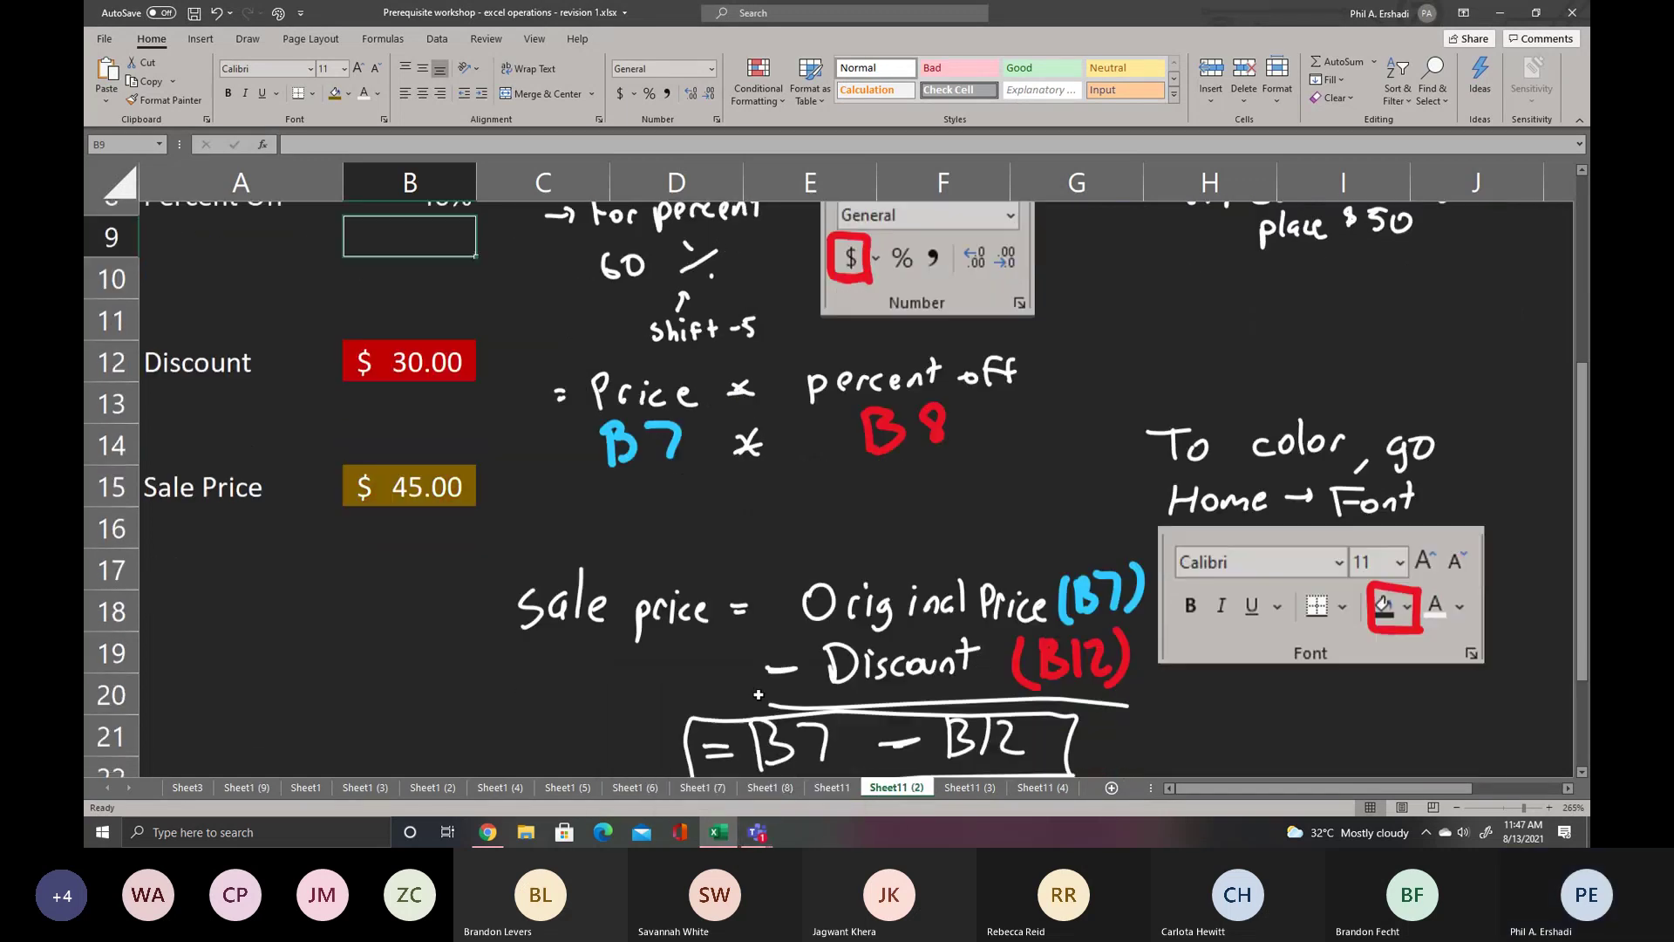
{"action": "scroll", "coordinate": [759, 695], "scroll_direction": "up", "scroll_amount": 2}
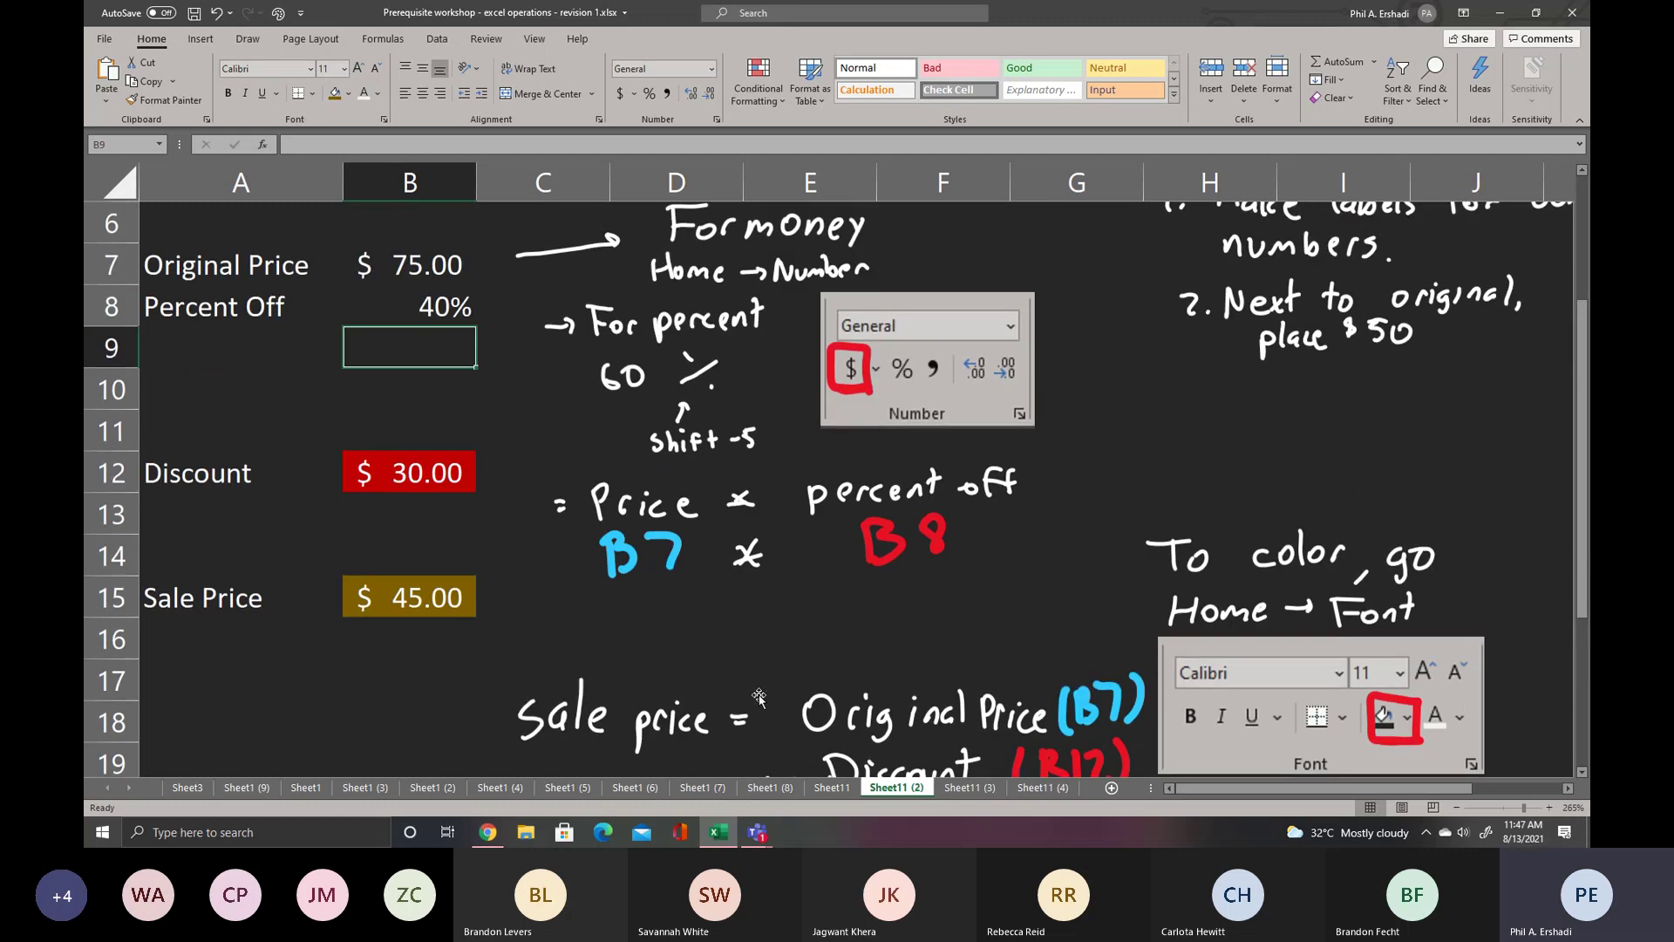
{"action": "scroll", "coordinate": [759, 695], "scroll_direction": "up", "scroll_amount": 2}
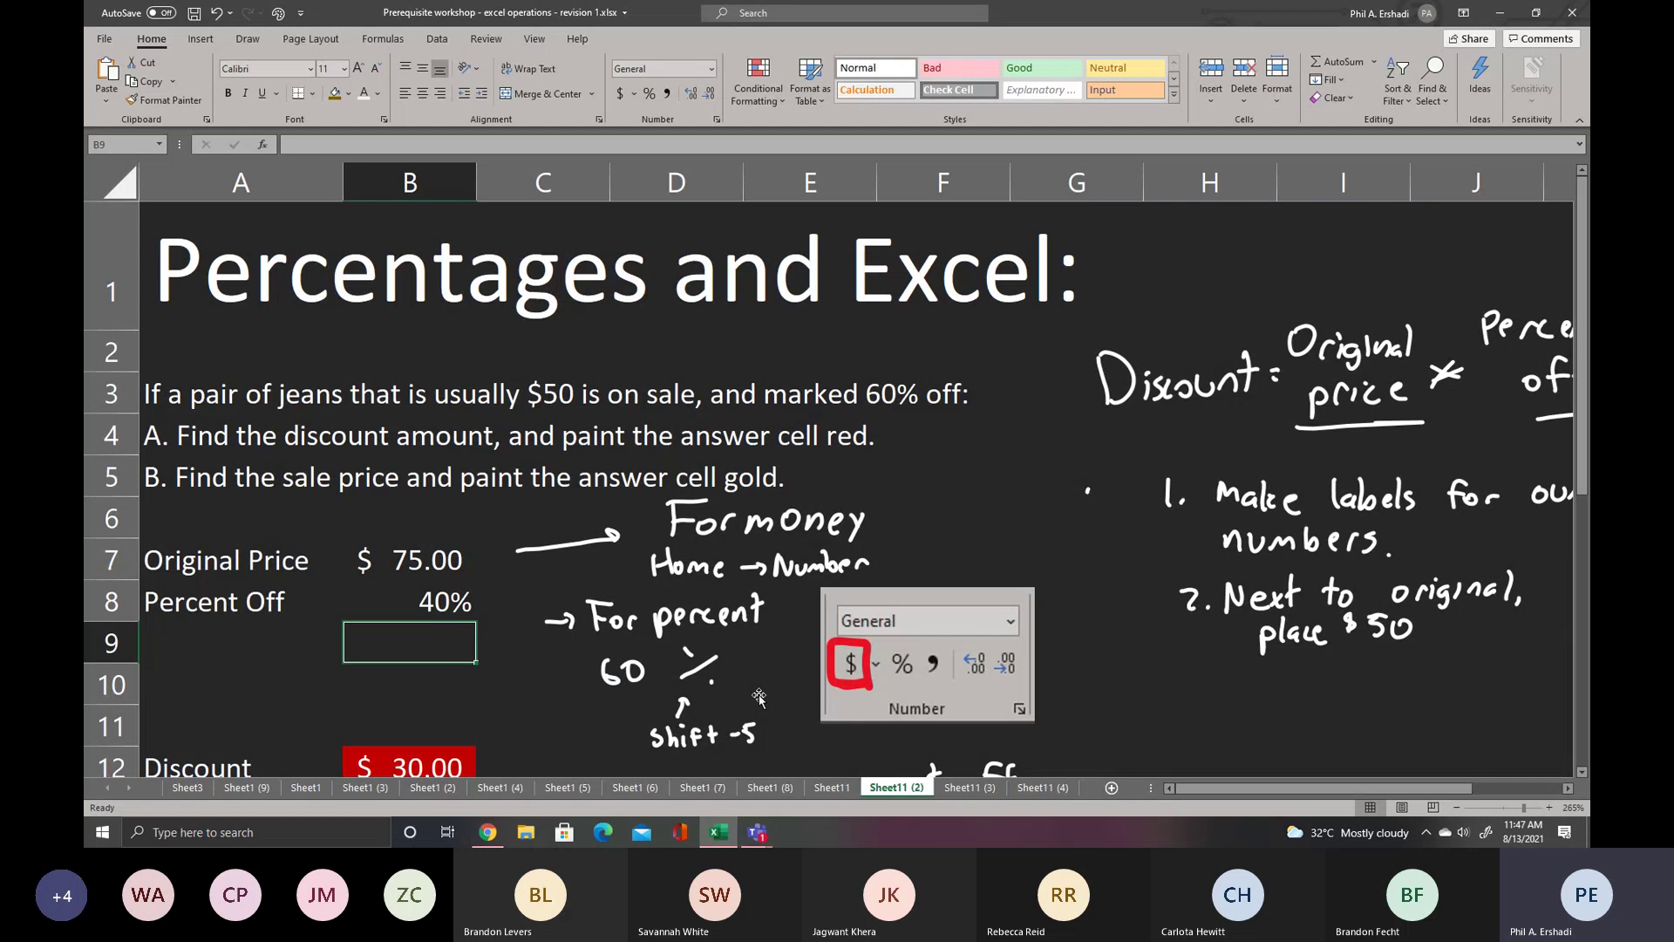
{"action": "scroll", "coordinate": [759, 695], "scroll_direction": "down", "scroll_amount": 2}
{"action": "scroll", "coordinate": [485, 598], "scroll_direction": "up", "scroll_amount": 1}
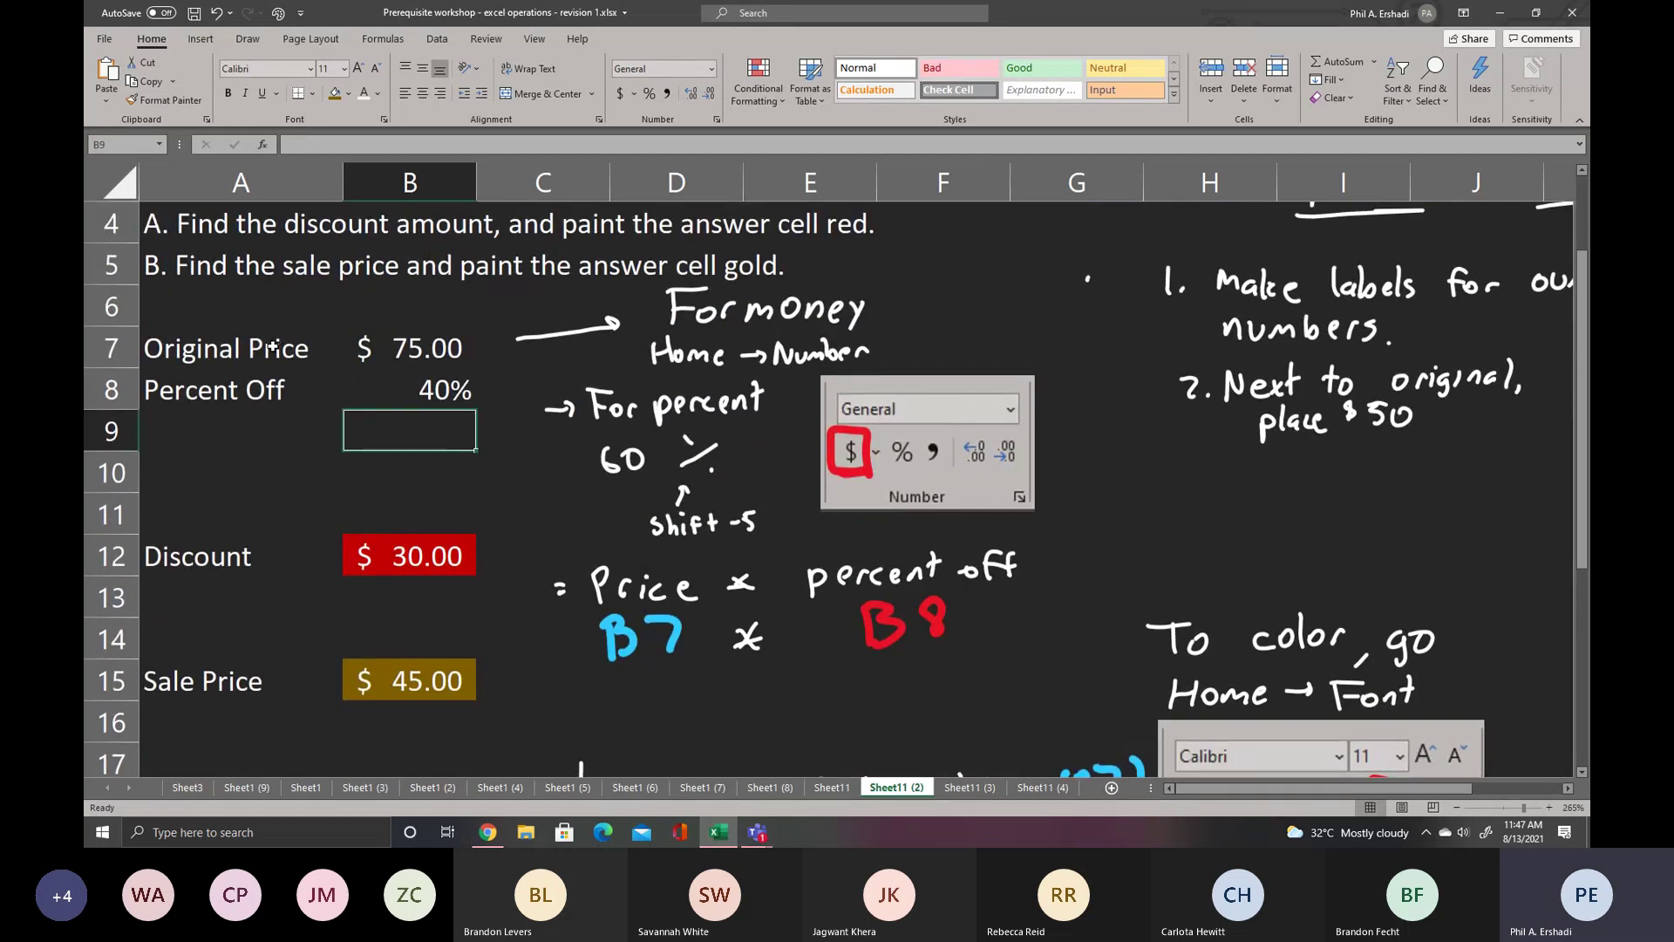
{"action": "left_click", "coordinate": [273, 347]}
{"action": "left_click", "coordinate": [271, 384]}
{"action": "left_click", "coordinate": [247, 560]}
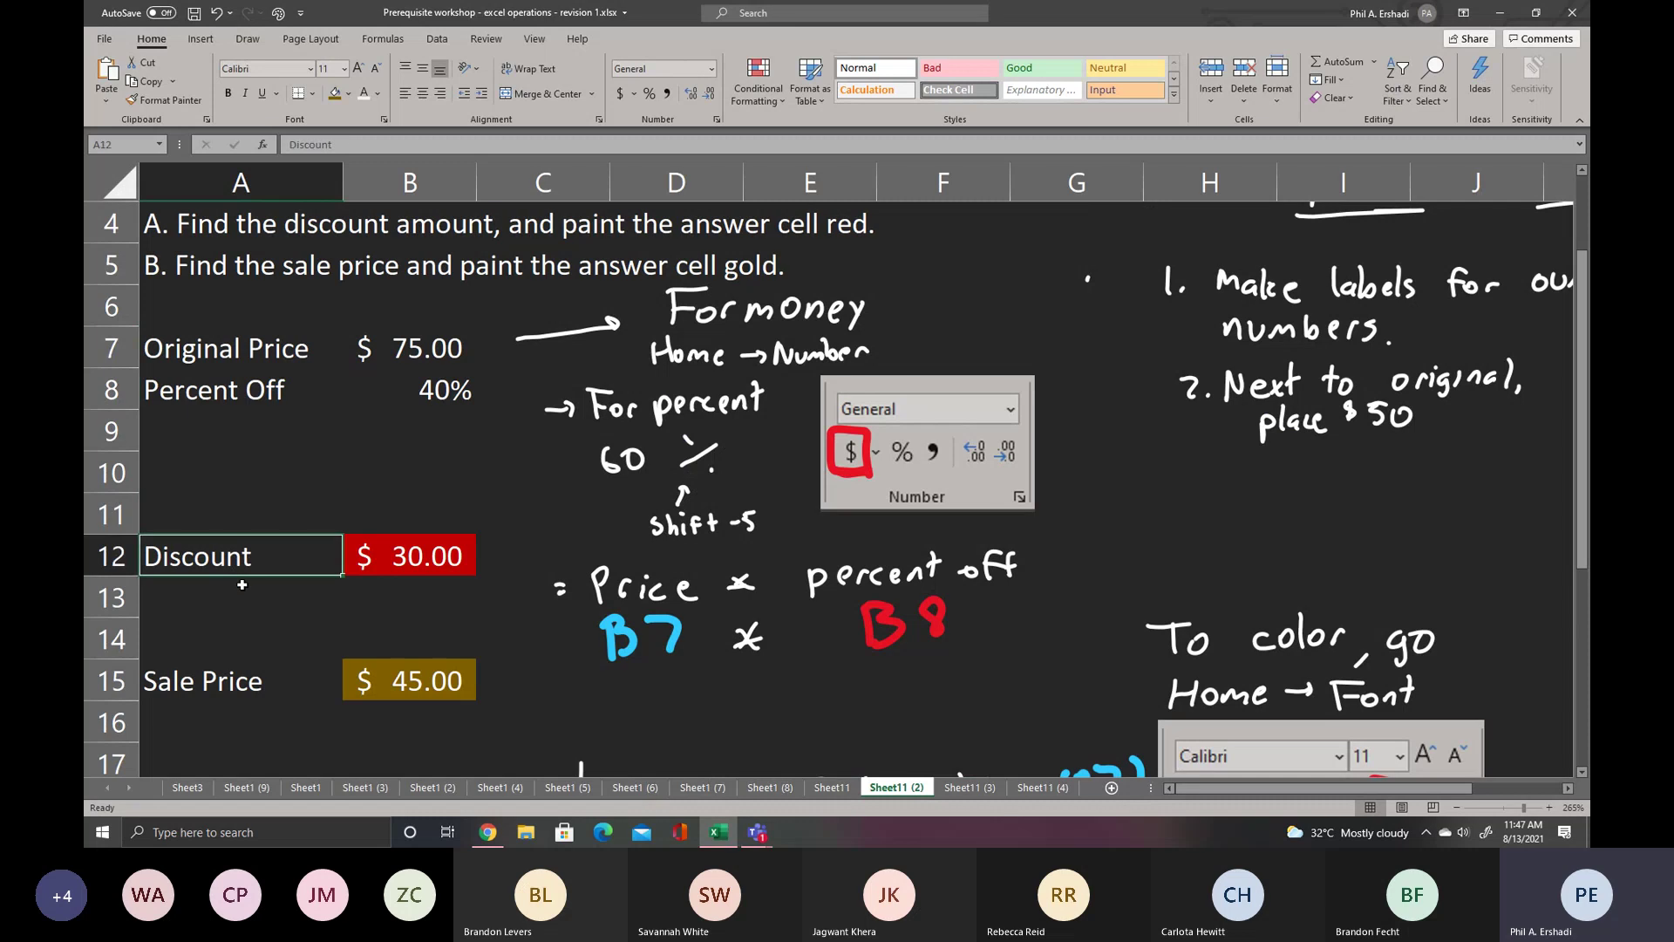
{"action": "left_click", "coordinate": [231, 691]}
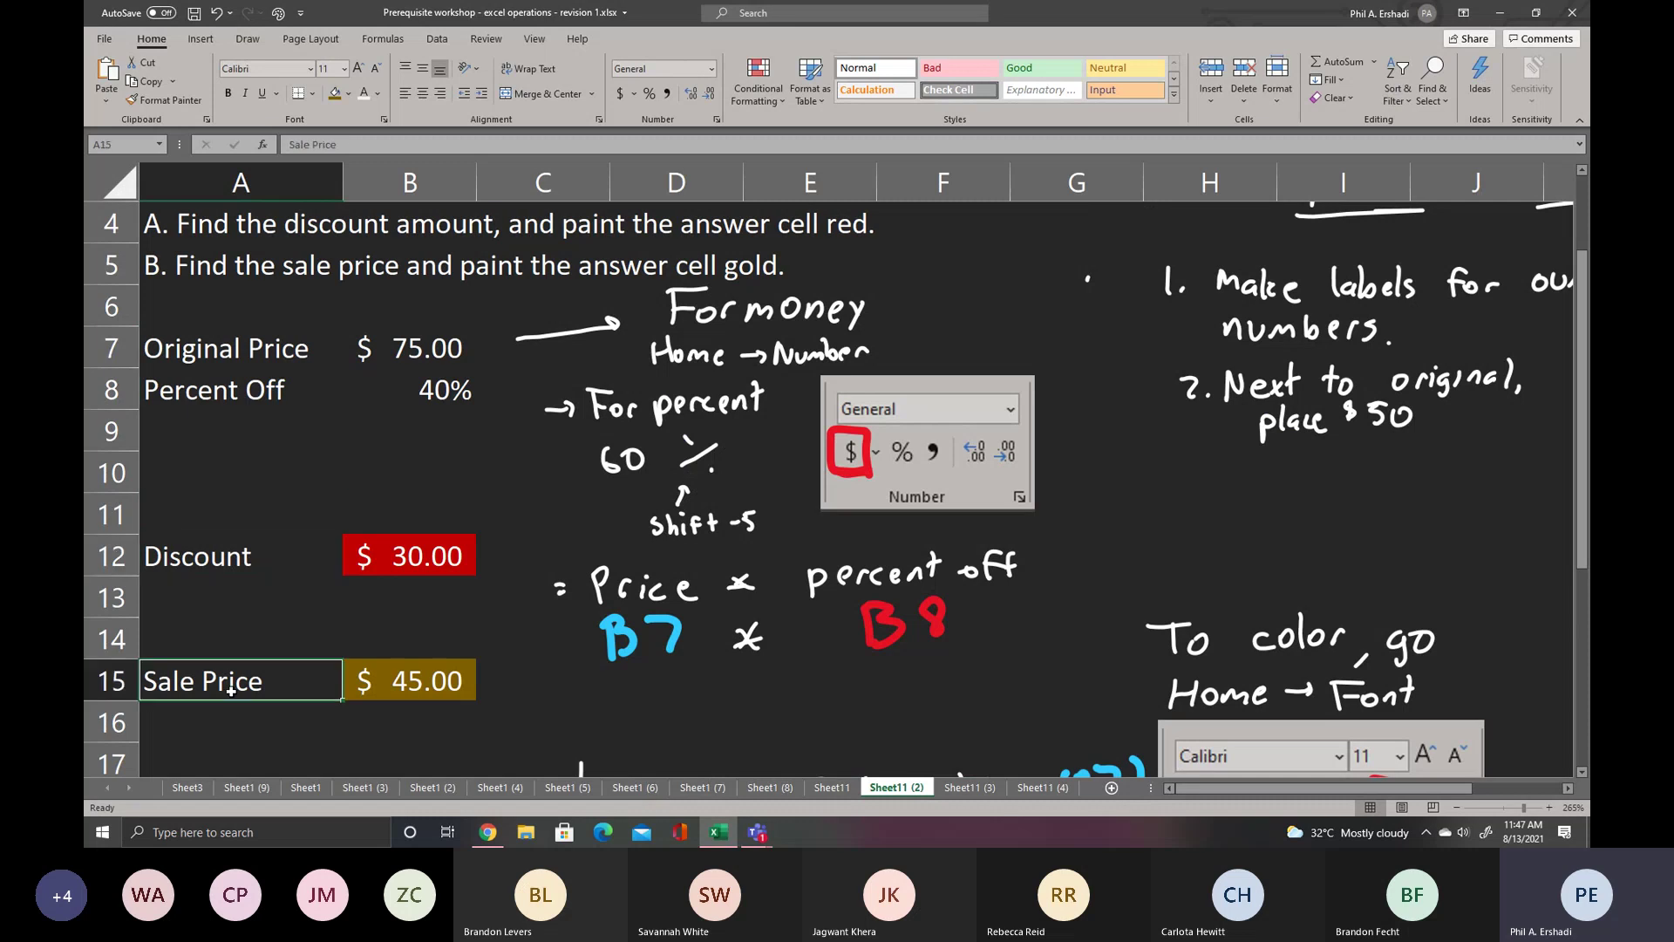
{"action": "left_click", "coordinate": [268, 347]}
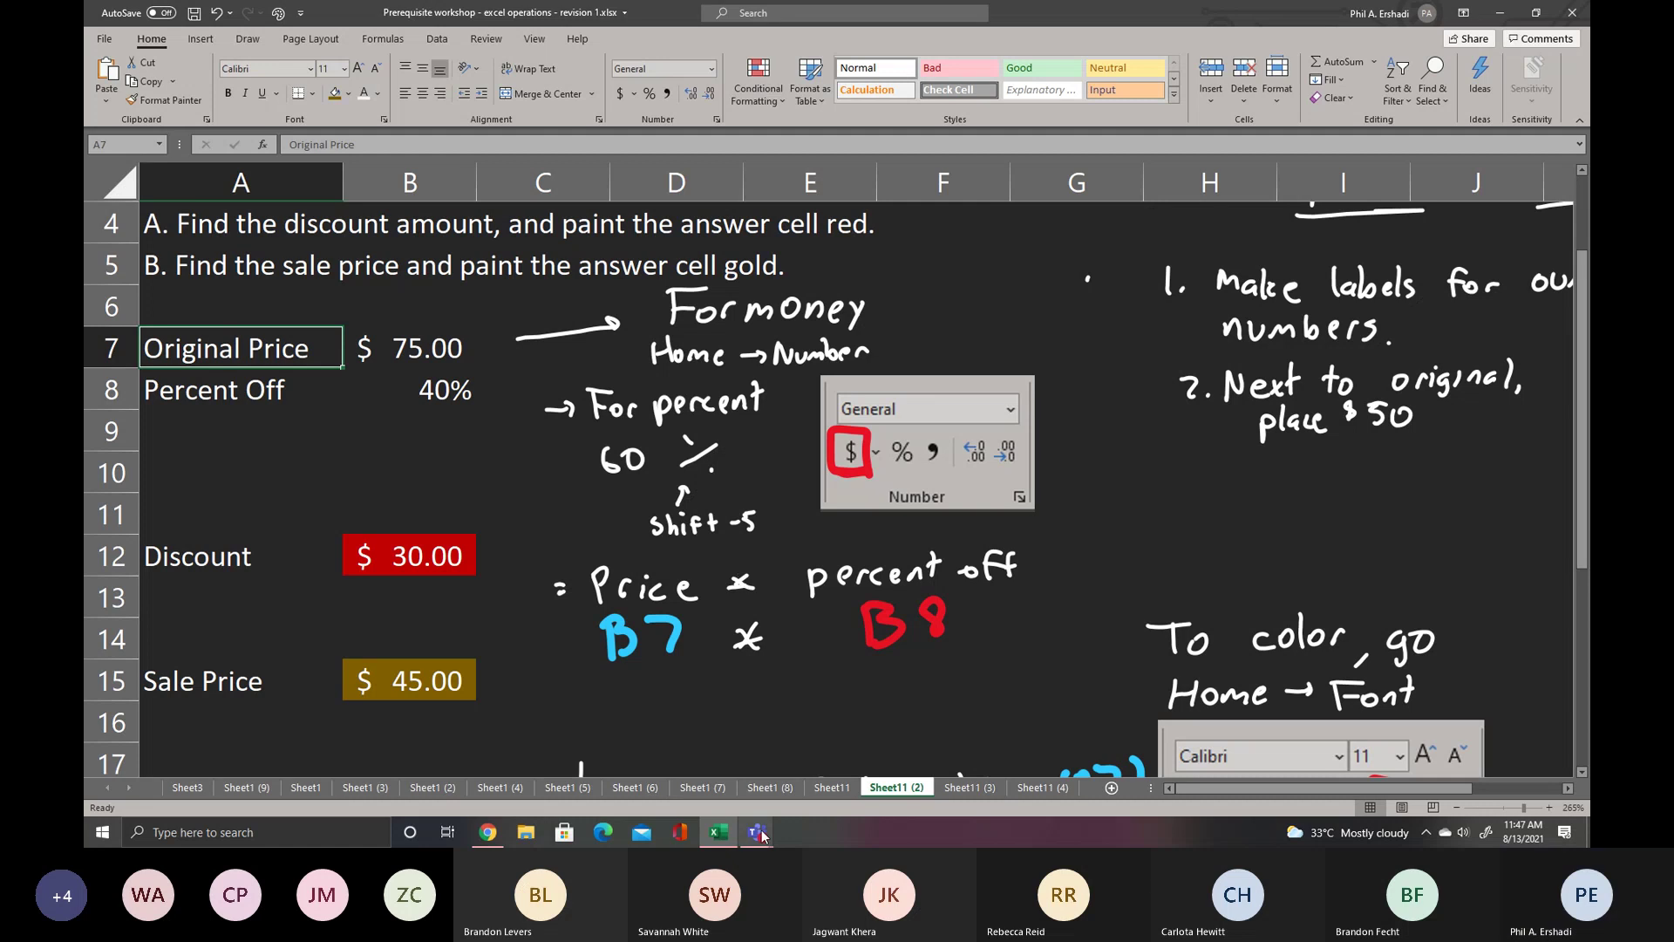
- Switch to Microsoft Teams and bring up the Introduction to Excel chat to read the latest participant messages
{"action": "mouse_move", "coordinate": [757, 832]}
{"action": "left_click", "coordinate": [856, 761]}
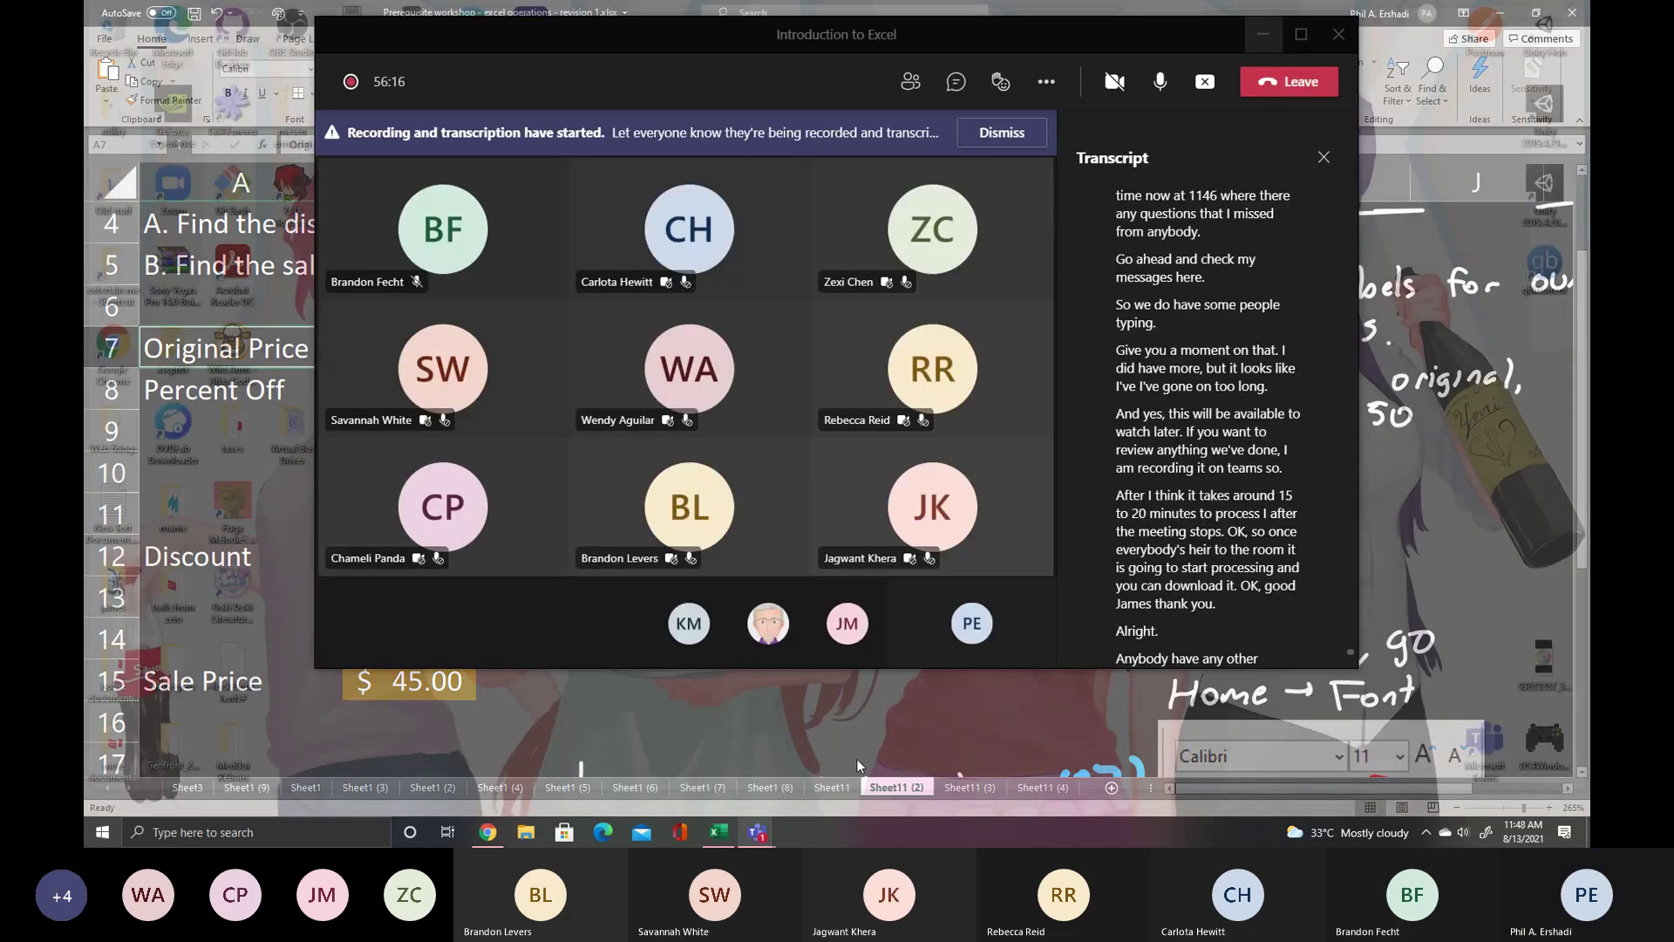
{"action": "left_click", "coordinate": [731, 761]}
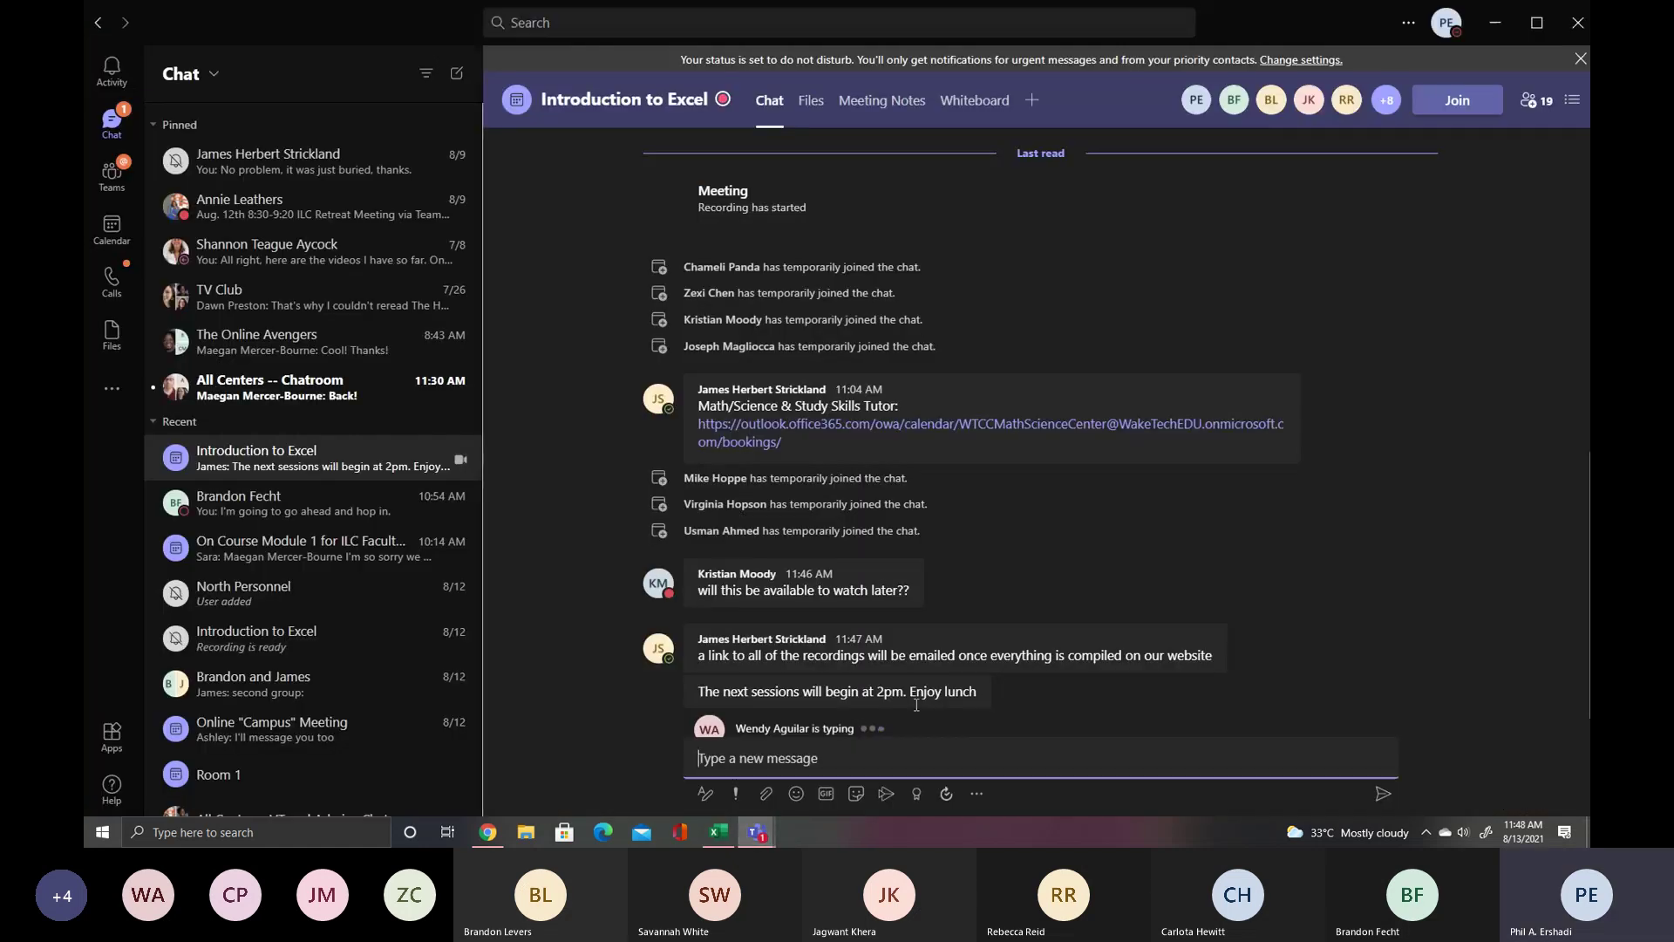